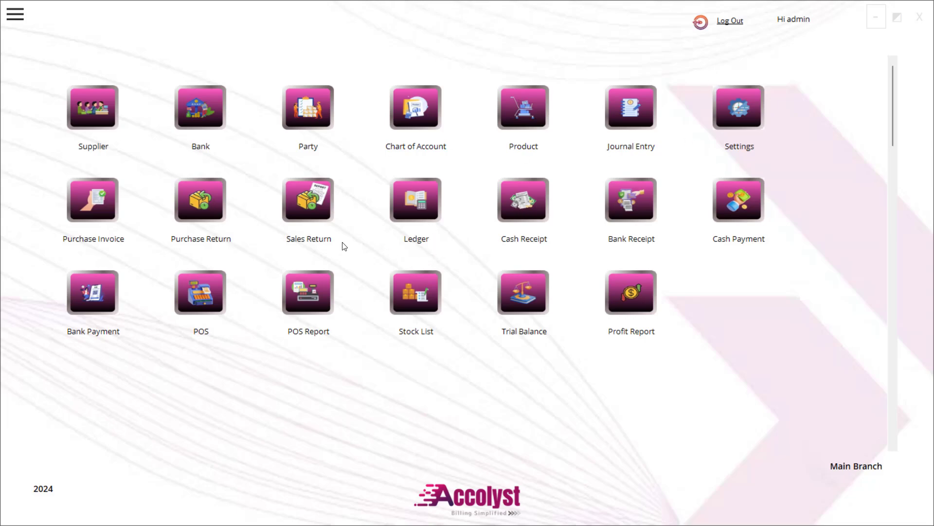
# Review the admin login's print options in User Settings, including Show print preview, and close the dialog
pyautogui.click(19, 21)
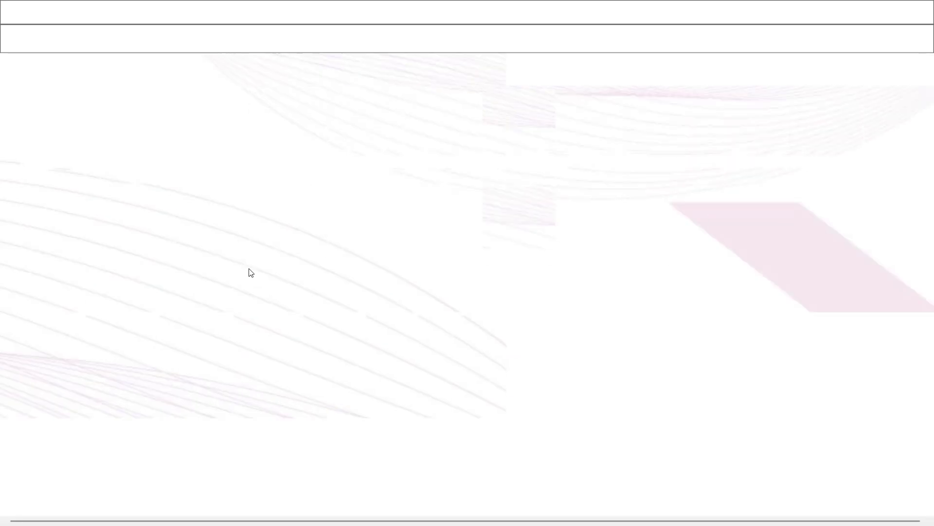
pyautogui.scroll(-4, 287, 272)
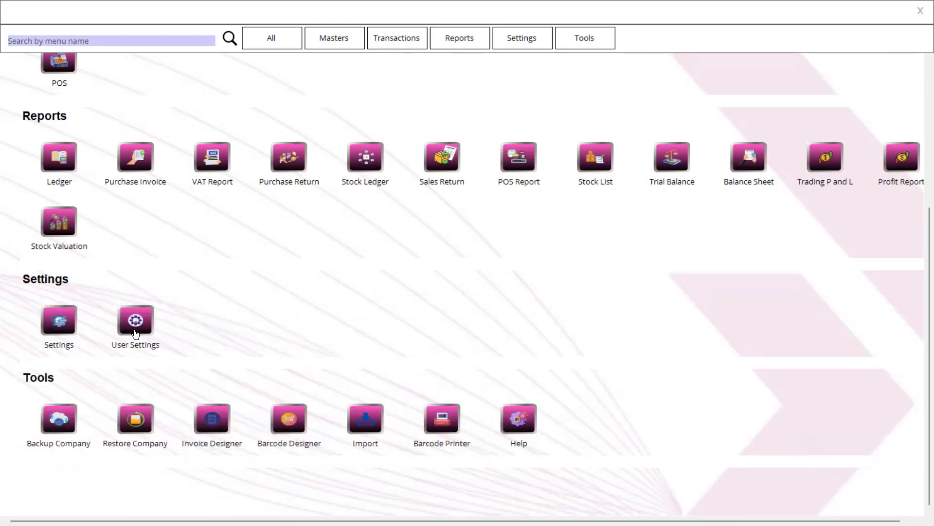
pyautogui.click(135, 331)
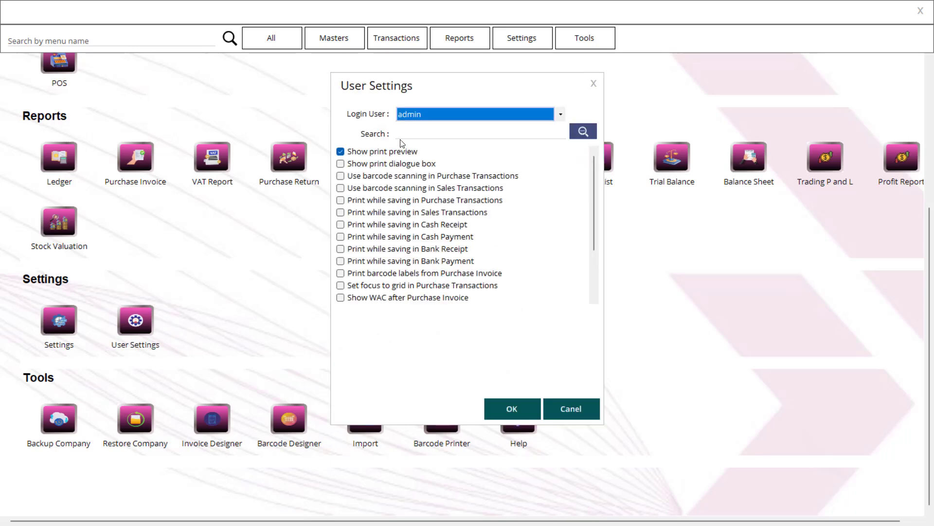
pyautogui.click(367, 155)
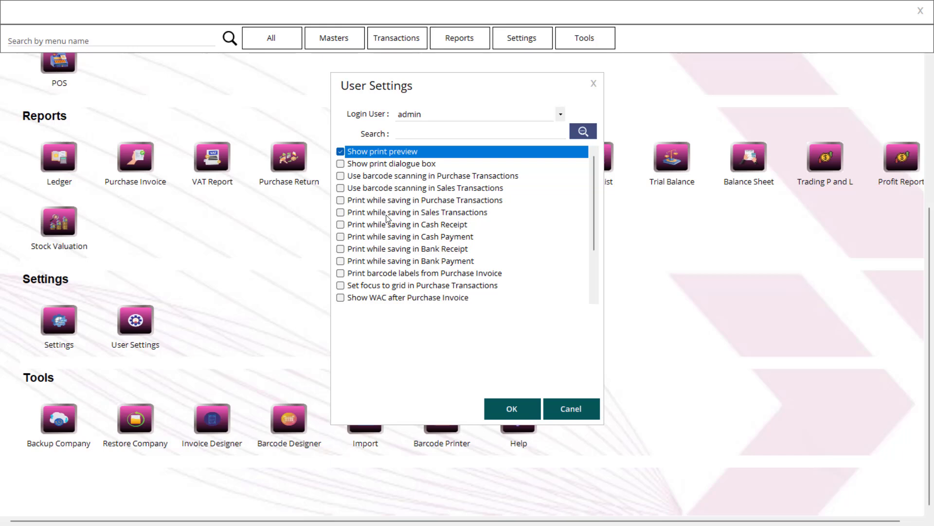
pyautogui.scroll(-2, 394, 264)
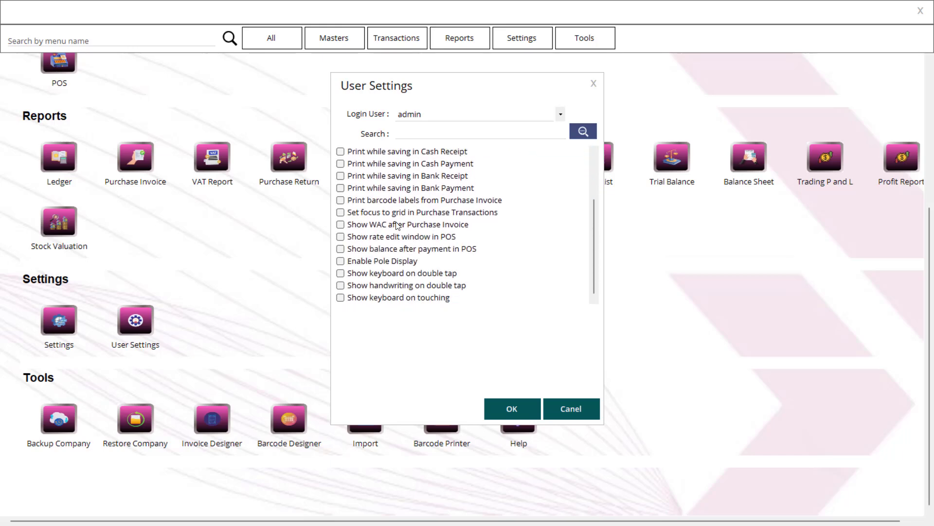
pyautogui.scroll(2, 353, 171)
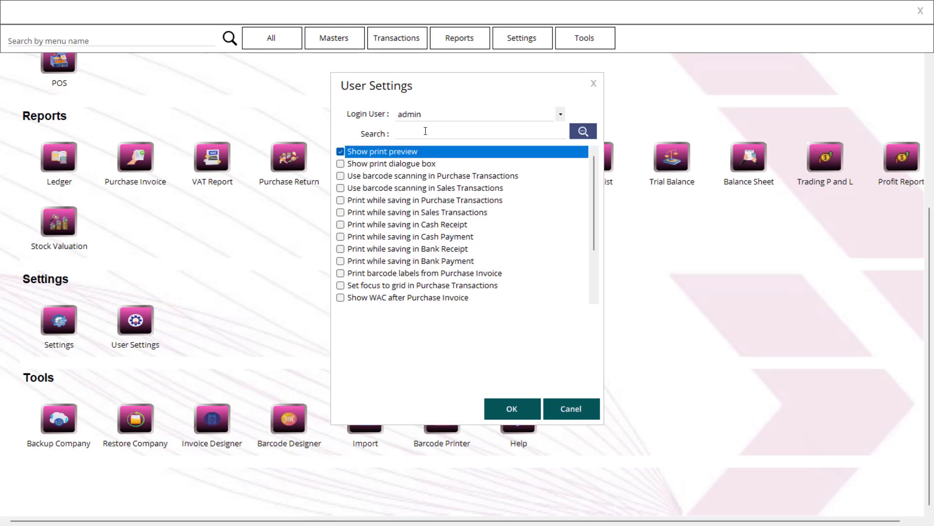
pyautogui.click(594, 82)
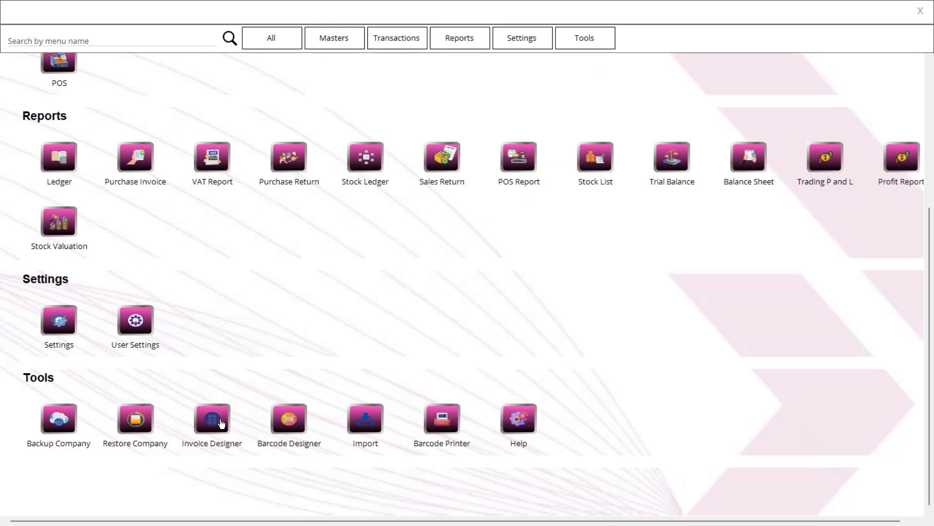
# Open the Invoice Designer and start setting a report format for the POS module
pyautogui.click(222, 424)
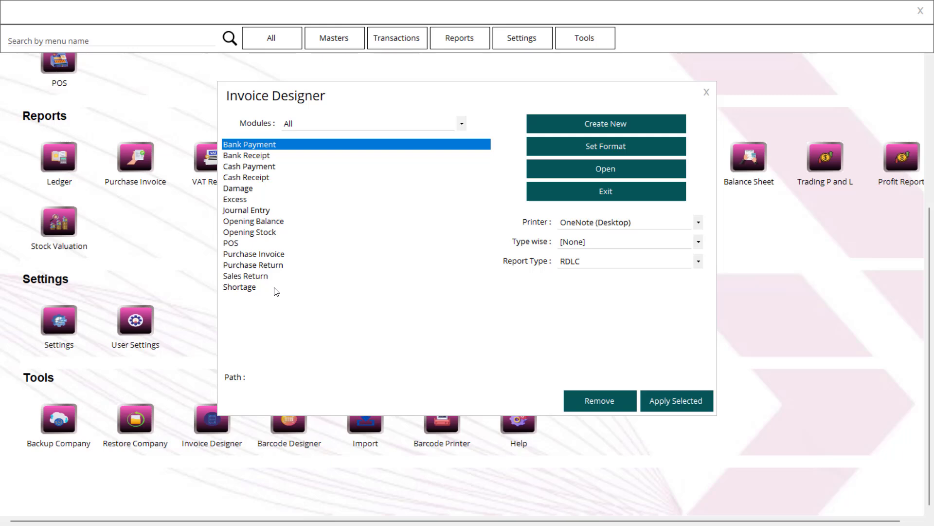
pyautogui.click(246, 245)
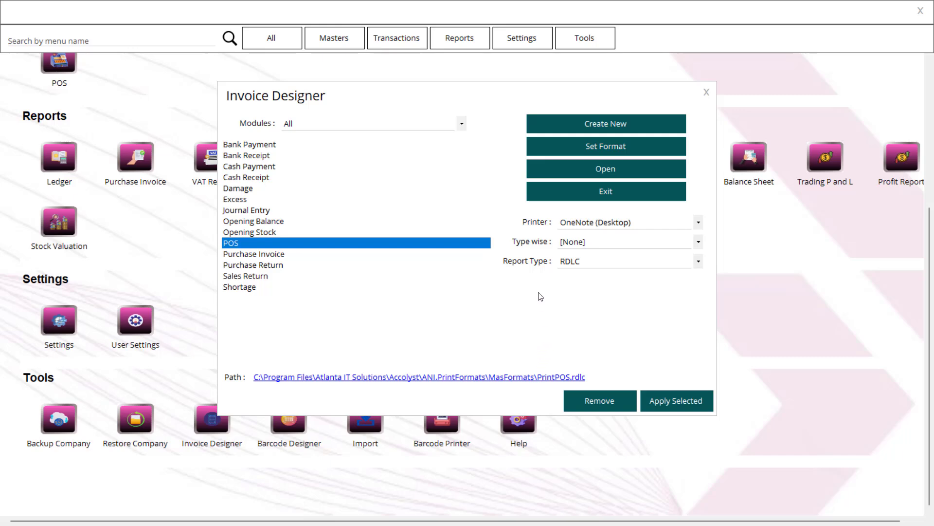
pyautogui.click(611, 147)
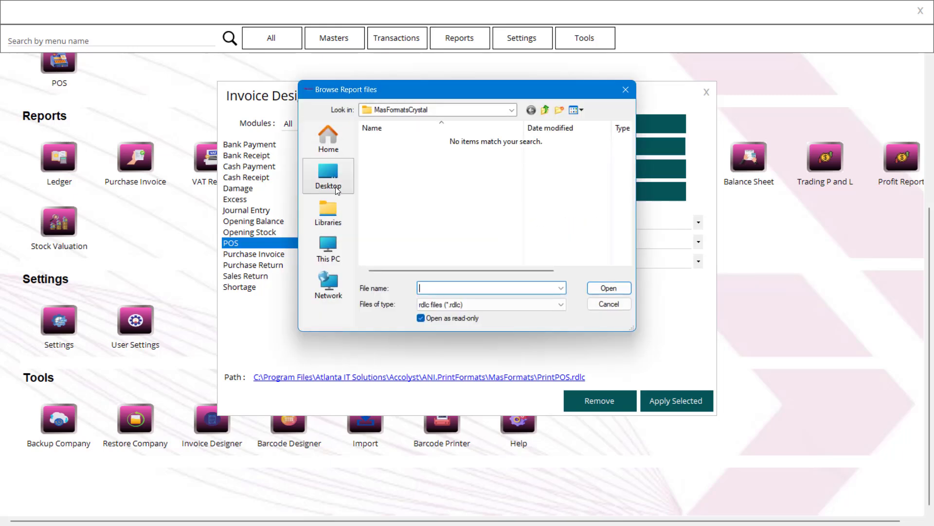
# Browse to the MasFormats folder under Program Files\Atlanta IT Solutions\Accolyst\ANI.PrintFormats on drive C
pyautogui.click(546, 110)
pyautogui.click(328, 248)
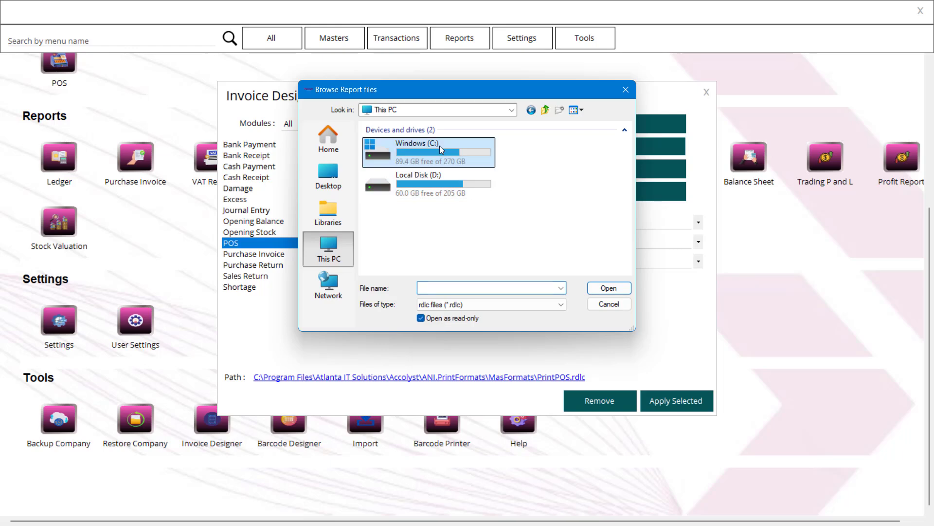
pyautogui.doubleClick(441, 149)
pyautogui.doubleClick(420, 183)
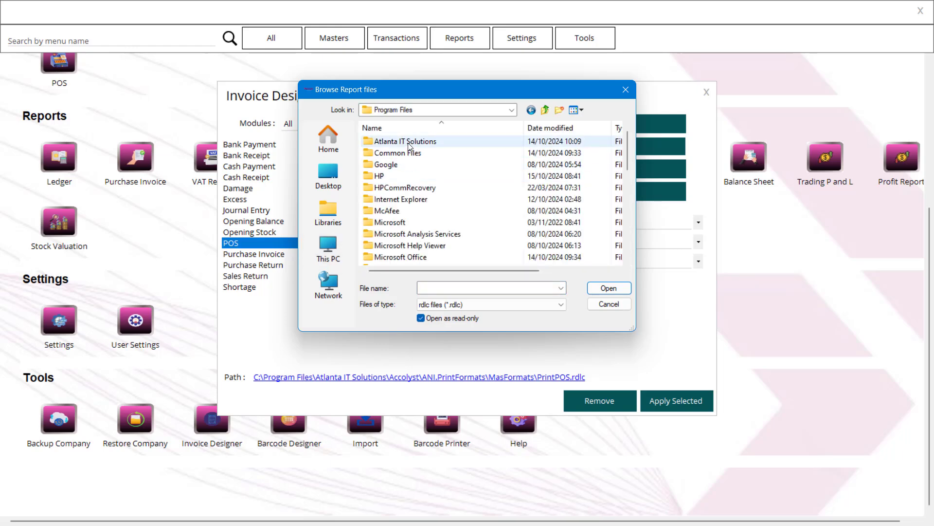
pyautogui.doubleClick(408, 143)
pyautogui.doubleClick(407, 144)
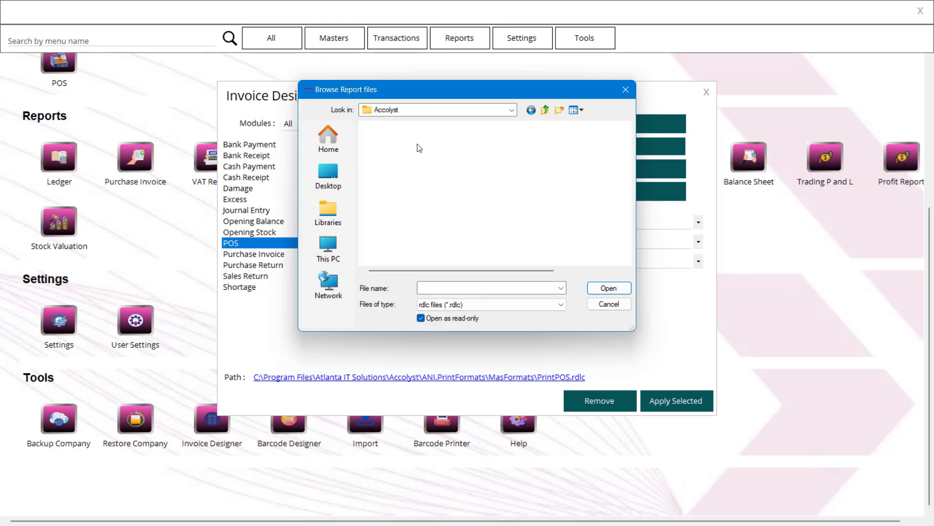
pyautogui.click(405, 200)
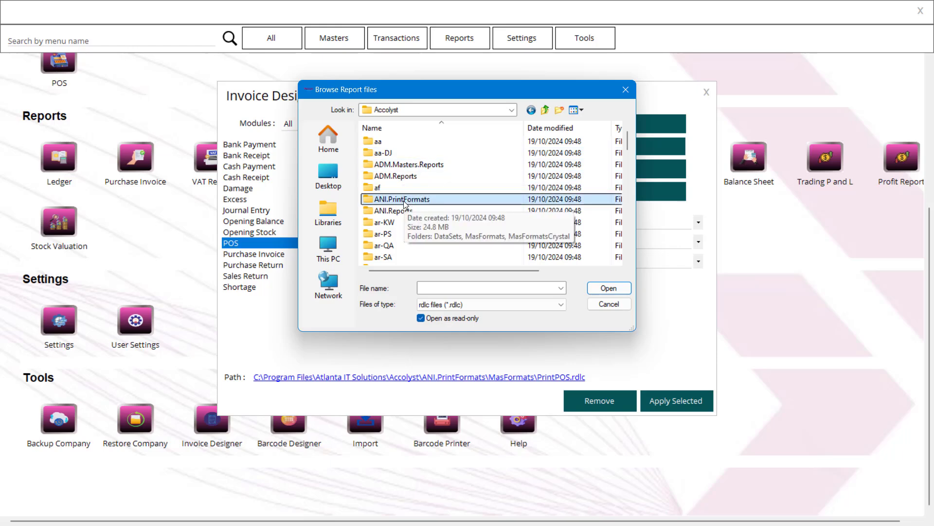
pyautogui.click(404, 201)
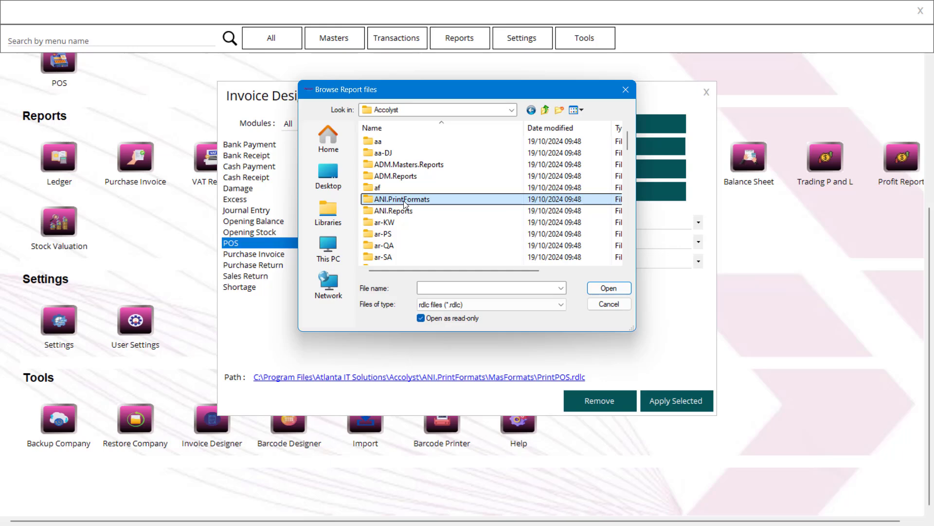
pyautogui.click(455, 204)
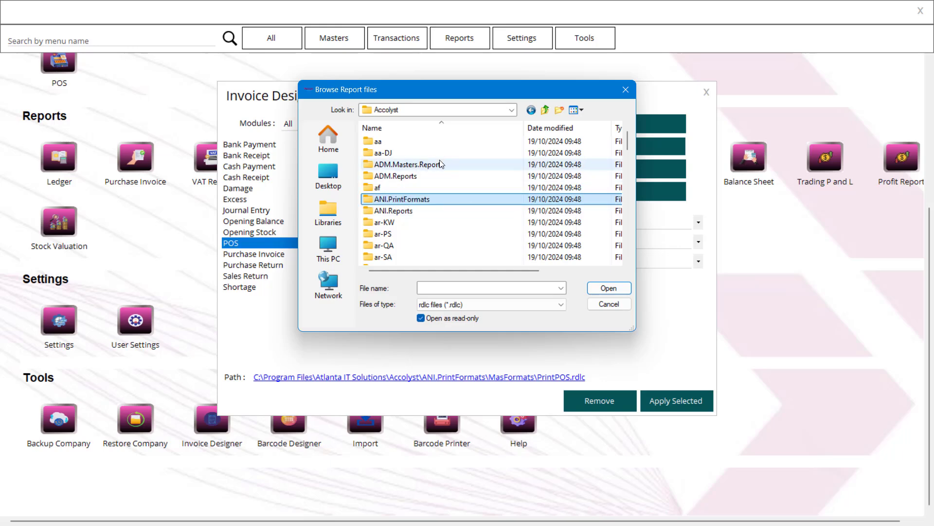
pyautogui.doubleClick(455, 203)
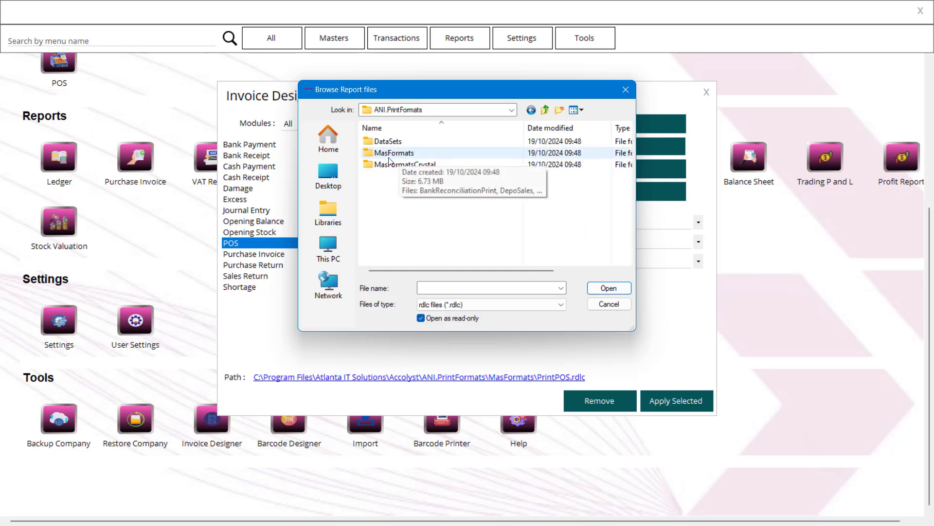
pyautogui.doubleClick(421, 154)
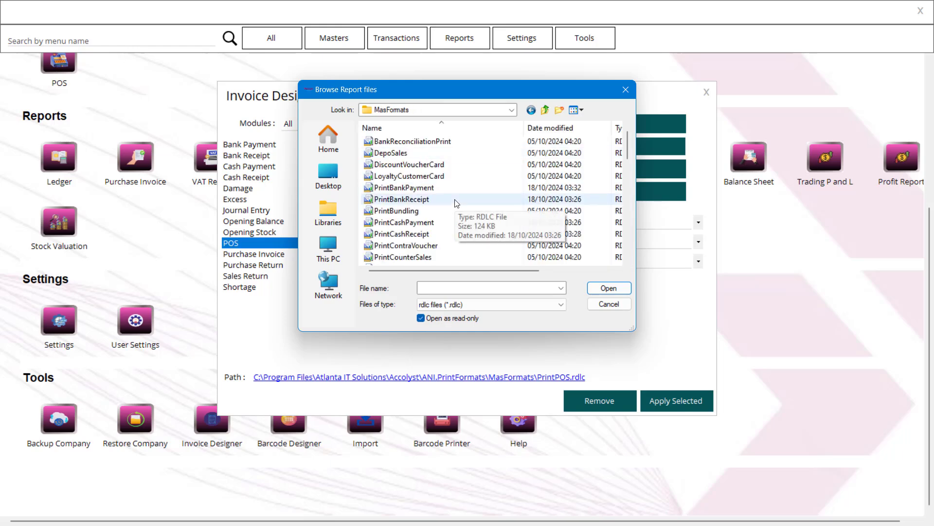
# Choose PrintPOS as the POS report file, apply the format, and close the Invoice Designer
pyautogui.scroll(-6, 457, 203)
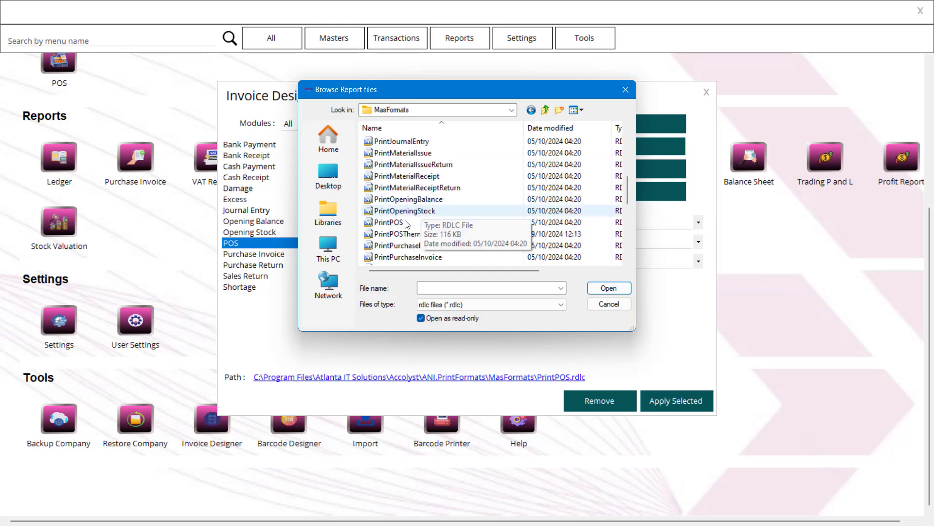
pyautogui.click(386, 223)
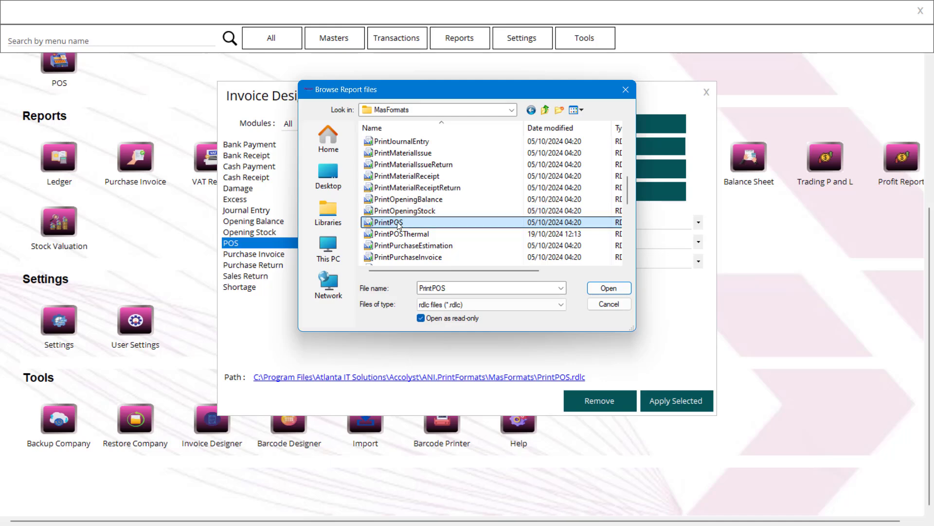
pyautogui.scroll(-2, 414, 214)
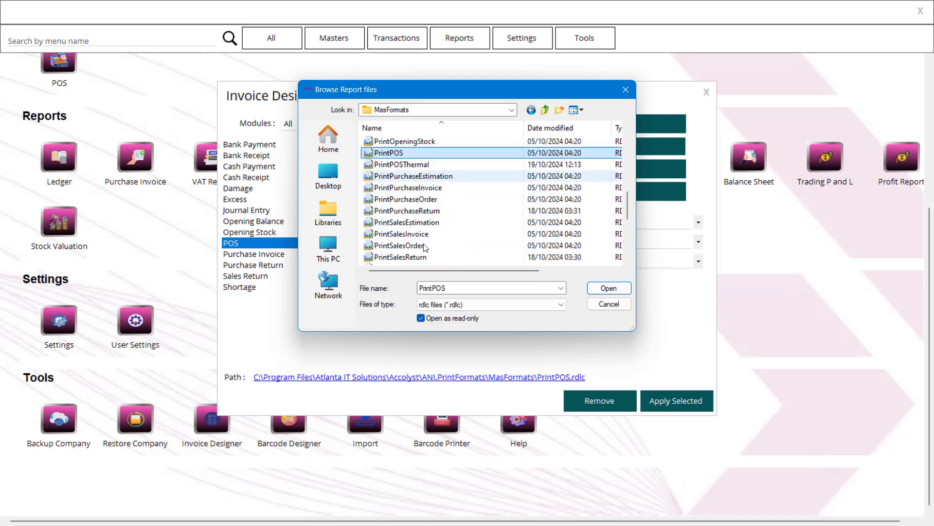
pyautogui.doubleClick(404, 154)
pyautogui.press('Return')
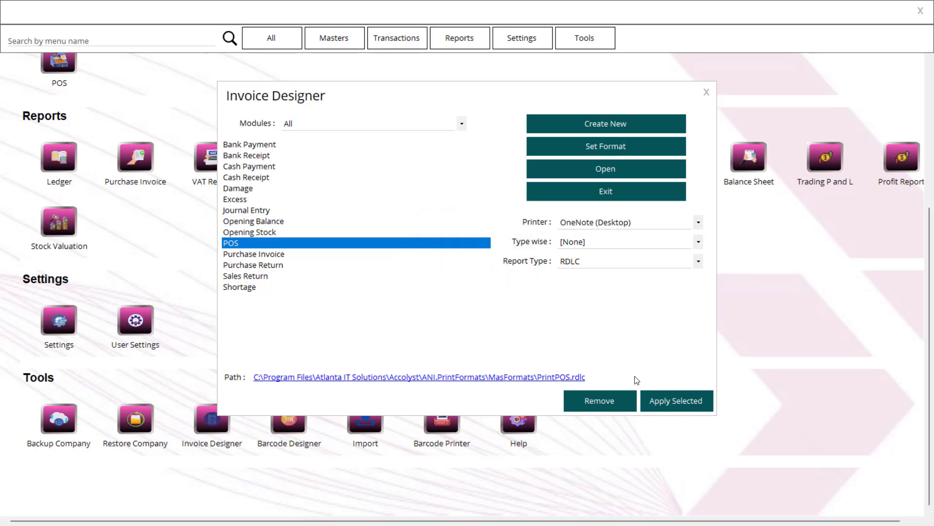
pyautogui.click(664, 403)
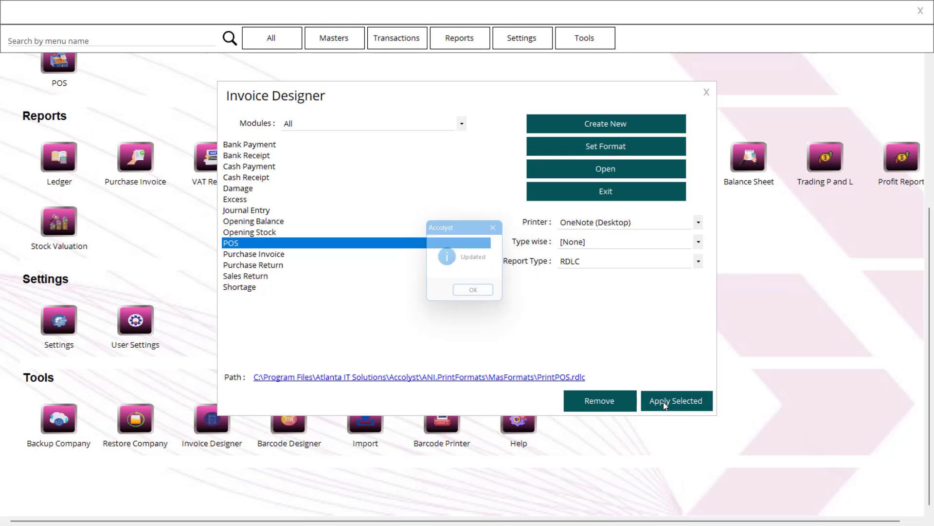
pyautogui.click(491, 292)
pyautogui.click(715, 94)
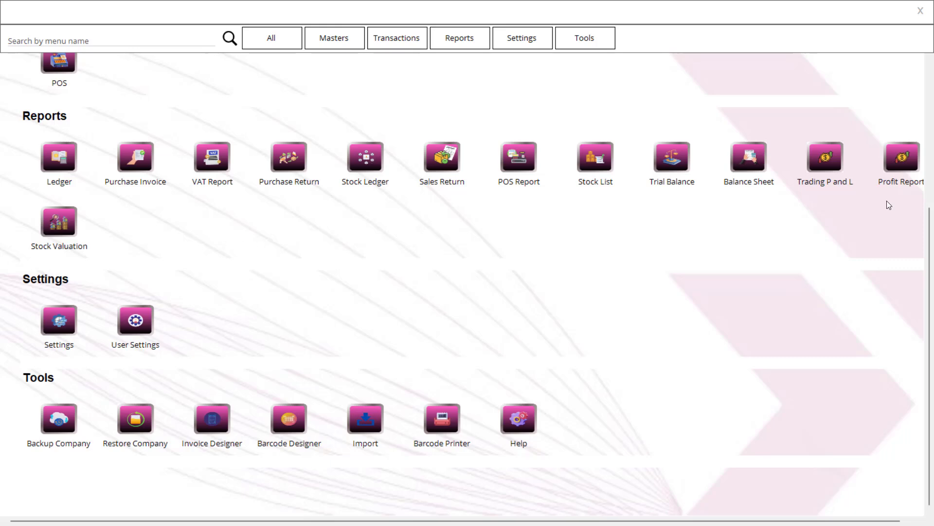
# Load bill POS3 in the POS screen, check its invoice print preview, and exit POS
pyautogui.scroll(4, 886, 202)
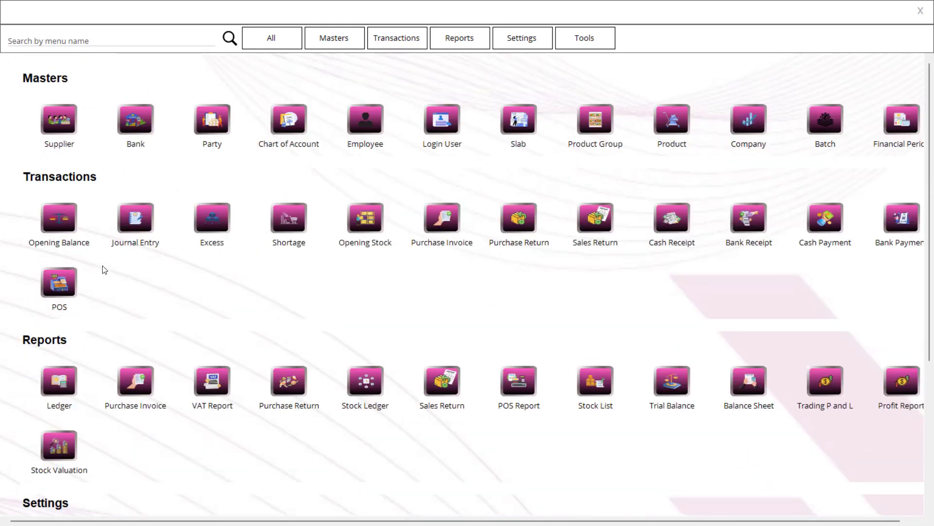
pyautogui.click(70, 288)
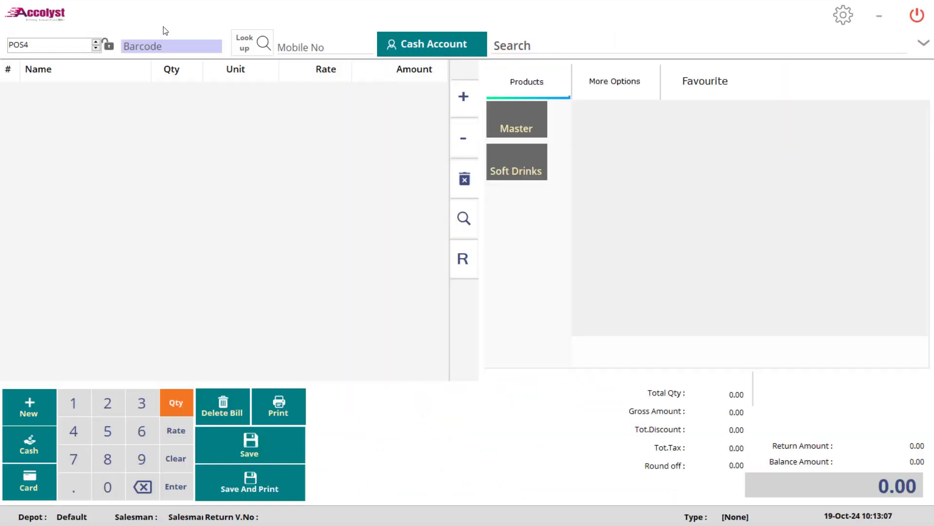
pyautogui.click(95, 48)
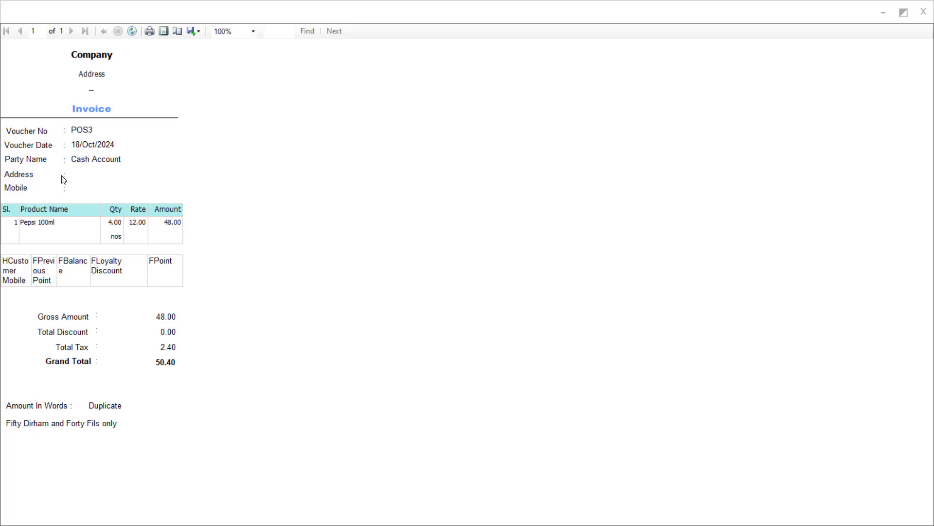
pyautogui.click(921, 13)
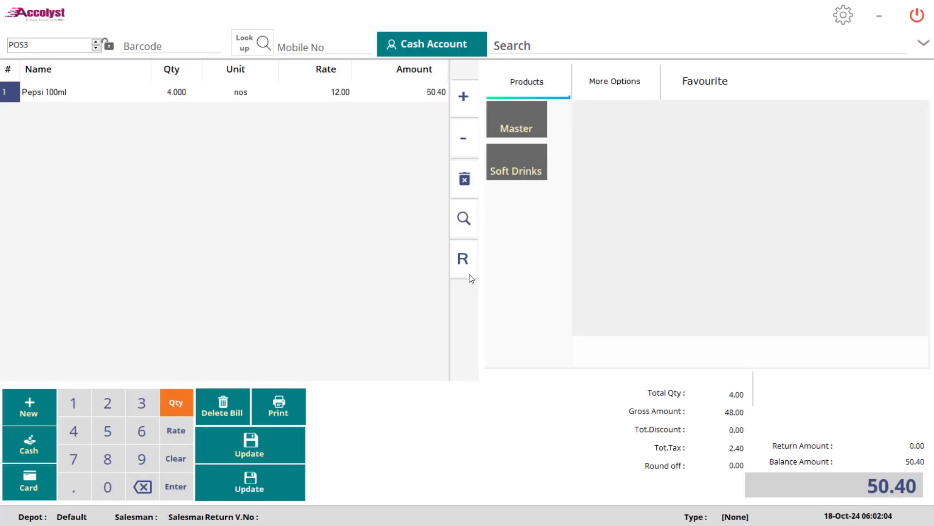
pyautogui.click(918, 18)
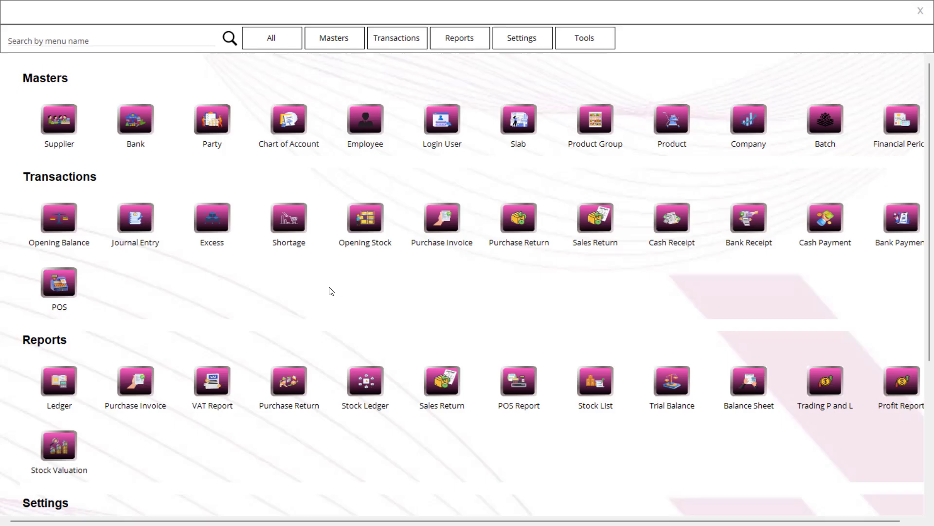
# Reopen the Invoice Designer and select the POS module
pyautogui.scroll(-4, 112, 396)
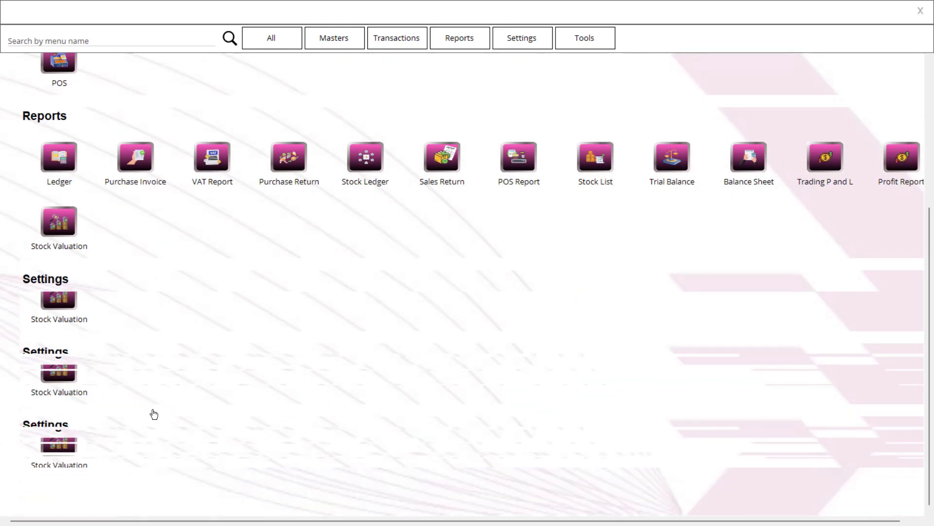
pyautogui.click(220, 423)
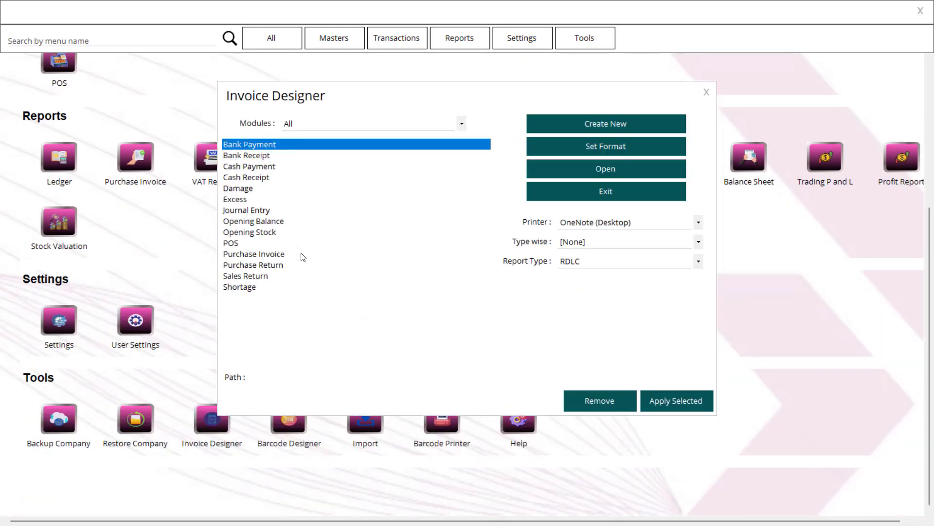
pyautogui.click(311, 244)
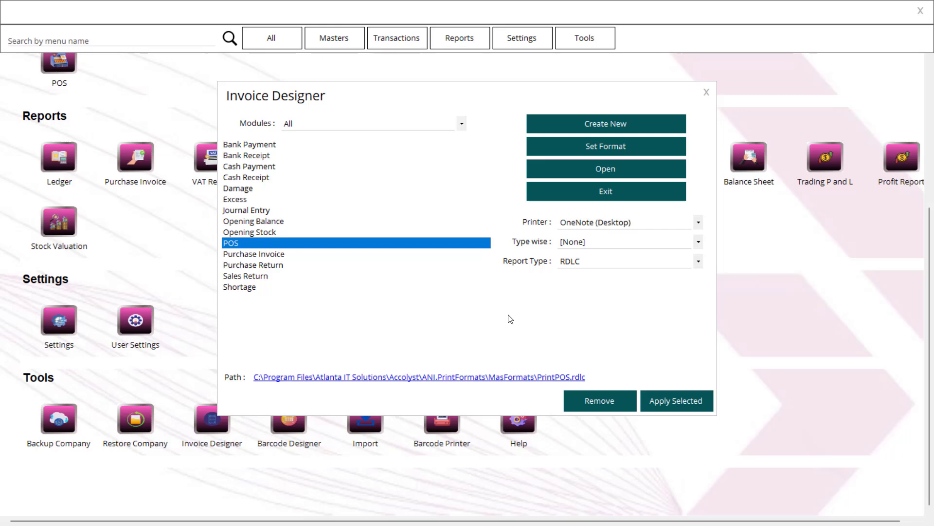
# Switch to the Accolyst 1047 File Explorer window and open the Other files folder
pyautogui.press('super')
pyautogui.moveTo(440, 519)
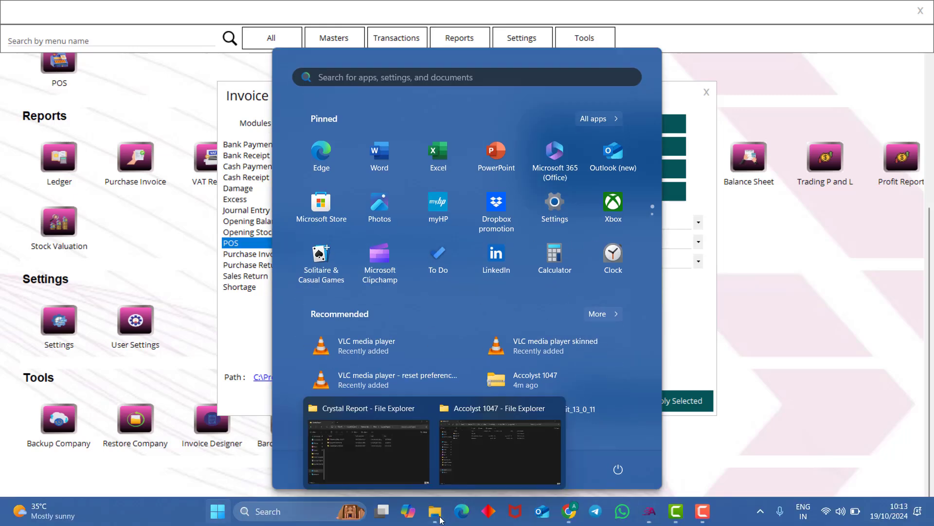
pyautogui.click(482, 456)
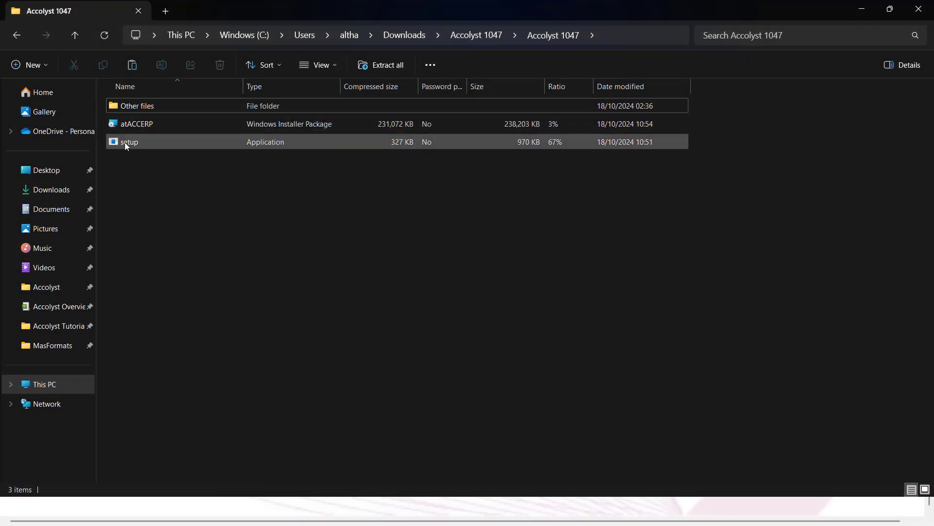
pyautogui.doubleClick(136, 106)
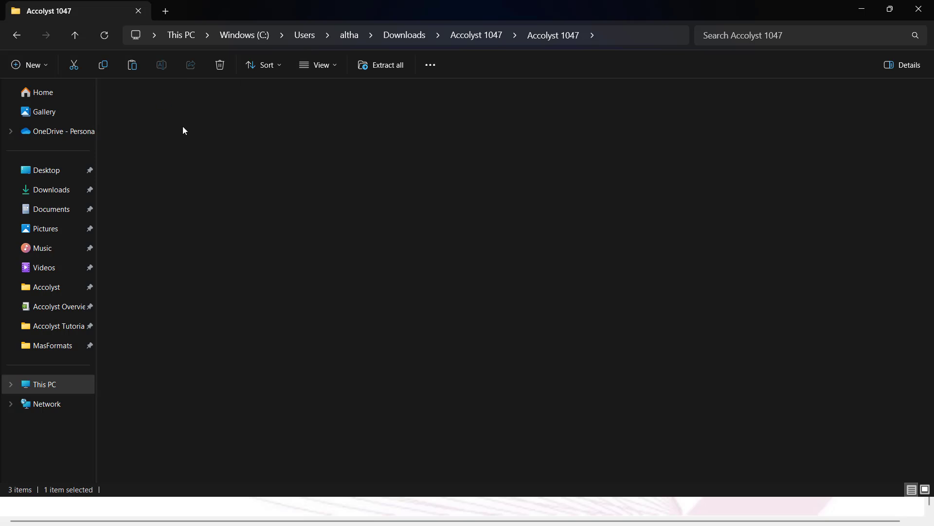
# Run the ReportBuilder installer from the Report Builder 2.0 folder as far as Program Maintenance, and exit the setup
pyautogui.doubleClick(153, 217)
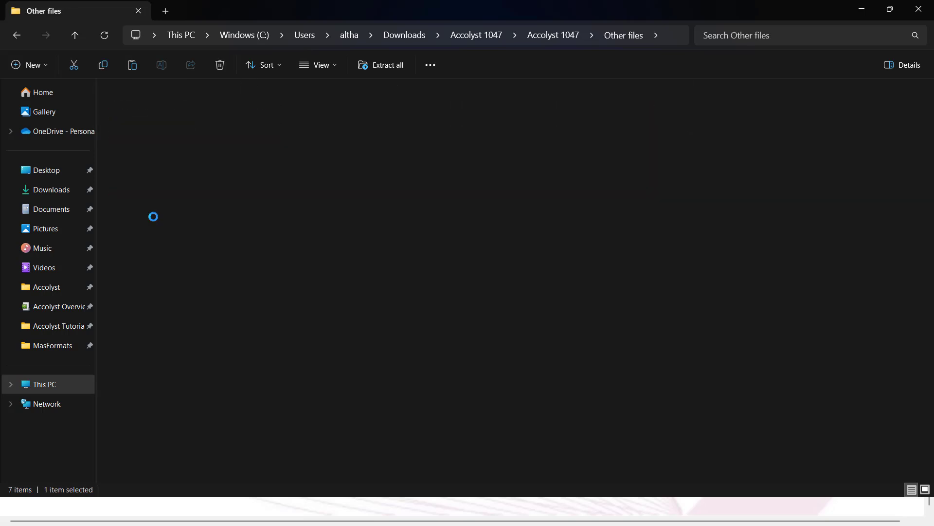
pyautogui.click(145, 110)
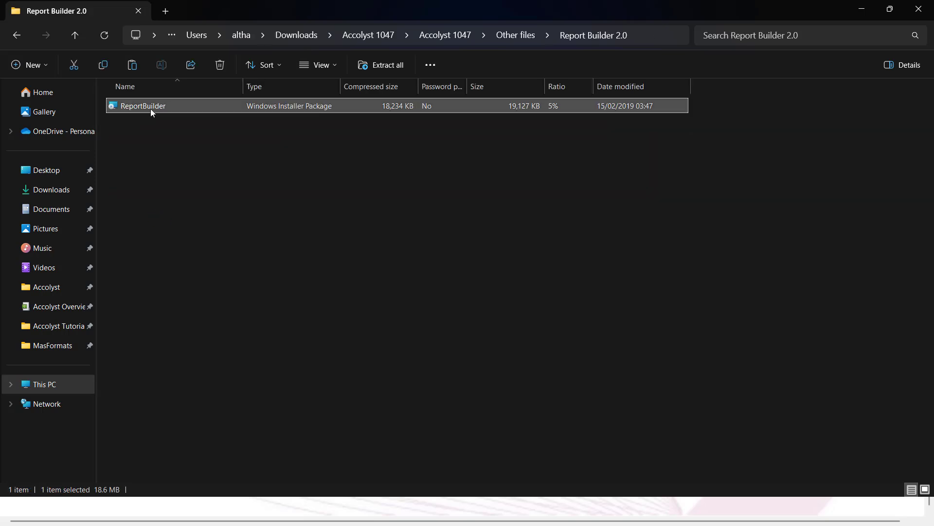
pyautogui.doubleClick(151, 109)
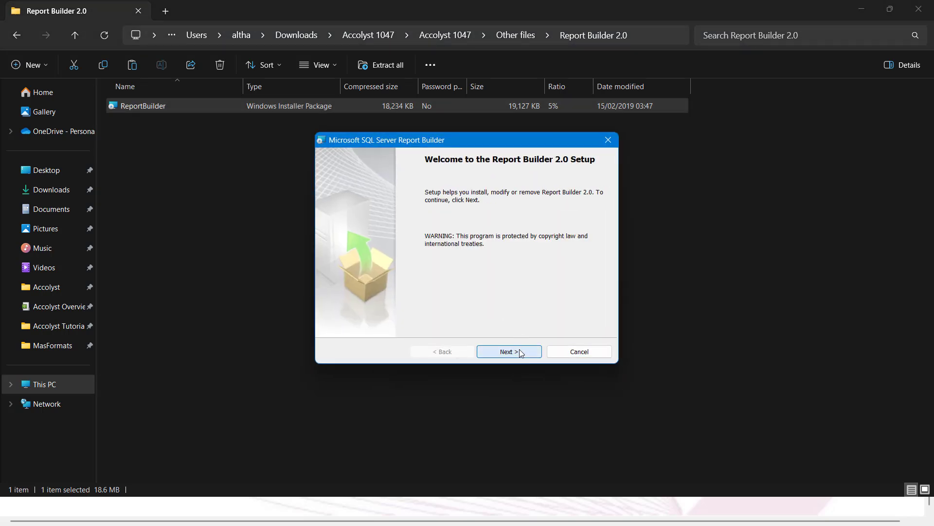
pyautogui.click(520, 353)
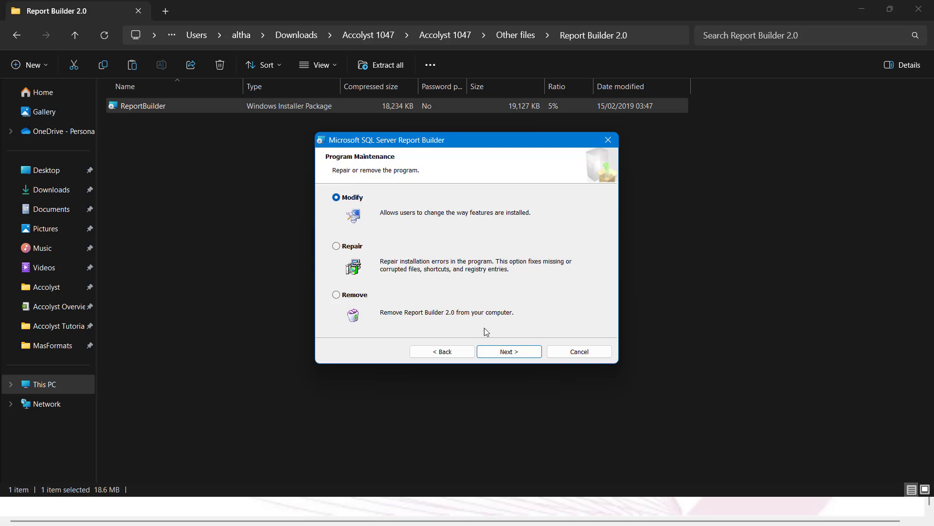
pyautogui.click(608, 140)
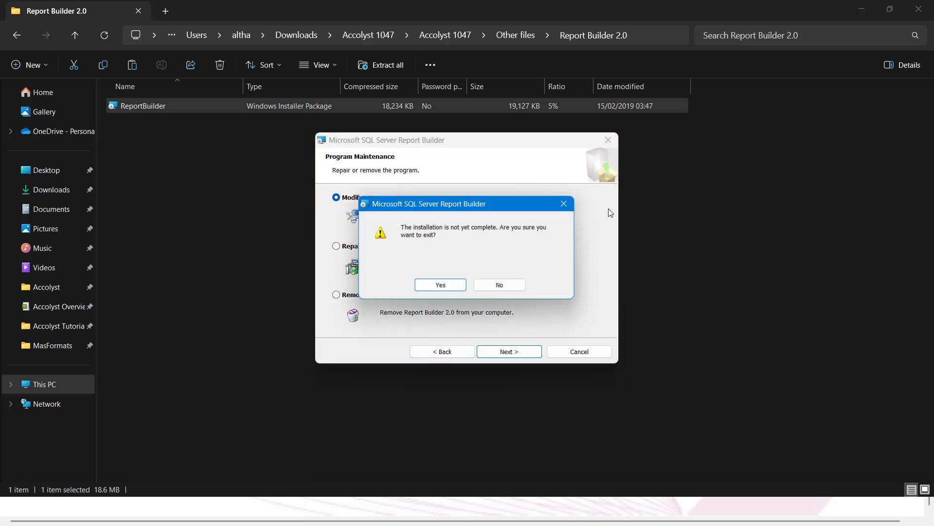
pyautogui.click(452, 284)
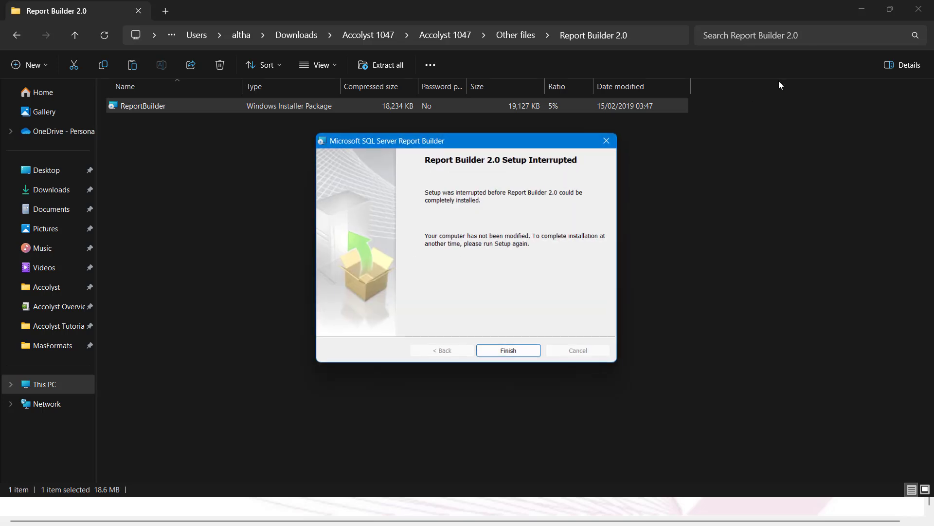
pyautogui.click(518, 350)
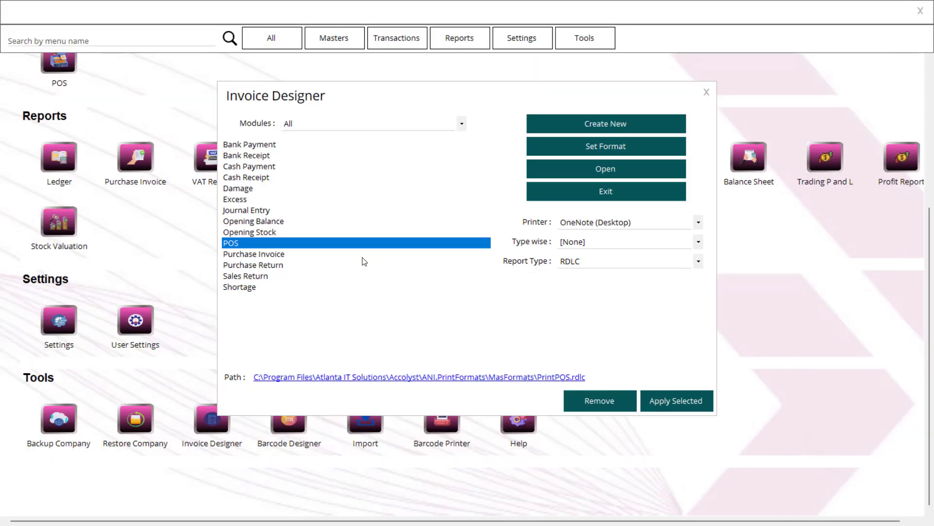
# Open the POS format file PrintPOS.rdlc from its path in the Invoice Designer and look over the report layout
pyautogui.click(431, 383)
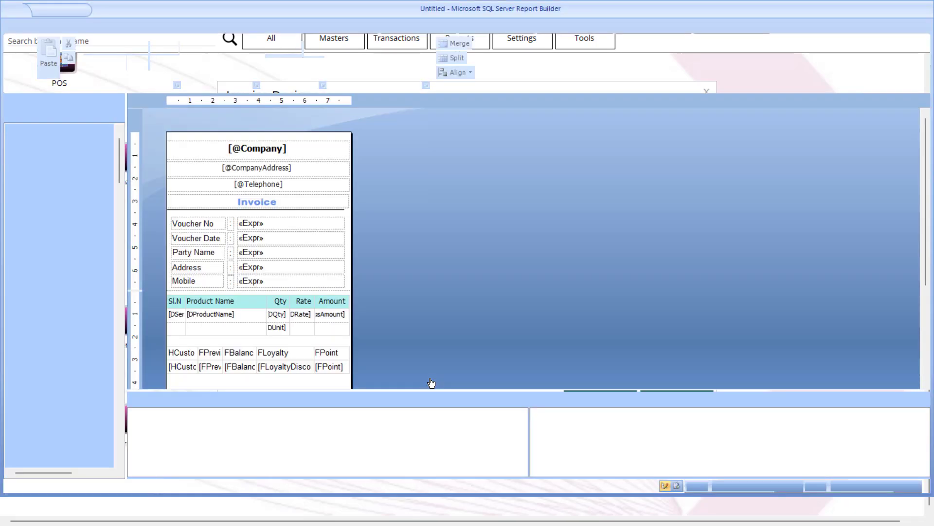
pyautogui.scroll(-5, 292, 219)
pyautogui.scroll(5, 286, 221)
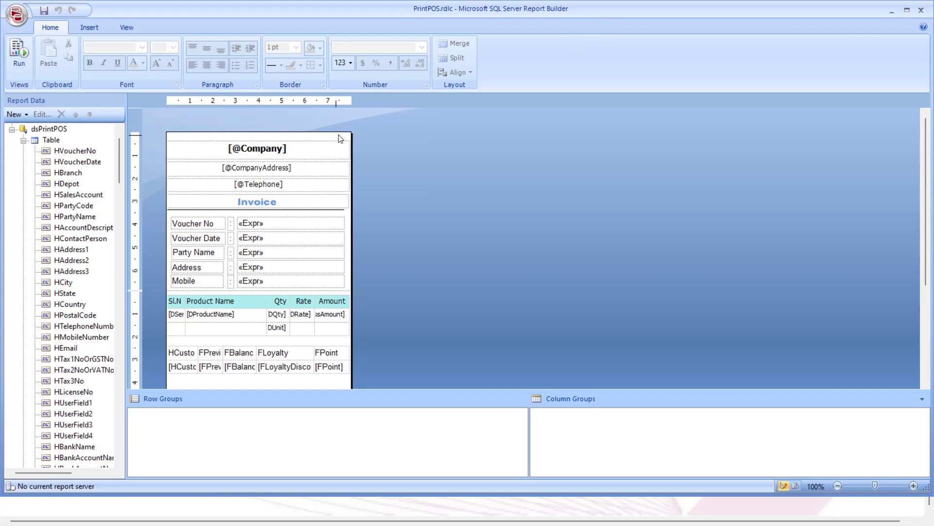
# Adjust the report body to about 8 cm wide, and check the page setup in the report properties without changing it
pyautogui.moveTo(396, 137); pyautogui.dragTo(356, 141)
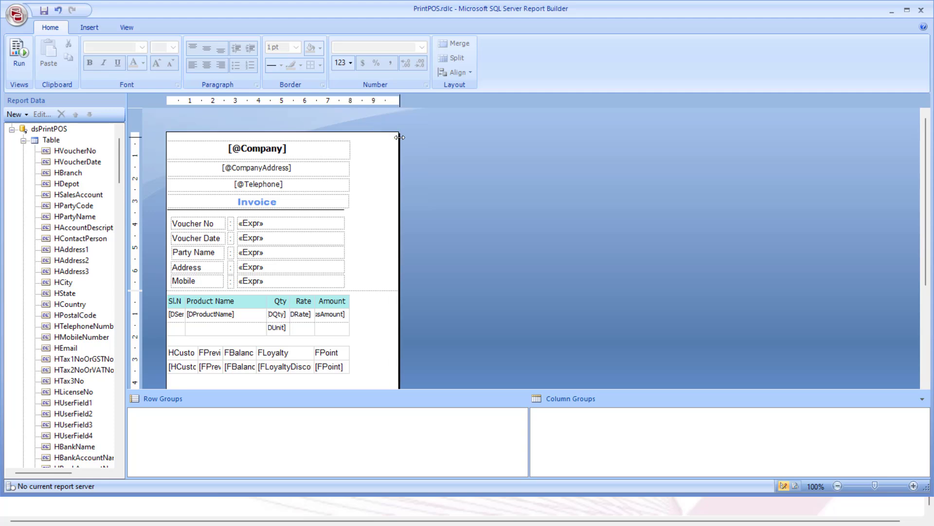
pyautogui.rightClick(492, 168)
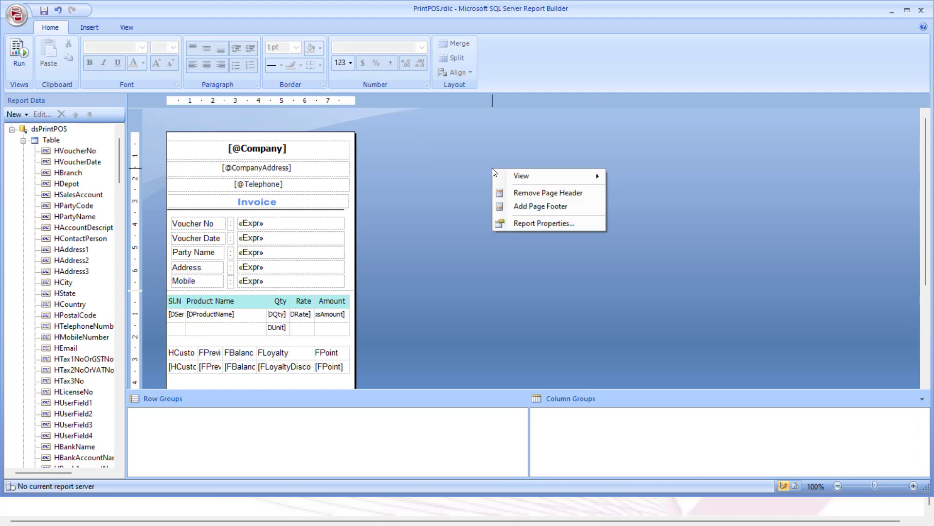
pyautogui.click(559, 223)
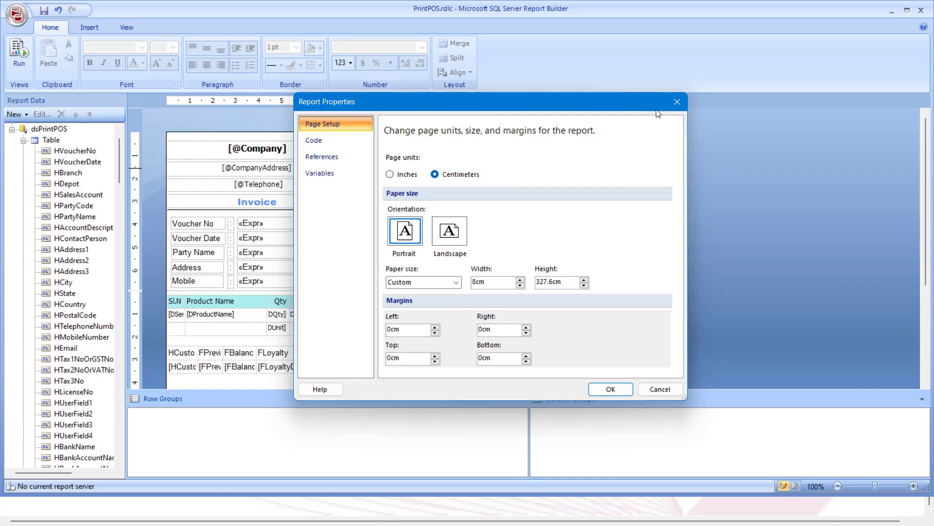
pyautogui.click(672, 105)
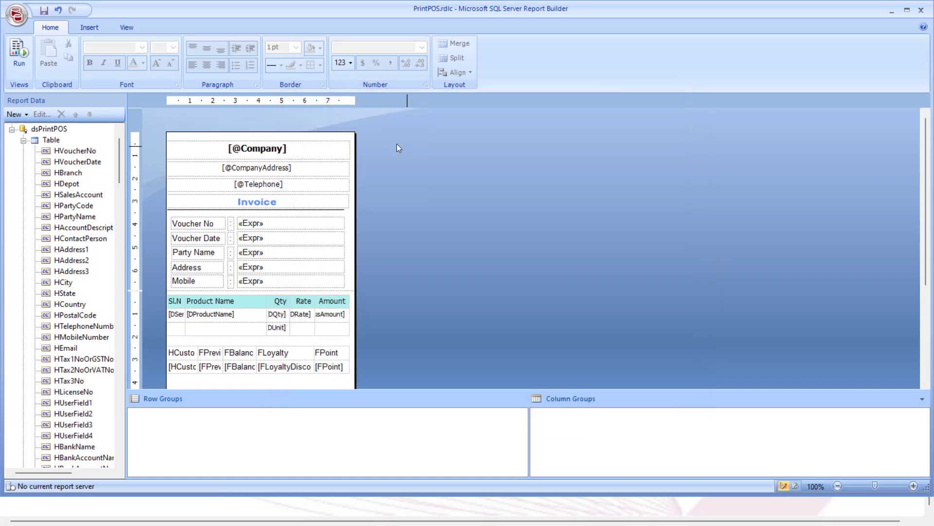
# Widen the report body to about 21.5 cm and narrow it back to about 8 cm
pyautogui.moveTo(356, 147); pyautogui.dragTo(664, 151)
pyautogui.click(346, 151)
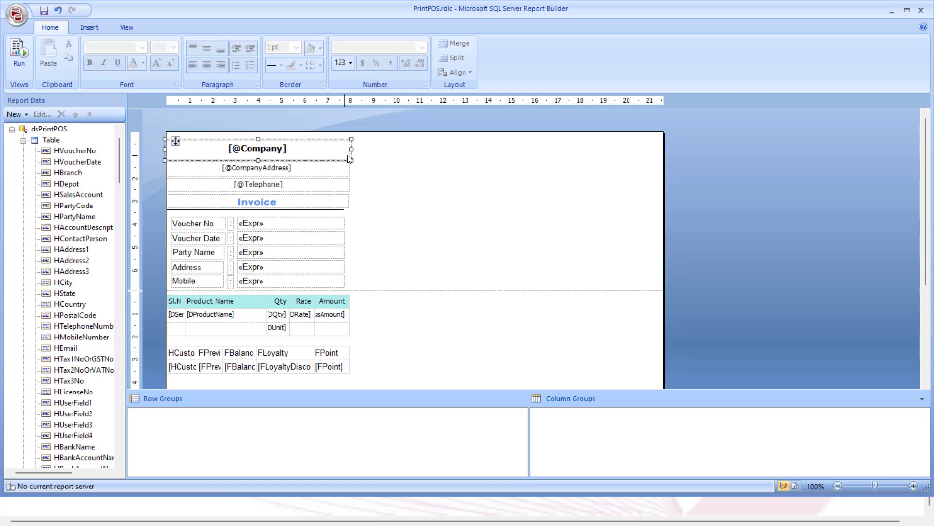
pyautogui.moveTo(350, 150)
pyautogui.mouseDown()
pyautogui.moveTo(639, 148)
pyautogui.moveTo(312, 149)
pyautogui.moveTo(352, 148)
pyautogui.mouseUp()
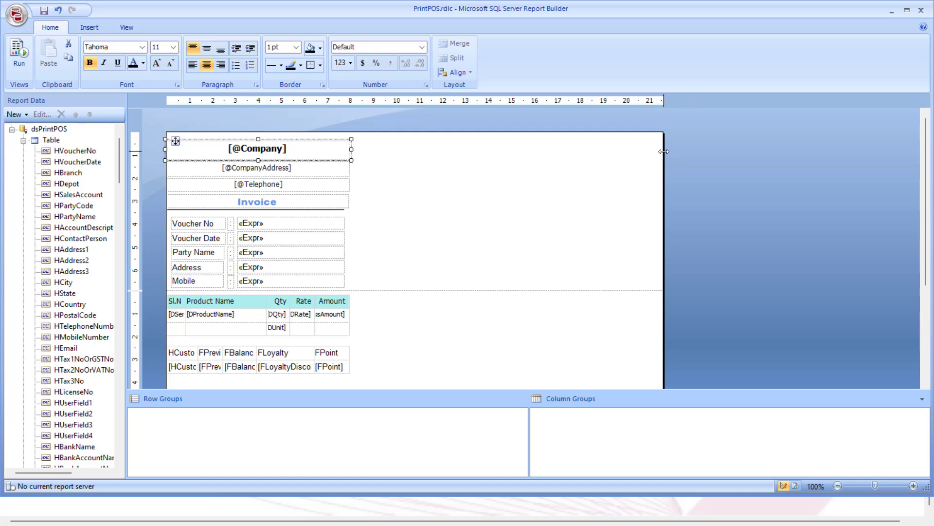
pyautogui.moveTo(665, 152); pyautogui.dragTo(350, 149)
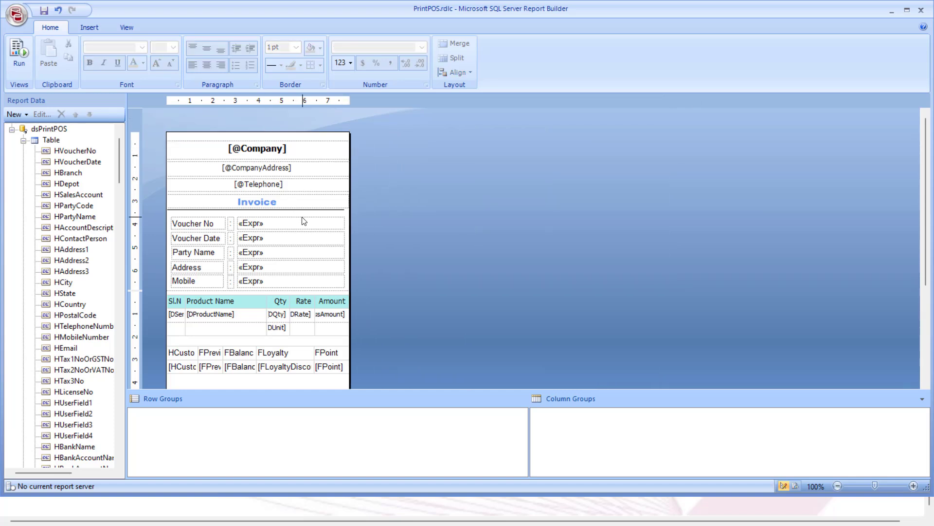
pyautogui.scroll(-2, 313, 179)
pyautogui.scroll(2, 313, 178)
# Resize the company, company address, telephone and Invoice title text boxes together to just under the report body's width
pyautogui.click(333, 148)
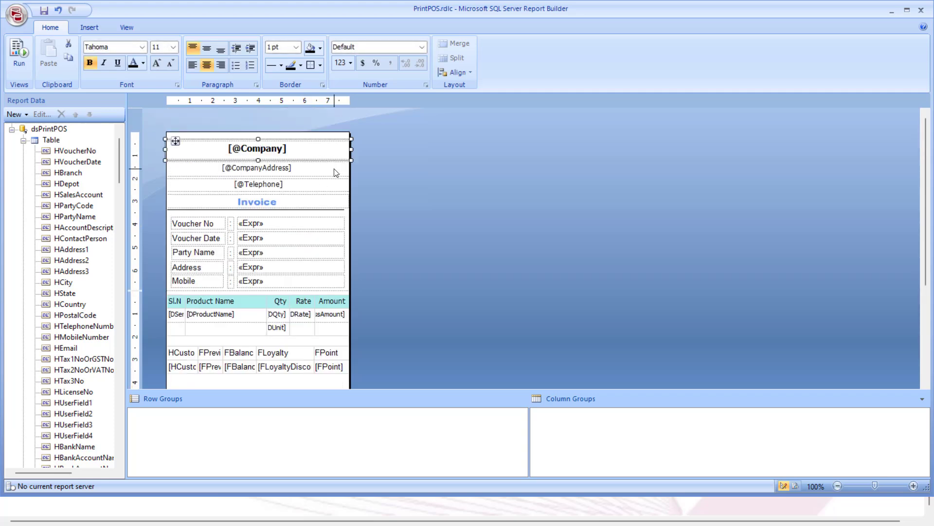
pyautogui.keyDown('ctrl'); pyautogui.click(335, 167); pyautogui.keyUp('ctrl')
pyautogui.keyDown('ctrl'); pyautogui.click(339, 183); pyautogui.keyUp('ctrl')
pyautogui.keyDown('ctrl'); pyautogui.click(339, 204); pyautogui.keyUp('ctrl')
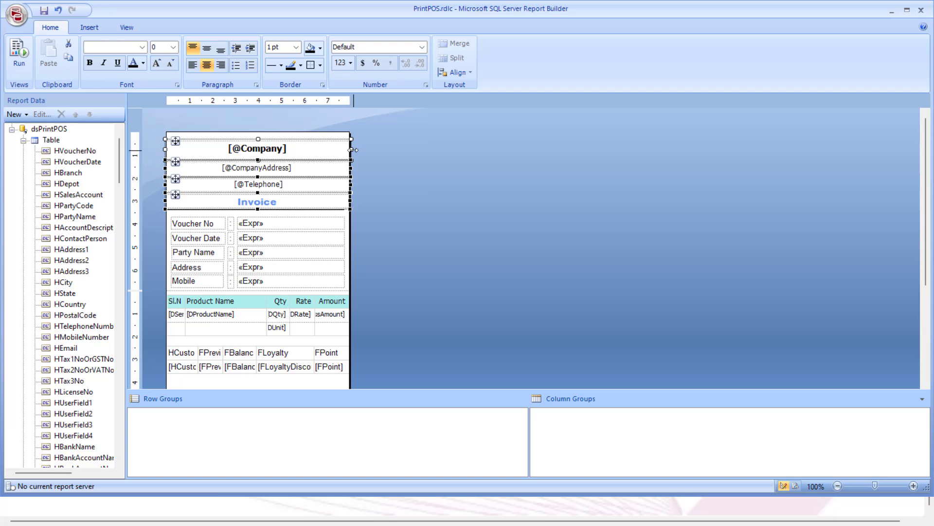
pyautogui.moveTo(352, 150); pyautogui.dragTo(268, 208)
pyautogui.click(323, 150)
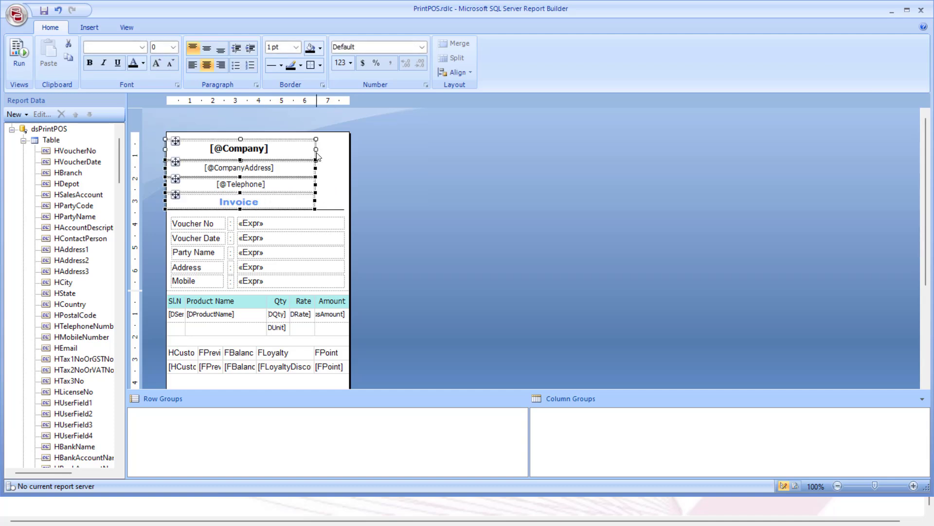
pyautogui.moveTo(317, 150); pyautogui.dragTo(348, 151)
pyautogui.click(440, 215)
pyautogui.click(302, 158)
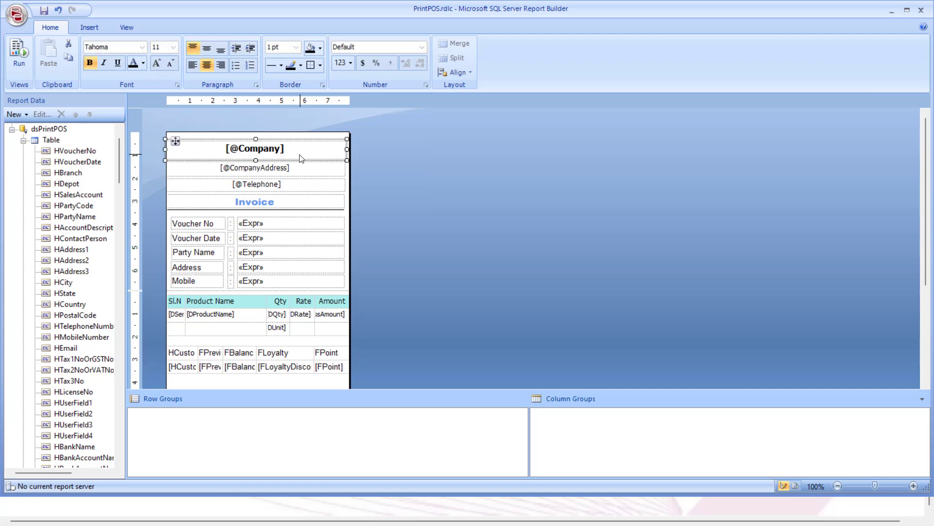
pyautogui.click(304, 174)
pyautogui.click(304, 183)
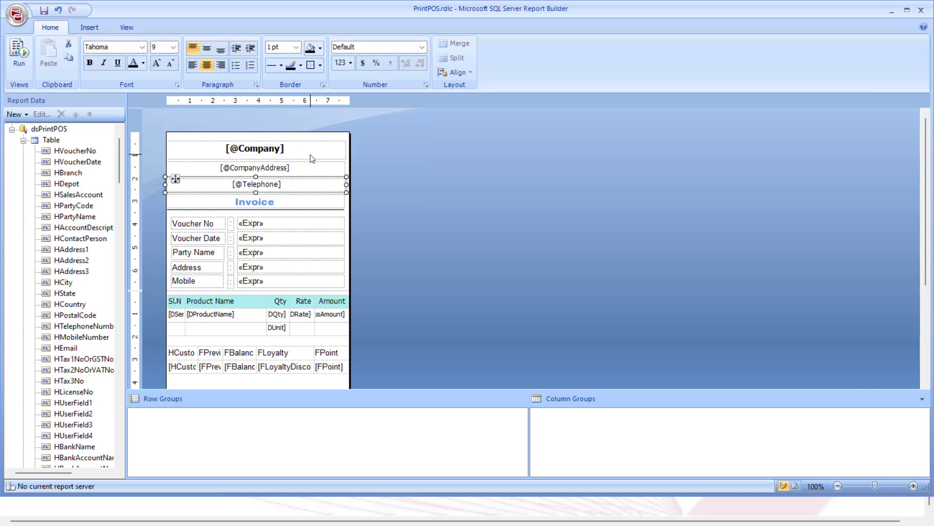
pyautogui.press('super')
pyautogui.click(749, 340)
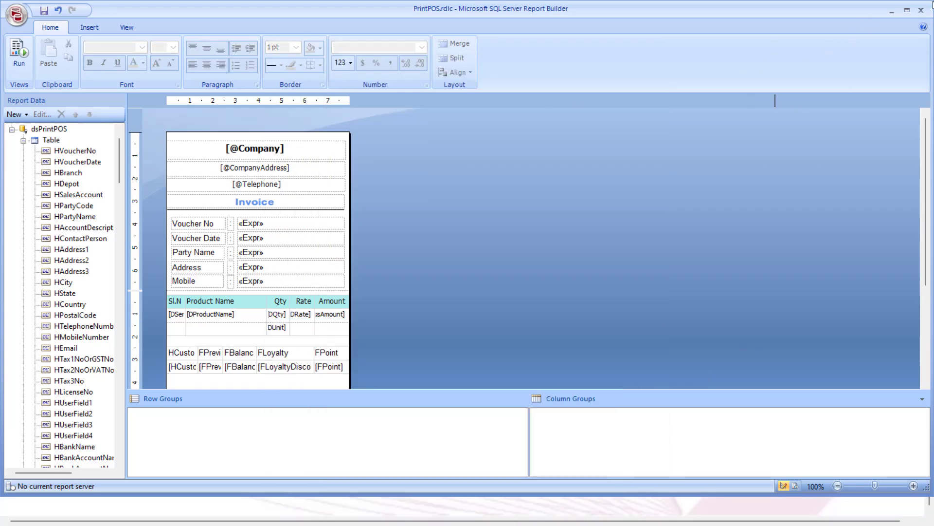
# Close the PrintPOS report without saving its changes and close the Invoice Designer
pyautogui.click(921, 10)
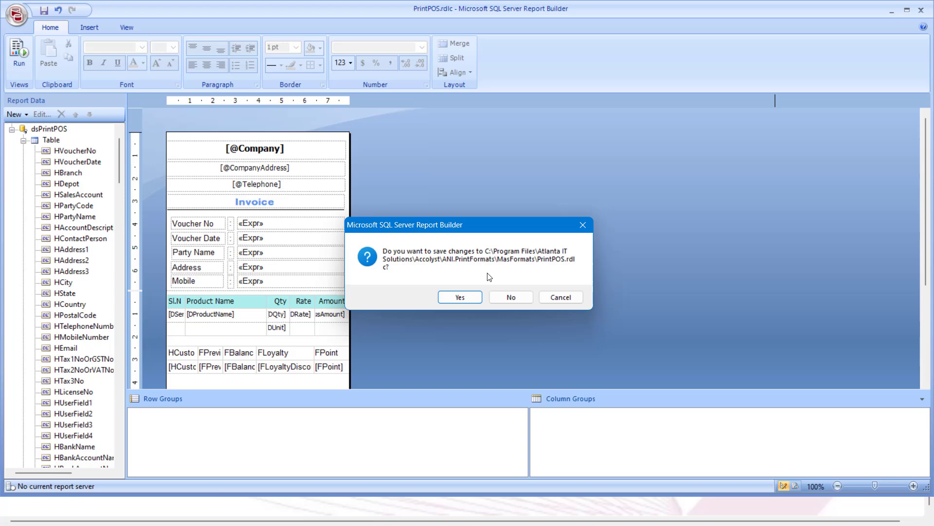
pyautogui.click(511, 297)
pyautogui.click(548, 294)
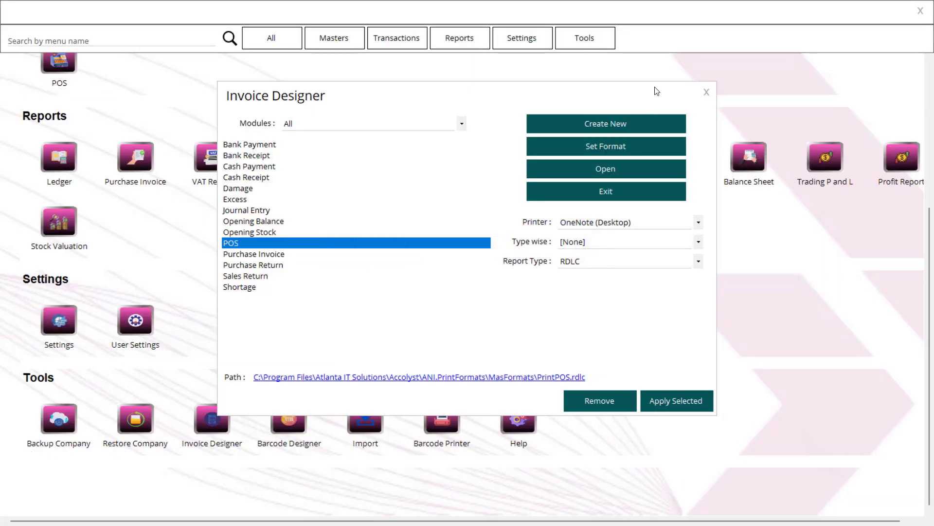
pyautogui.click(706, 92)
# Open the Company master, look at its name and address fields, and close it unchanged
pyautogui.scroll(5, 706, 205)
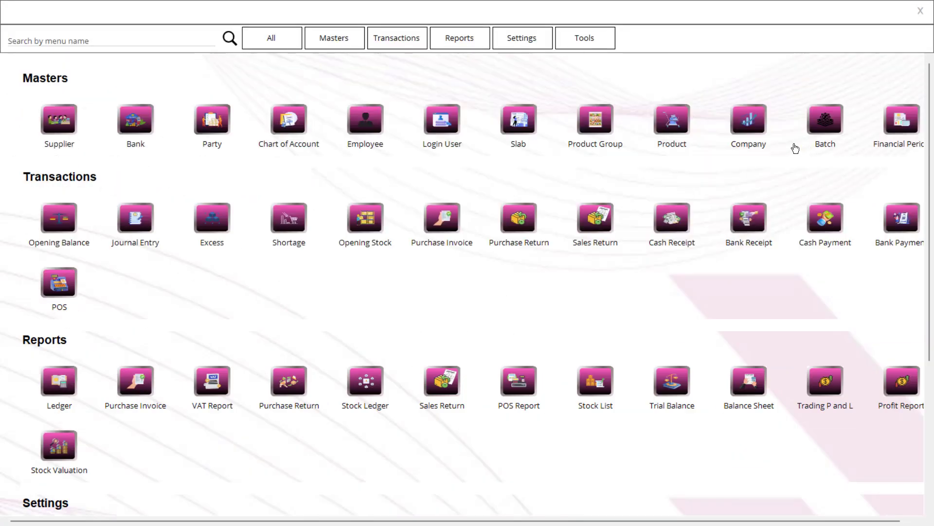
pyautogui.click(749, 122)
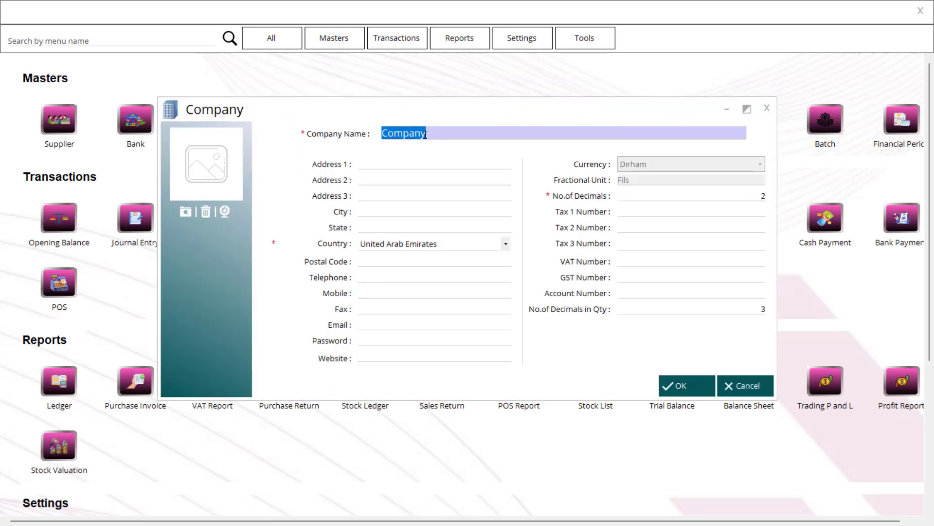
pyautogui.click(383, 165)
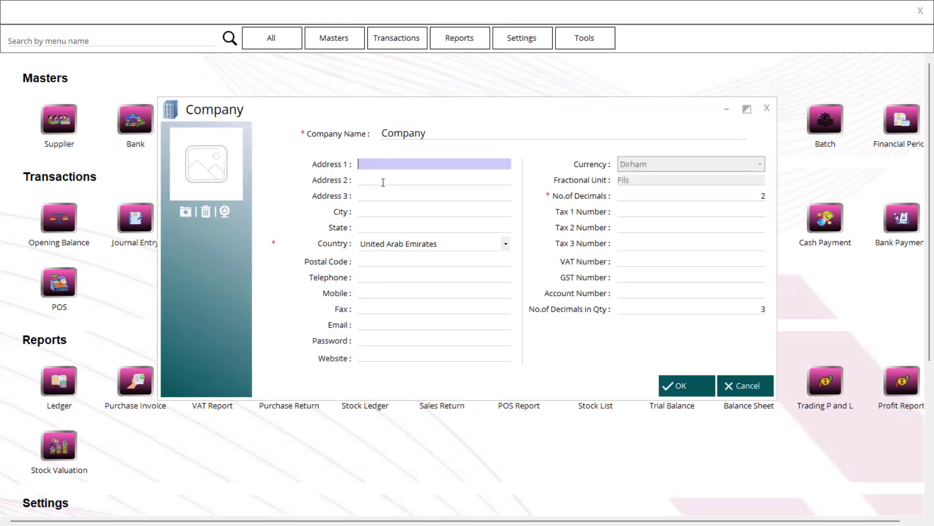
pyautogui.click(383, 181)
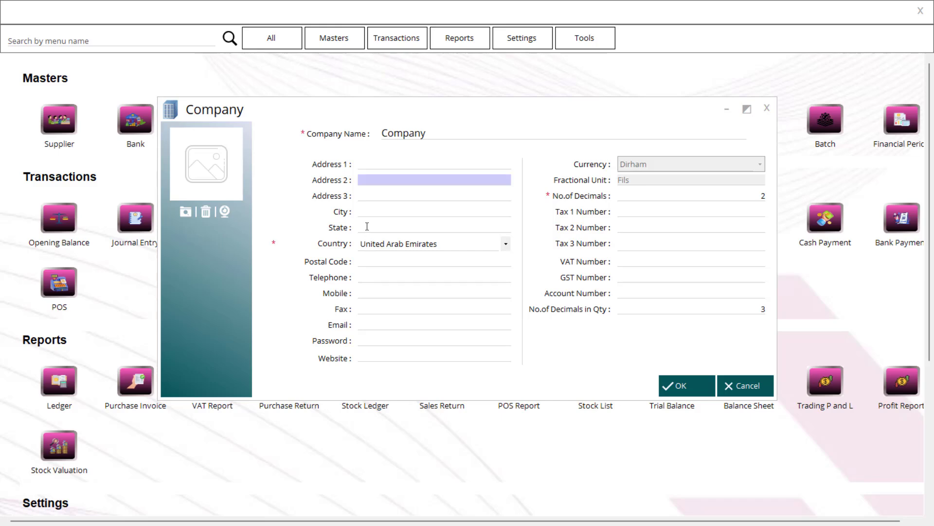
pyautogui.click(768, 107)
# Reopen the Invoice Designer, select the POS module, and open its PrintPOS.rdlc format file for editing
pyautogui.scroll(-5, 265, 375)
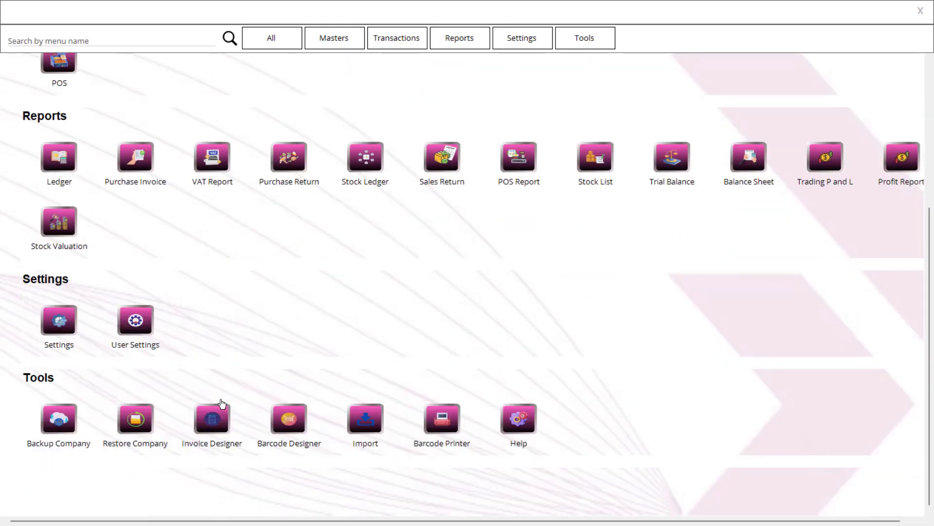
pyautogui.click(214, 420)
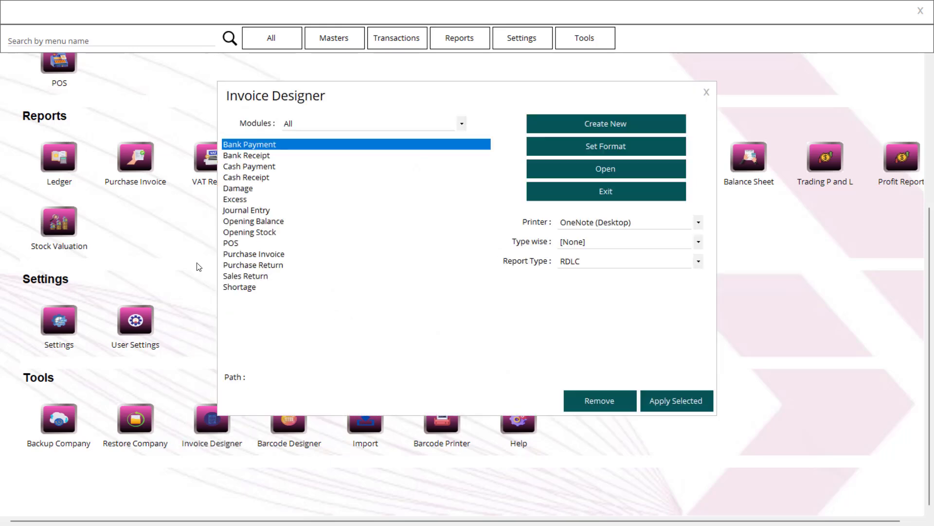
pyautogui.click(247, 243)
pyautogui.click(311, 377)
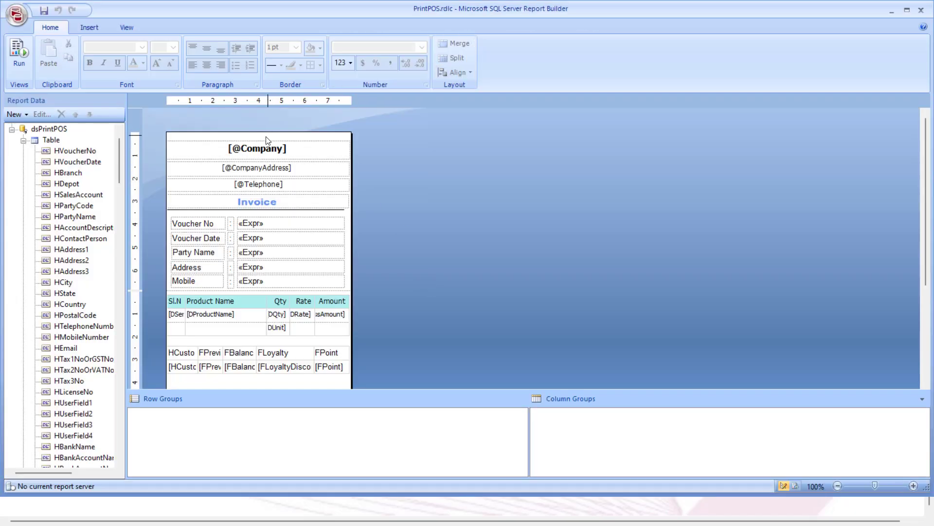
# Replace the company, company address and telephone text boxes with one blank text box about 7.5 by 2.3 cm above the Invoice title
pyautogui.moveTo(227, 136); pyautogui.dragTo(289, 195)
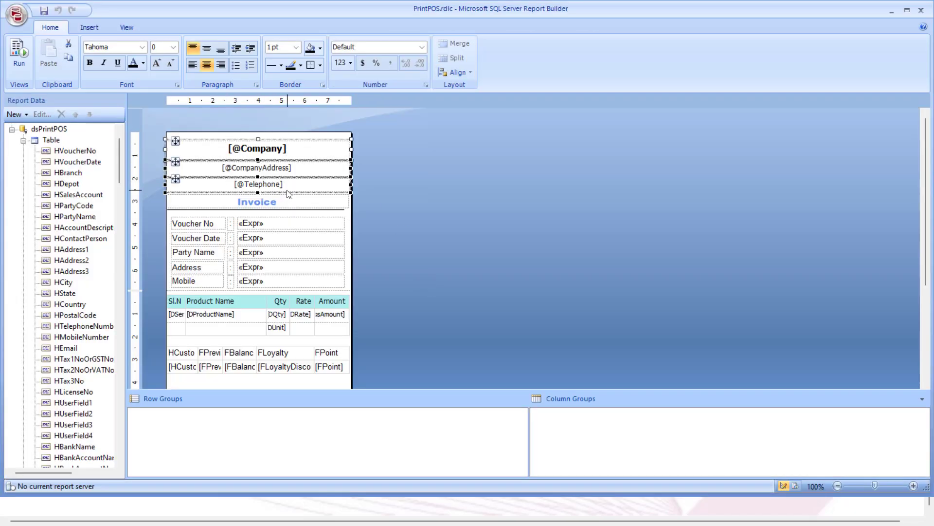
pyautogui.press('Delete')
pyautogui.click(90, 26)
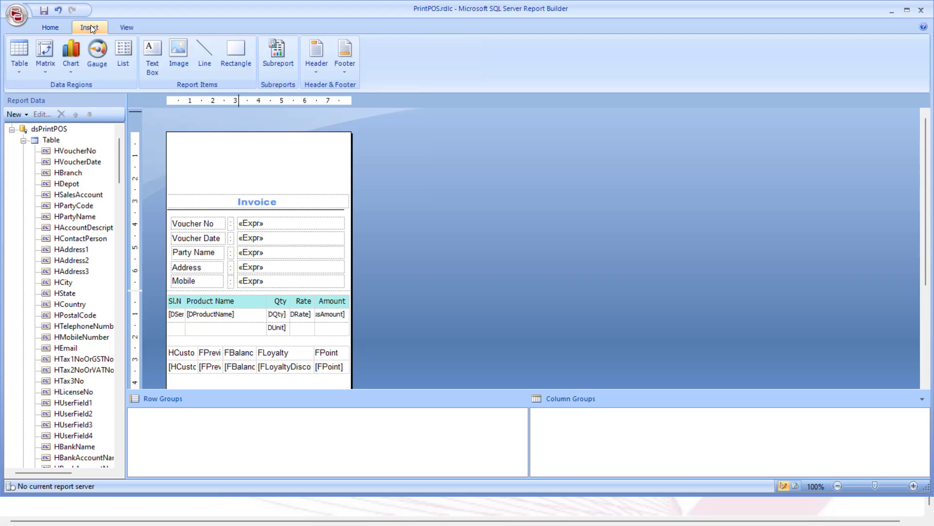
pyautogui.click(151, 56)
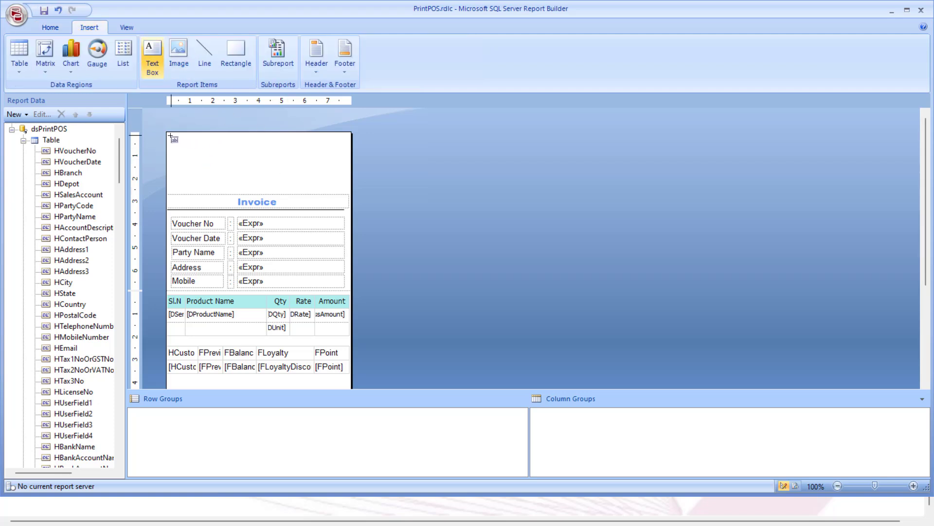
pyautogui.moveTo(172, 137); pyautogui.dragTo(343, 188)
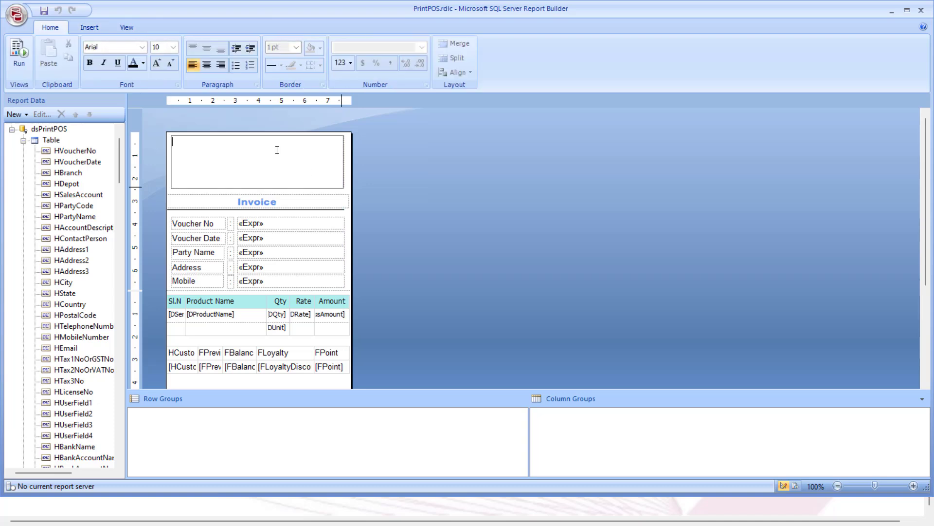
# Center the blank text box above the Invoice title and fill in "Abc Company", a Tel line with the phone number, and "Email"
pyautogui.click(207, 66)
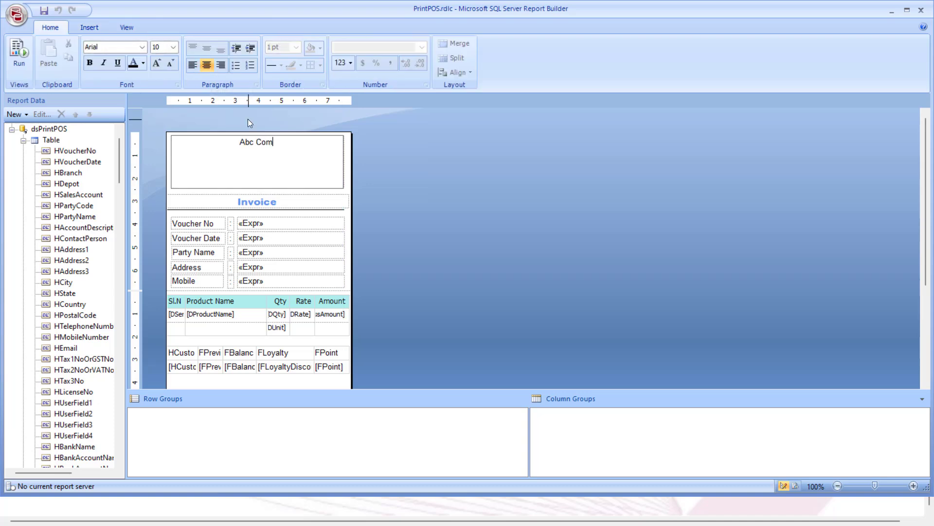
pyautogui.write('Abc Com')
pyautogui.write('pany ')
pyautogui.write('Tel')
pyautogui.write(':1235567')
pyautogui.press('Return')
pyautogui.write('Email')
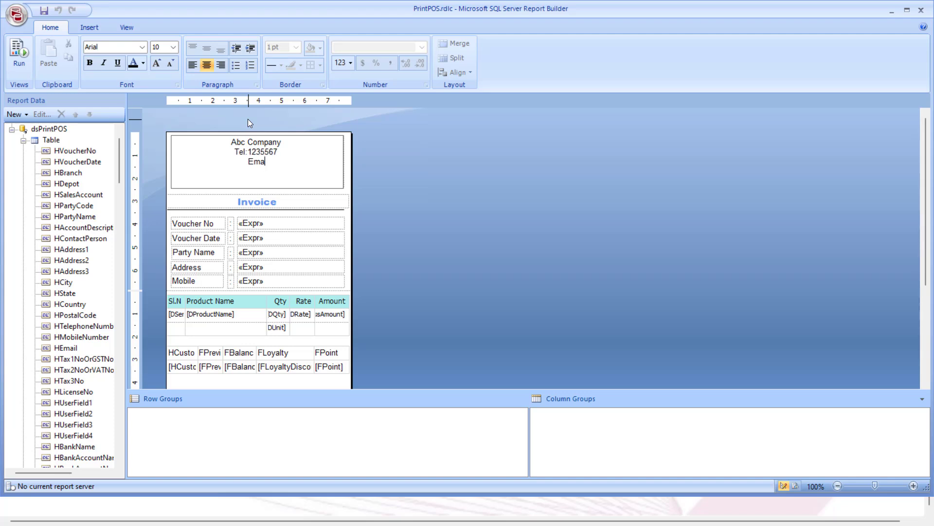
pyautogui.click(346, 191)
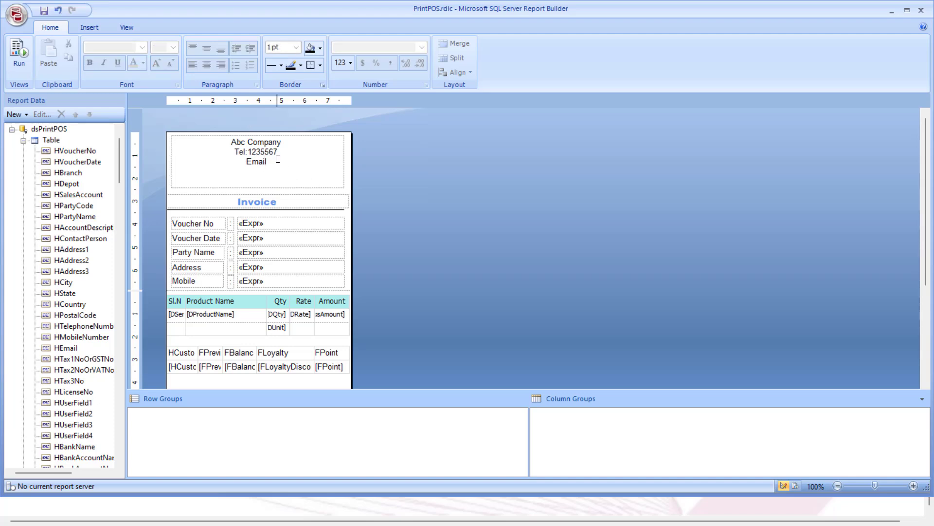
# Format the company header text box as bold, 14 pt, in the Bahnschrift SemiBold SemiConden font
pyautogui.click(277, 158)
pyautogui.click(346, 191)
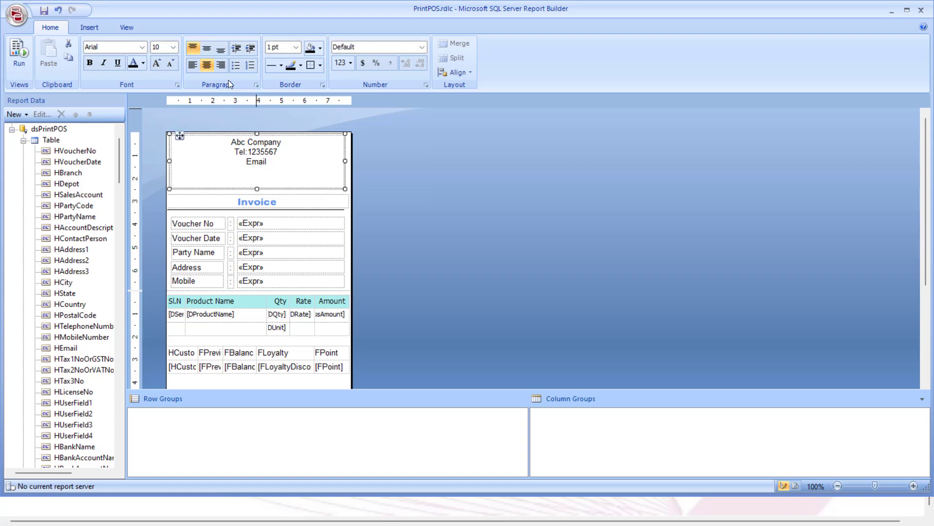
pyautogui.click(155, 63)
pyautogui.click(154, 64)
pyautogui.click(154, 63)
pyautogui.click(86, 65)
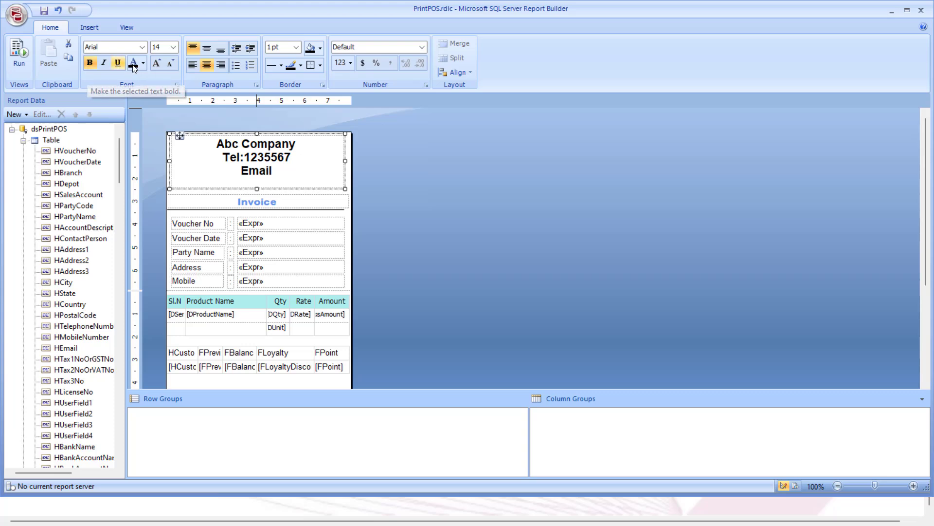
pyautogui.click(142, 47)
pyautogui.click(122, 145)
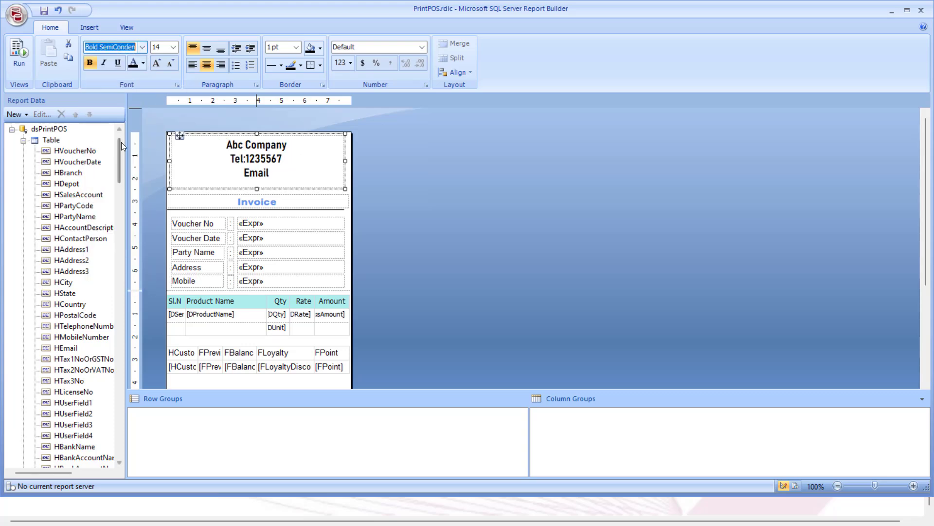
pyautogui.click(386, 180)
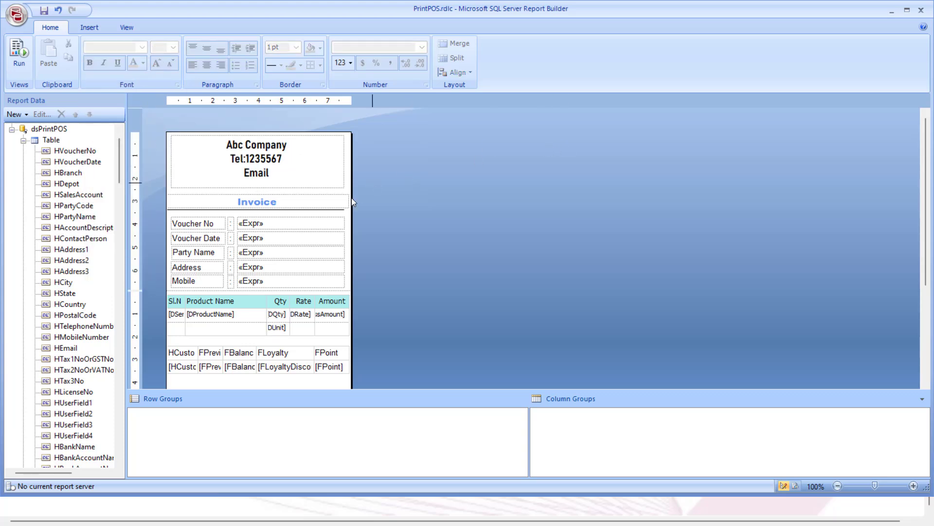
pyautogui.click(292, 205)
pyautogui.click(292, 205)
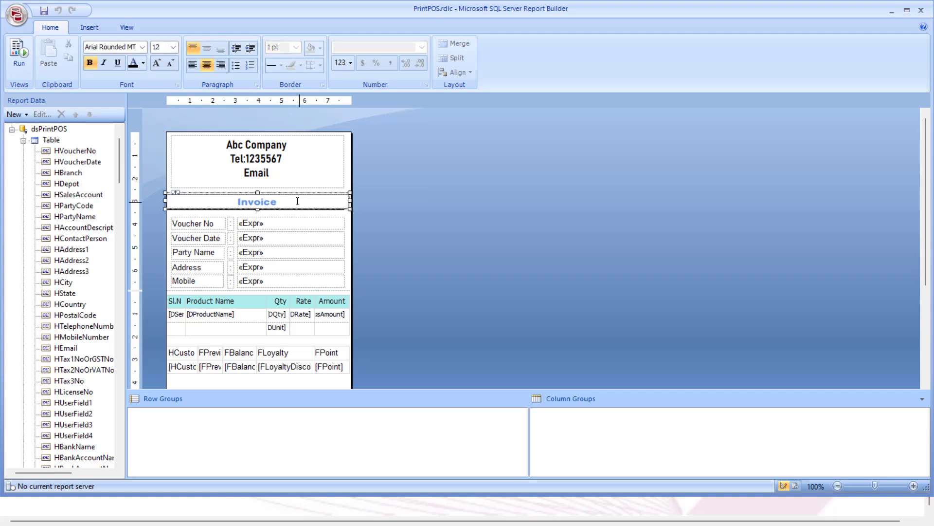
pyautogui.moveTo(298, 201); pyautogui.dragTo(236, 201)
pyautogui.click(284, 202)
pyautogui.click(346, 173)
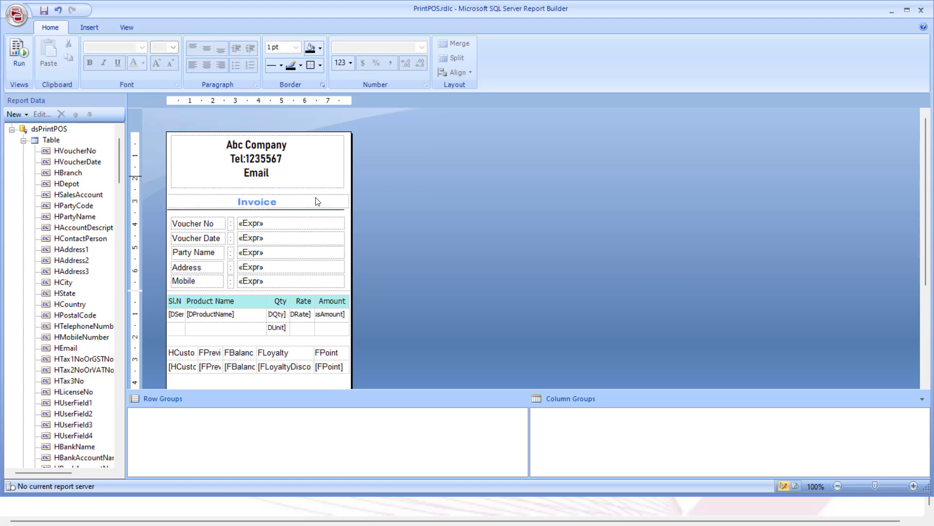
# Try bold, italic and underline formatting on the Voucher No value box and remove it again
pyautogui.scroll(-2, 272, 218)
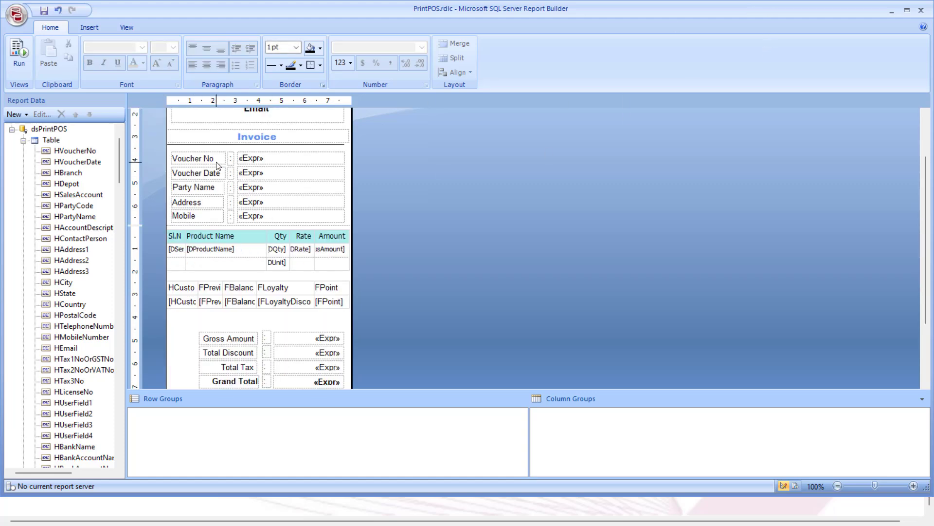
pyautogui.click(295, 161)
pyautogui.click(90, 62)
pyautogui.click(104, 63)
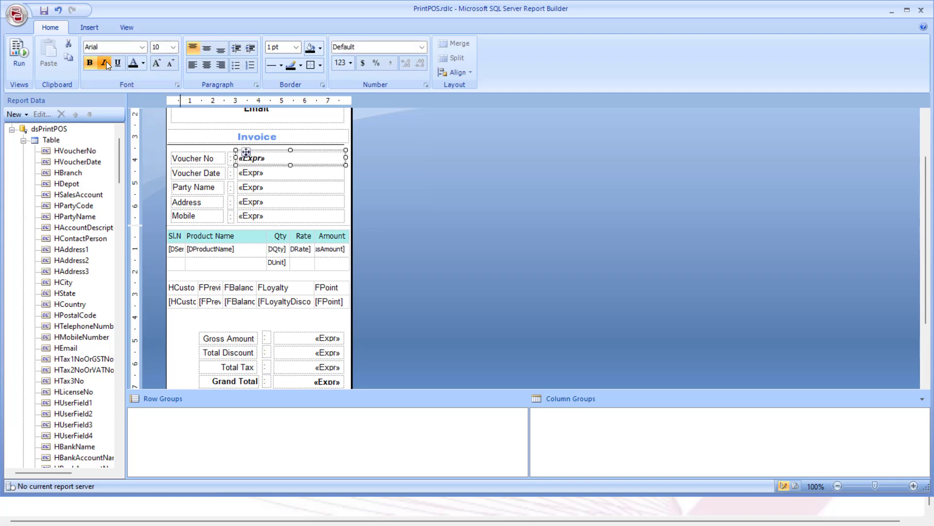
pyautogui.click(116, 63)
pyautogui.click(104, 63)
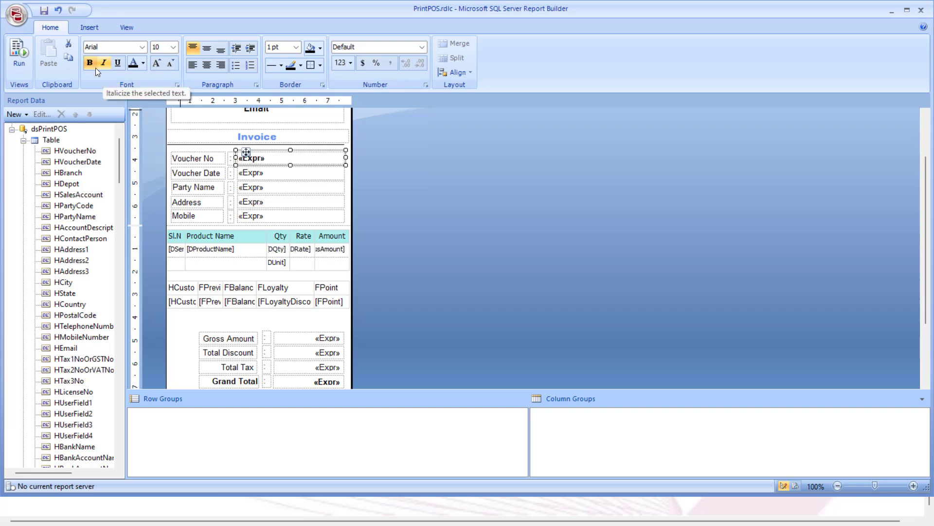
pyautogui.click(91, 63)
pyautogui.click(343, 146)
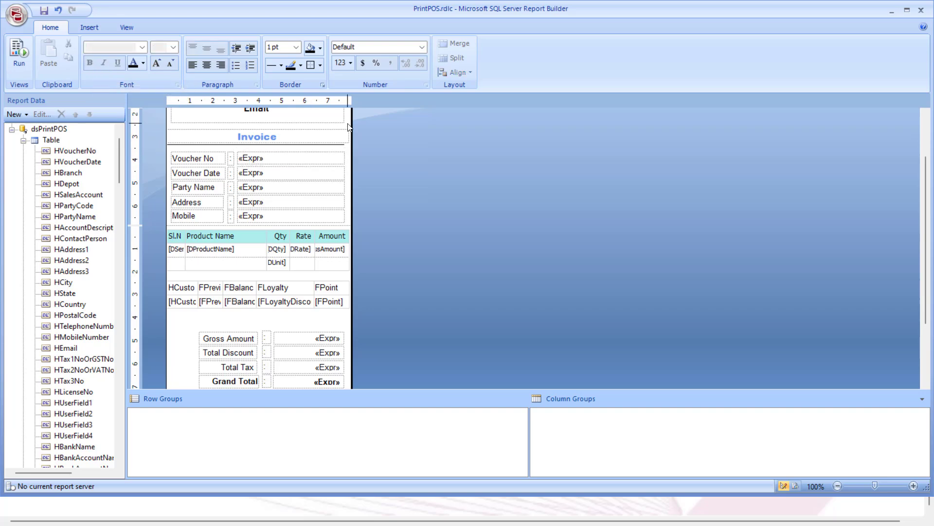
# Try selecting the header and voucher boxes, the totals boxes and the product table as groups
pyautogui.scroll(3, 317, 160)
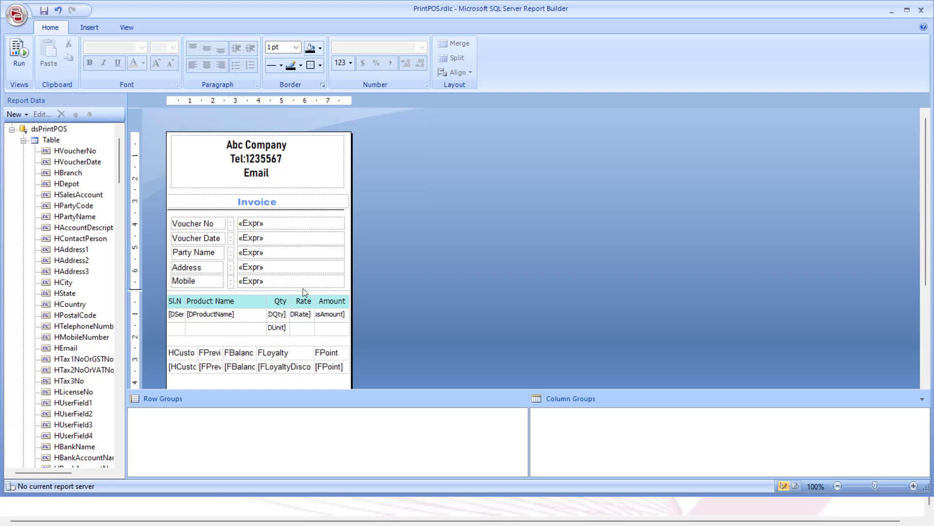
pyautogui.moveTo(172, 136); pyautogui.dragTo(373, 317)
pyautogui.hotkey('ctrl', 'z')
pyautogui.click(172, 147)
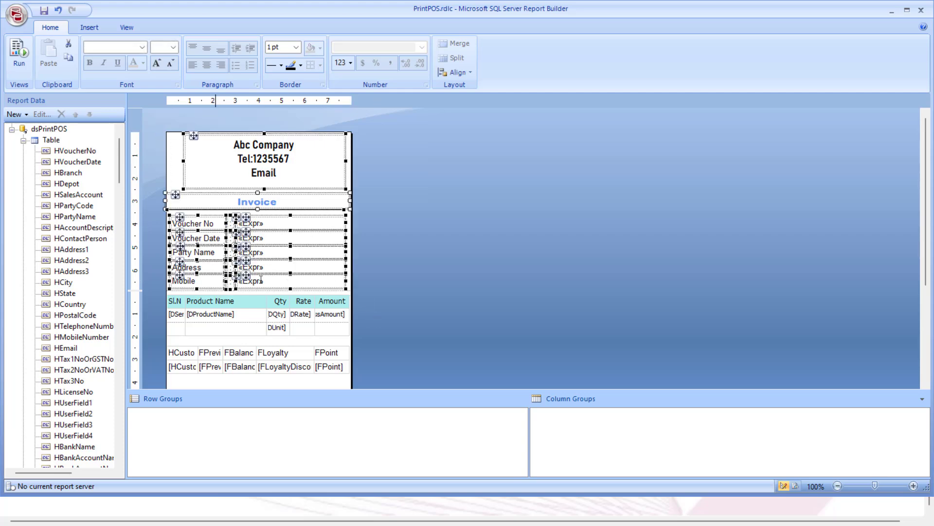
pyautogui.scroll(-3, 265, 210)
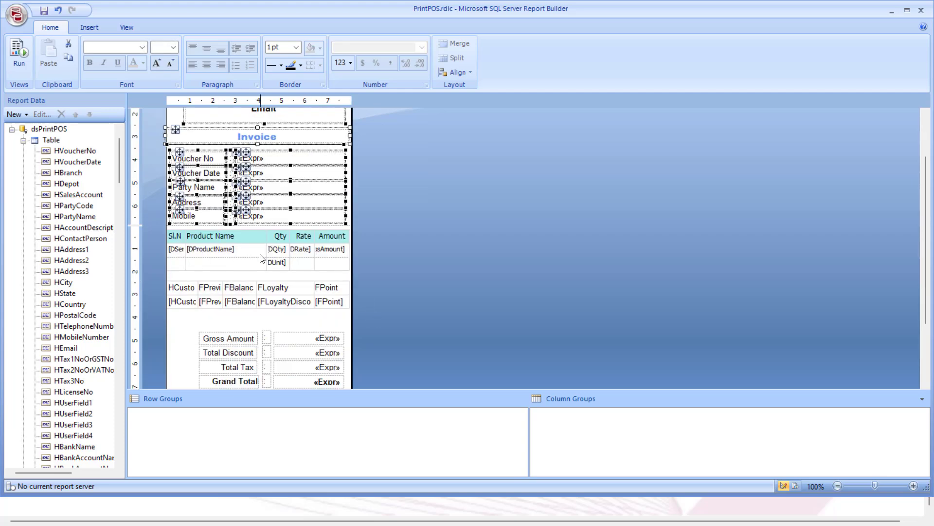
pyautogui.scroll(-4, 239, 316)
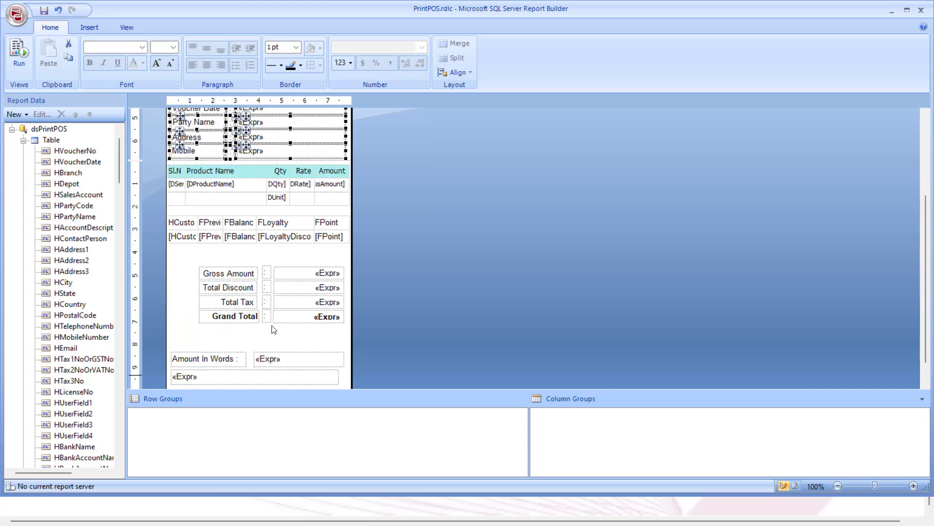
pyautogui.moveTo(346, 358); pyautogui.dragTo(137, 232)
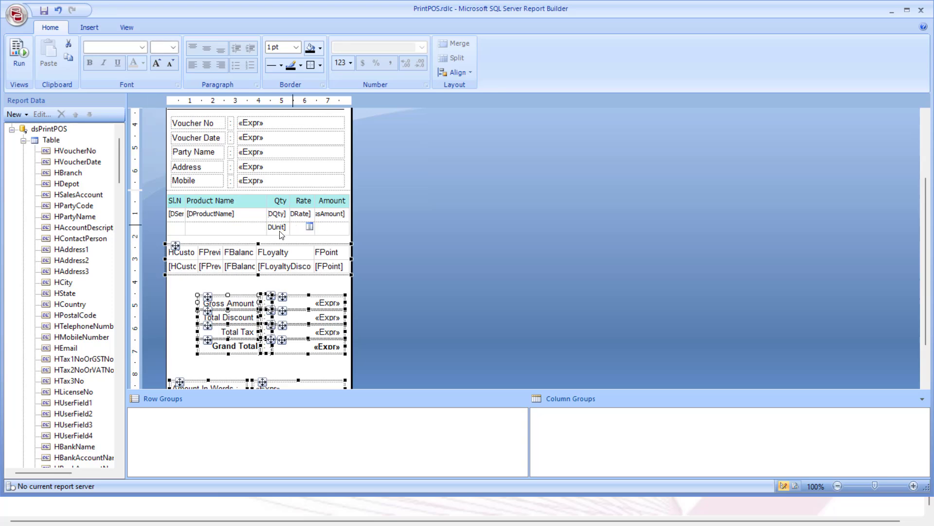
pyautogui.click(237, 202)
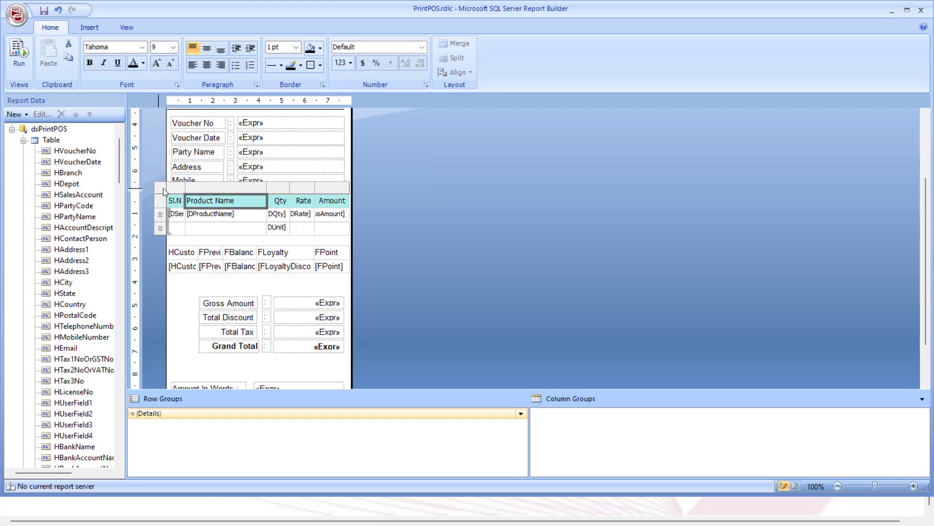
pyautogui.click(164, 190)
pyautogui.scroll(3, 317, 203)
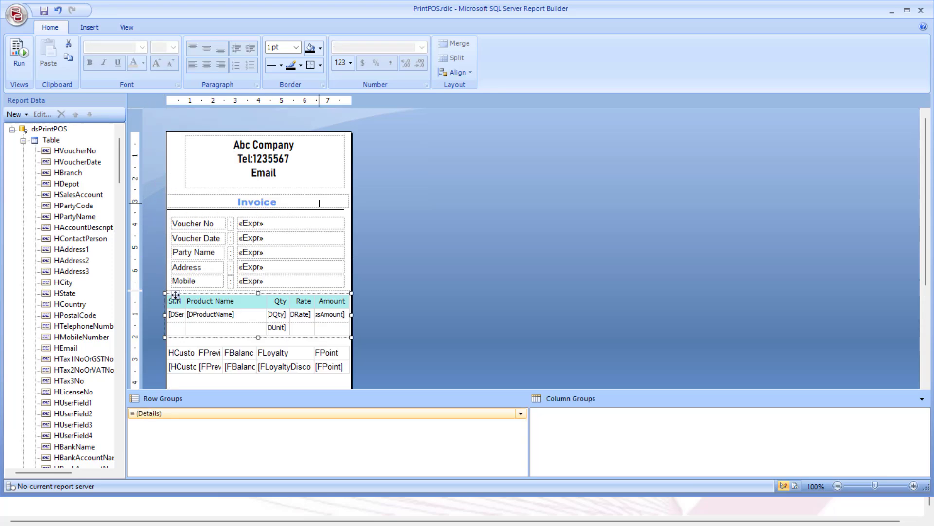
pyautogui.click(177, 168)
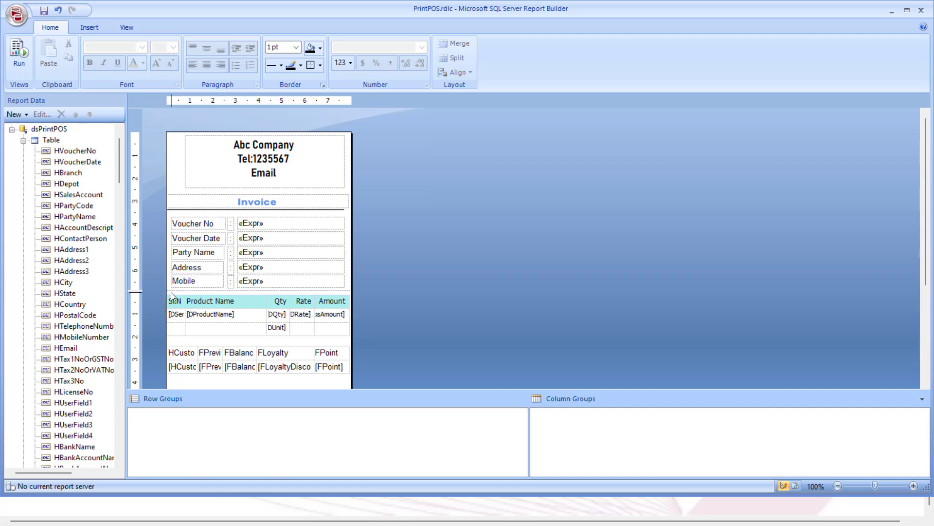
# Move the company header, Invoice title and voucher detail boxes down together by about 1.3 cm
pyautogui.moveTo(170, 292)
pyautogui.mouseDown()
pyautogui.moveTo(176, 324)
pyautogui.moveTo(341, 287)
pyautogui.moveTo(344, 164)
pyautogui.mouseUp()
pyautogui.press('Down')
pyautogui.press('Down')
pyautogui.press('Down')
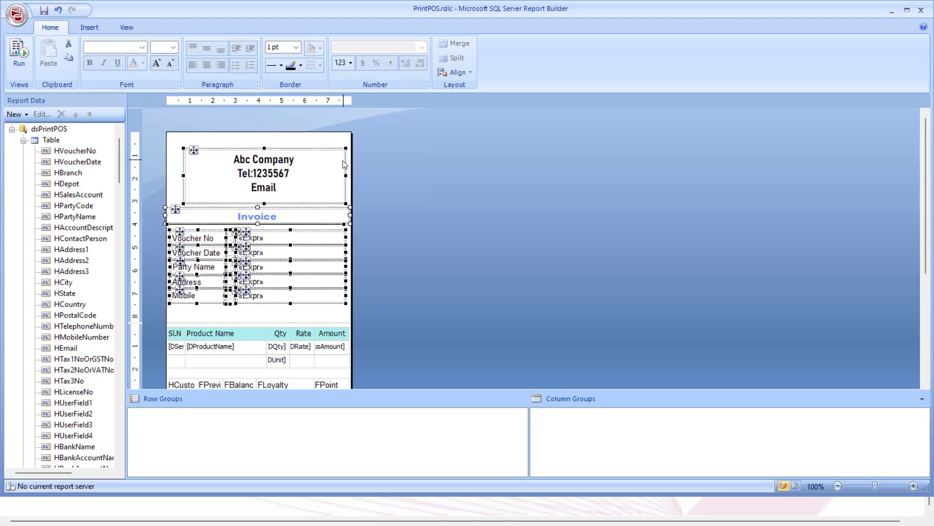
pyautogui.click(317, 146)
# Resize the company header text box to about 7.5 by 2 cm, directly above the Invoice title
pyautogui.click(186, 190)
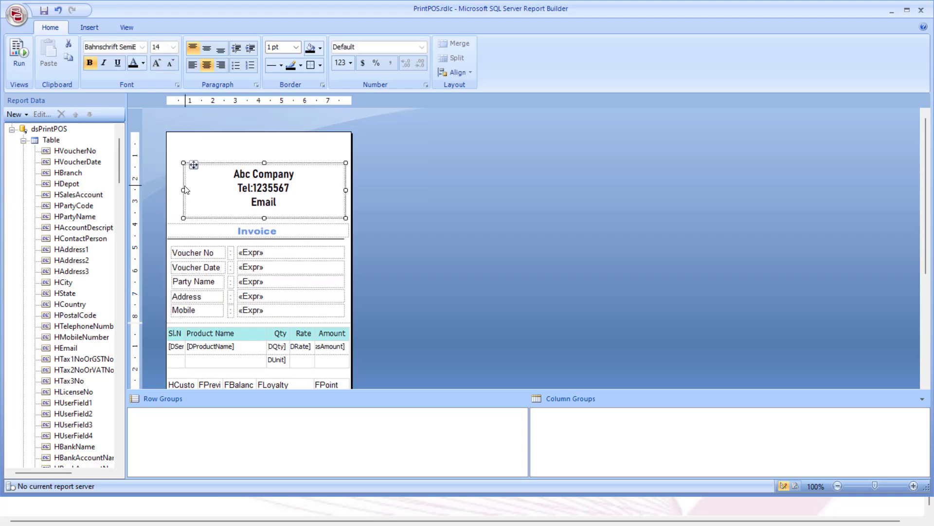
pyautogui.moveTo(184, 191); pyautogui.dragTo(170, 190)
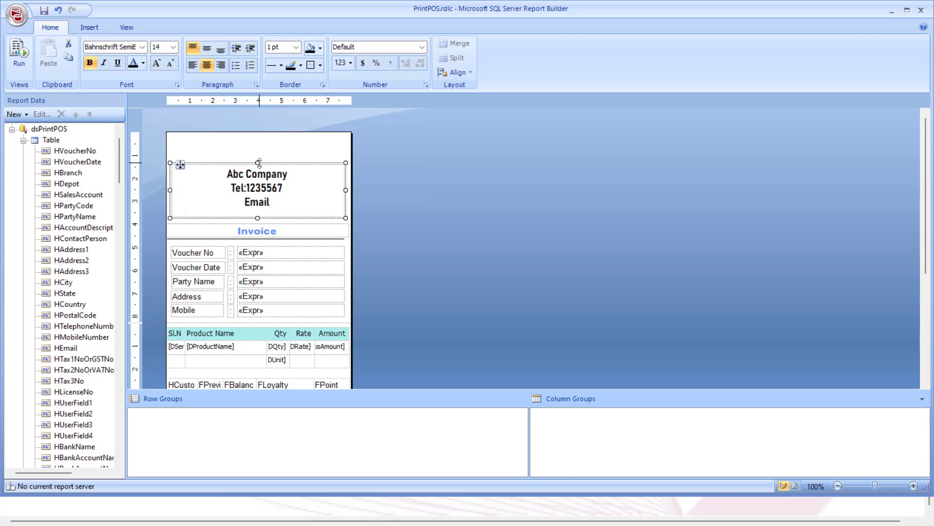
pyautogui.moveTo(257, 163); pyautogui.dragTo(257, 177)
pyautogui.click(283, 152)
pyautogui.click(257, 217)
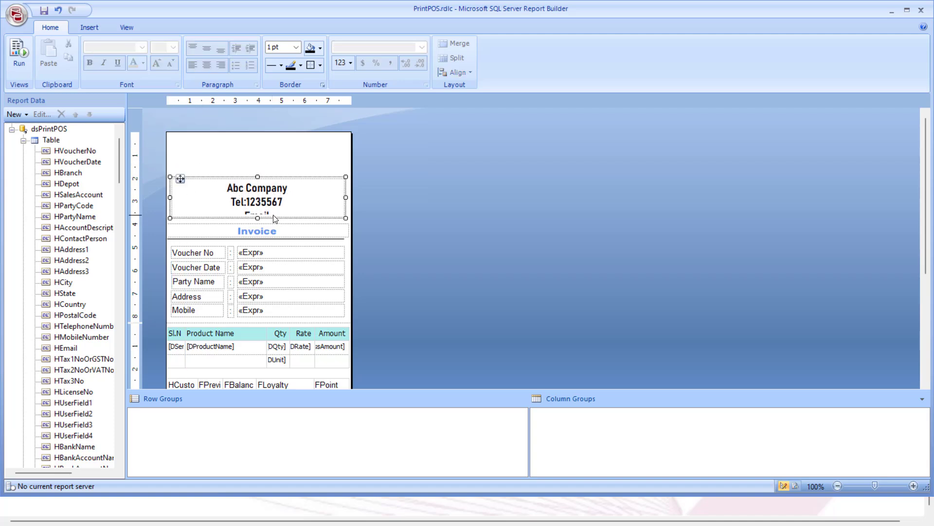
pyautogui.moveTo(258, 217); pyautogui.dragTo(258, 224)
pyautogui.click(287, 168)
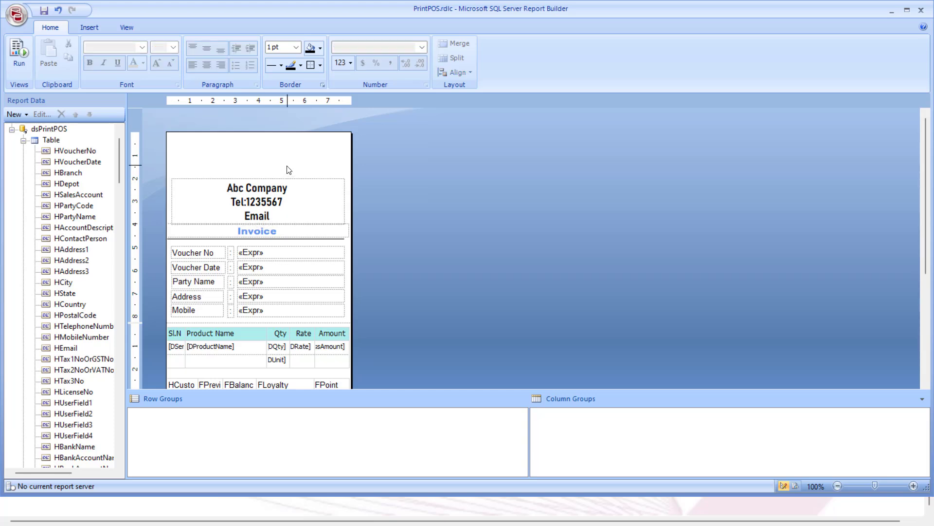
# Insert an embedded image about 2.1 by 1.6 cm above the company header, using the "Untitled design (5)" file from the Desktop
pyautogui.click(89, 29)
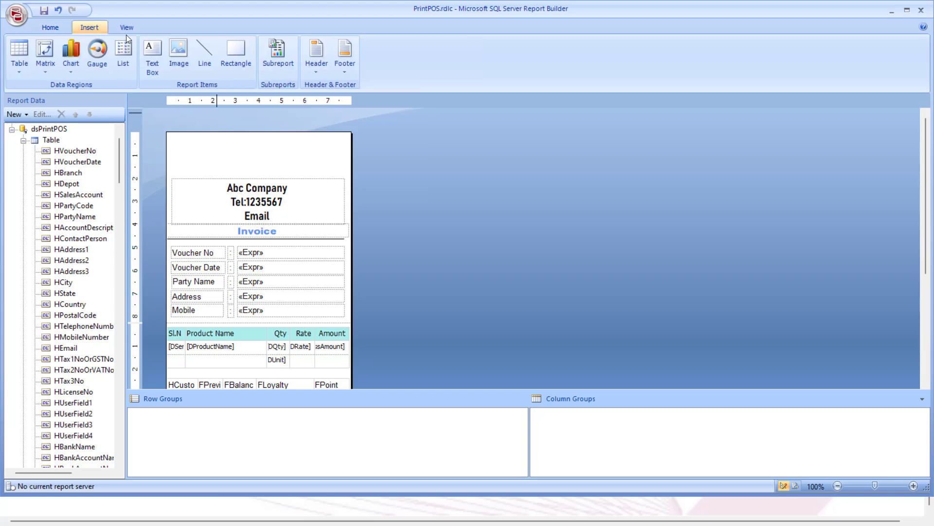
pyautogui.click(175, 49)
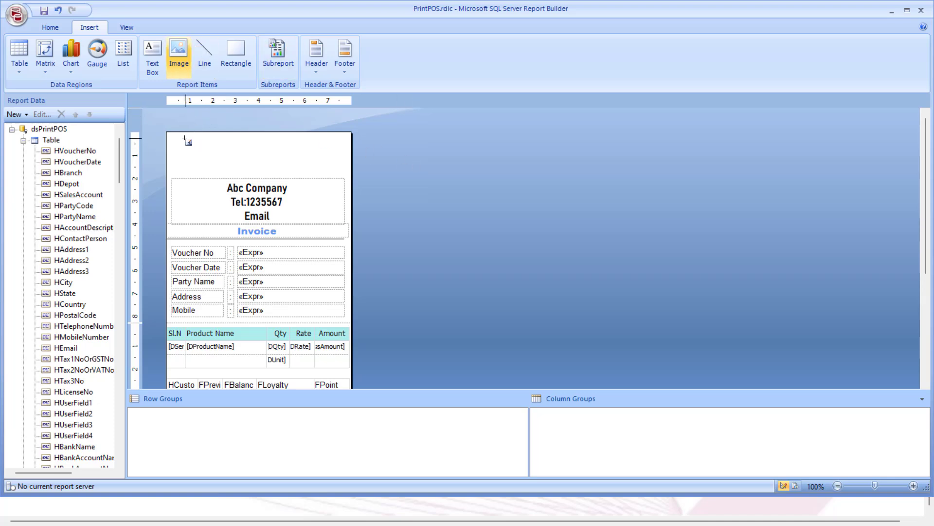
pyautogui.moveTo(186, 139); pyautogui.dragTo(234, 176)
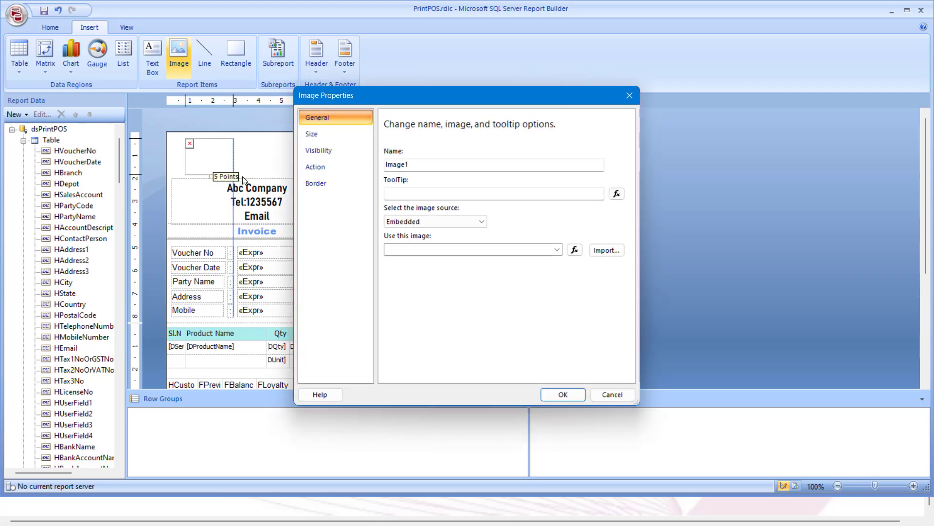
pyautogui.click(609, 251)
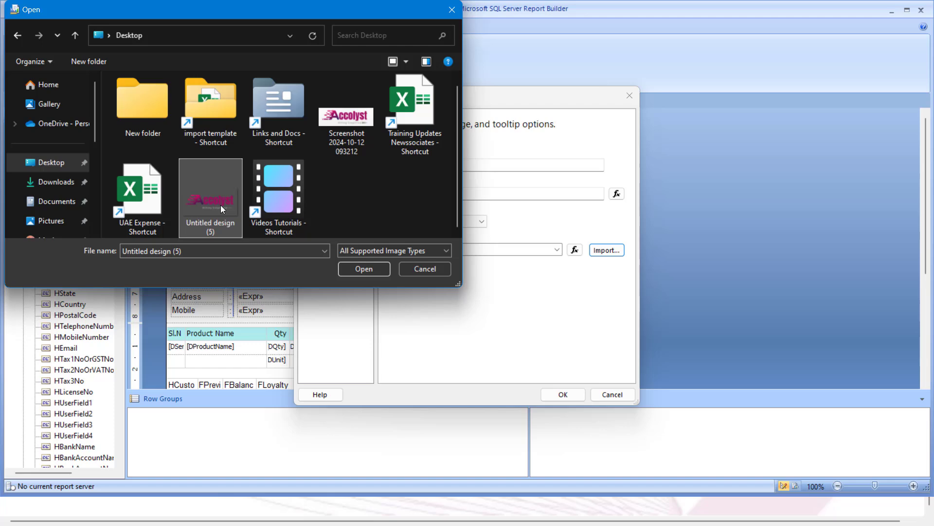
pyautogui.doubleClick(221, 205)
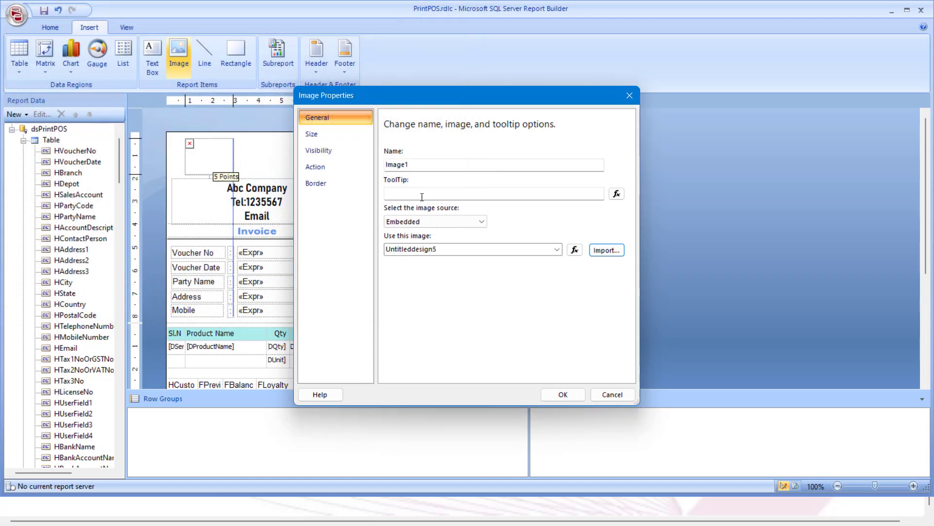
pyautogui.click(563, 394)
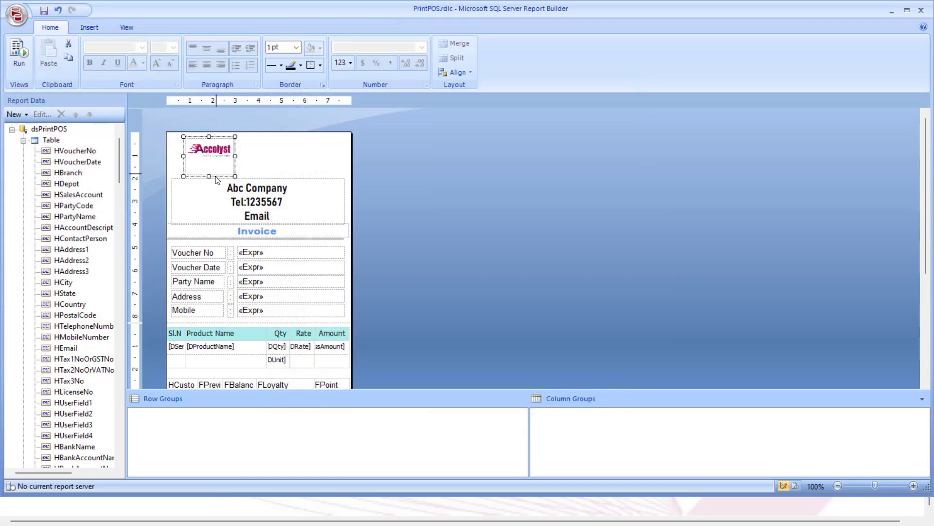
# Reduce the logo image to about 2.1 by 1.1 cm and center it above the company name
pyautogui.moveTo(210, 176); pyautogui.dragTo(269, 154)
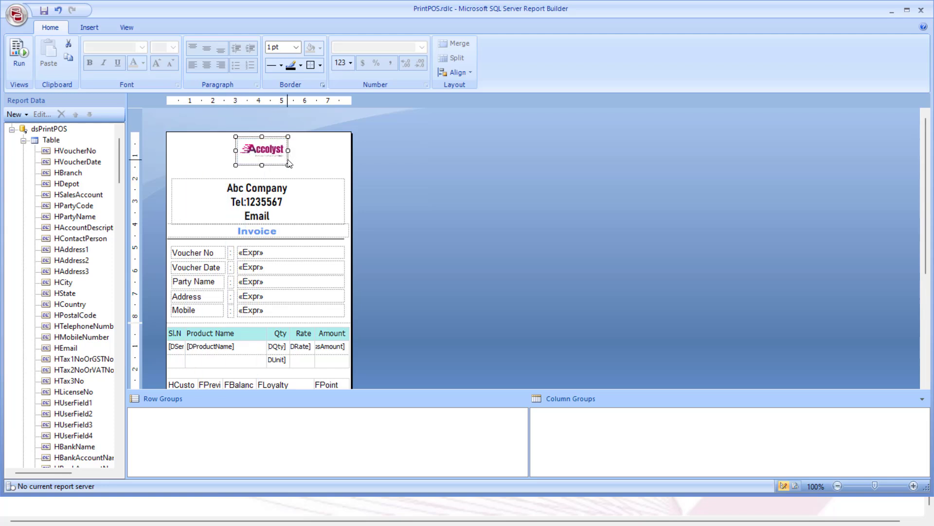
pyautogui.click(320, 165)
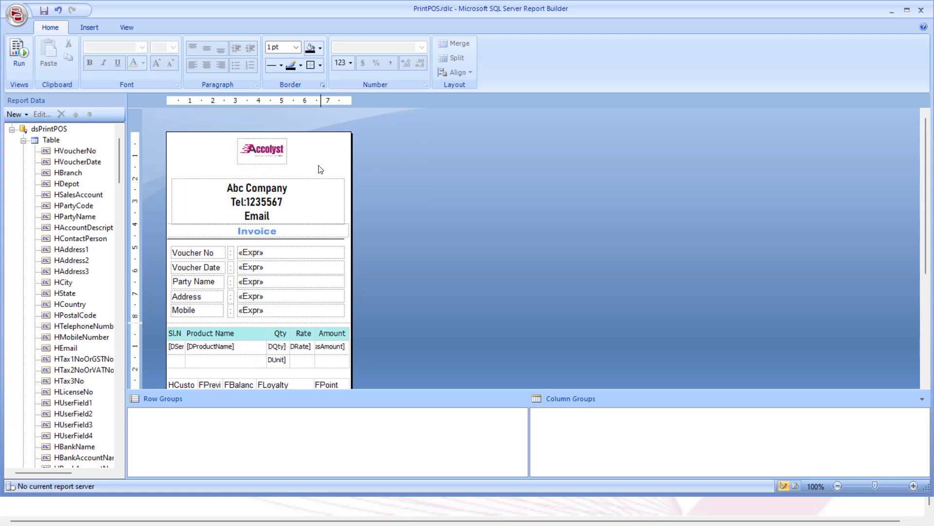
pyautogui.click(271, 152)
pyautogui.moveTo(266, 156)
pyautogui.mouseDown()
pyautogui.moveTo(250, 336)
pyautogui.moveTo(273, 399)
pyautogui.moveTo(244, 384)
pyautogui.moveTo(264, 152)
pyautogui.mouseUp()
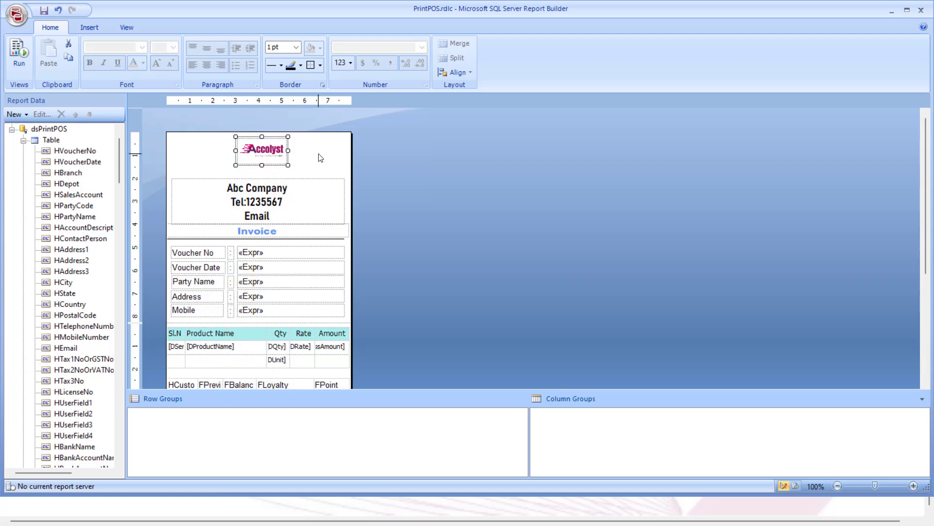
# Move the company header text box up slightly so it sits between the logo and the Invoice title
pyautogui.click(319, 154)
pyautogui.click(298, 181)
pyautogui.press('Up')
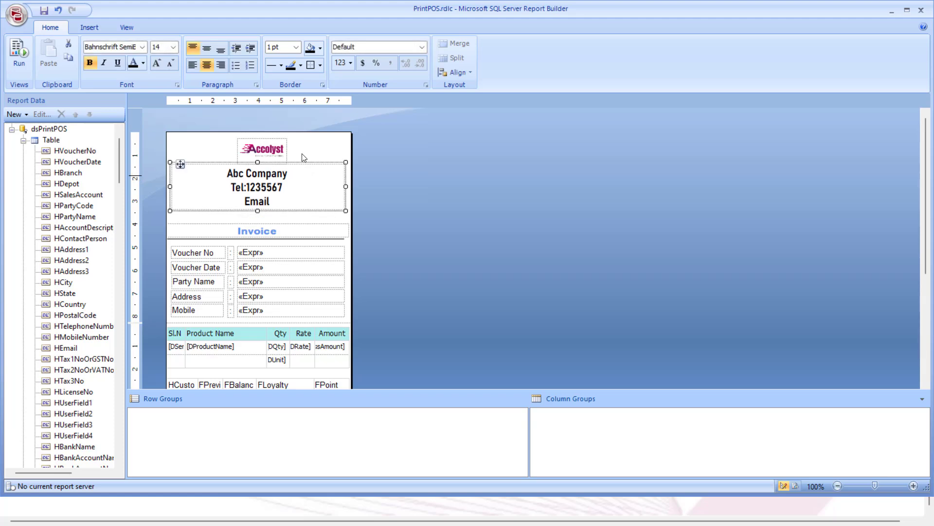
pyautogui.click(302, 154)
# Draw two horizontal lines about 7.7 cm long, one below the logo and one between the company header and the Invoice title
pyautogui.click(89, 27)
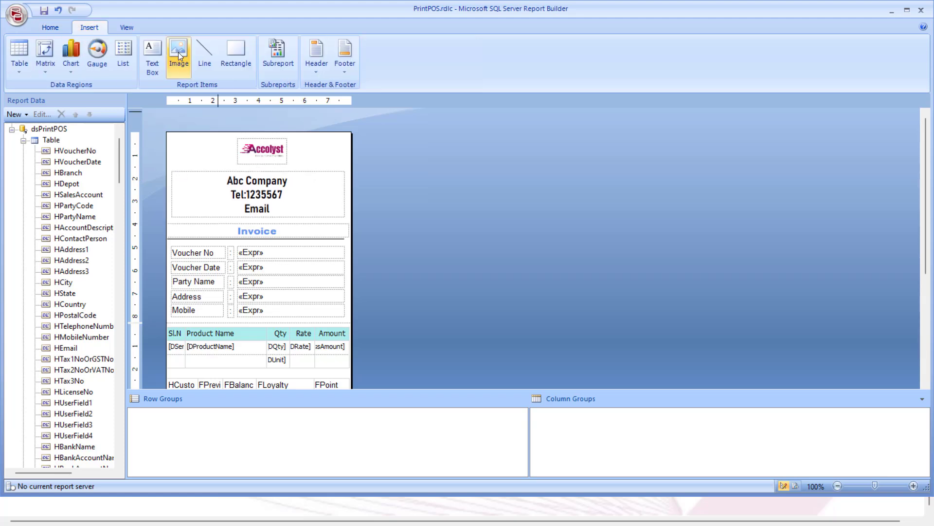
pyautogui.click(205, 54)
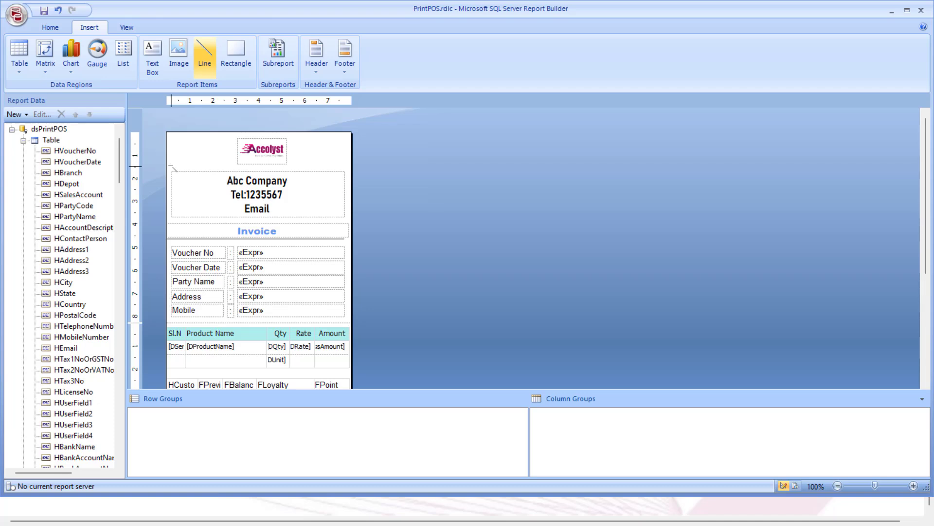
pyautogui.moveTo(171, 166); pyautogui.dragTo(346, 167)
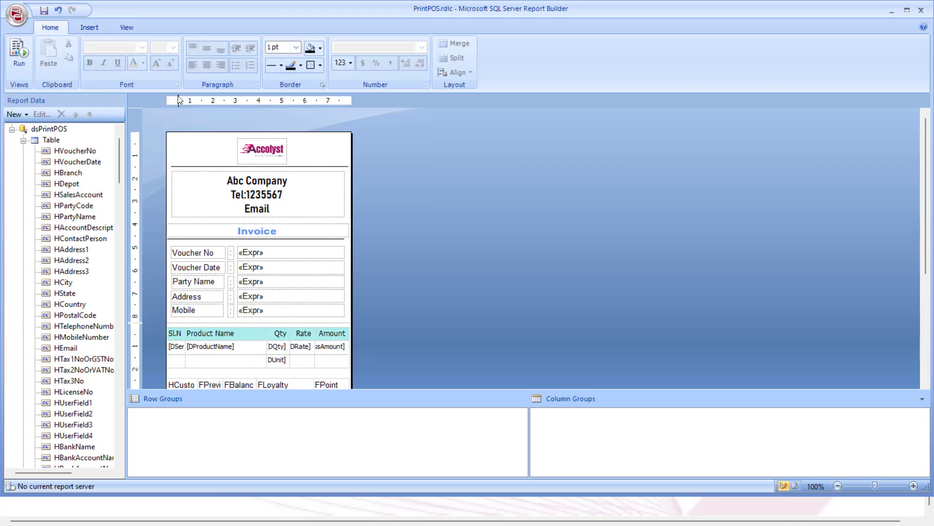
pyautogui.click(93, 28)
pyautogui.click(201, 51)
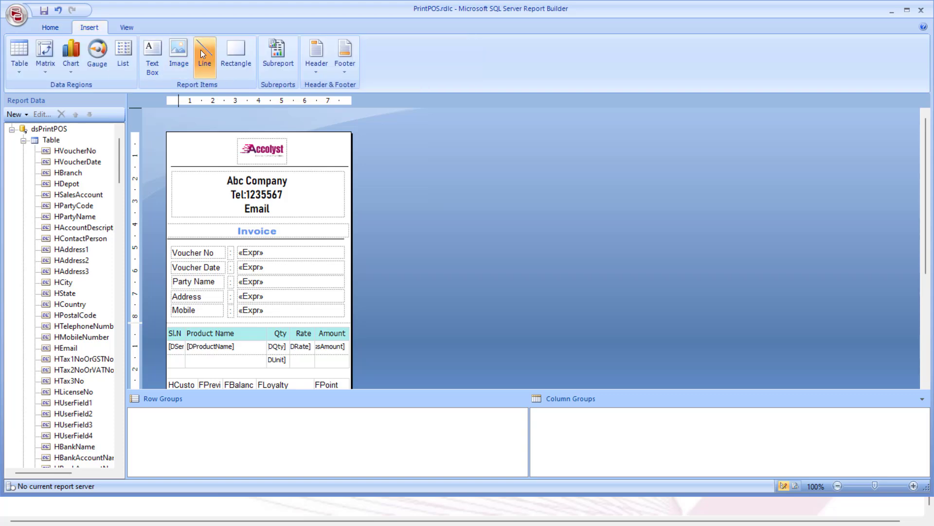
pyautogui.moveTo(173, 222); pyautogui.dragTo(348, 222)
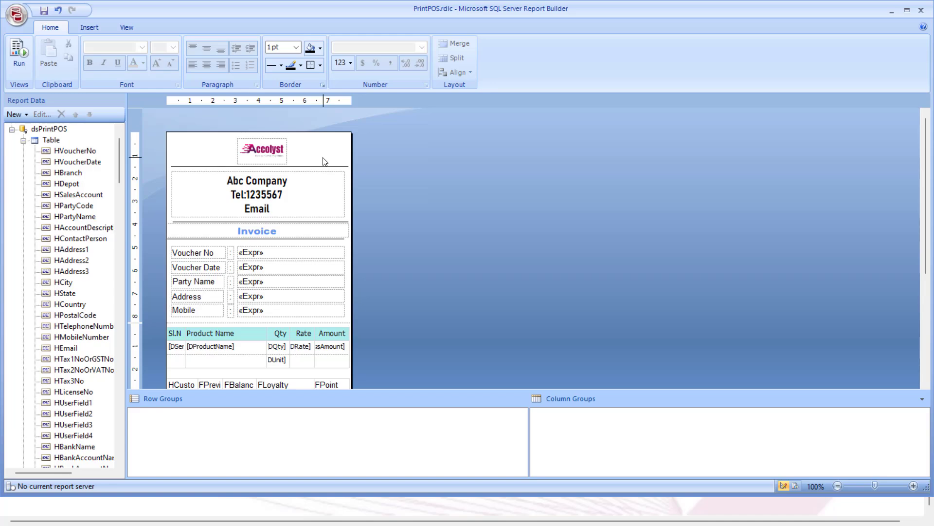
# Save the PrintPOS report and close both Report Builder and the Invoice Designer
pyautogui.click(44, 11)
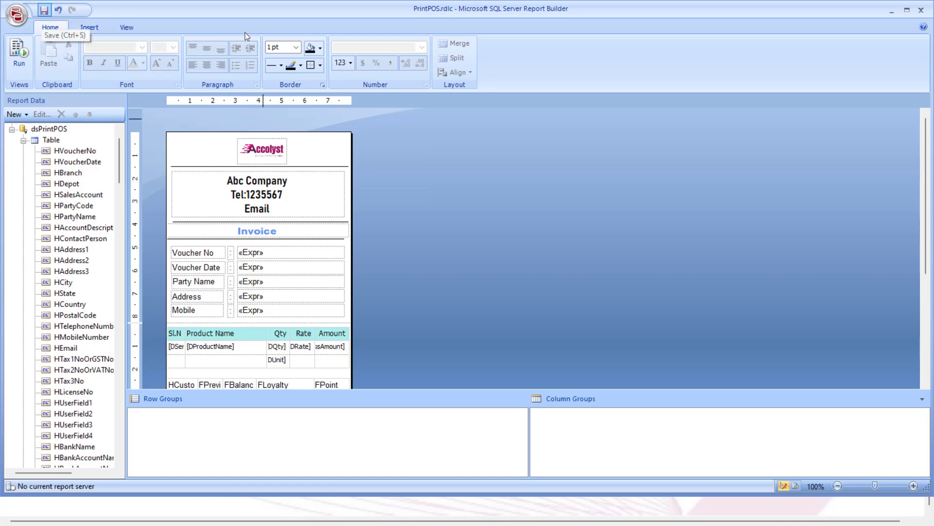
pyautogui.click(921, 10)
pyautogui.click(516, 294)
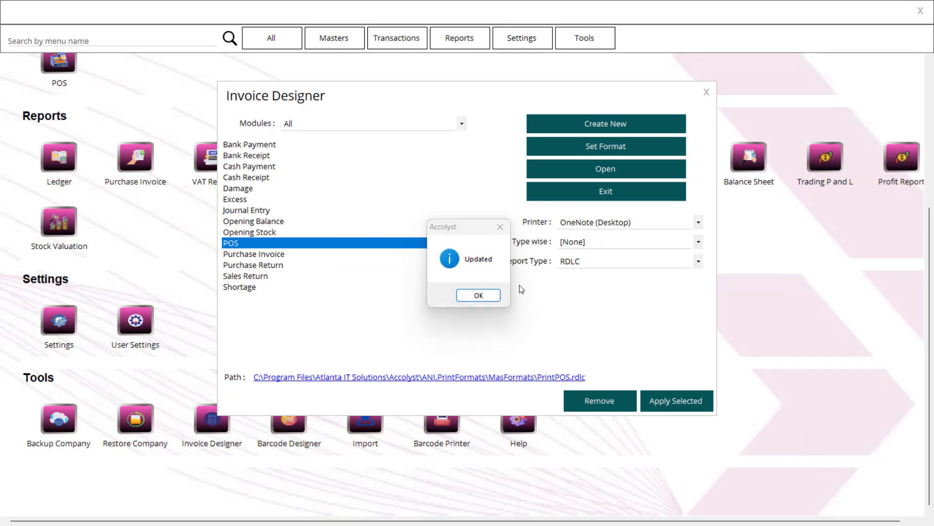
pyautogui.click(478, 294)
pyautogui.click(708, 93)
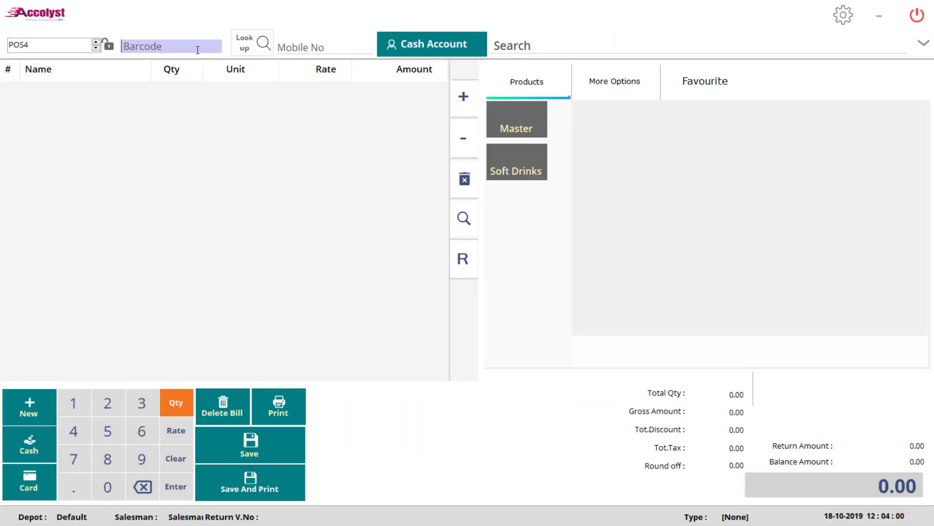
# Preview the printed invoice of voucher POS3 from the POS screen, then close the preview and POS
pyautogui.click(96, 48)
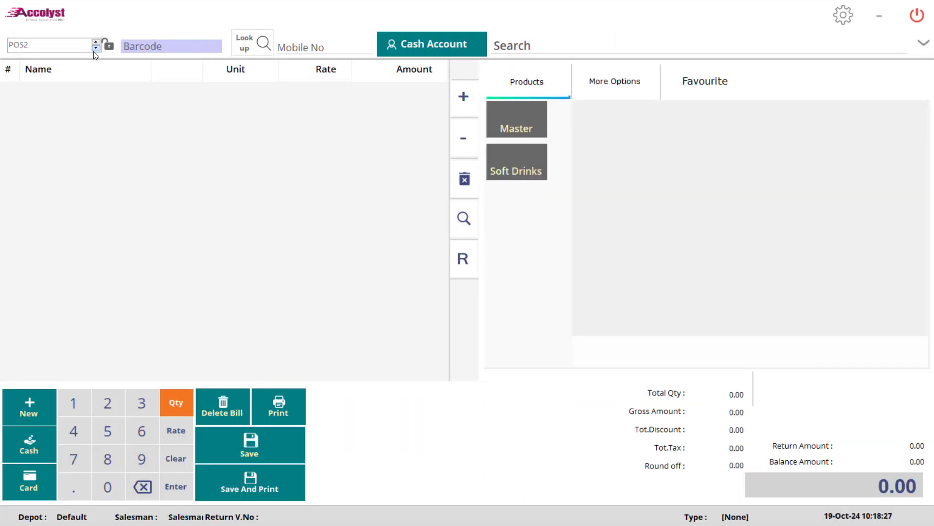
pyautogui.click(280, 407)
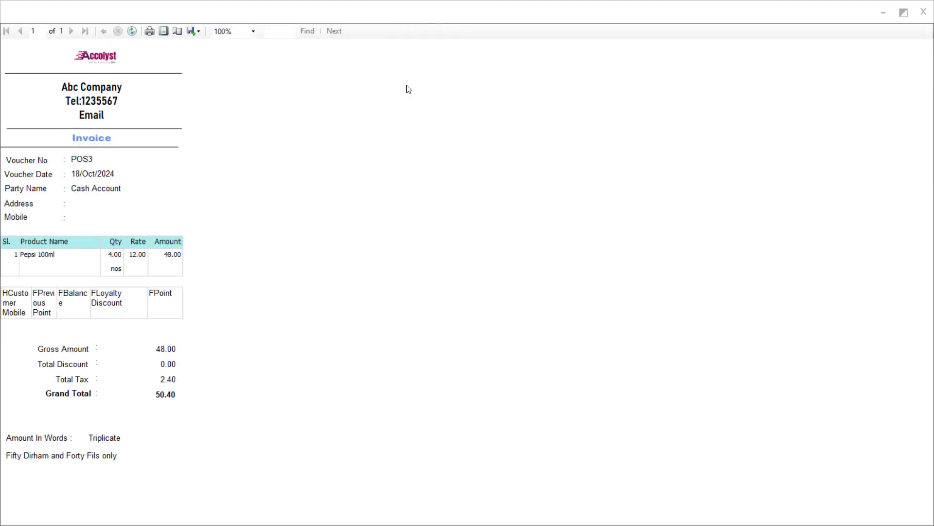
pyautogui.click(923, 11)
pyautogui.click(917, 15)
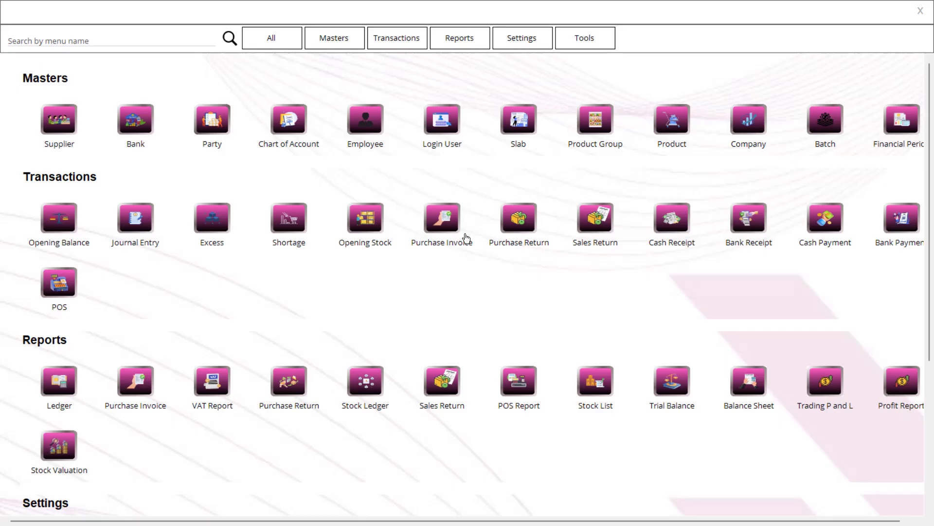
# Open the POS print format PrintPOS.rdlc for editing from the Invoice Designer
pyautogui.scroll(-5, 179, 353)
pyautogui.click(223, 435)
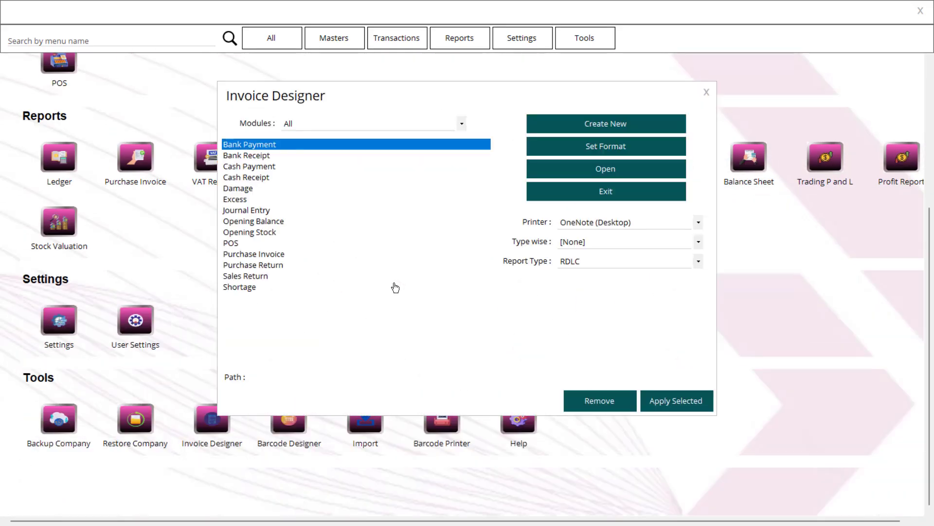
pyautogui.click(232, 243)
pyautogui.click(417, 377)
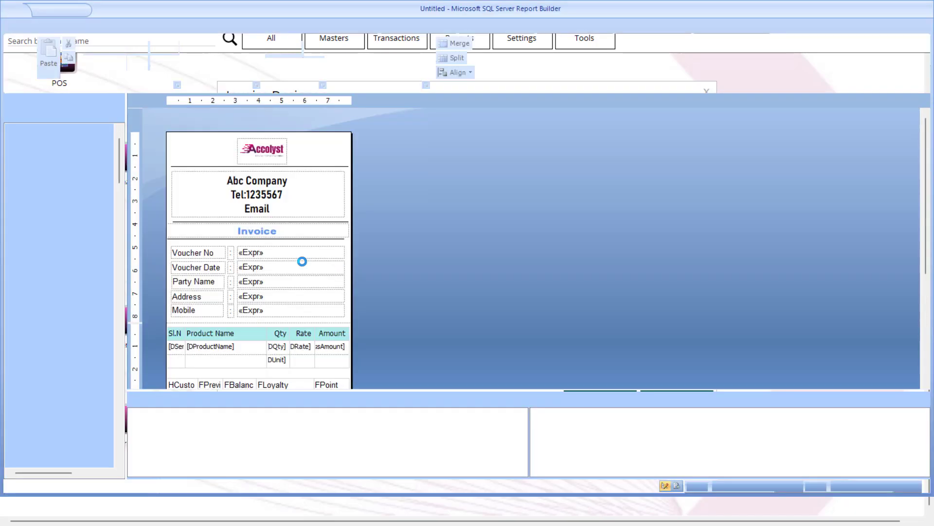
# Examine the voucher detail labels, their expression boxes and the matching HVoucherNo and HVoucherDate dataset fields
pyautogui.scroll(-3, 223, 247)
pyautogui.scroll(2, 217, 175)
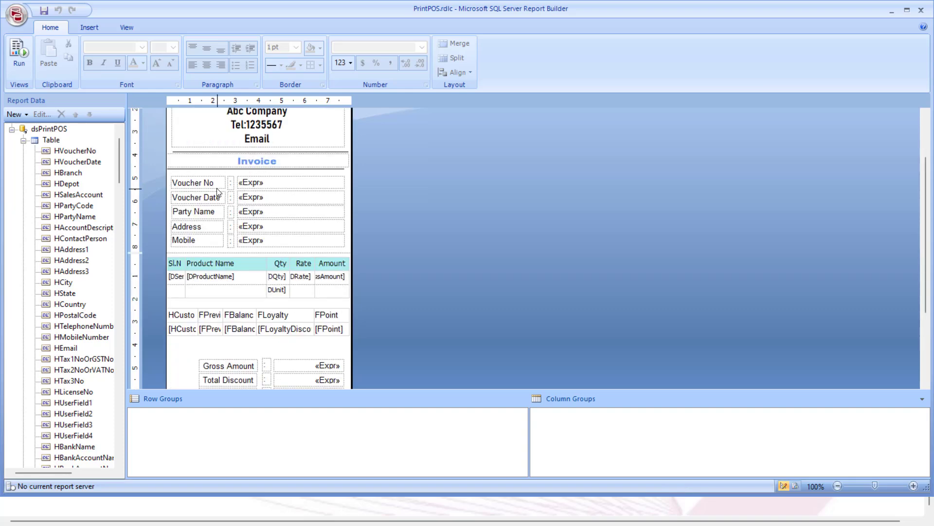
pyautogui.click(224, 187)
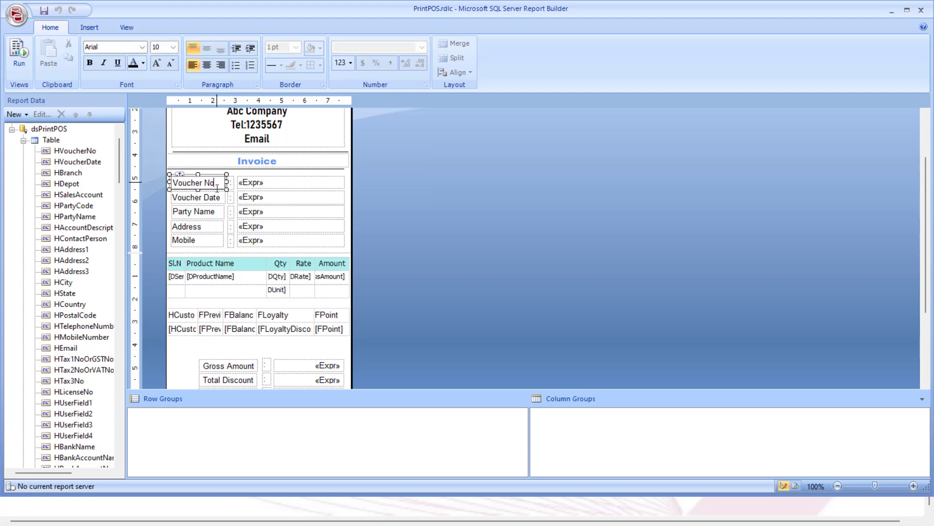
pyautogui.click(222, 201)
pyautogui.click(214, 211)
pyautogui.doubleClick(214, 211)
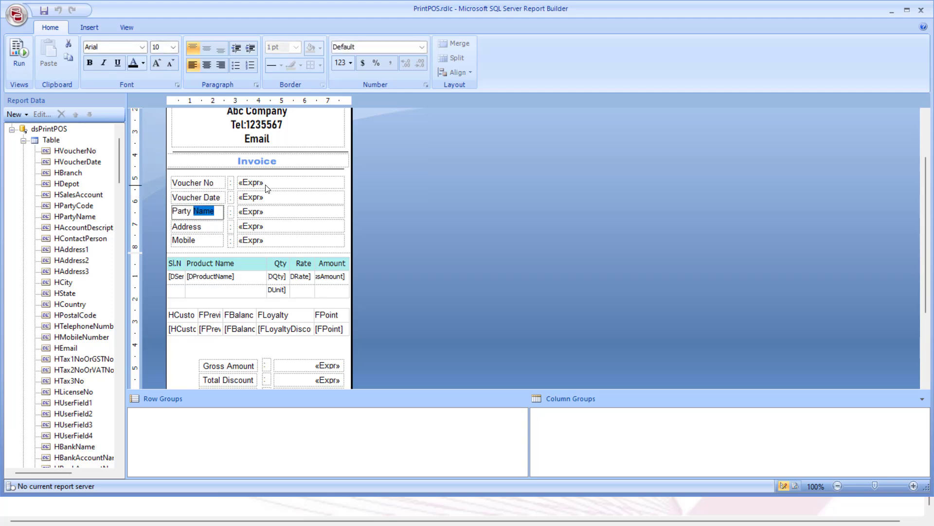
pyautogui.click(278, 186)
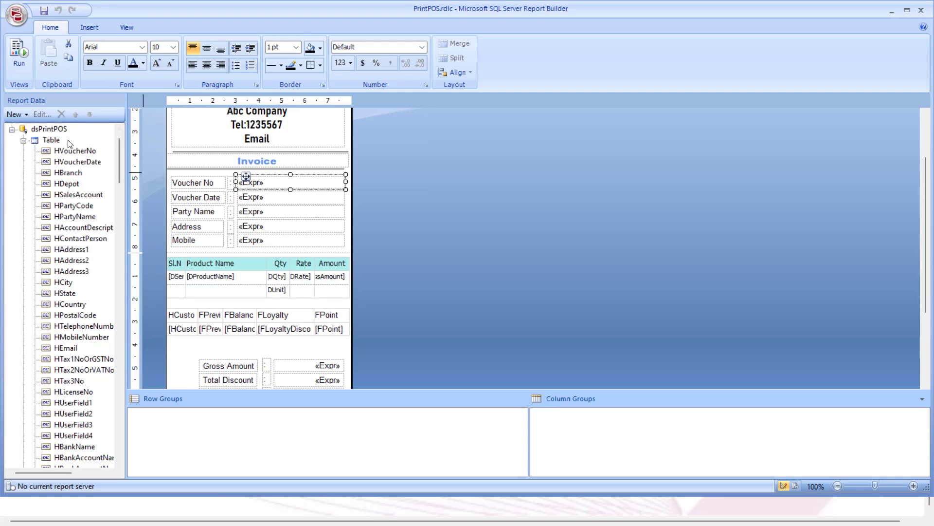
pyautogui.click(71, 152)
pyautogui.click(88, 162)
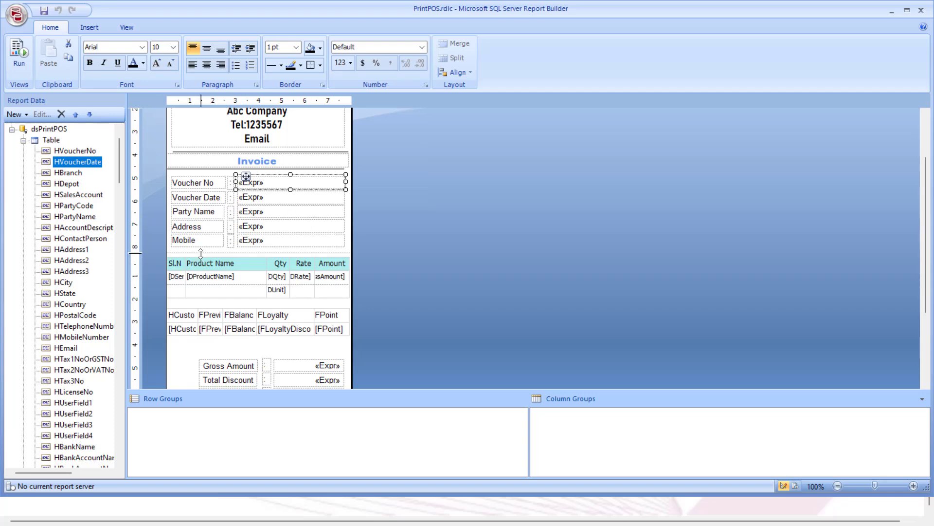
# Extend the page header downward by about 1 cm and add a "City" text box about 2.3 by 0.6 cm below Mobile
pyautogui.moveTo(200, 253); pyautogui.dragTo(201, 276)
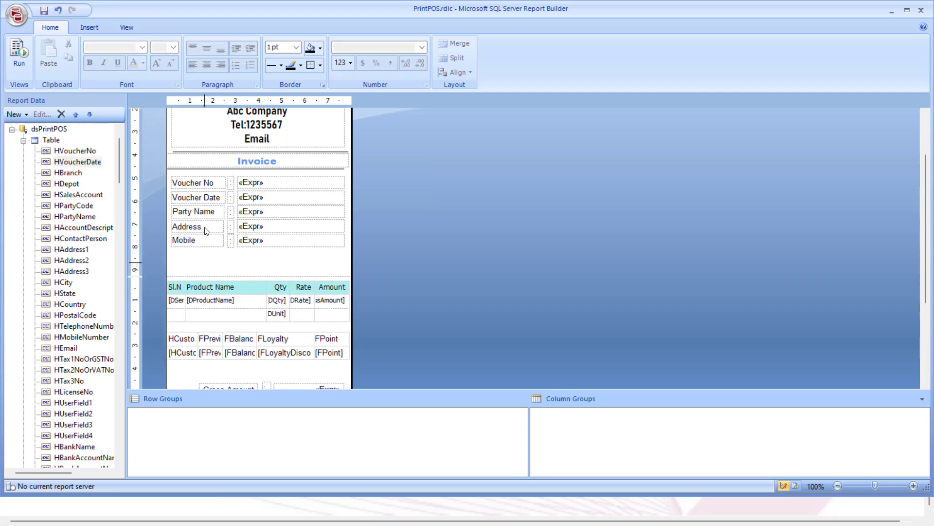
pyautogui.click(89, 28)
pyautogui.click(153, 56)
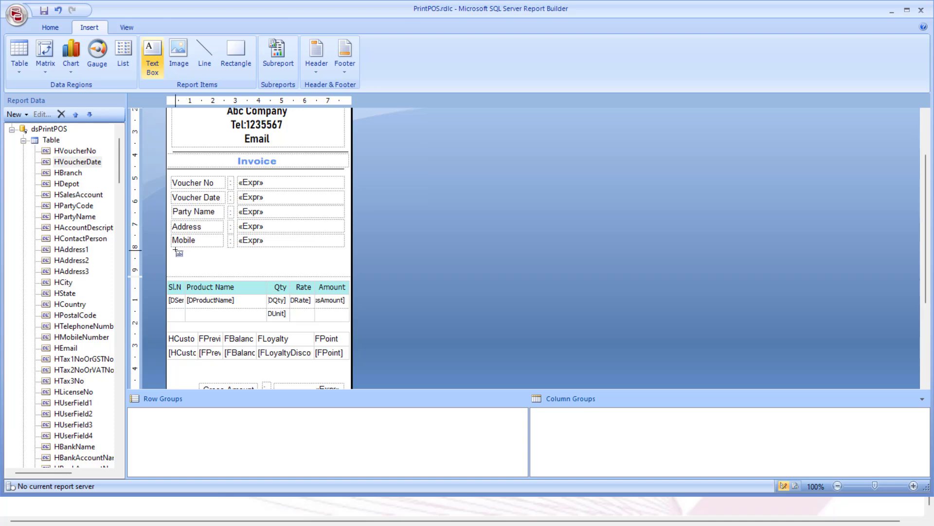
pyautogui.moveTo(177, 250); pyautogui.dragTo(221, 259)
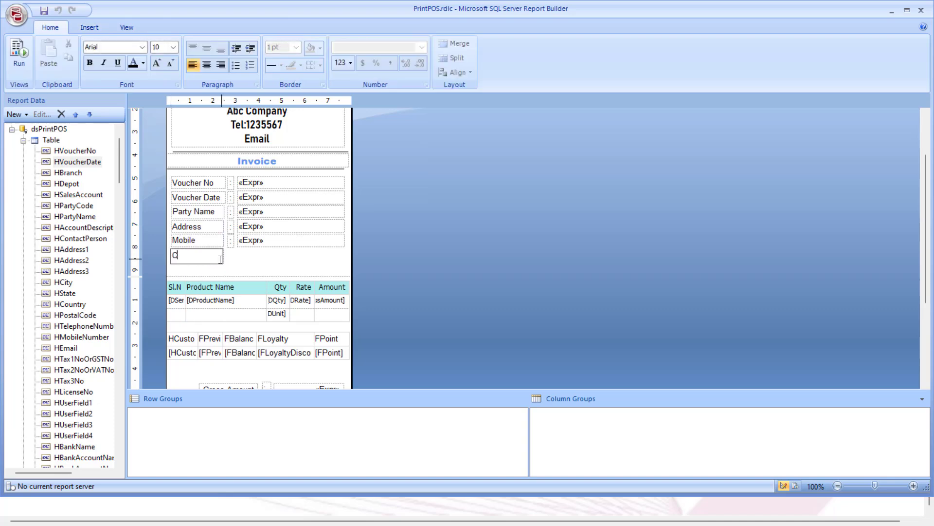
pyautogui.scroll(2, 221, 259)
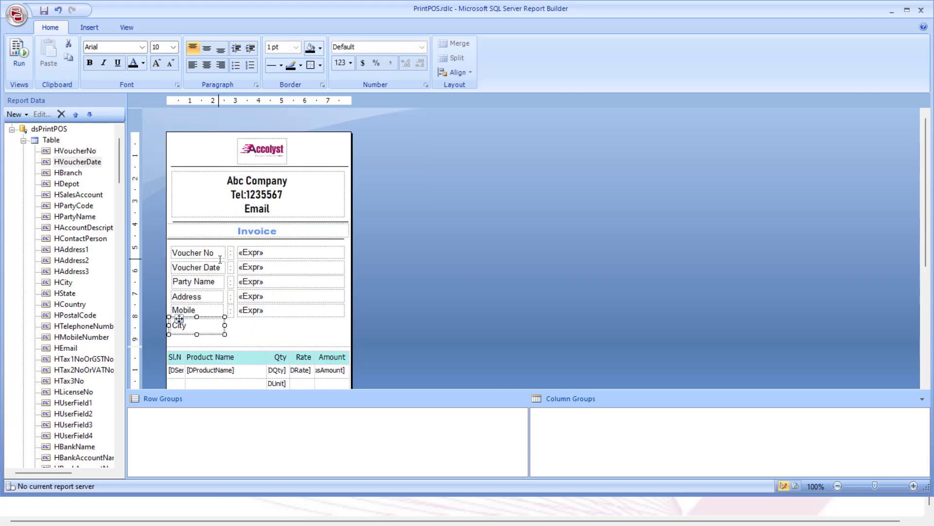
# Copy the colon box beside Mobile and place the copy beside the City label
pyautogui.click(252, 323)
pyautogui.click(233, 315)
pyautogui.hotkey('ctrl', 'c')
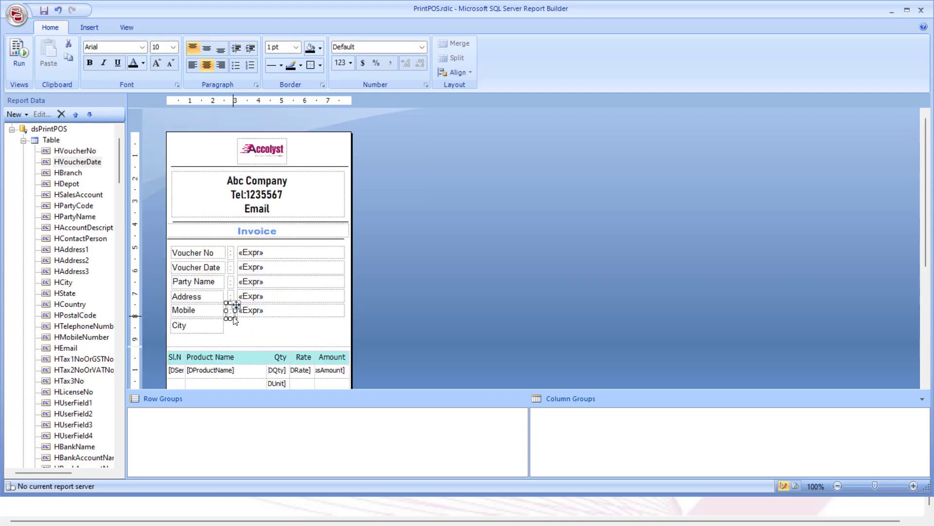
pyautogui.hotkey('ctrl', 'v')
pyautogui.moveTo(259, 234); pyautogui.dragTo(238, 320)
# Add the HCity field to the City row in a box about 4.6 cm wide, aligned with the expressions above
pyautogui.click(253, 322)
pyautogui.moveTo(56, 283); pyautogui.dragTo(345, 325)
pyautogui.click(327, 340)
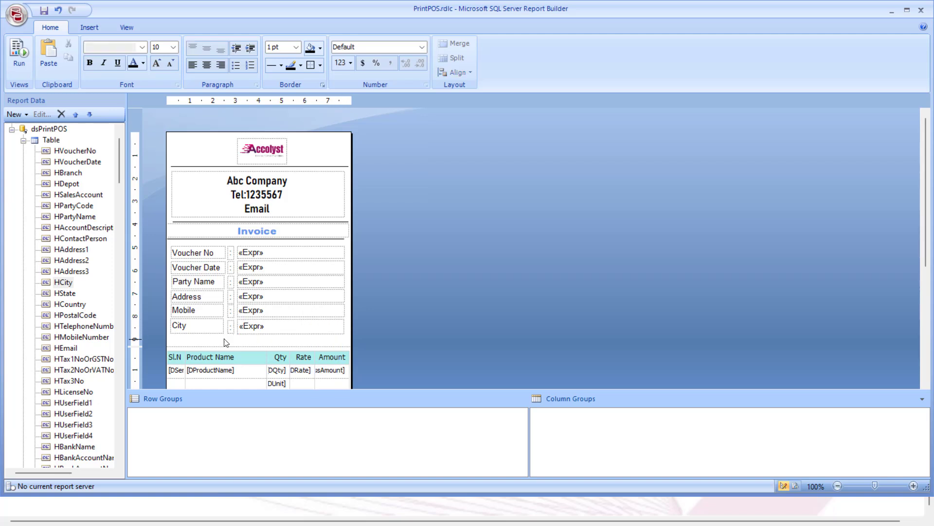
# Look through the dataset's Table fields from HVoucherNo onward and the report layout down to Amount In Words
pyautogui.click(56, 151)
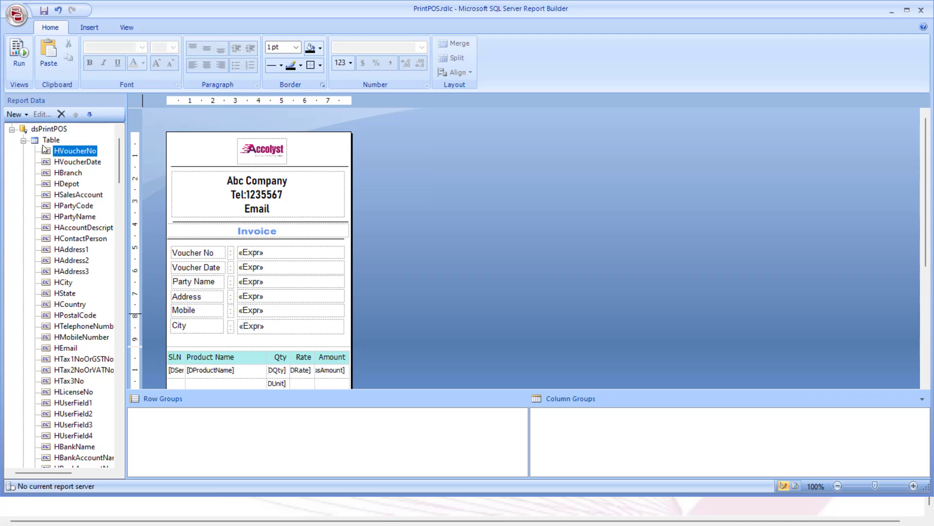
pyautogui.scroll(-1, 61, 166)
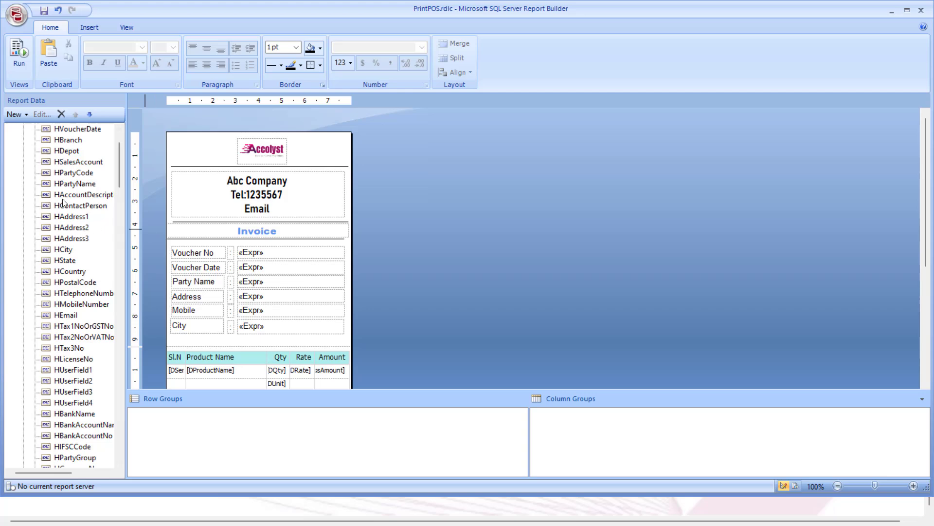
pyautogui.scroll(-8, 63, 202)
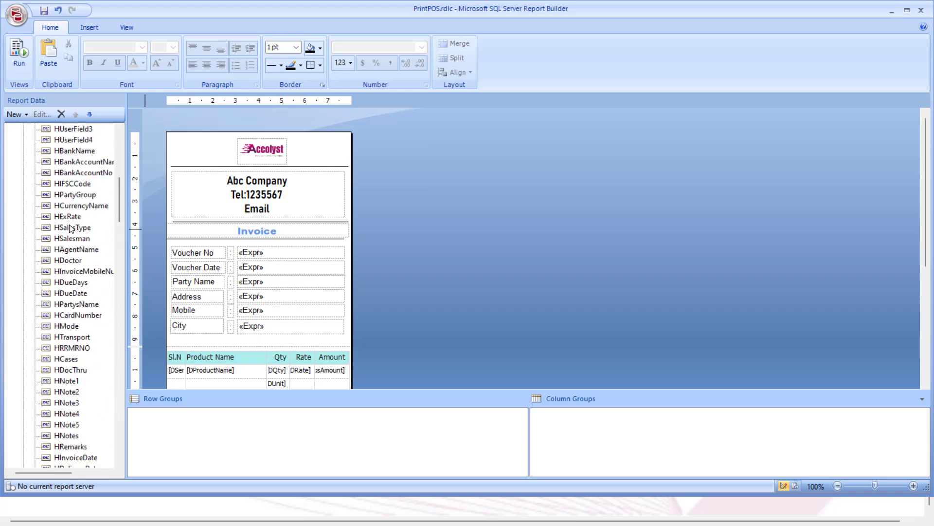
pyautogui.scroll(-6, 71, 227)
pyautogui.scroll(-3, 232, 313)
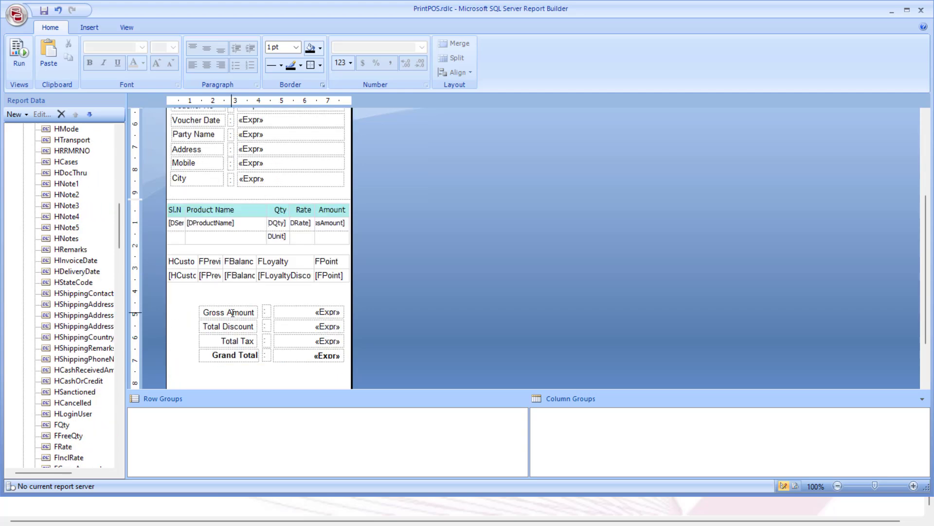
pyautogui.scroll(-2, 233, 313)
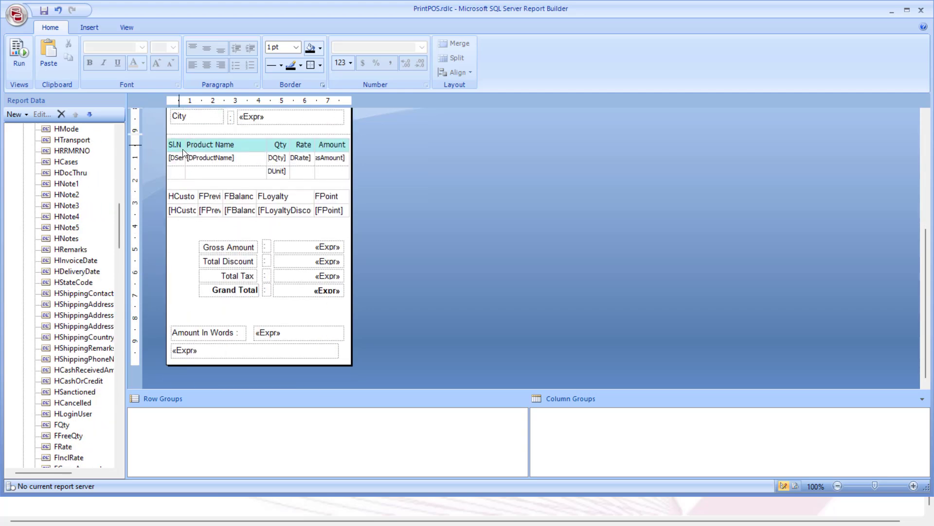
# Examine each column of the product table from serial number to Amount and locate the Table1 detail fields in the dataset
pyautogui.click(183, 150)
pyautogui.click(161, 136)
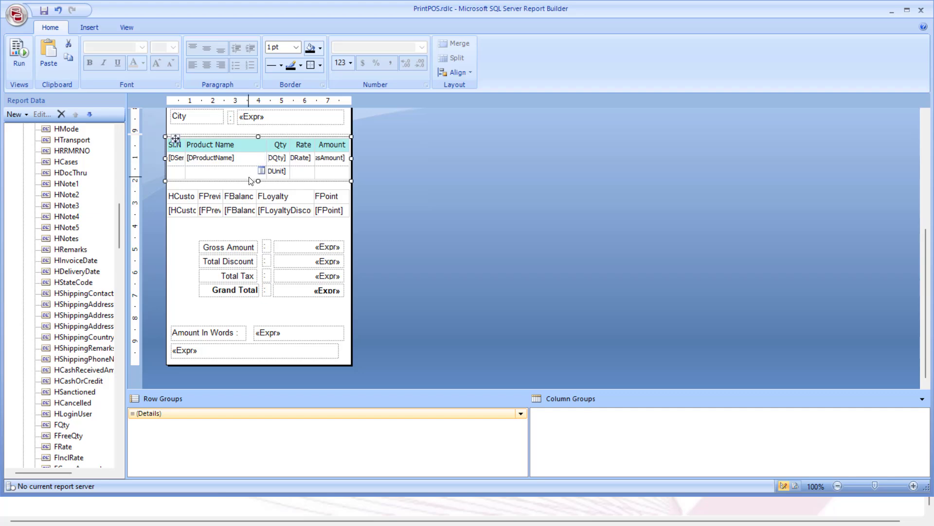
pyautogui.click(183, 149)
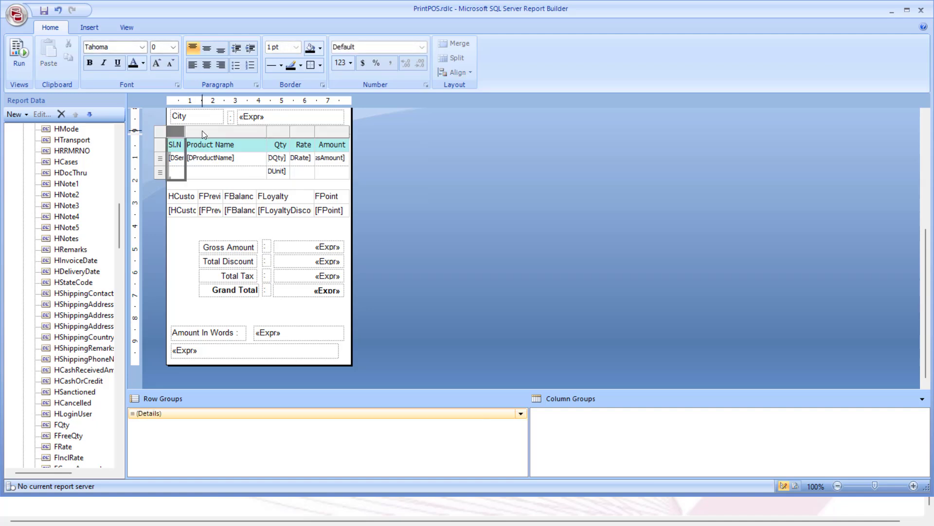
pyautogui.click(202, 130)
pyautogui.click(283, 132)
pyautogui.click(305, 132)
pyautogui.click(327, 132)
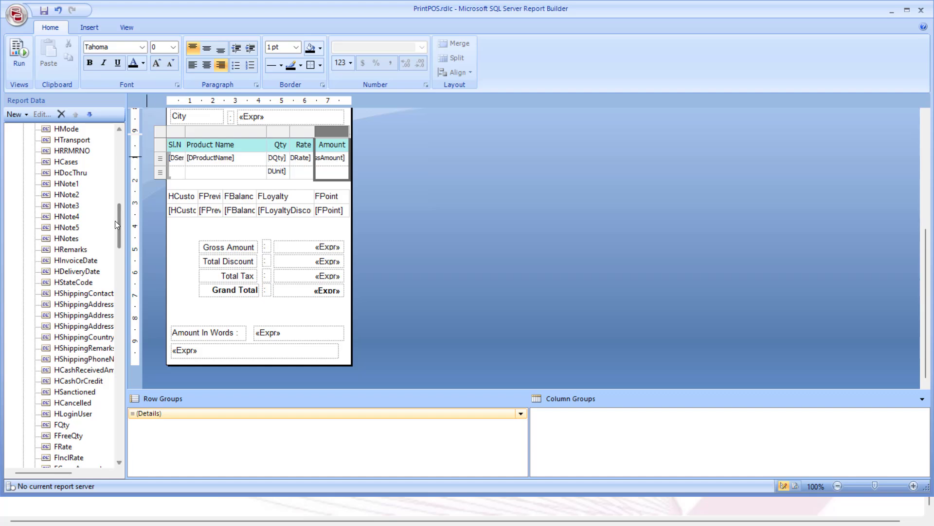
pyautogui.moveTo(117, 221); pyautogui.dragTo(122, 287)
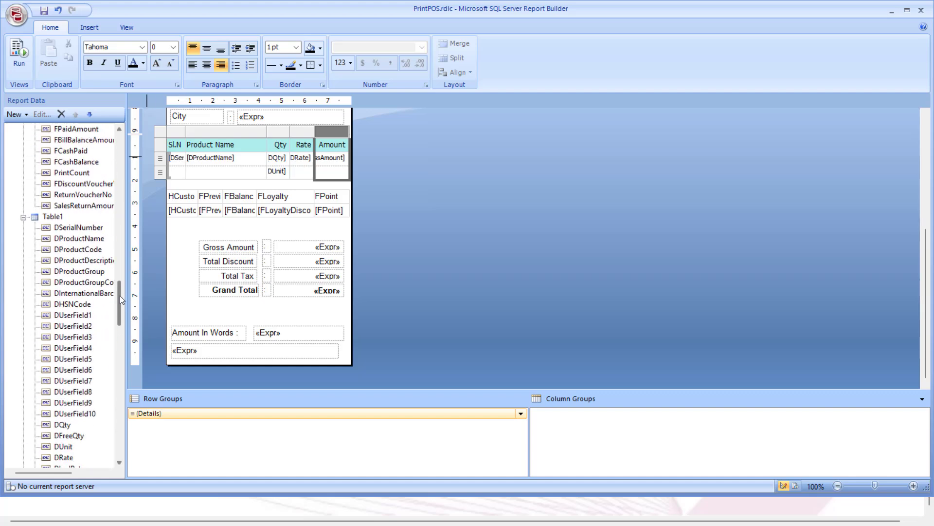
pyautogui.click(53, 217)
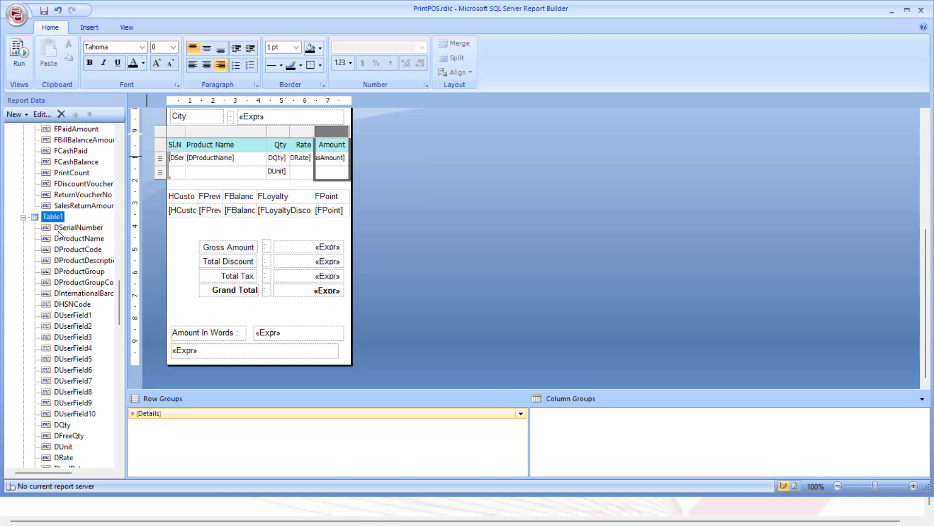
# Insert an empty column immediately after Product Name in the product table
pyautogui.click(57, 231)
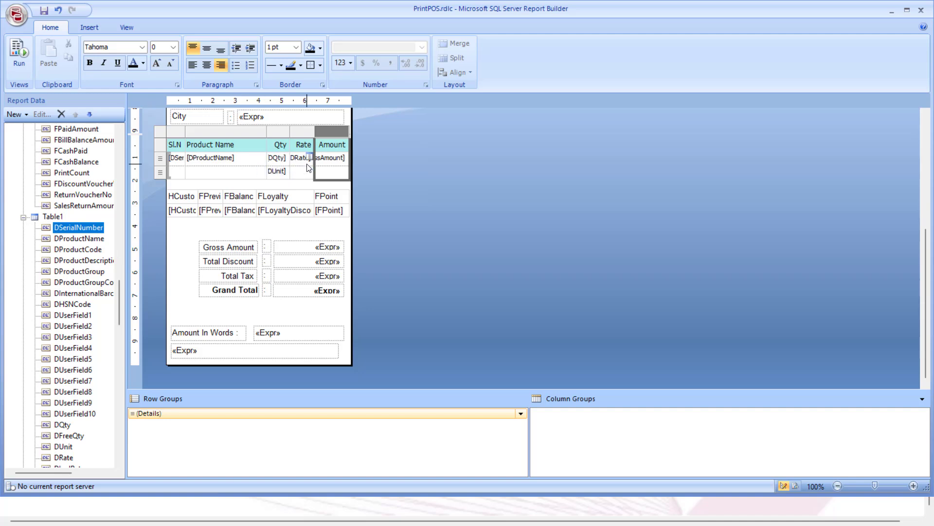
pyautogui.moveTo(345, 166)
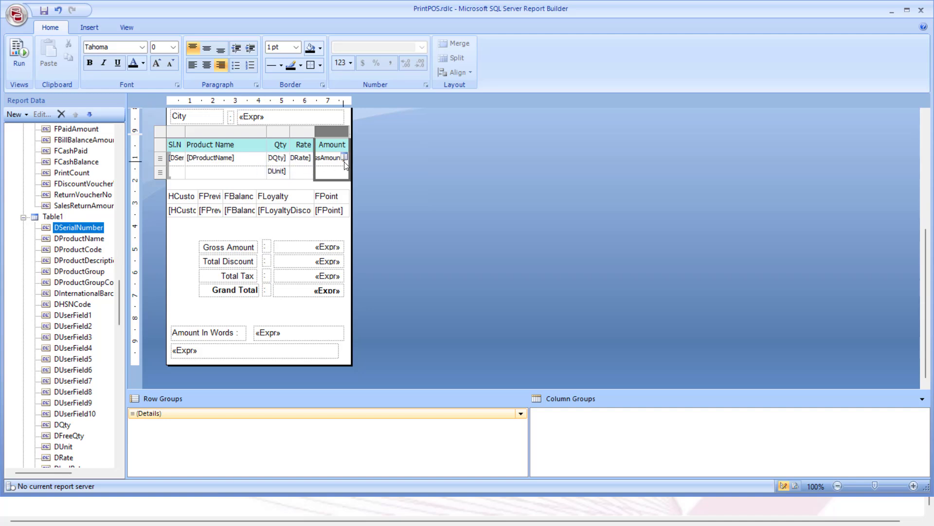
pyautogui.click(262, 133)
pyautogui.rightClick(262, 133)
pyautogui.moveTo(305, 139)
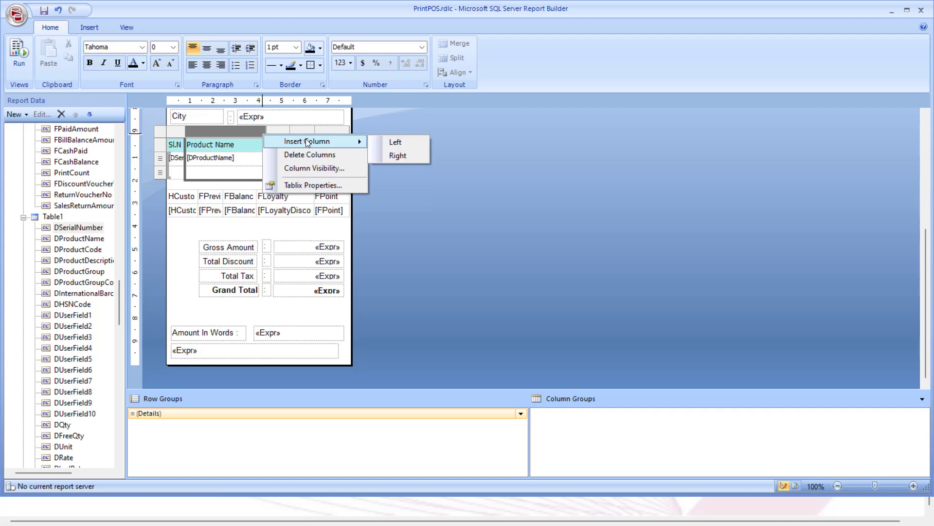
pyautogui.click(409, 154)
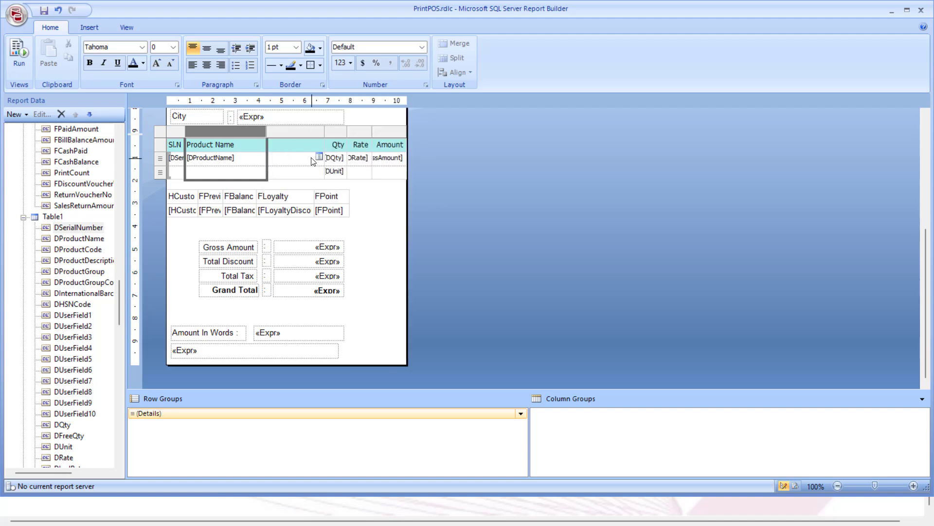
# Narrow the new column to about 1.1 cm and Product Name to about 2.5 cm, and shrink the report body to about 8 cm wide
pyautogui.moveTo(325, 132); pyautogui.dragTo(293, 136)
pyautogui.click(383, 146)
pyautogui.scroll(3, 395, 163)
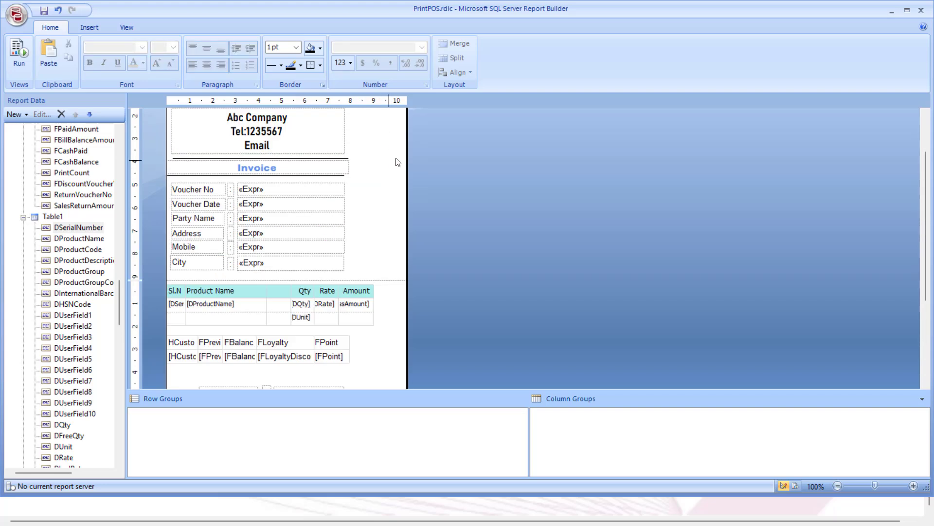
pyautogui.moveTo(406, 156); pyautogui.dragTo(387, 165)
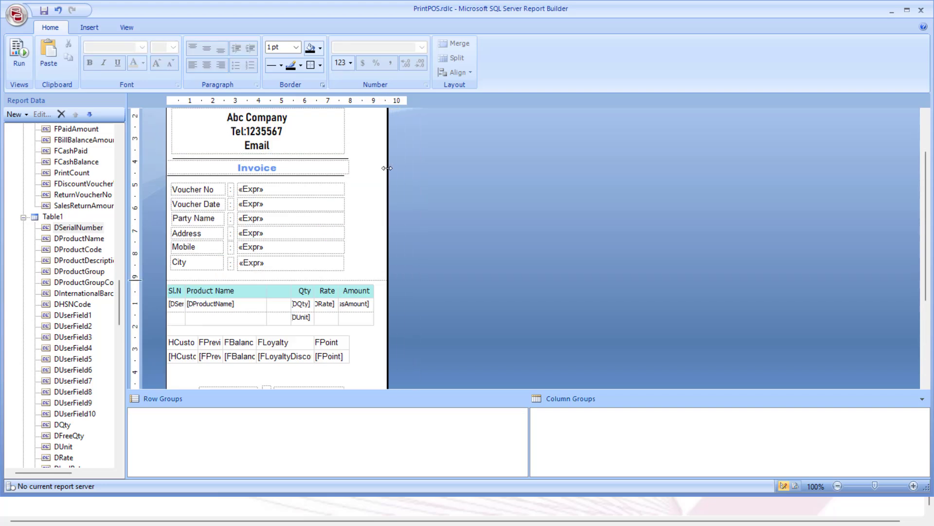
pyautogui.click(267, 294)
pyautogui.moveTo(267, 281); pyautogui.dragTo(243, 284)
pyautogui.moveTo(390, 255); pyautogui.dragTo(349, 260)
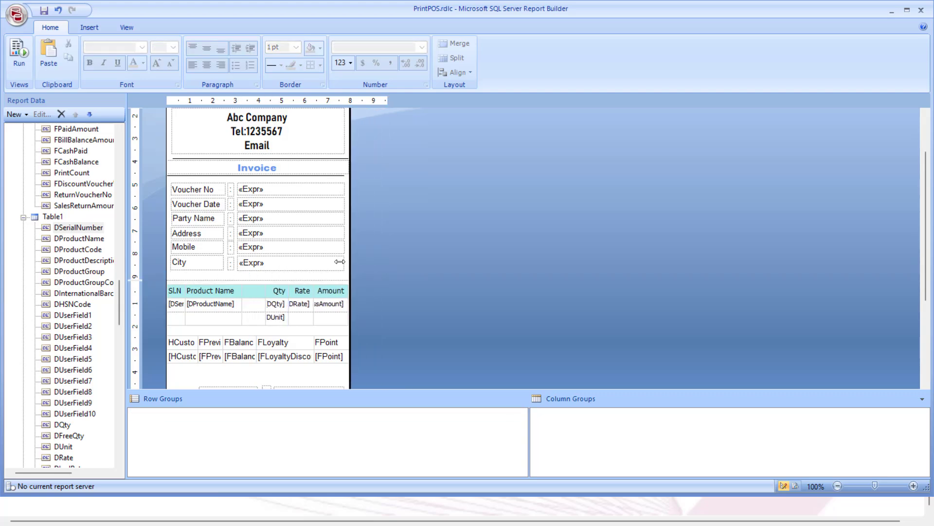
# Place the DFreeQty field in the detail row of the new column between Product Name and Qty
pyautogui.scroll(-5, 303, 231)
pyautogui.moveTo(258, 156)
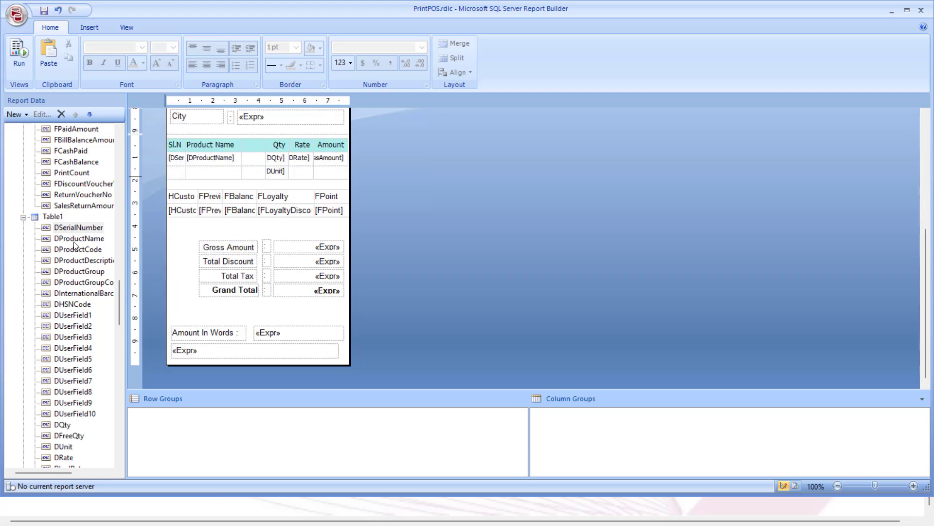
pyautogui.click(260, 158)
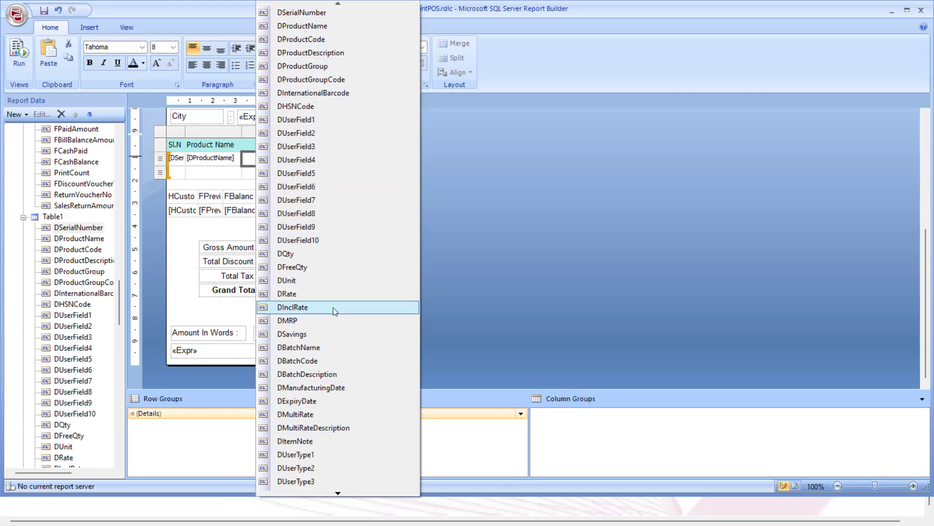
pyautogui.click(329, 267)
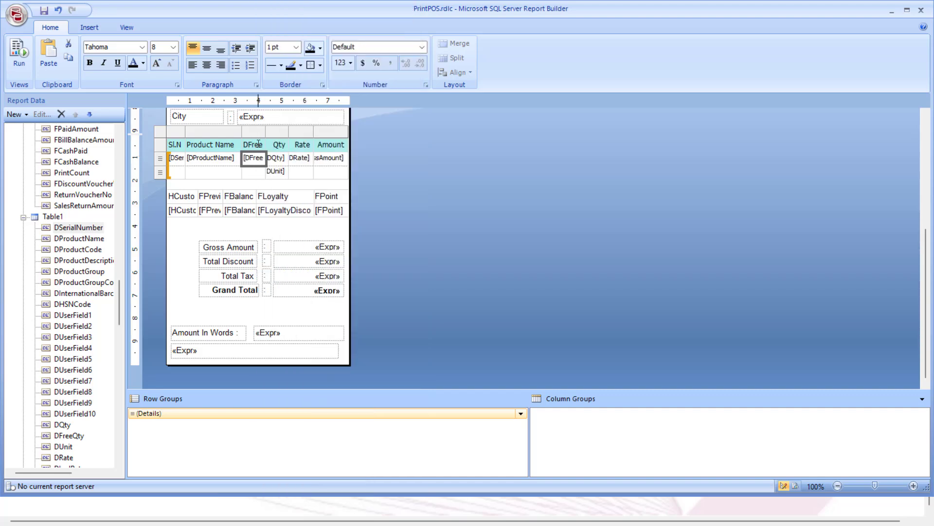
# Add DFreeQty to the cell below the new detail field and change its expression to =Sum(Fields!DFreeQty.Value)
pyautogui.click(256, 176)
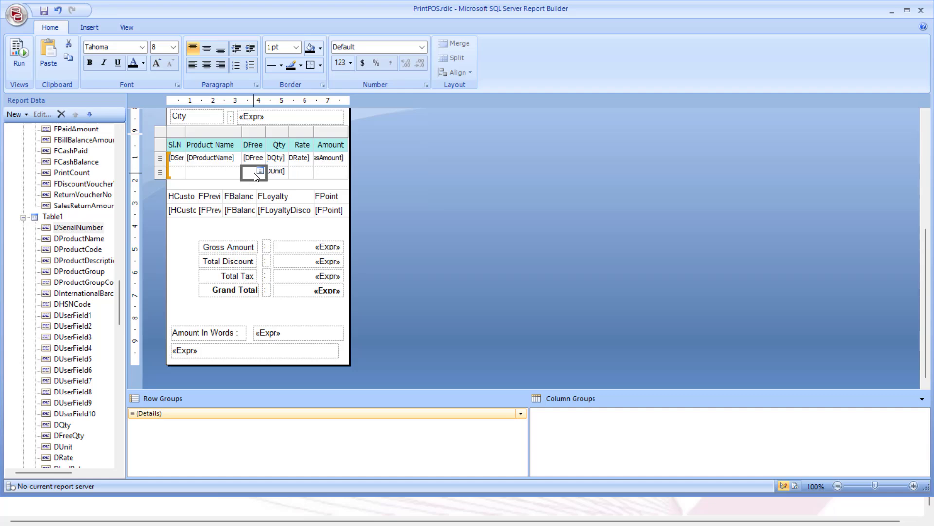
pyautogui.click(260, 171)
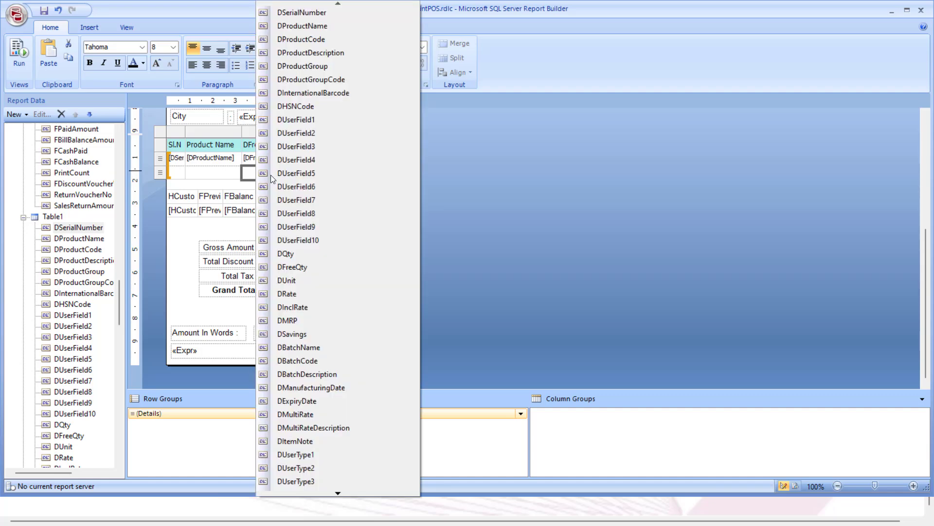
pyautogui.click(311, 267)
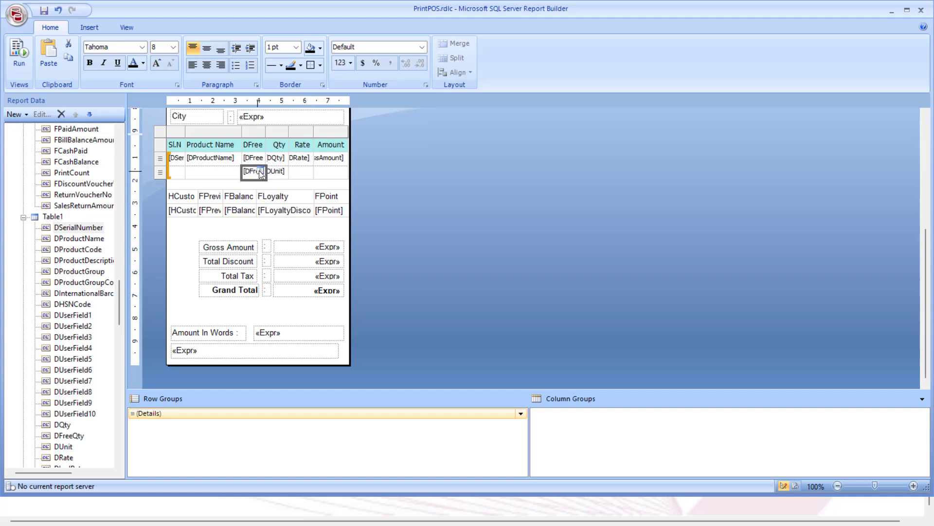
pyautogui.rightClick(258, 173)
pyautogui.click(297, 268)
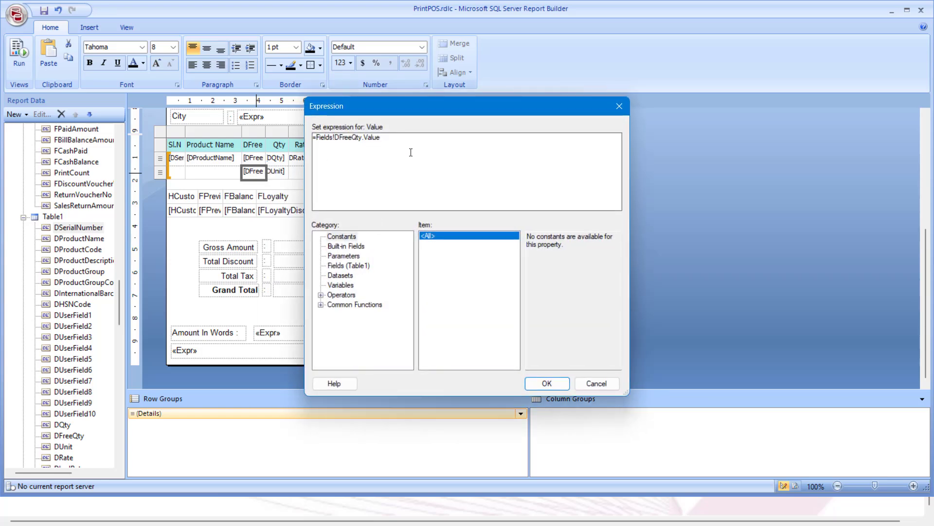
pyautogui.write('Sum(')
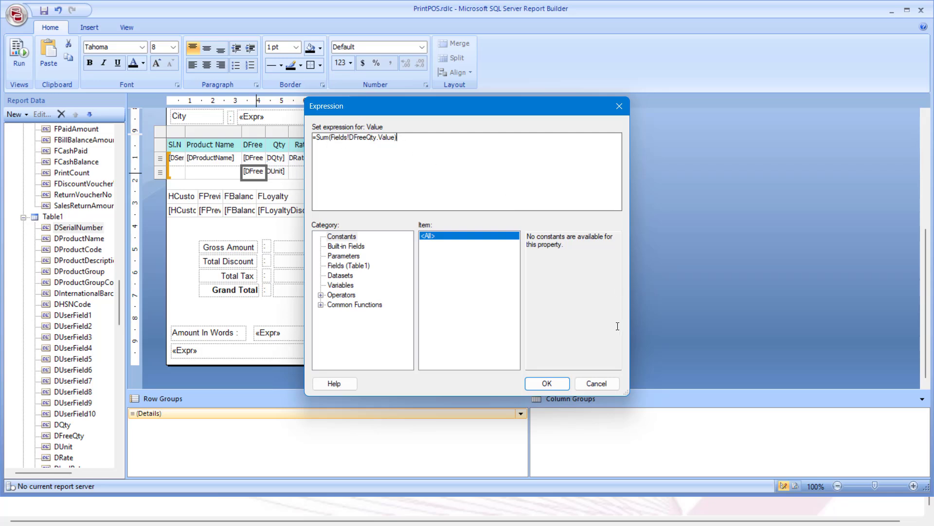
pyautogui.click(547, 384)
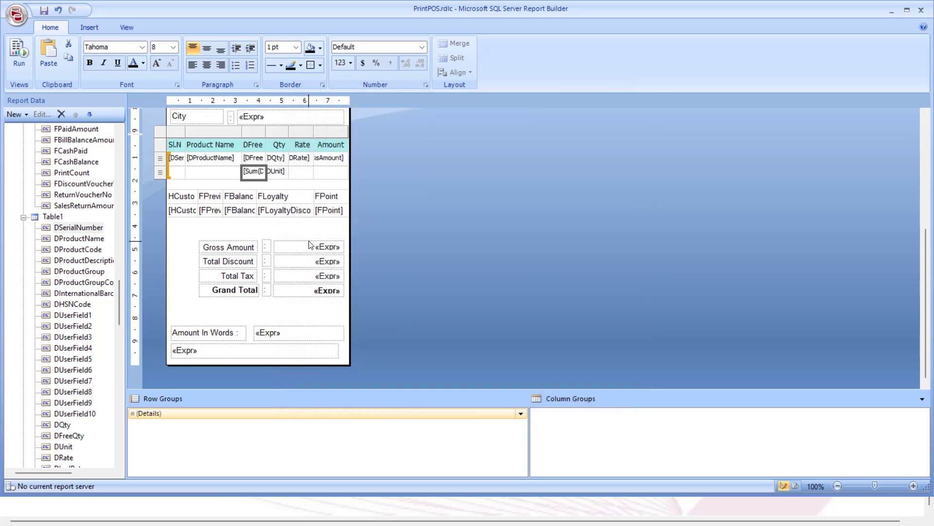
pyautogui.click(295, 188)
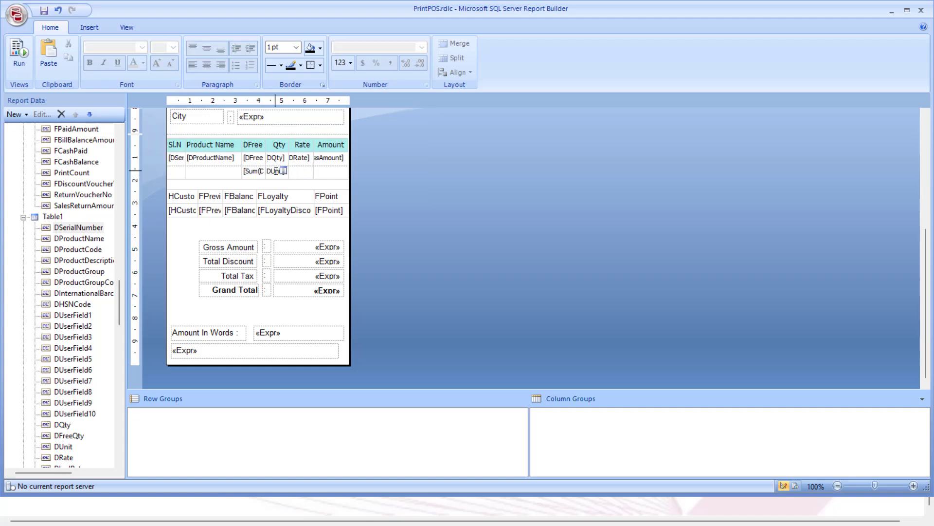
# Delete the customer loyalty points table located between the product table and the totals
pyautogui.click(290, 214)
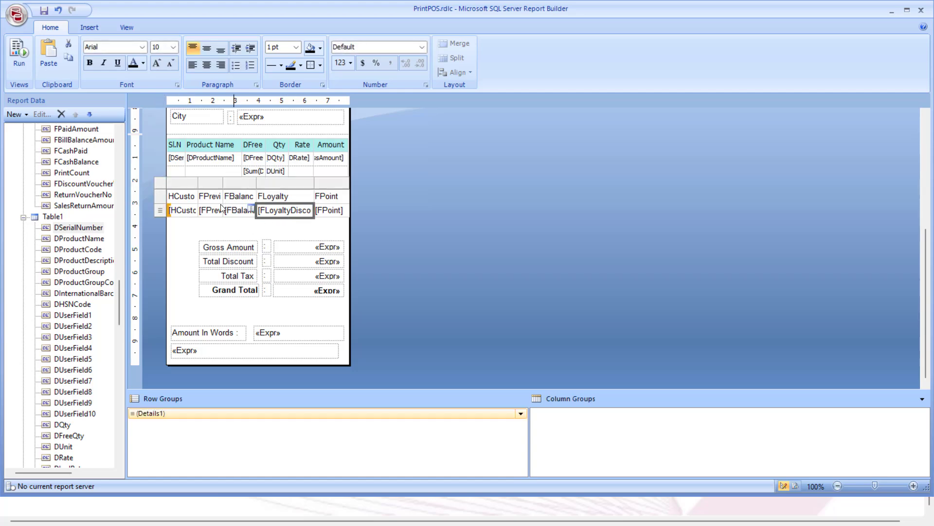
pyautogui.click(161, 185)
pyautogui.press('Delete')
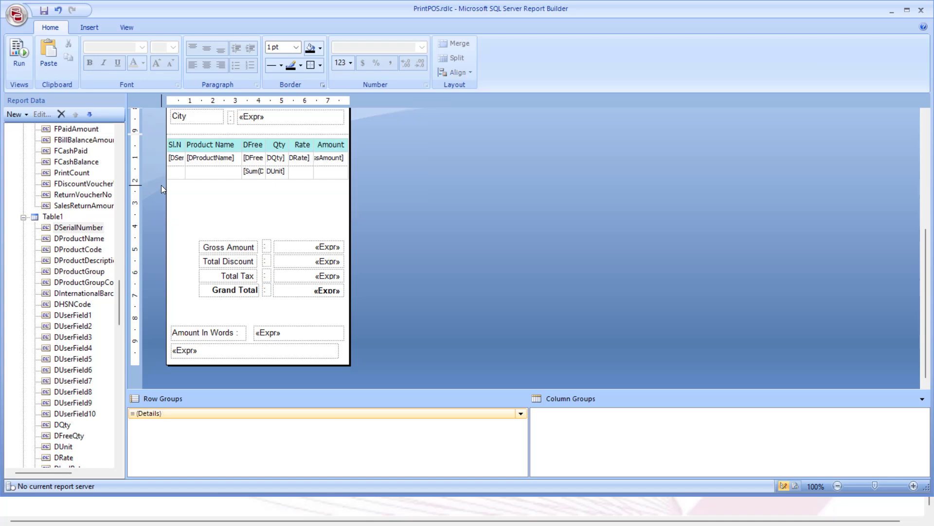
# Move the whole totals block, from Gross Amount to Grand Total, up to just below the product table
pyautogui.moveTo(185, 219); pyautogui.dragTo(311, 323)
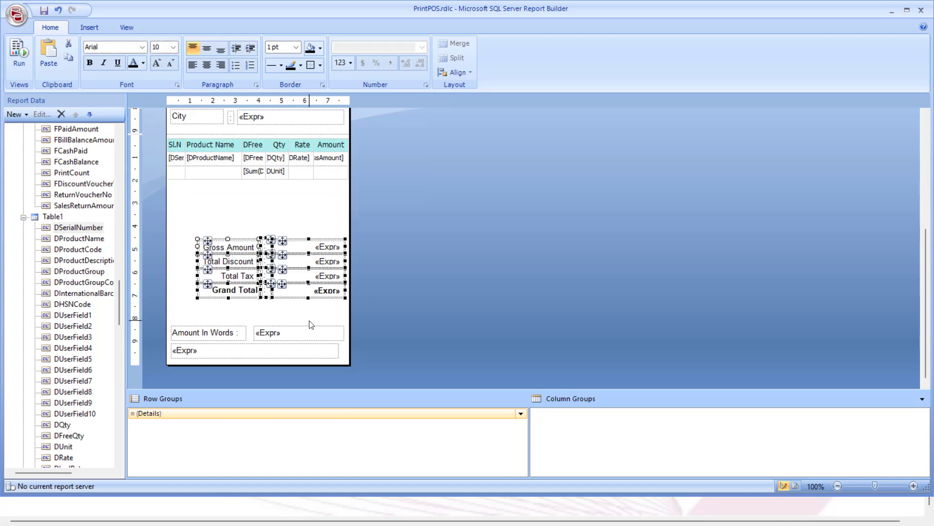
pyautogui.press('Up')
pyautogui.press('Up')
pyautogui.press('Up')
pyautogui.press('Up')
pyautogui.press('Up')
pyautogui.press('Up')
pyautogui.press('Up')
pyautogui.click(298, 291)
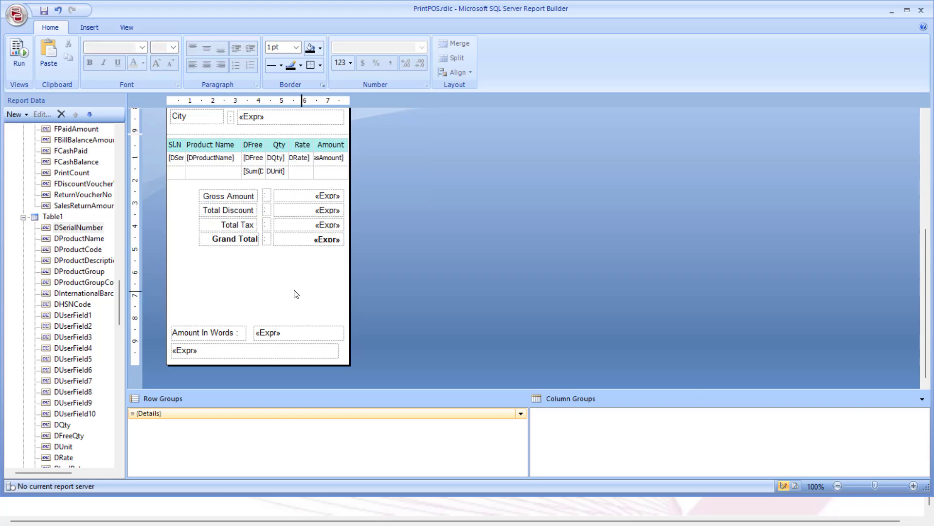
# Draw a horizontal separator line about 7.6 cm long between the product table and the Gross Amount row
pyautogui.click(89, 27)
pyautogui.click(203, 54)
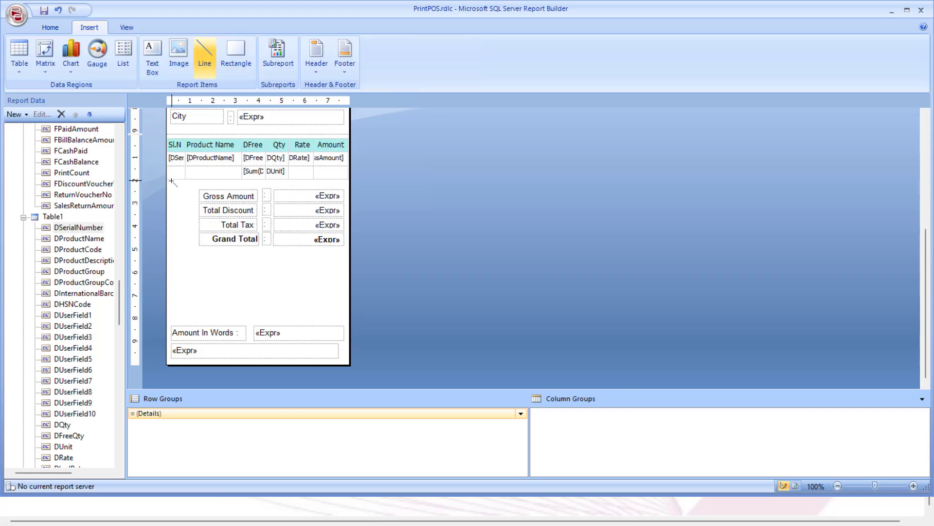
pyautogui.moveTo(170, 185); pyautogui.dragTo(344, 185)
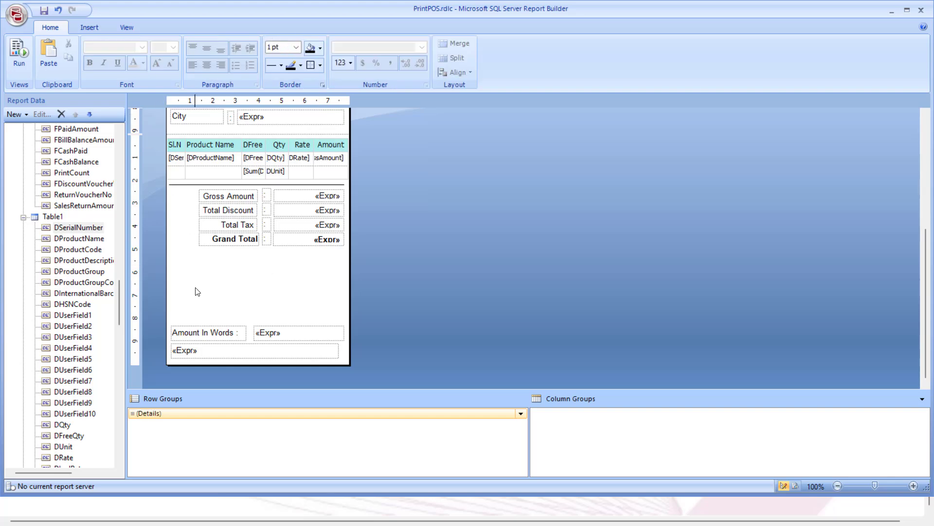
# Move the Amount In Words label and its two expression boxes up to just below Grand Total
pyautogui.moveTo(197, 291); pyautogui.dragTo(288, 370)
pyautogui.press('Up')
pyautogui.press('Up')
pyautogui.press('Up')
pyautogui.press('Up')
pyautogui.press('Up')
pyautogui.press('Up')
pyautogui.press('Up')
pyautogui.press('Up')
pyautogui.press('Up')
pyautogui.press('Up')
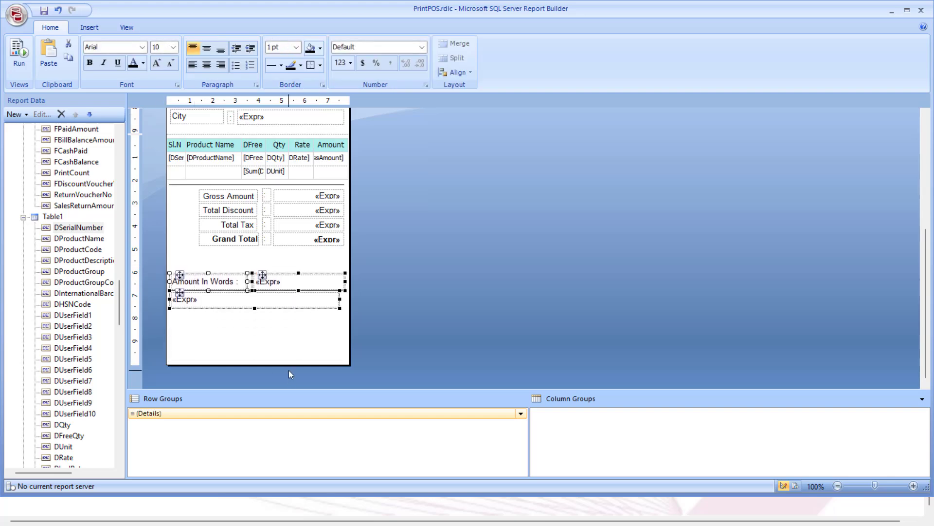
pyautogui.press('Up')
pyautogui.press('Up')
pyautogui.press('Up')
pyautogui.press('Up')
pyautogui.click(329, 328)
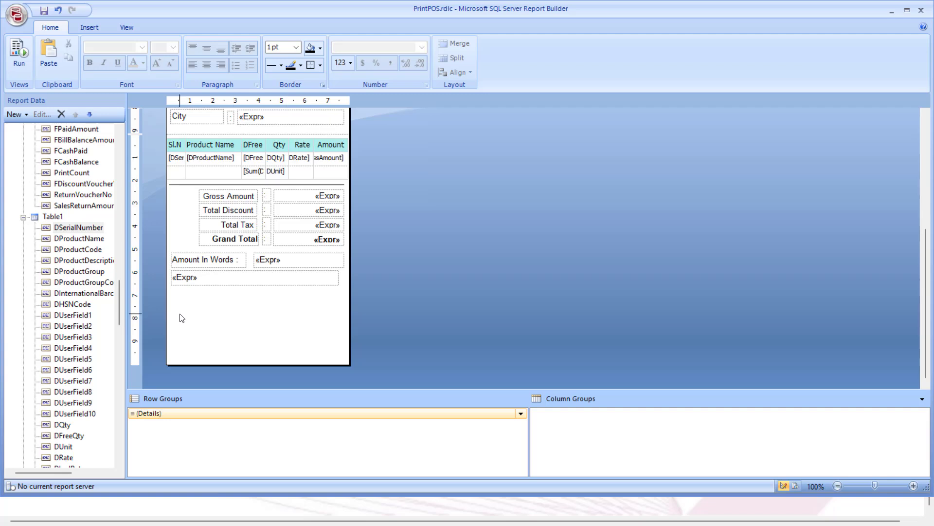
# Add a text box about 7.1 by 2.7 cm below the amount in words, containing "Info:xxxxxxxxx"
pyautogui.click(92, 28)
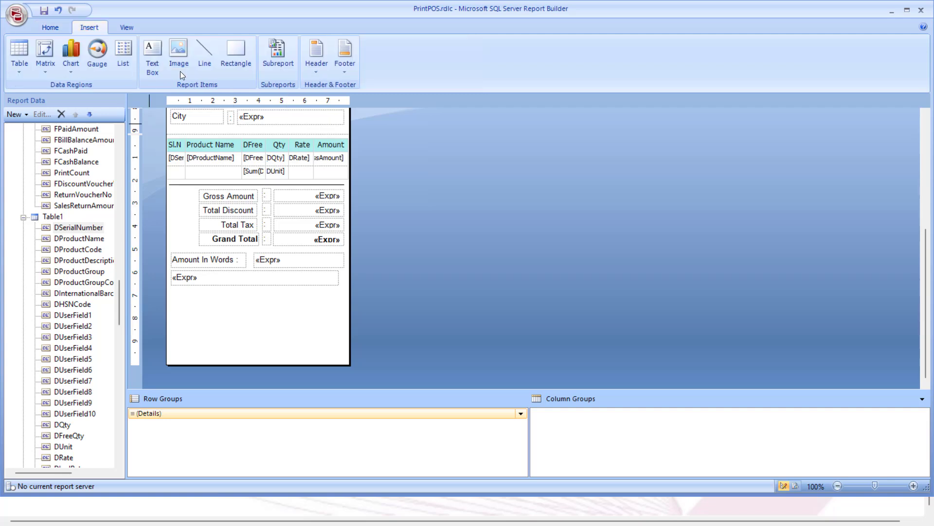
pyautogui.click(147, 54)
pyautogui.moveTo(175, 293); pyautogui.dragTo(341, 356)
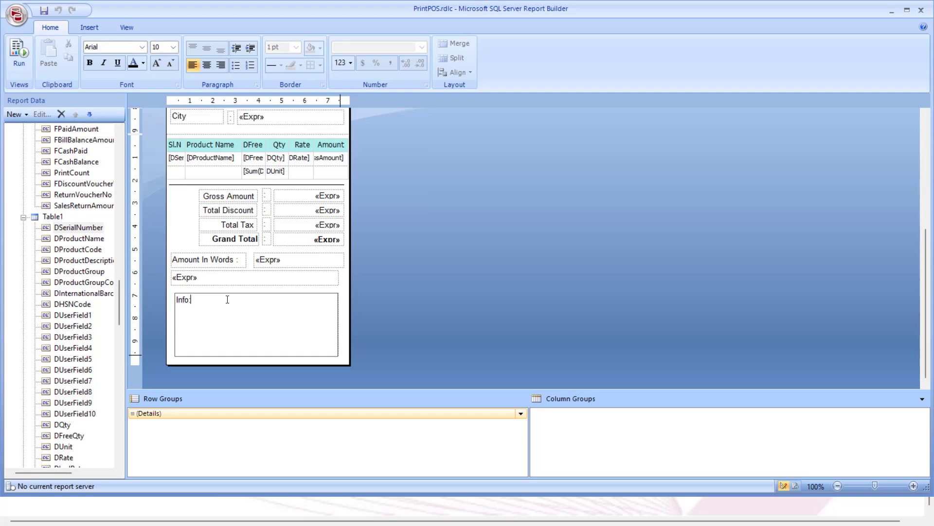
pyautogui.write('Info:xxxxxxxxx')
pyautogui.click(347, 291)
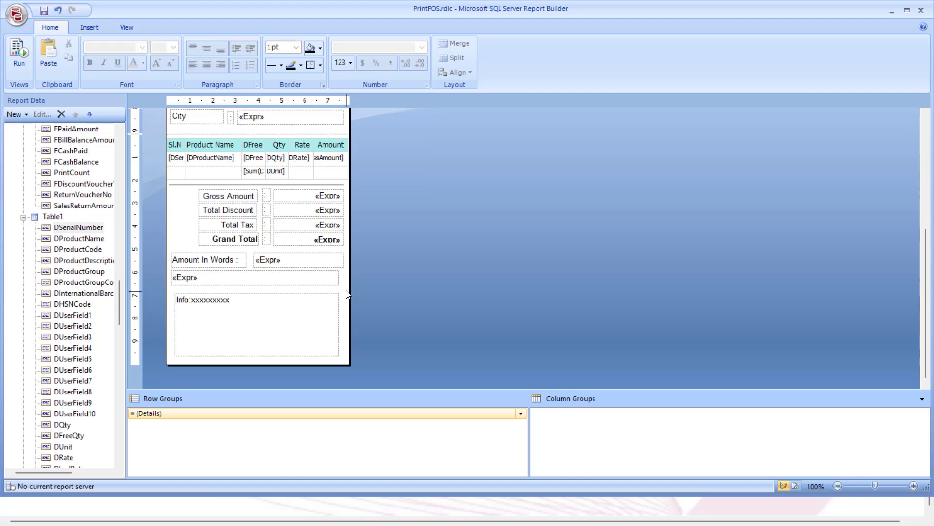
# Review the report layout from the logo to the info box and examine the dataset's detail, Table2, Table3 and footer fields
pyautogui.scroll(5, 317, 293)
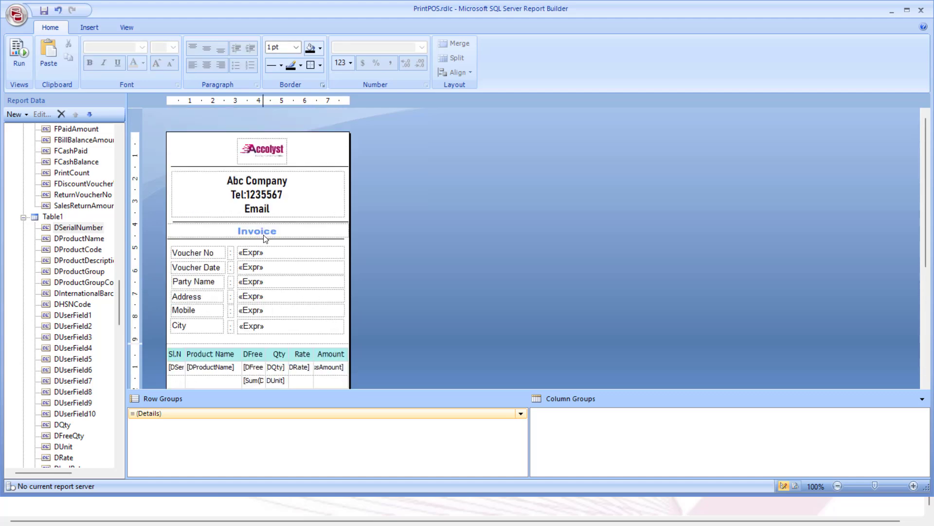
pyautogui.scroll(-5, 265, 238)
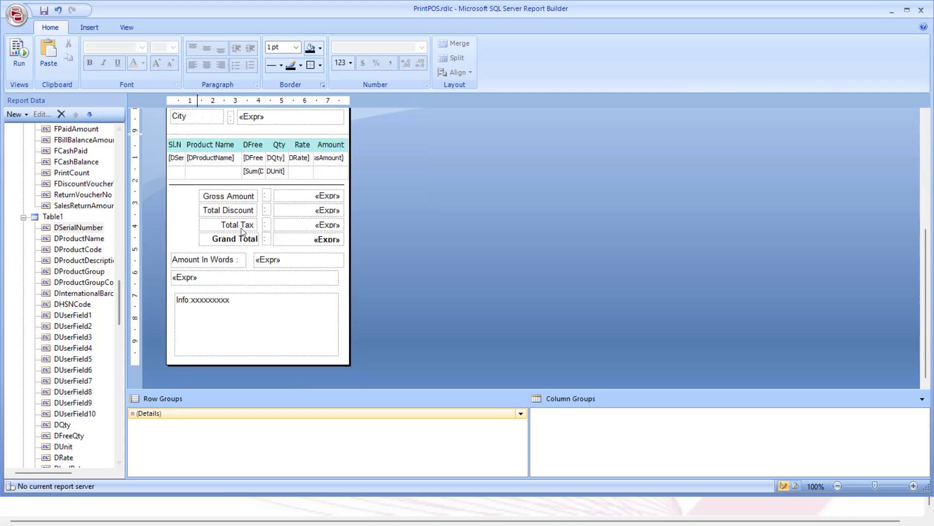
pyautogui.scroll(2, 265, 238)
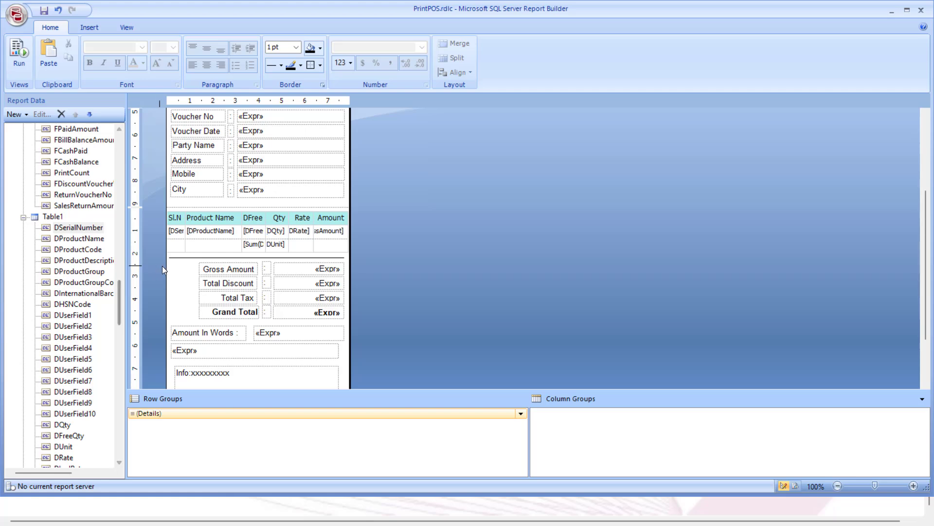
pyautogui.moveTo(181, 268); pyautogui.dragTo(340, 405)
pyautogui.moveTo(120, 290); pyautogui.dragTo(125, 414)
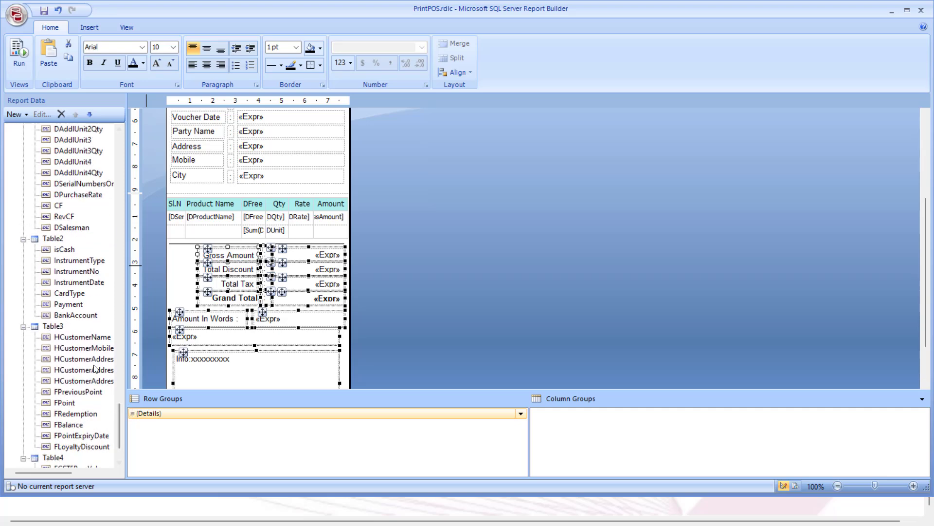
pyautogui.scroll(-2, 121, 422)
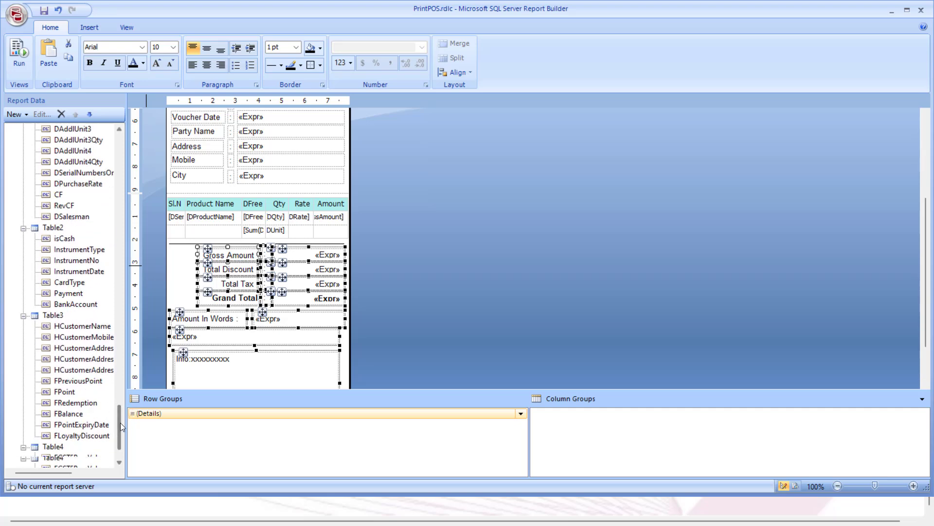
pyautogui.moveTo(116, 431); pyautogui.dragTo(131, 267)
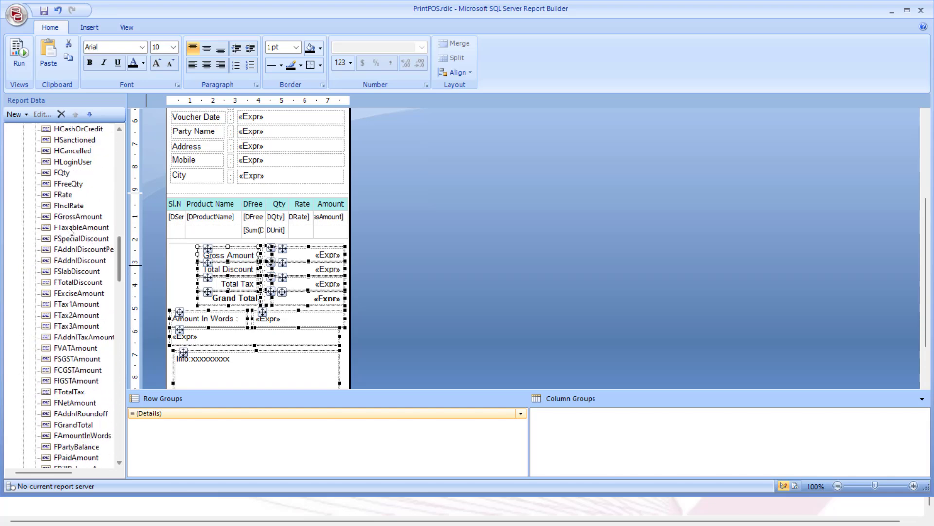
pyautogui.click(69, 187)
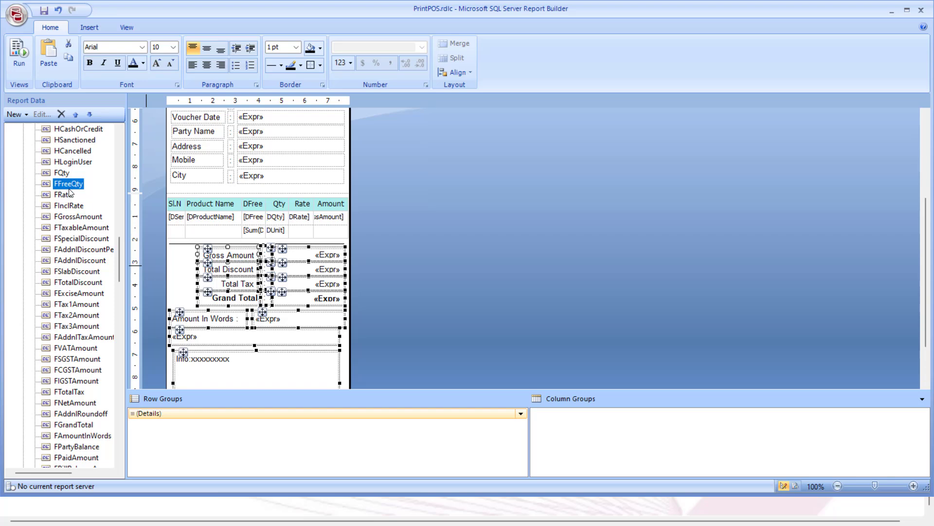
# Change the font colour of the Grand Total value expression to green
pyautogui.scroll(-5, 70, 194)
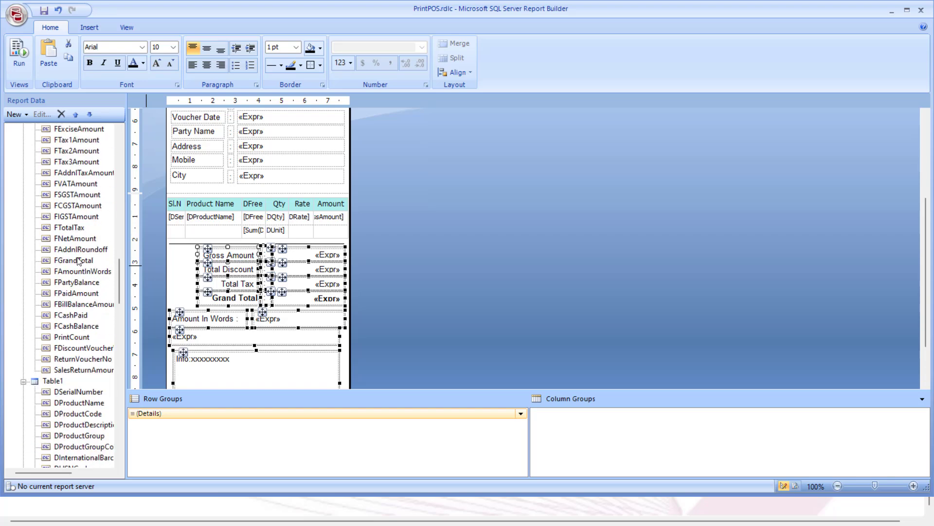
pyautogui.click(78, 260)
pyautogui.click(279, 343)
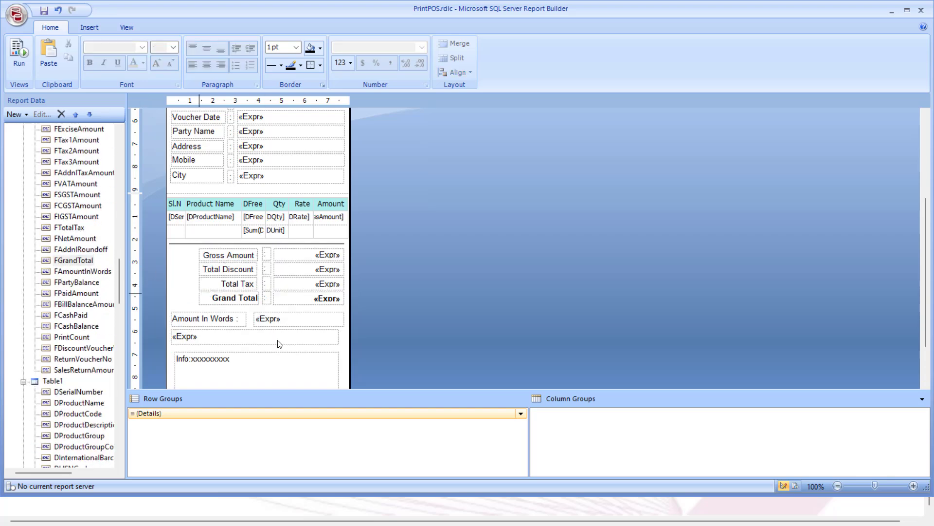
pyautogui.scroll(-3, 280, 344)
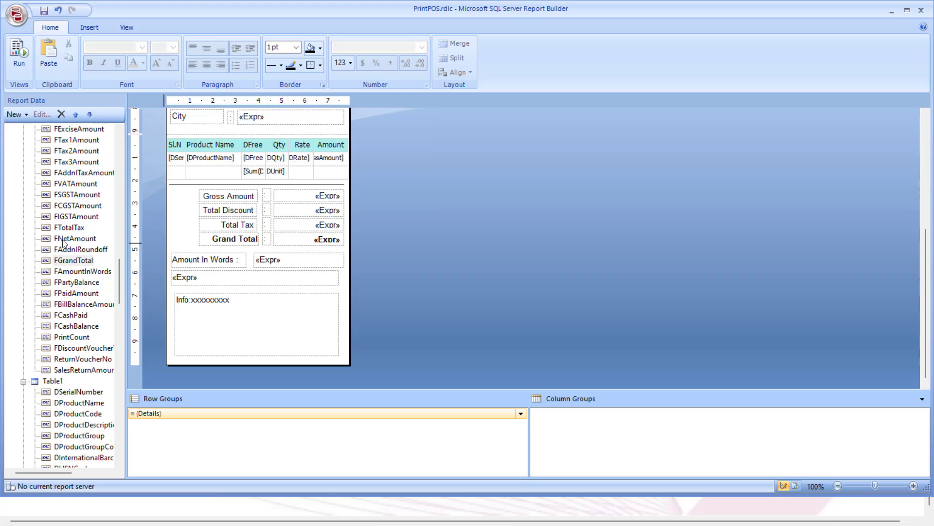
pyautogui.click(308, 246)
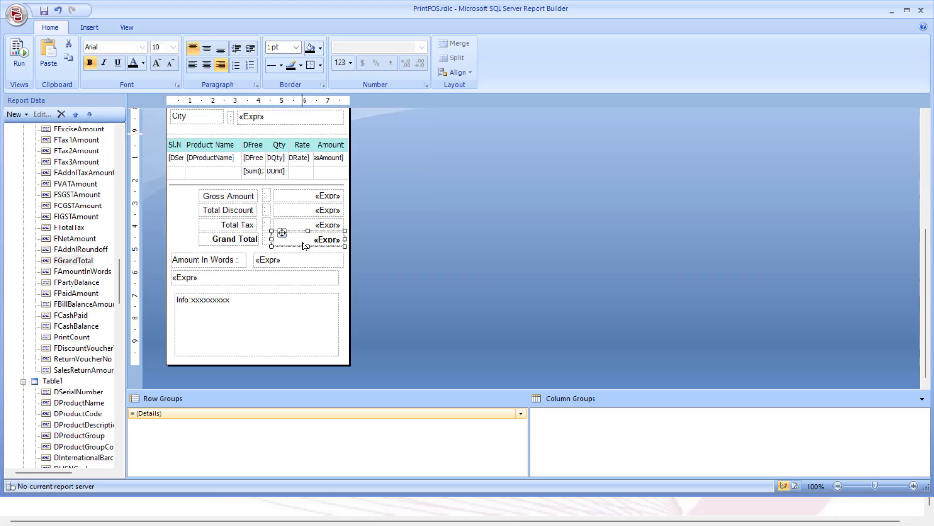
pyautogui.click(143, 63)
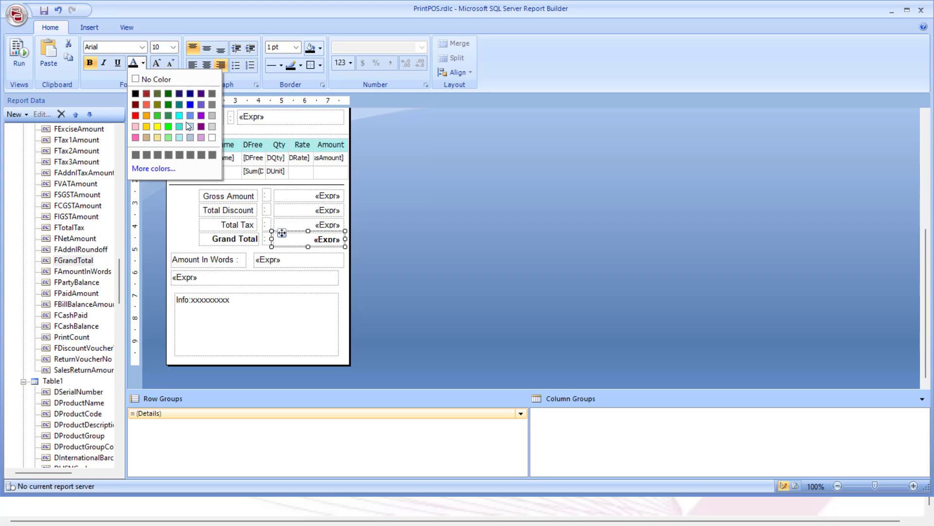
pyautogui.click(169, 126)
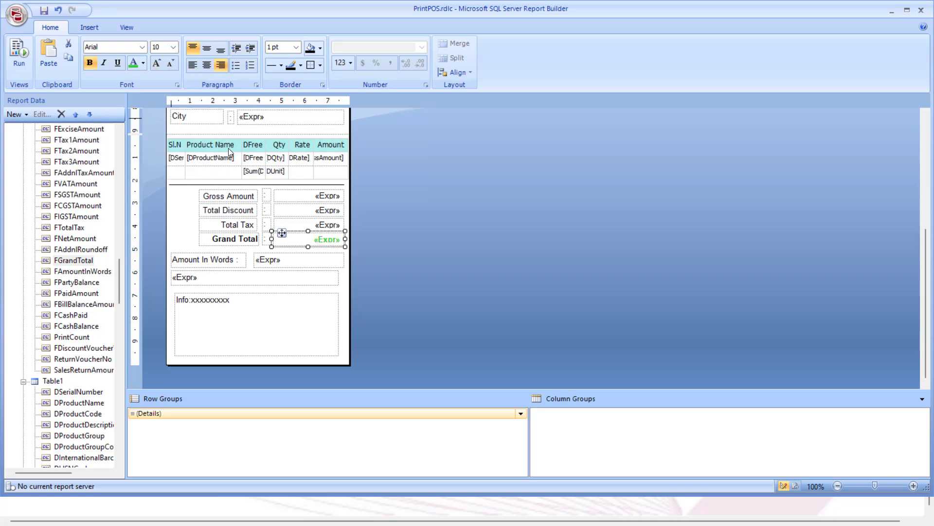
pyautogui.click(192, 238)
# Save and close the PrintPOS report, then decline setting it as the default format
pyautogui.scroll(5, 290, 272)
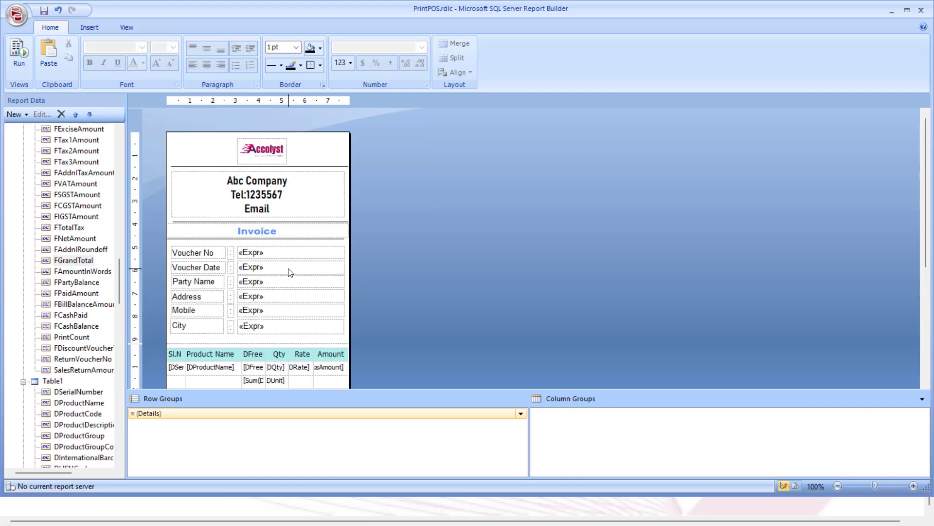
pyautogui.scroll(-5, 290, 272)
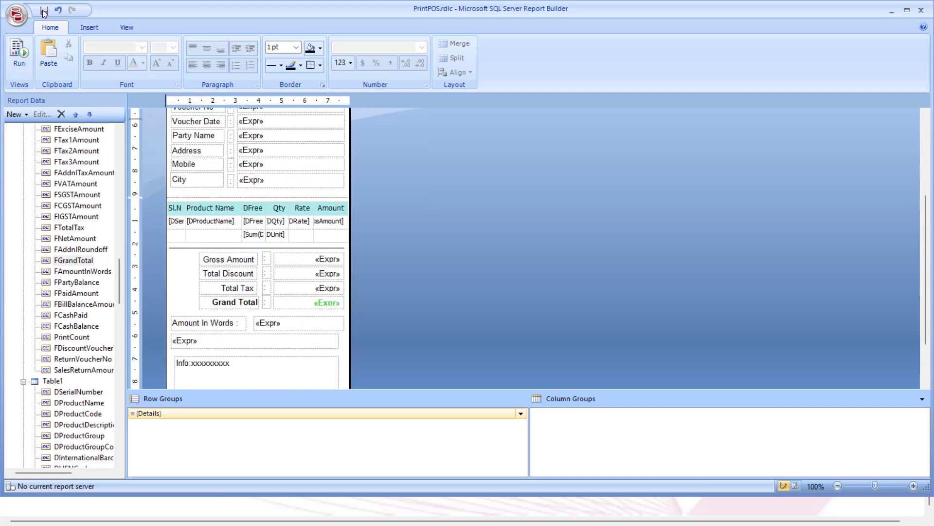
pyautogui.scroll(5, 263, 235)
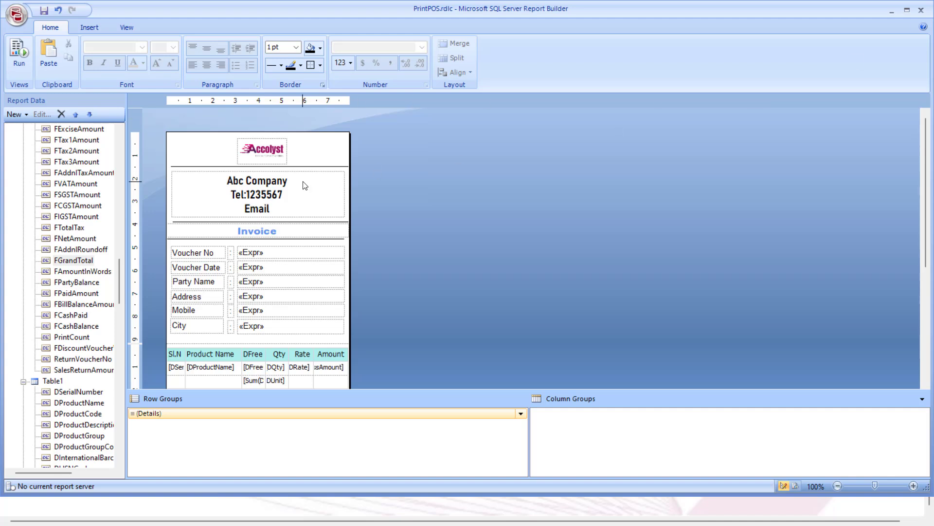
pyautogui.click(920, 10)
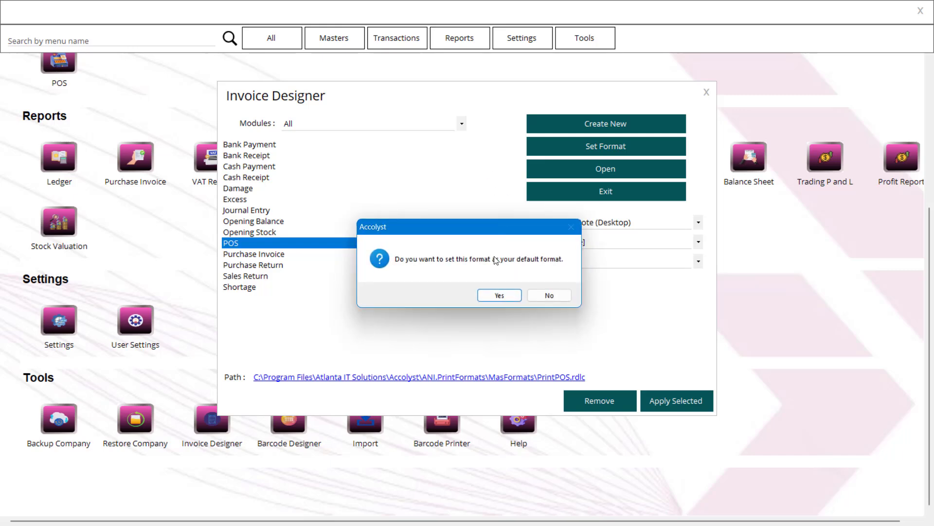
pyautogui.click(536, 298)
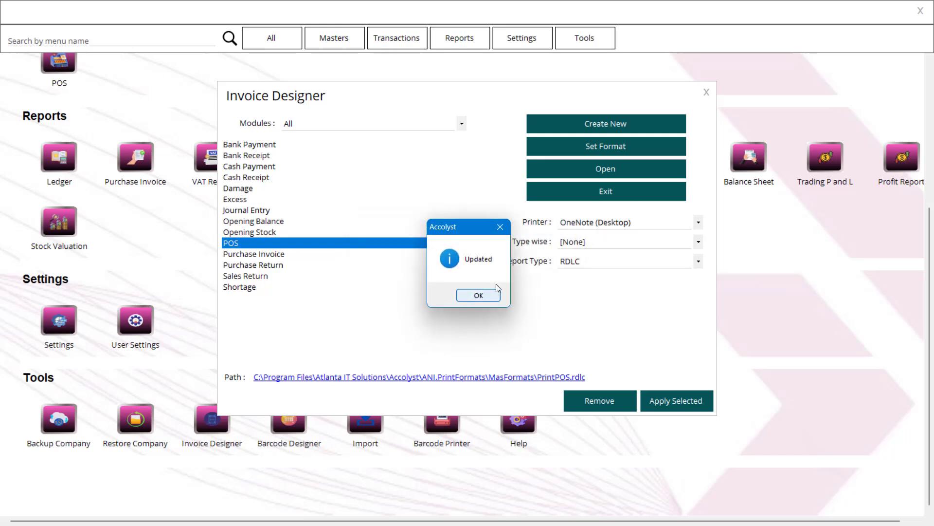
pyautogui.click(488, 293)
# Set PrintCashReceipt.rdlc as the print format for the Cash Receipt module, then close the Invoice Designer
pyautogui.click(247, 156)
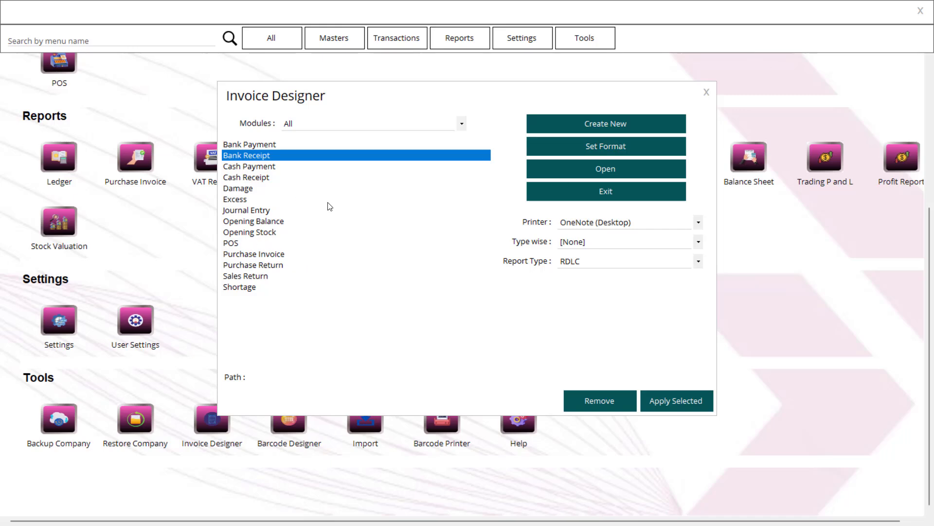
pyautogui.click(262, 179)
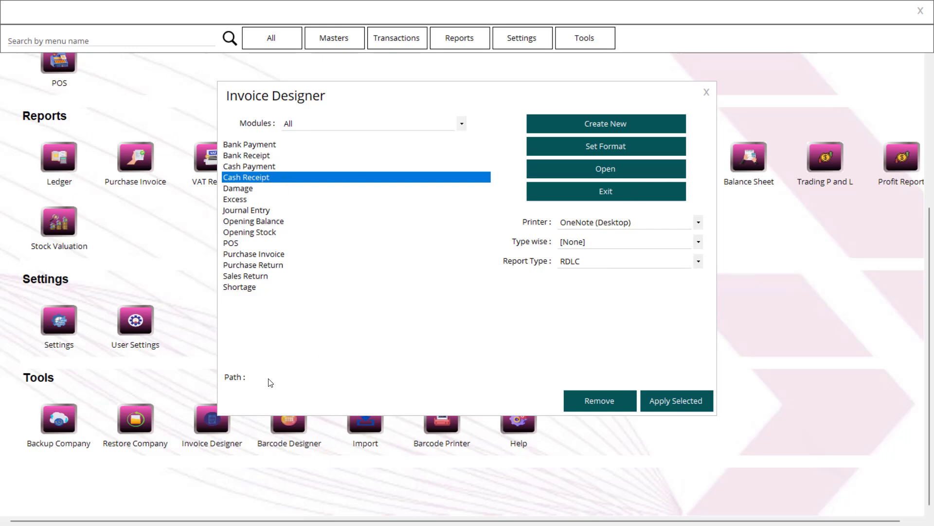
pyautogui.click(606, 146)
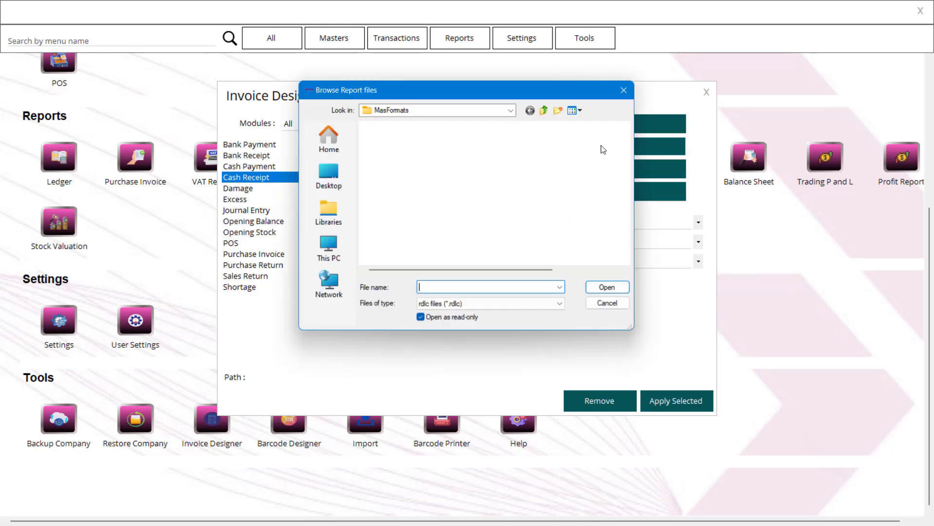
pyautogui.scroll(-5, 432, 218)
pyautogui.scroll(2, 432, 218)
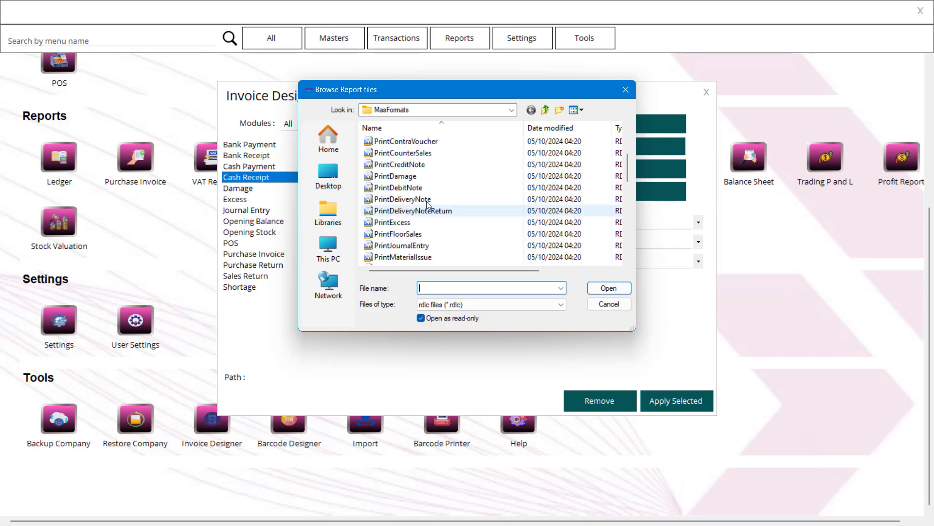
pyautogui.scroll(2, 430, 208)
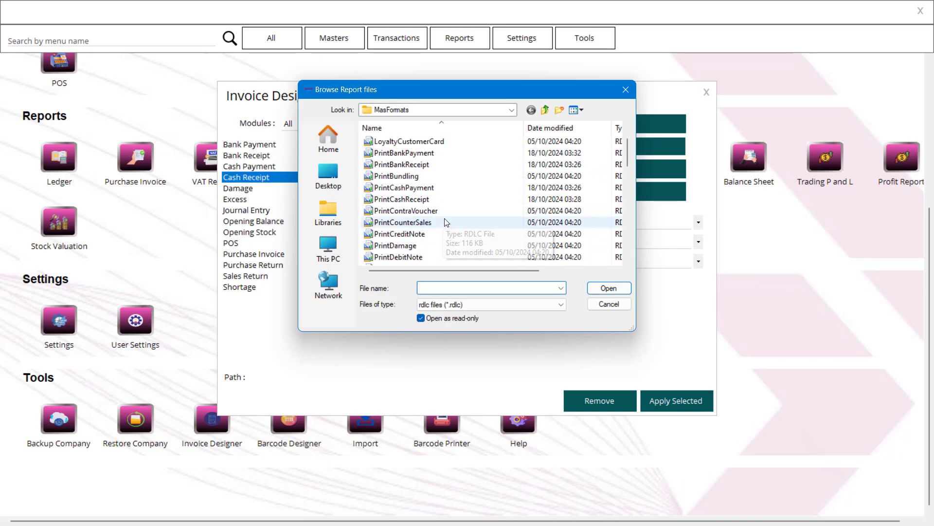
pyautogui.doubleClick(430, 202)
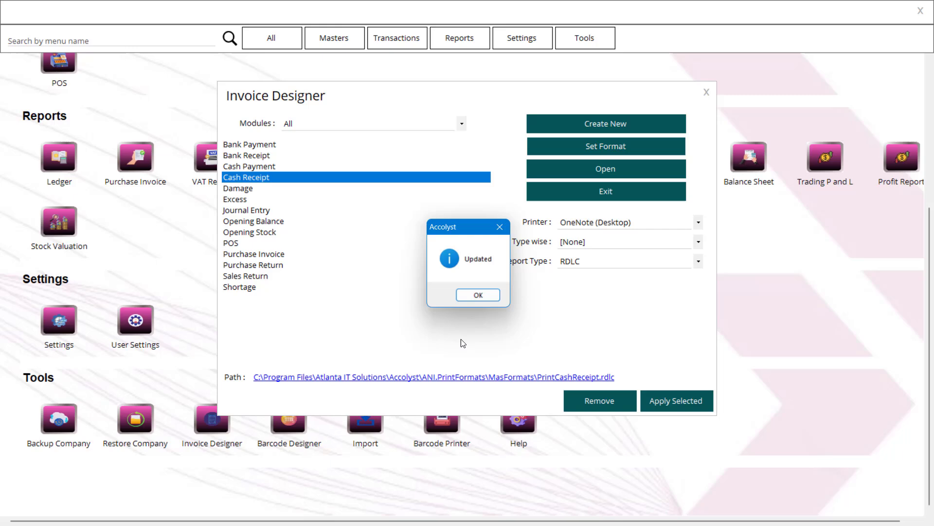
pyautogui.click(477, 294)
pyautogui.click(707, 92)
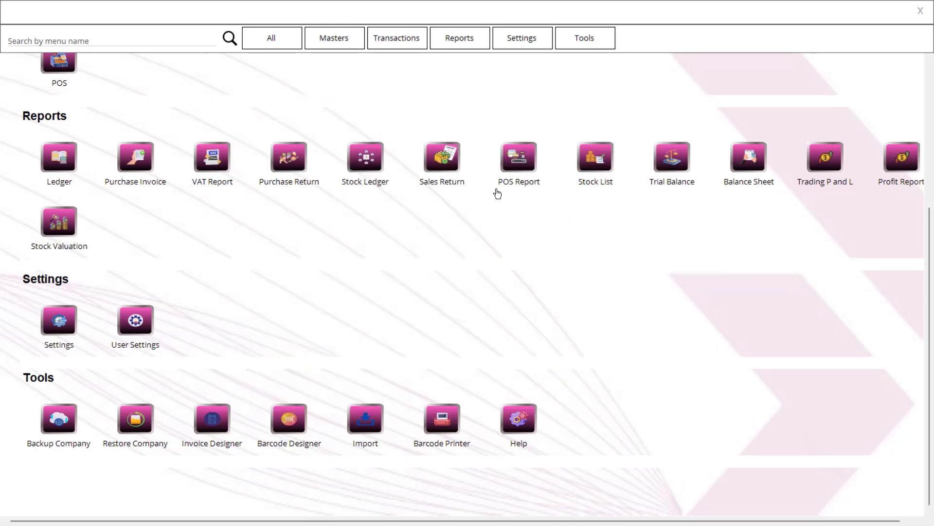
# Open Cash Receipt voucher CR2 and preview its printout, then close the preview and the voucher window
pyautogui.scroll(5, 495, 284)
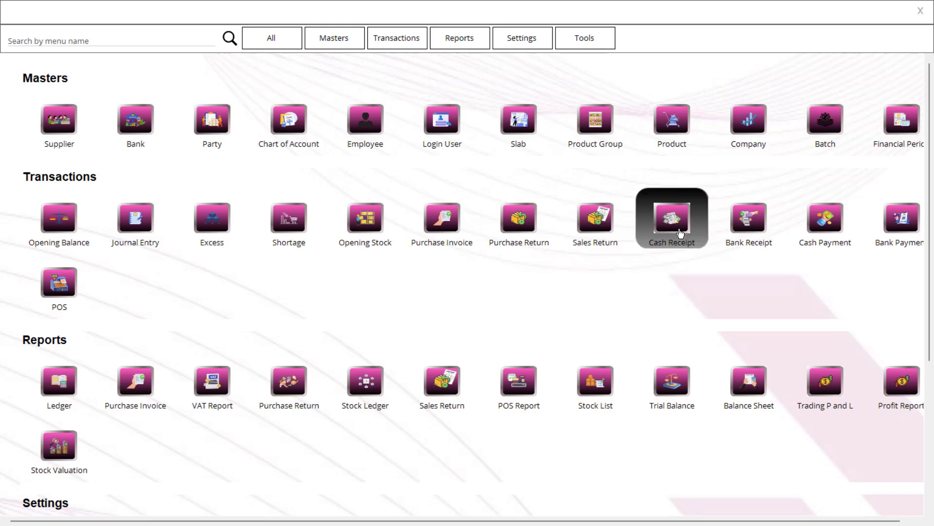
pyautogui.click(680, 234)
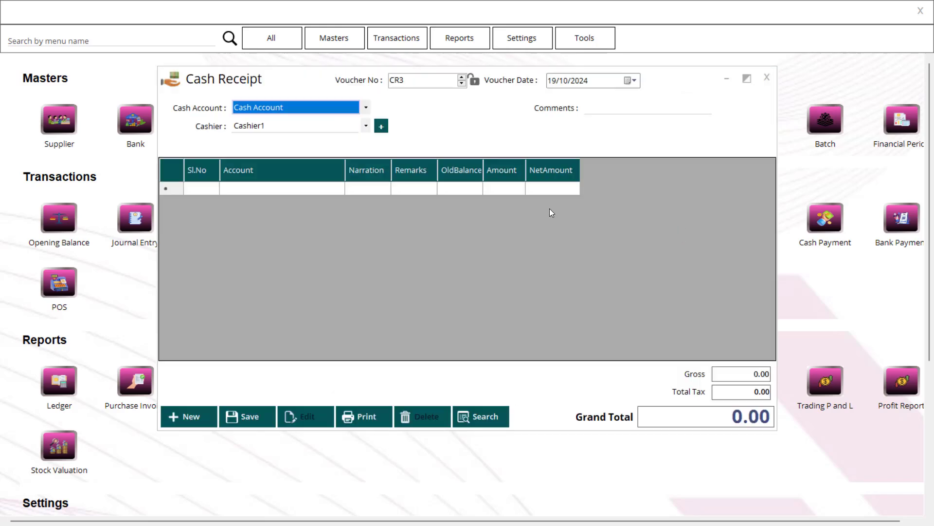
pyautogui.click(461, 77)
pyautogui.click(360, 419)
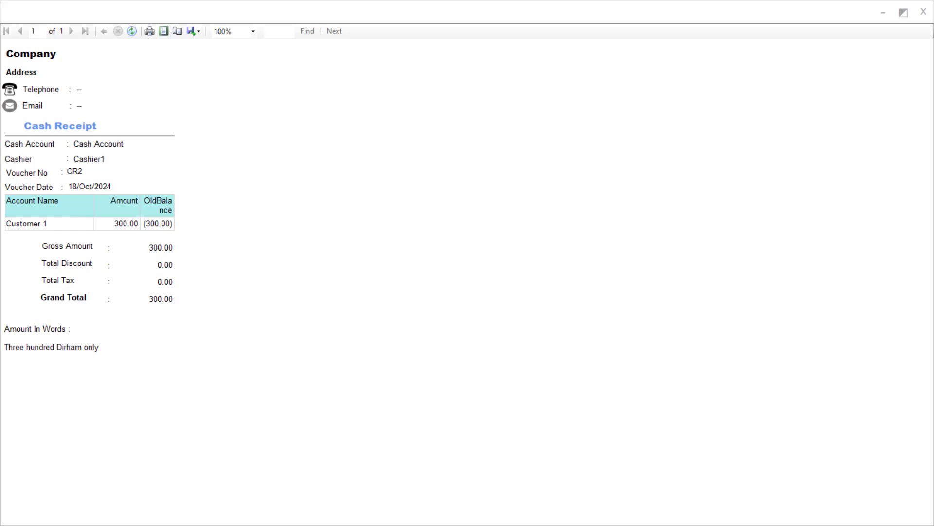
pyautogui.click(923, 10)
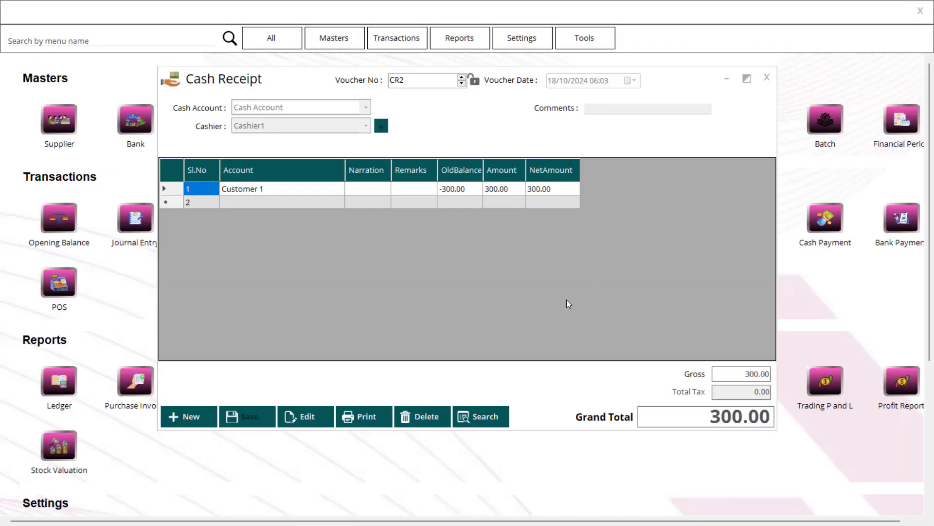
pyautogui.click(768, 76)
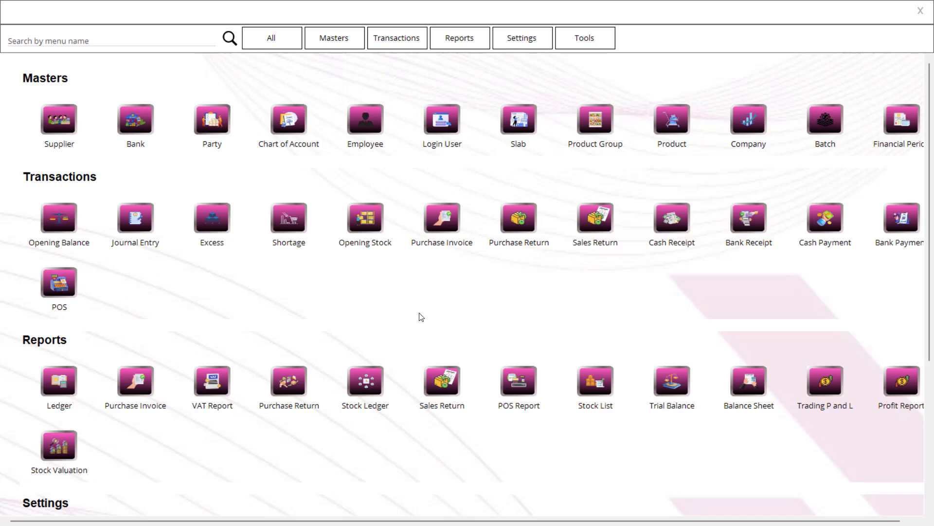
# Reopen the Invoice Designer to view its module list and format options, then close it
pyautogui.scroll(-5, 227, 421)
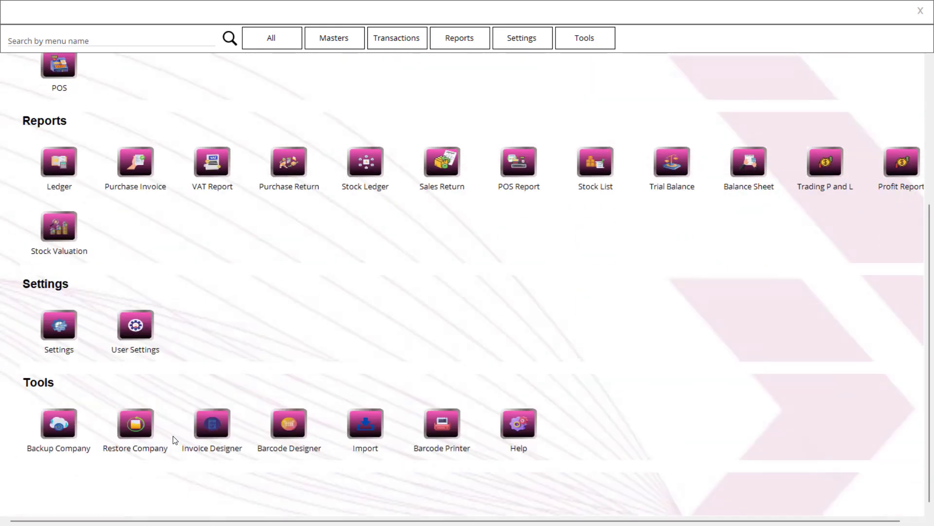
pyautogui.click(205, 431)
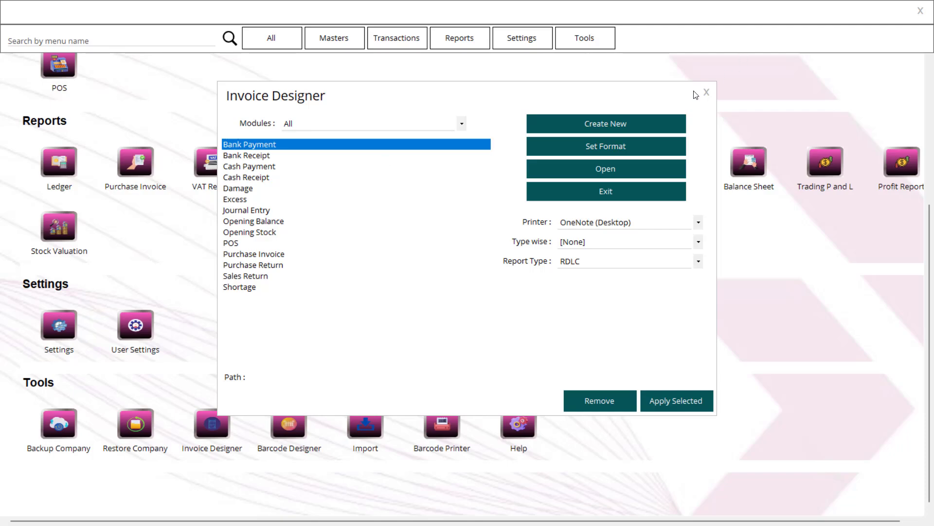
pyautogui.click(706, 92)
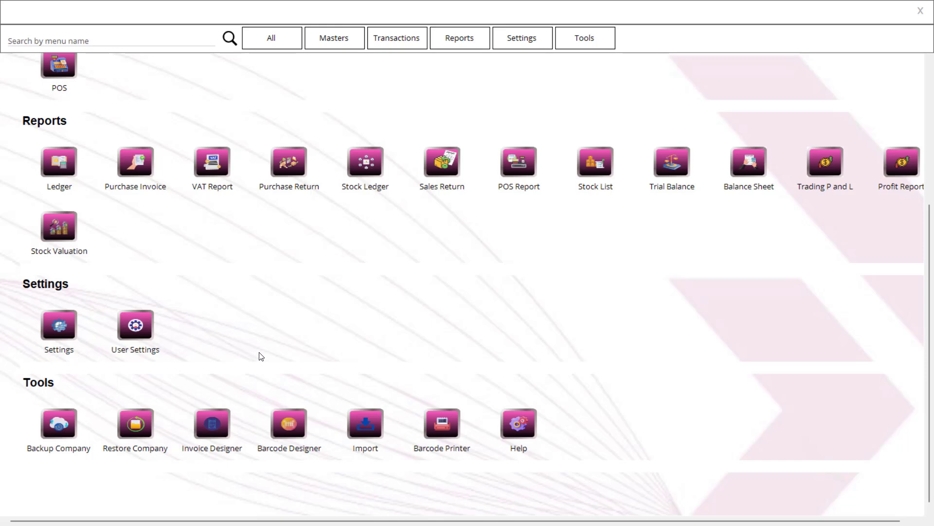
# Switch to File Explorer and examine the three zipped Crystal Reports installers in the Crystal Report folder, then close it
pyautogui.press('super')
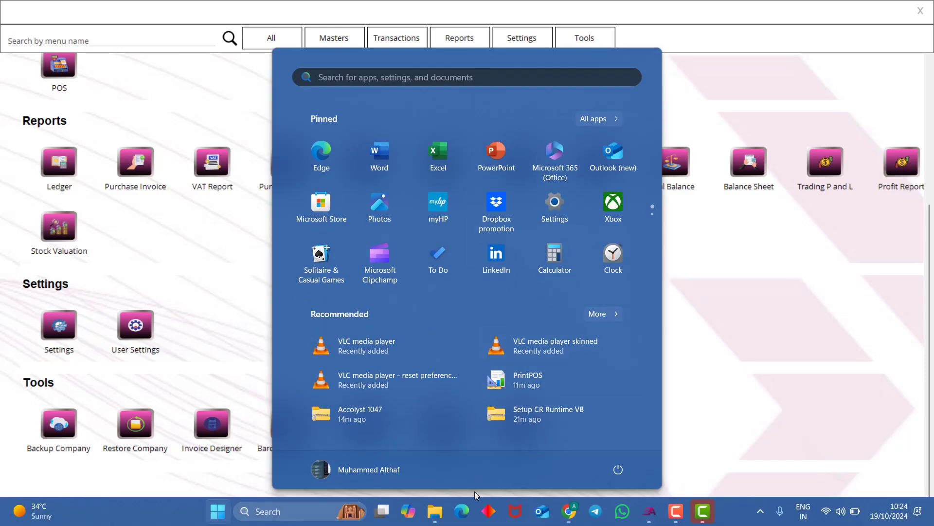
pyautogui.moveTo(434, 511)
pyautogui.click(387, 464)
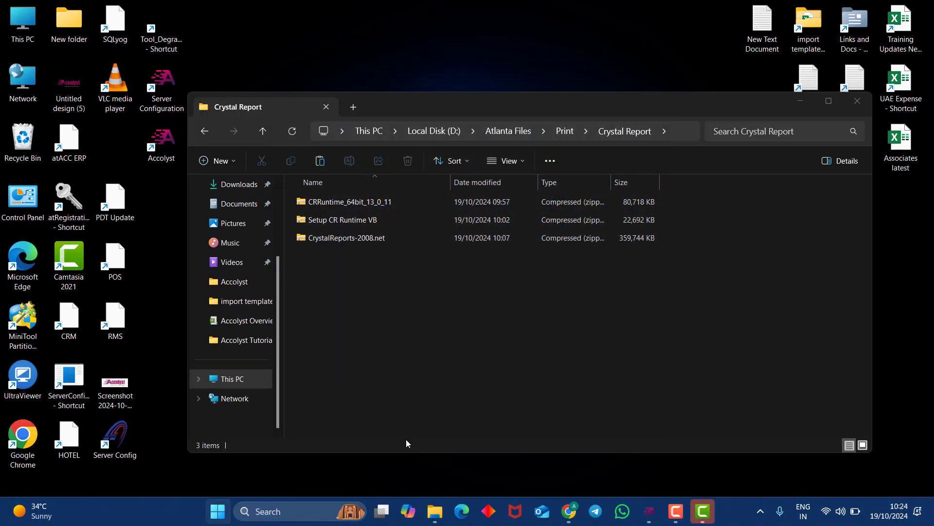
pyautogui.click(379, 241)
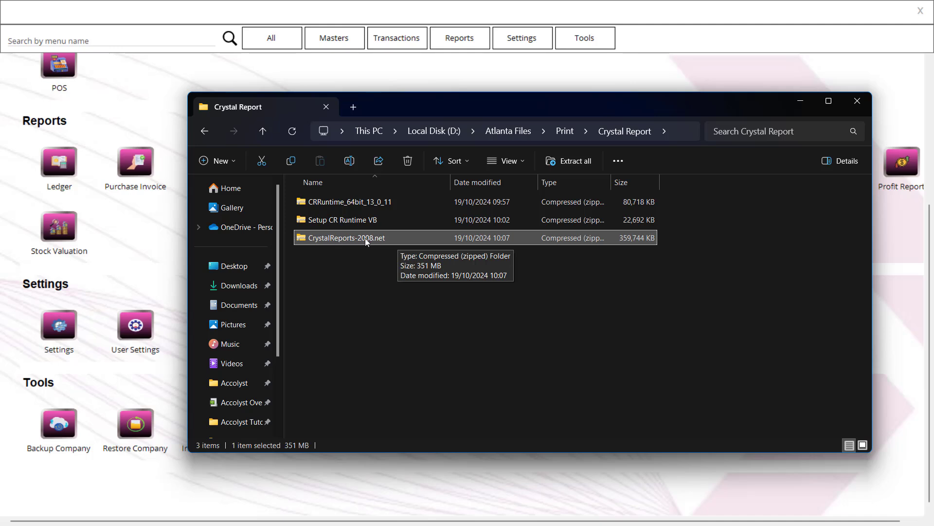
pyautogui.click(366, 207)
pyautogui.press('Down')
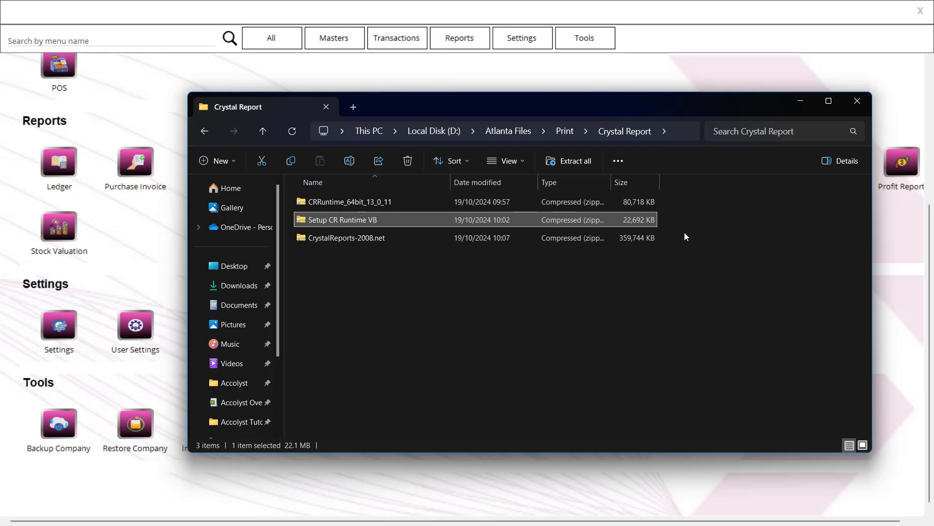
pyautogui.click(856, 103)
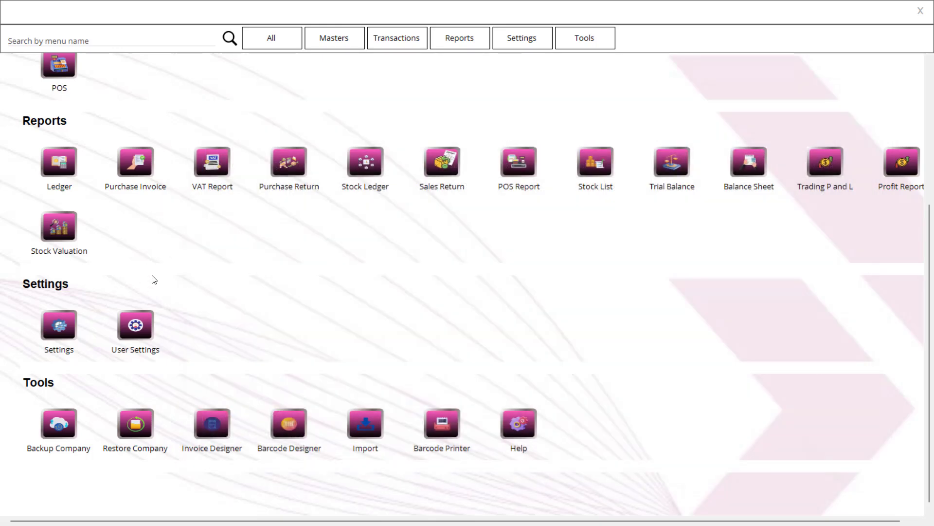
# Open the Invoice Designer, select the Purchase Invoice module and set its report type to Crystal Report
pyautogui.scroll(5, 452, 257)
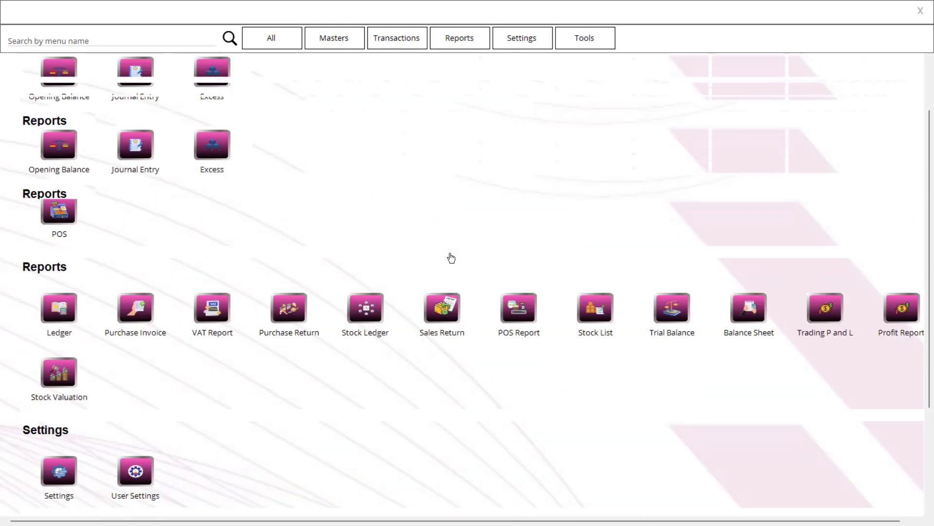
pyautogui.scroll(-5, 452, 257)
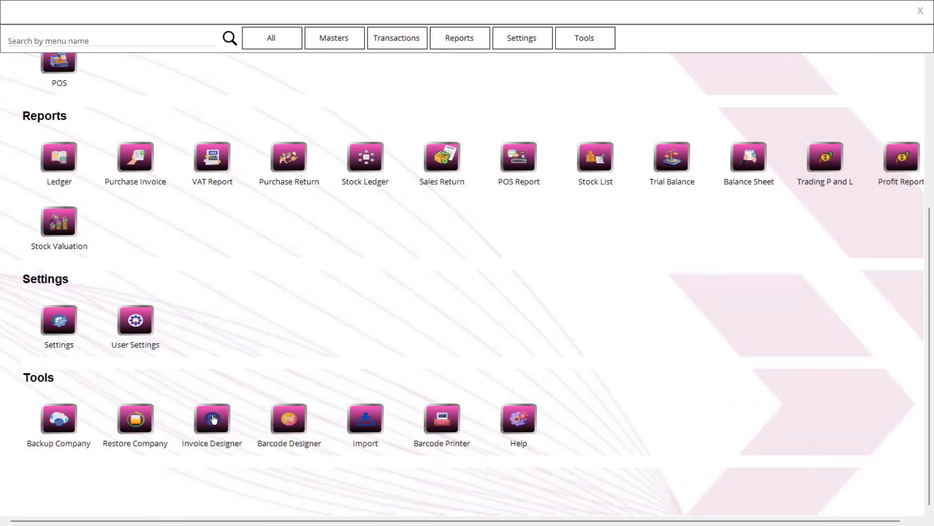
pyautogui.click(212, 418)
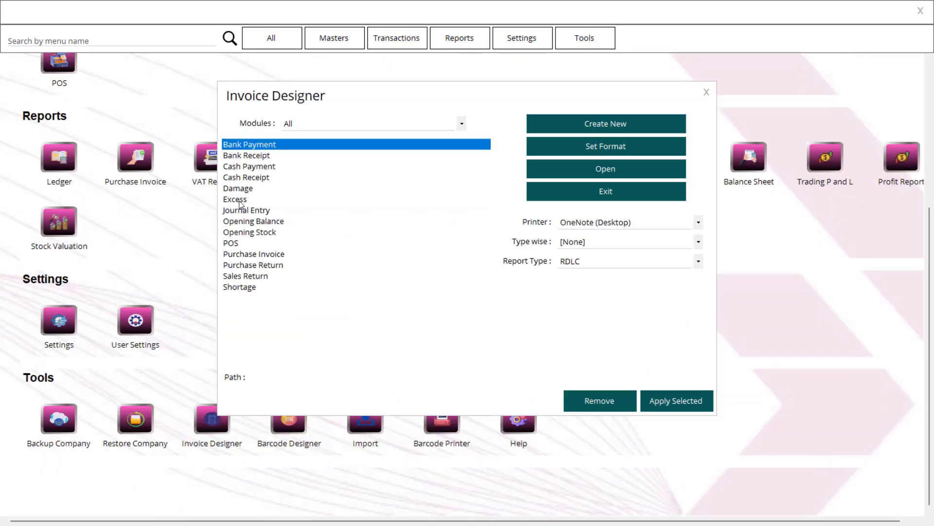
pyautogui.click(263, 254)
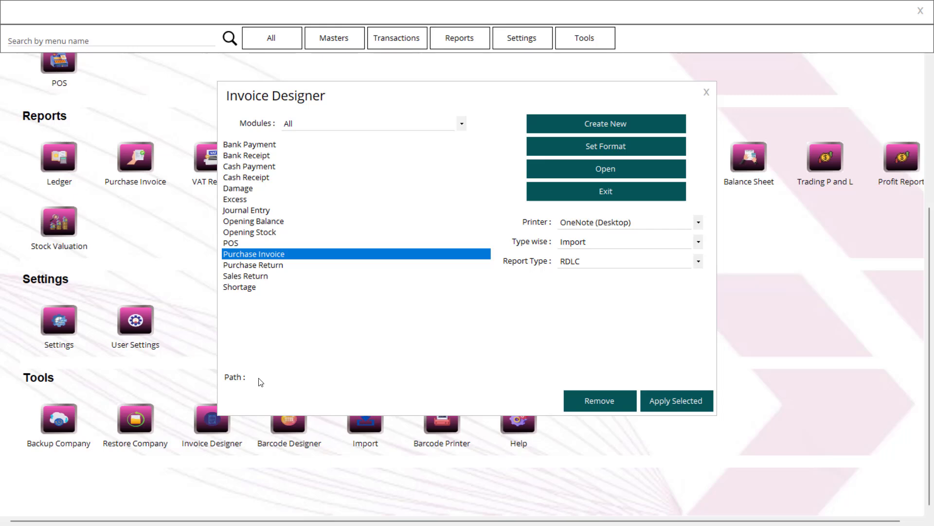
pyautogui.click(578, 263)
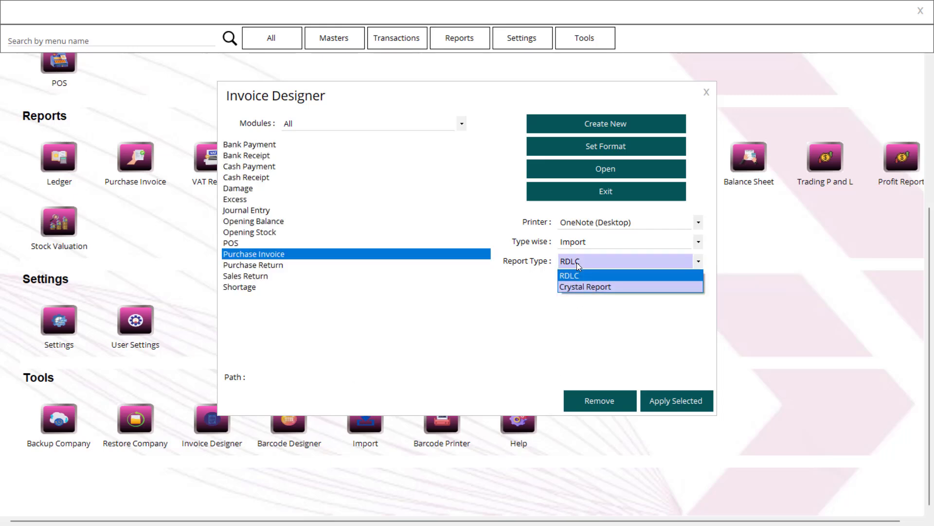
pyautogui.click(584, 288)
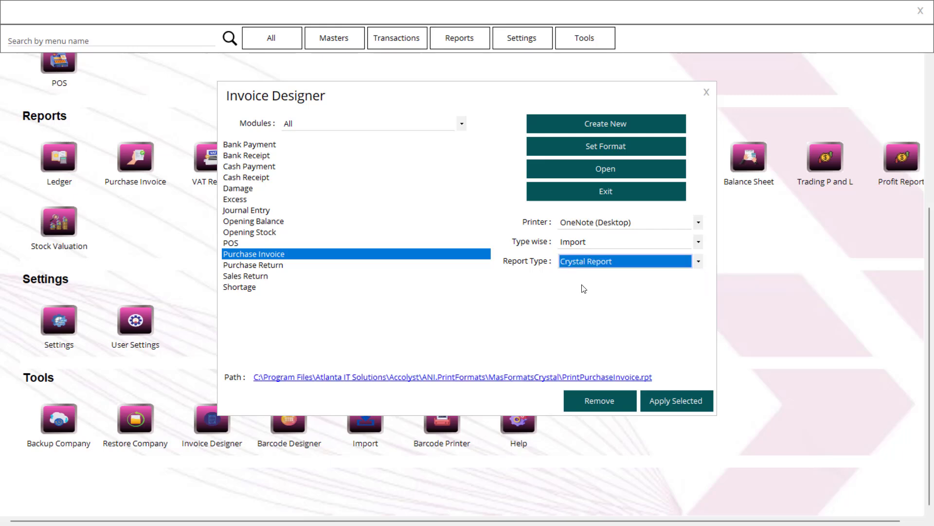
# Switch the Purchase Invoice report type to RDLC to check its format path
pyautogui.click(598, 263)
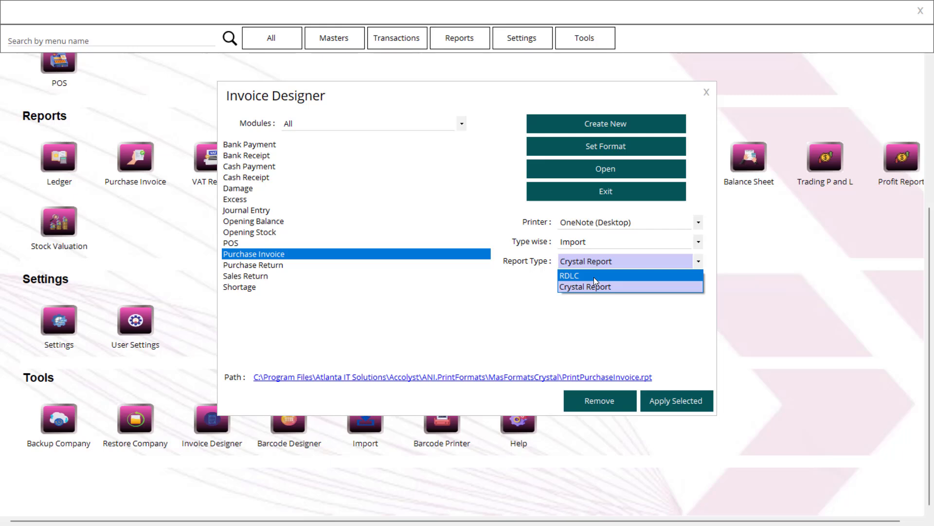
pyautogui.click(594, 276)
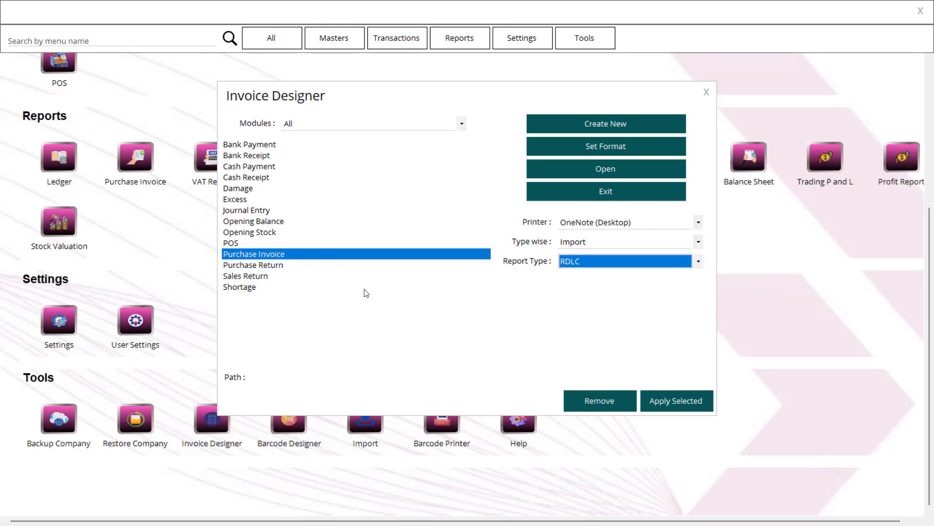
pyautogui.click(596, 264)
pyautogui.click(594, 277)
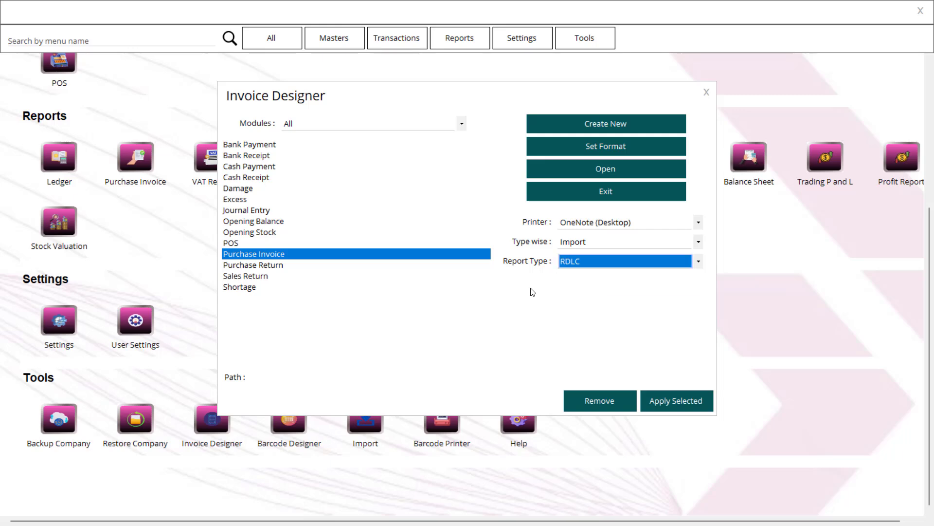
pyautogui.click(584, 266)
pyautogui.click(619, 277)
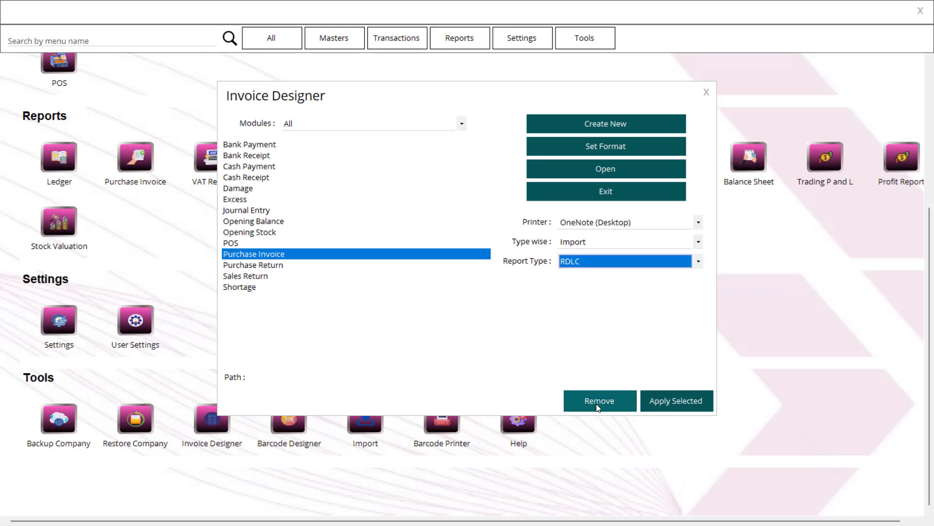
pyautogui.click(594, 265)
pyautogui.click(590, 297)
# Set the report type to Crystal Report and remove the current Purchase Invoice format
pyautogui.click(604, 263)
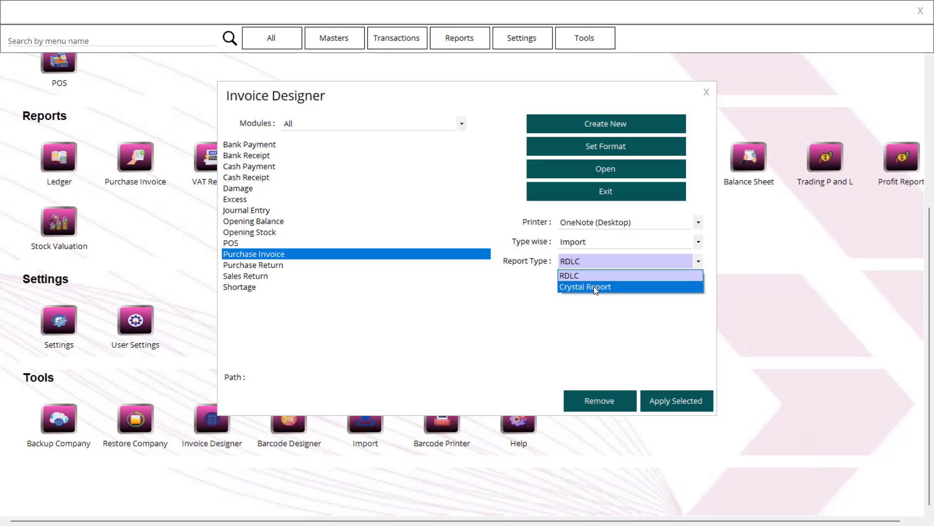
pyautogui.click(592, 287)
pyautogui.click(611, 410)
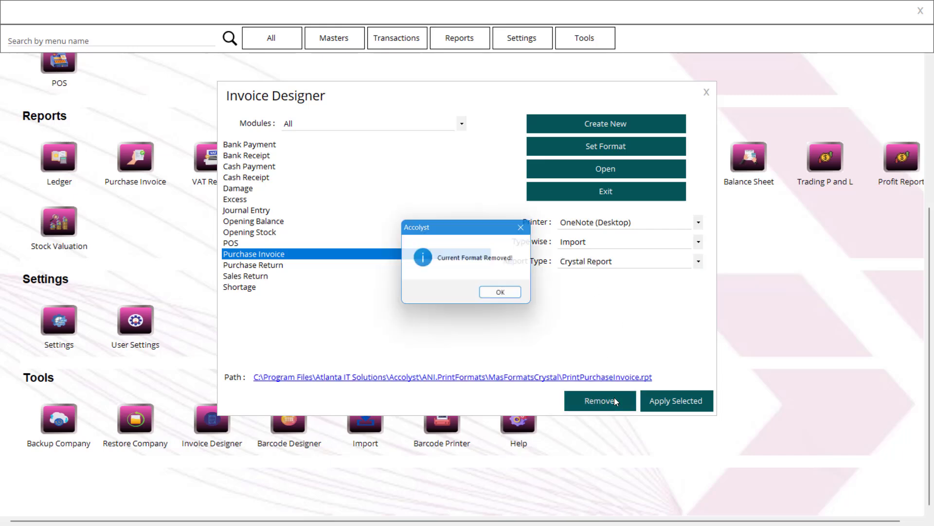
pyautogui.click(507, 295)
# With Crystal Report as the report type, set the Purchase Invoice format to PrintPurchaseInvoice from the MasFormatsCrystal folder
pyautogui.click(595, 263)
pyautogui.click(592, 275)
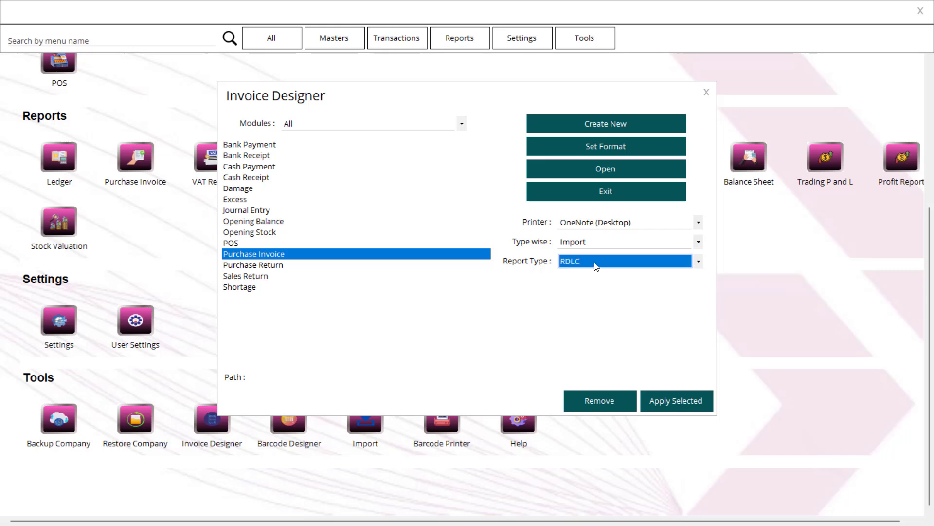
pyautogui.click(595, 264)
pyautogui.click(600, 288)
pyautogui.click(612, 152)
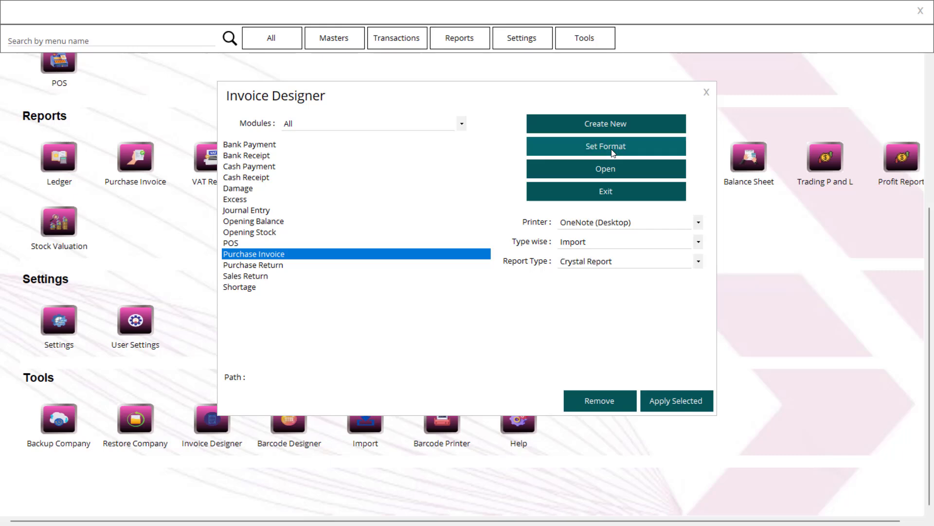
pyautogui.click(546, 110)
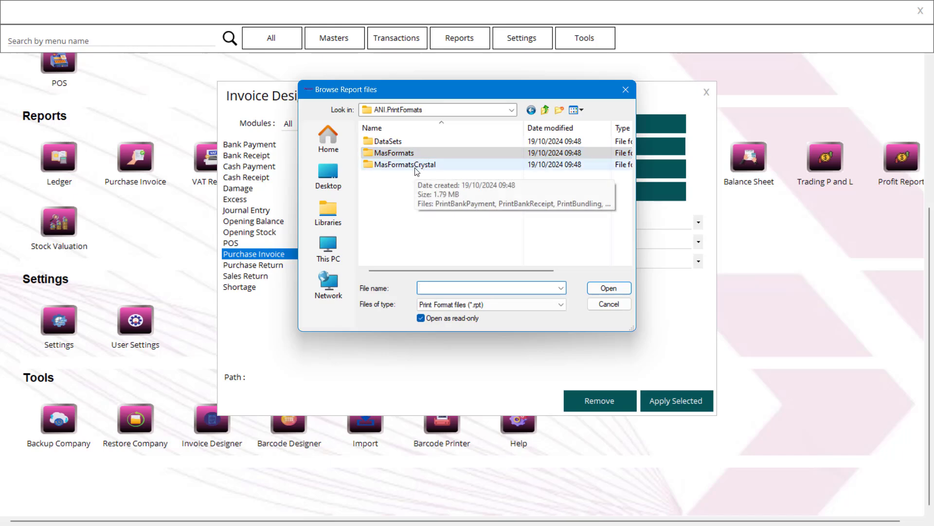
pyautogui.doubleClick(417, 165)
pyautogui.scroll(-5, 430, 202)
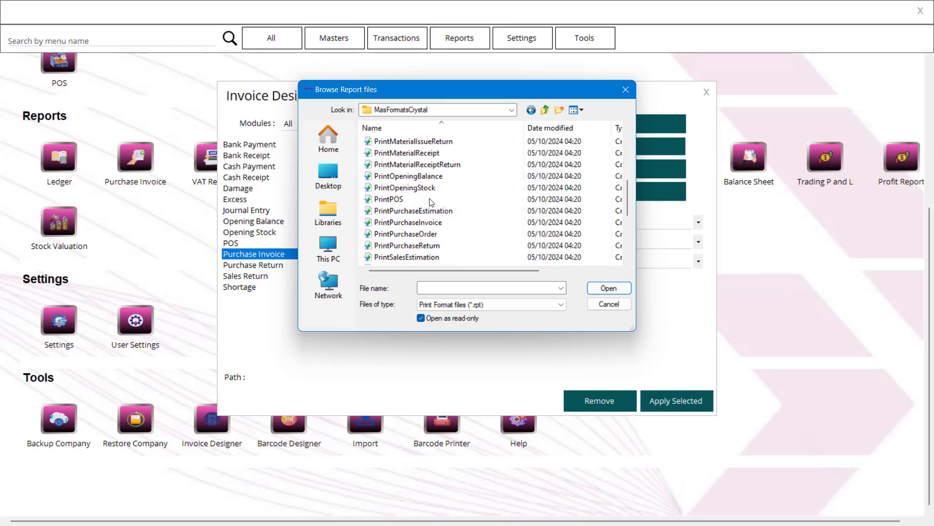
pyautogui.doubleClick(419, 222)
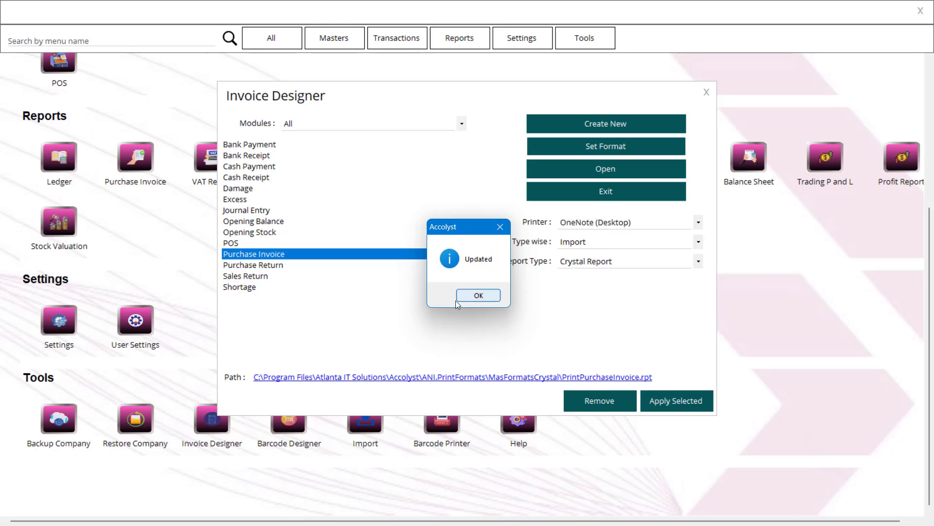
pyautogui.click(475, 295)
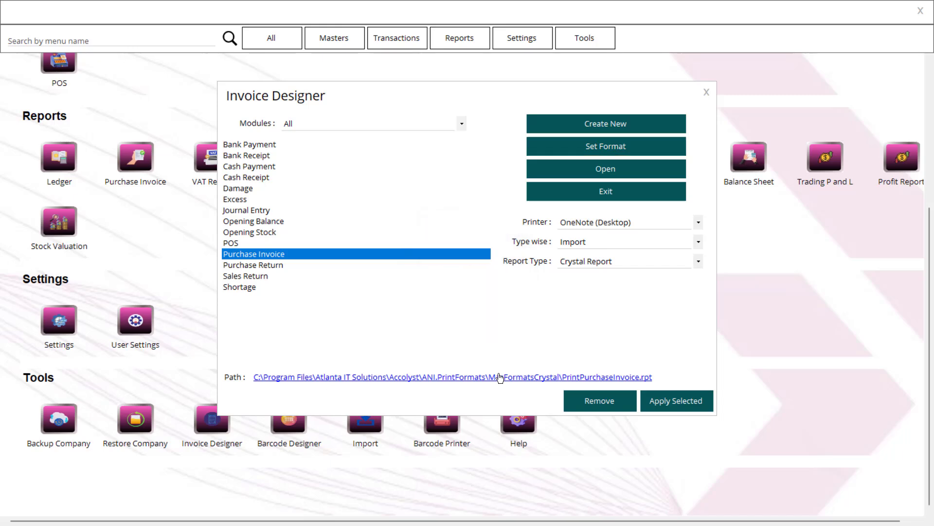
# Review the available report types, keep Crystal Report and close the Invoice Designer
pyautogui.click(584, 263)
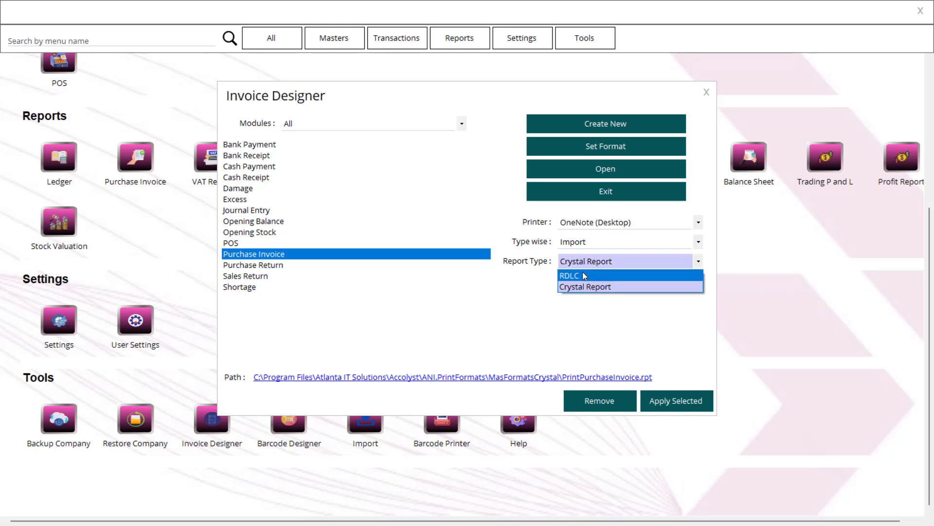
pyautogui.click(541, 294)
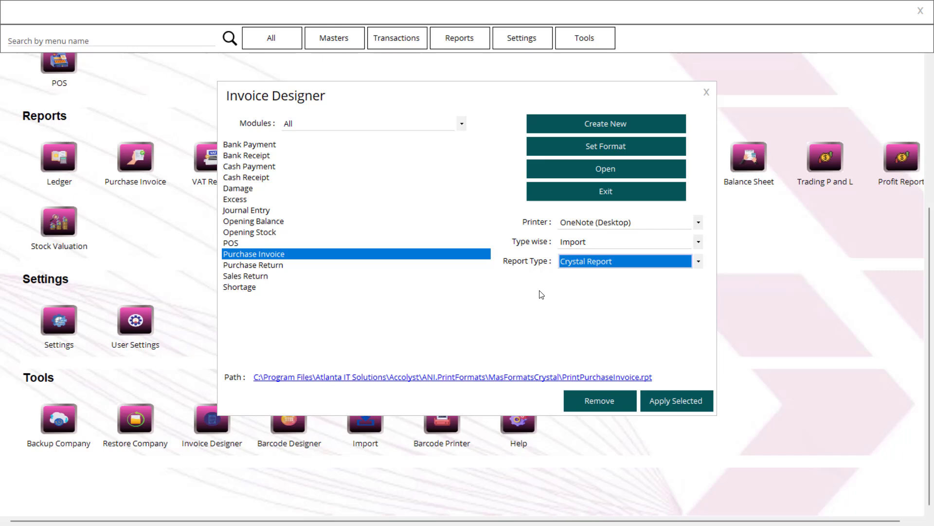
pyautogui.click(707, 92)
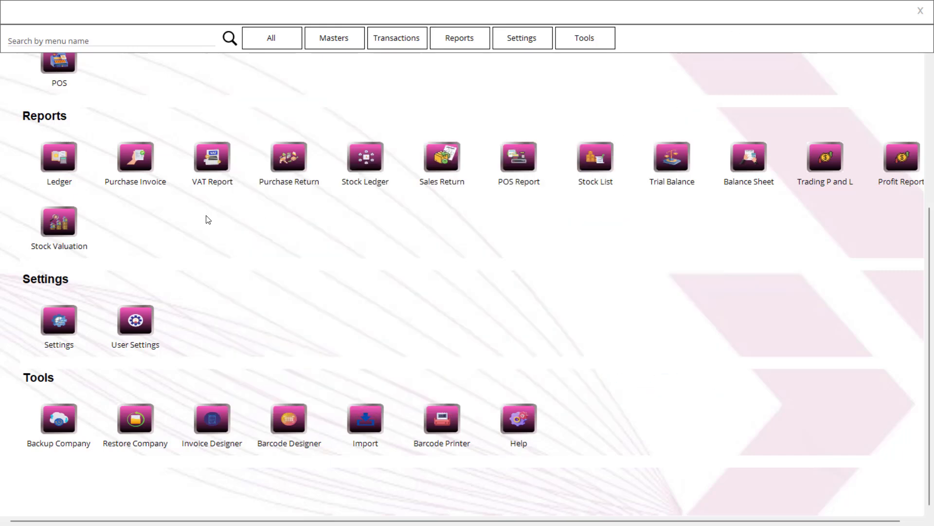
# Bring up purchase invoice voucher PI2, examine its whole print preview, and close the preview and the invoice
pyautogui.scroll(5, 203, 182)
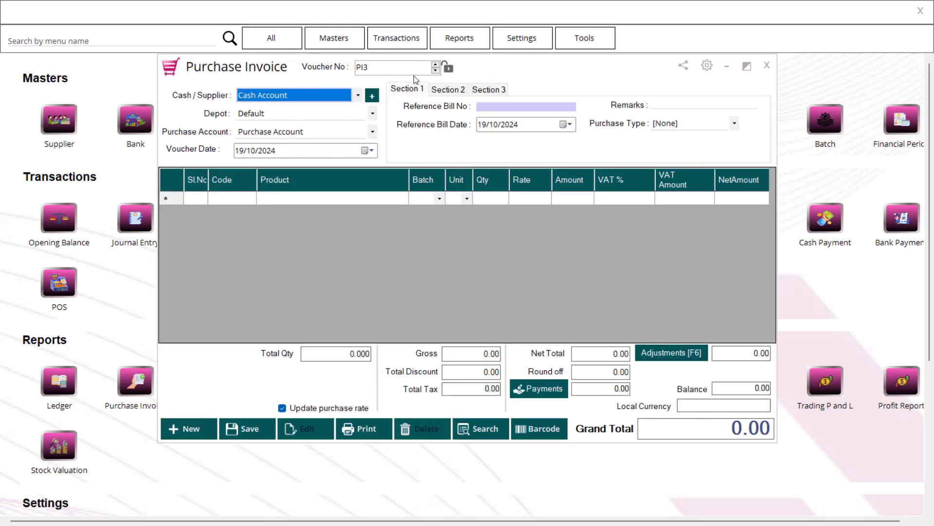
pyautogui.click(436, 70)
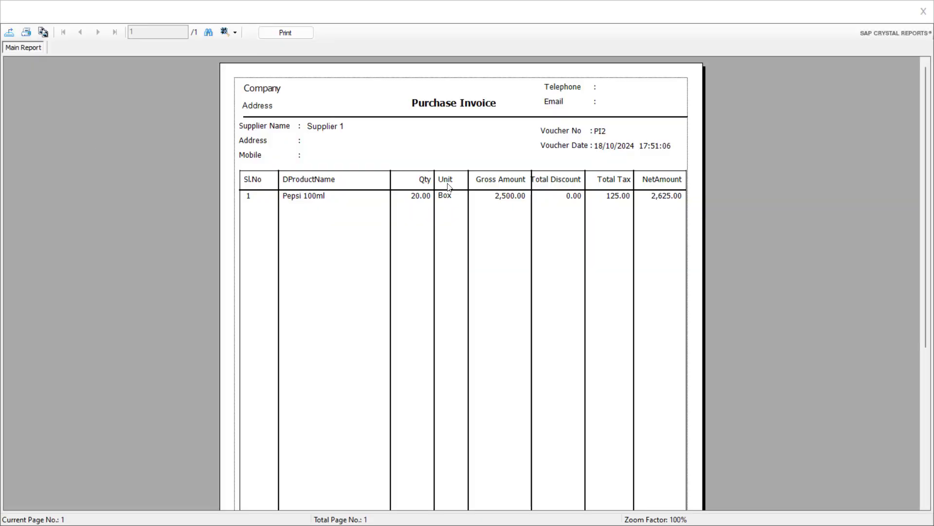
pyautogui.scroll(-4, 494, 221)
pyautogui.scroll(5, 494, 221)
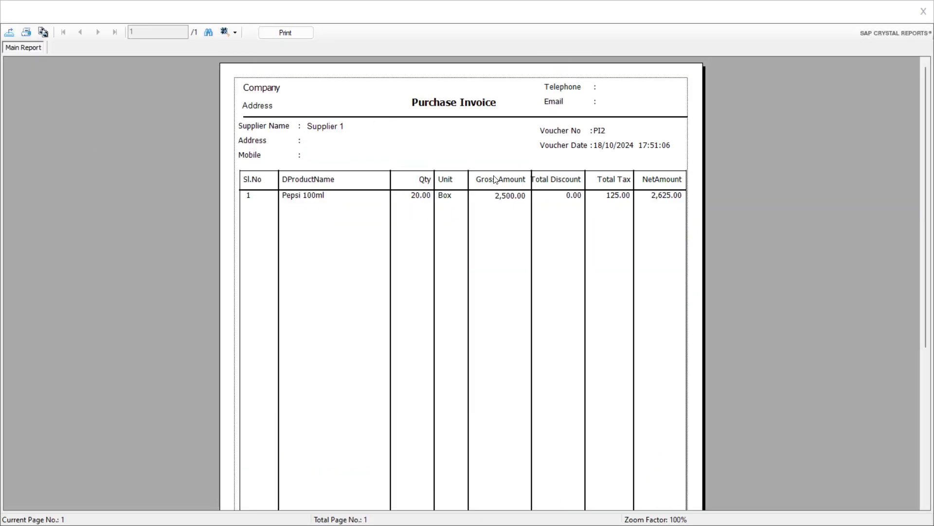
pyautogui.scroll(-4, 457, 219)
pyautogui.scroll(4, 456, 217)
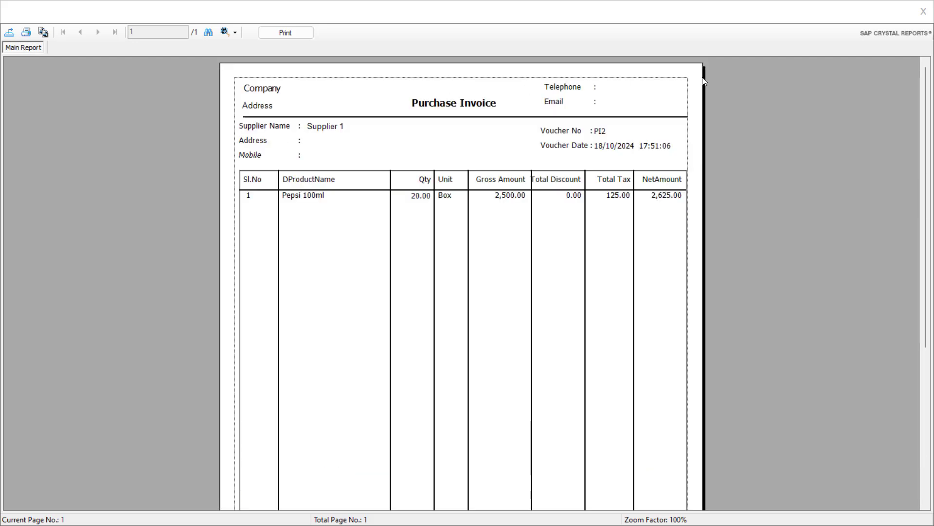
pyautogui.click(923, 11)
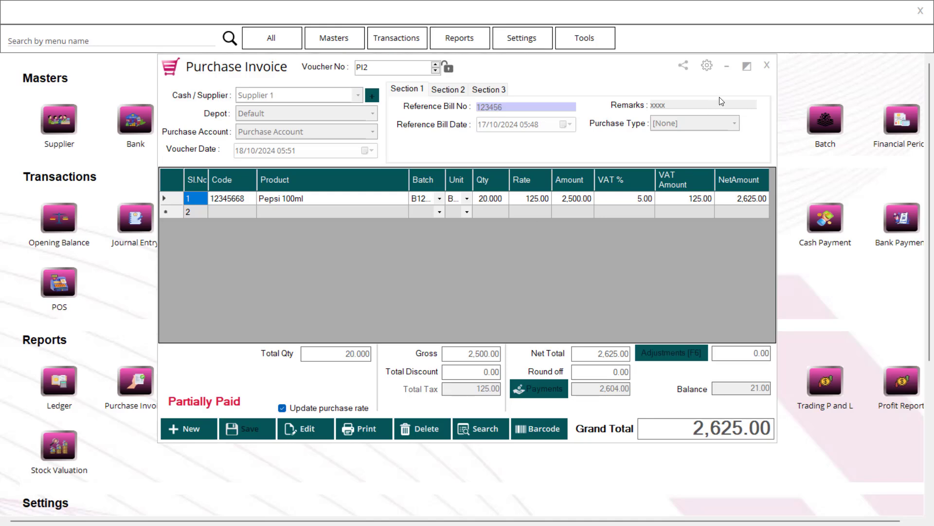
pyautogui.click(767, 67)
pyautogui.scroll(-3, 262, 334)
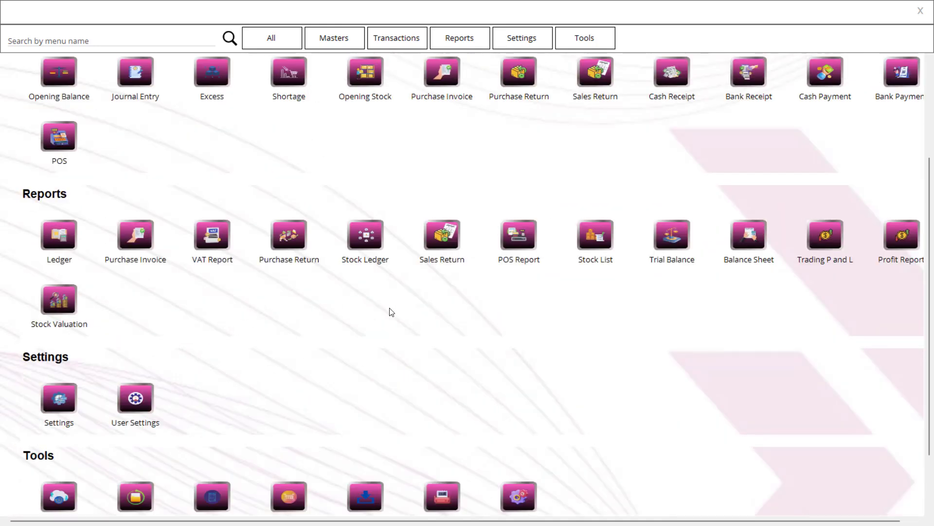
# Launch Crystal Reports 2008 from the Windows search
pyautogui.press('super')
pyautogui.write('cryst')
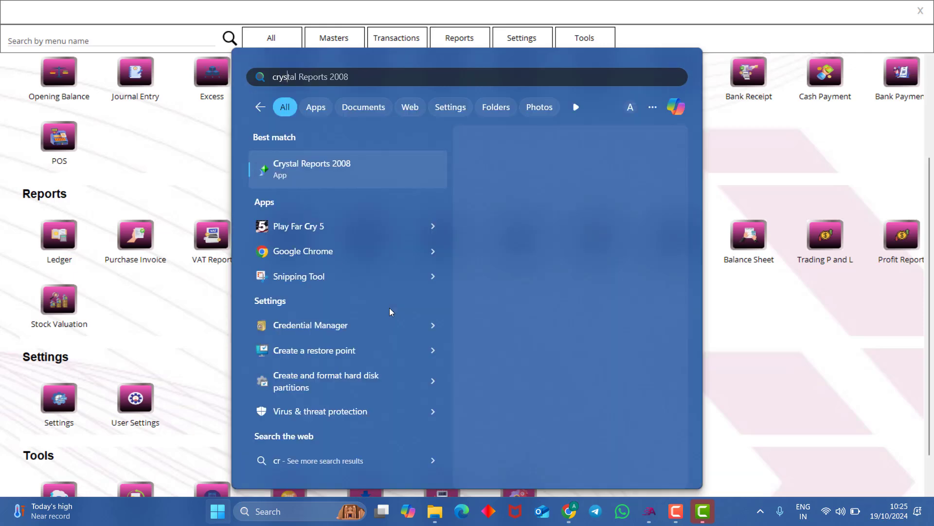
pyautogui.click(365, 177)
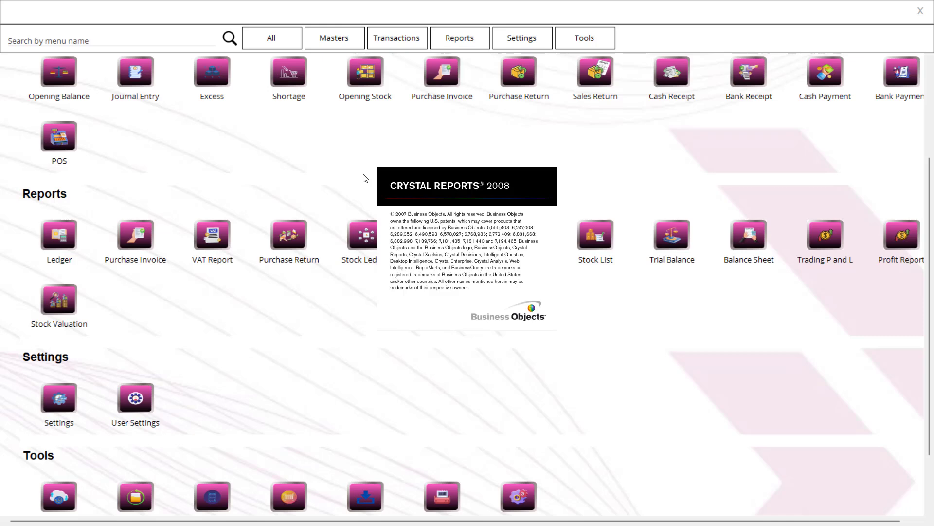
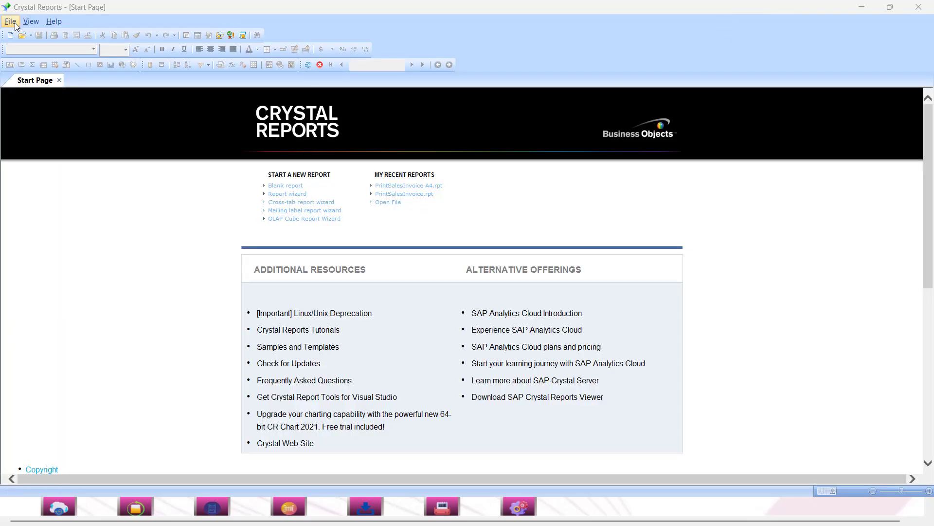
# Start opening an existing report and browse on the C: drive to Program Files, Atlanta IT Solutions, Accolyst
pyautogui.click(10, 22)
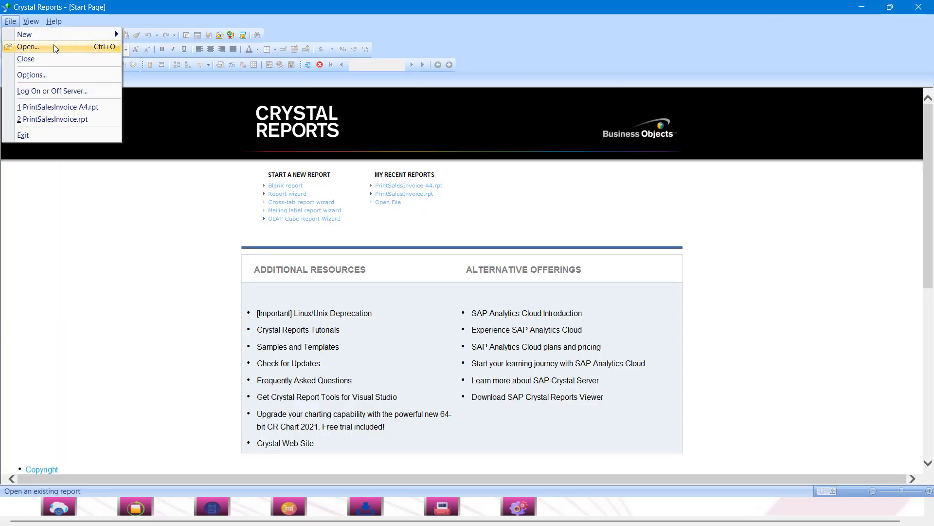
pyautogui.click(28, 46)
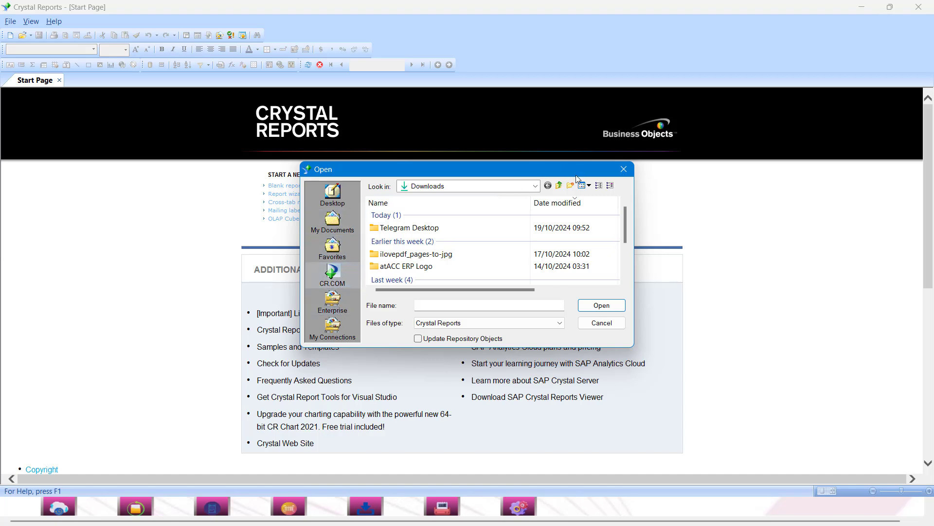
pyautogui.click(535, 187)
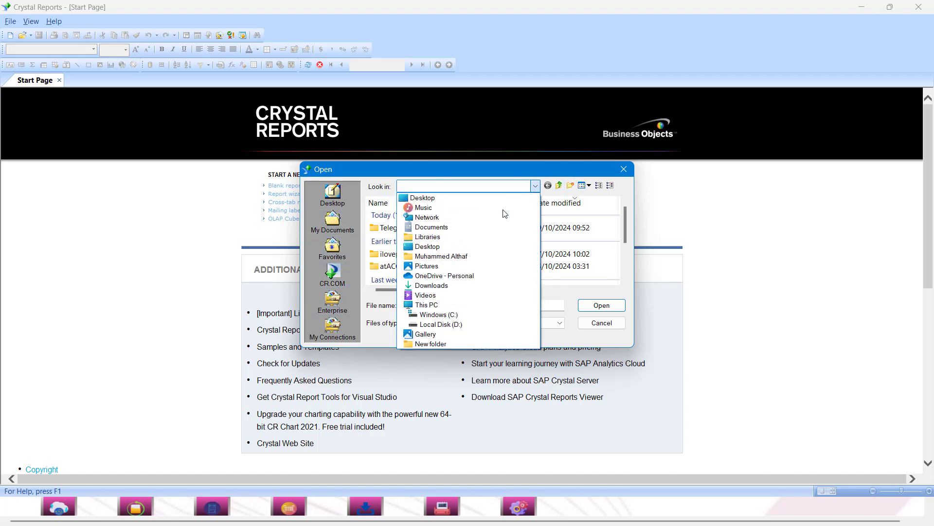
pyautogui.click(477, 305)
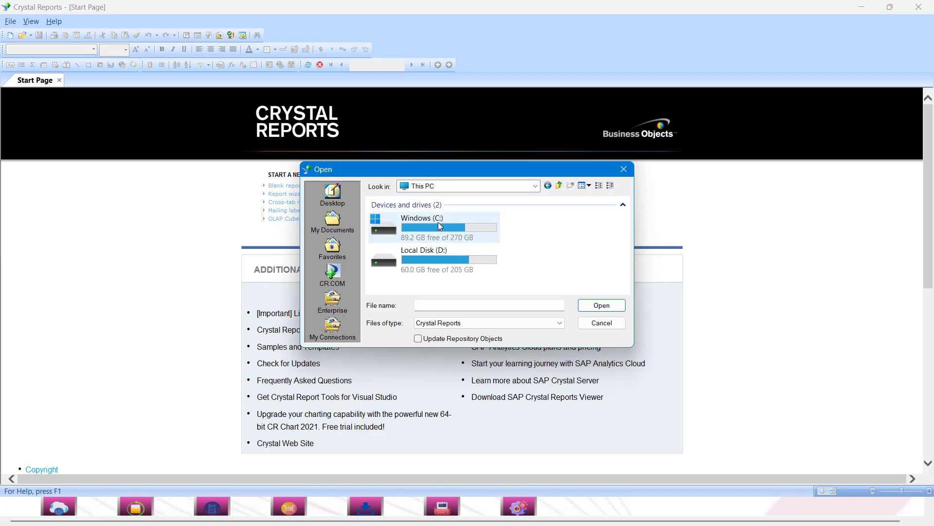
pyautogui.doubleClick(438, 221)
pyautogui.doubleClick(414, 262)
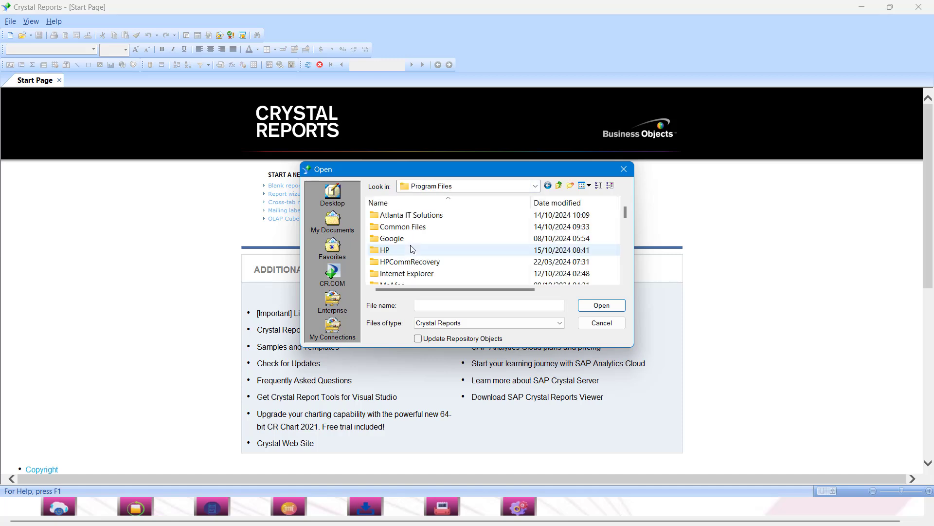
pyautogui.doubleClick(413, 215)
pyautogui.doubleClick(414, 215)
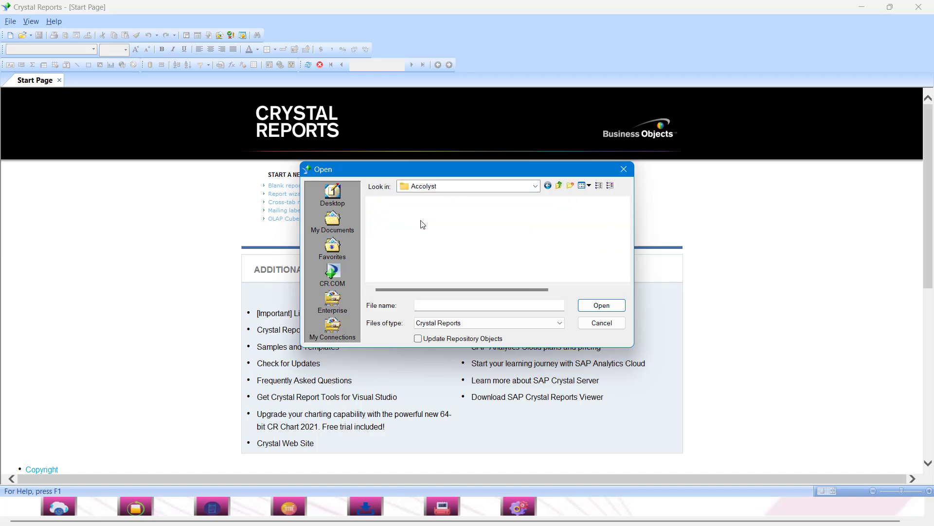
# Open the PrintPurchaseInvoice report from the MasFormatsCrystal folder
pyautogui.doubleClick(422, 273)
pyautogui.click(410, 243)
pyautogui.doubleClick(411, 243)
pyautogui.scroll(-6, 422, 254)
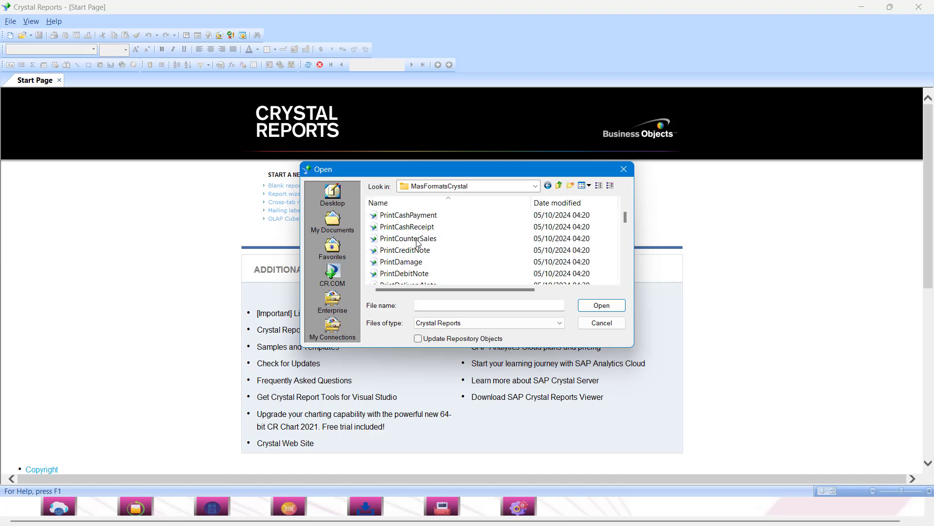
pyautogui.scroll(-4, 424, 260)
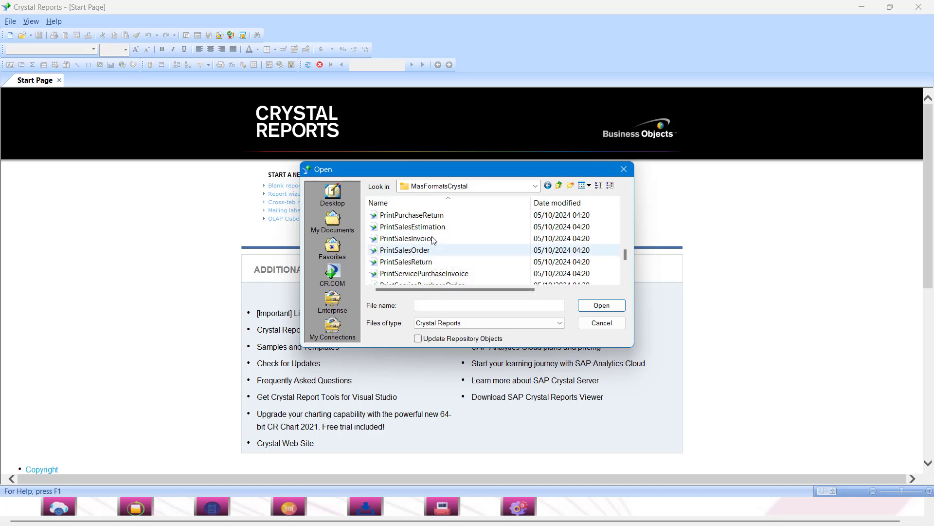
pyautogui.scroll(1, 439, 243)
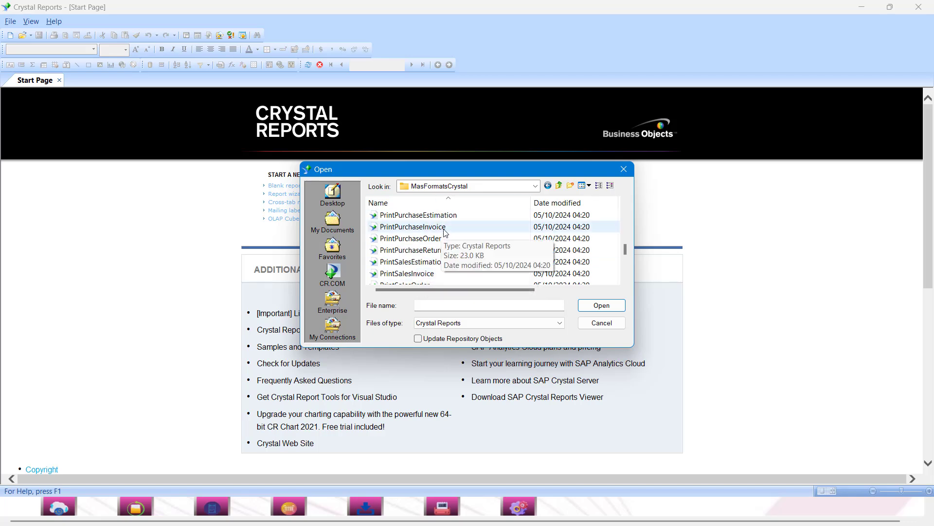
pyautogui.doubleClick(441, 231)
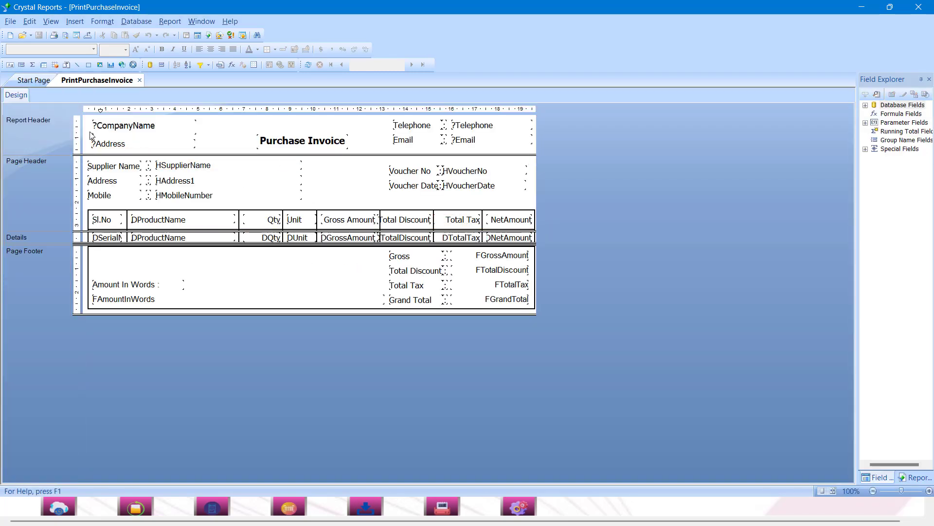
# Examine the Report Header, Page Header, Details and Page Footer objects of the purchase invoice layout
pyautogui.moveTo(86, 120); pyautogui.dragTo(548, 164)
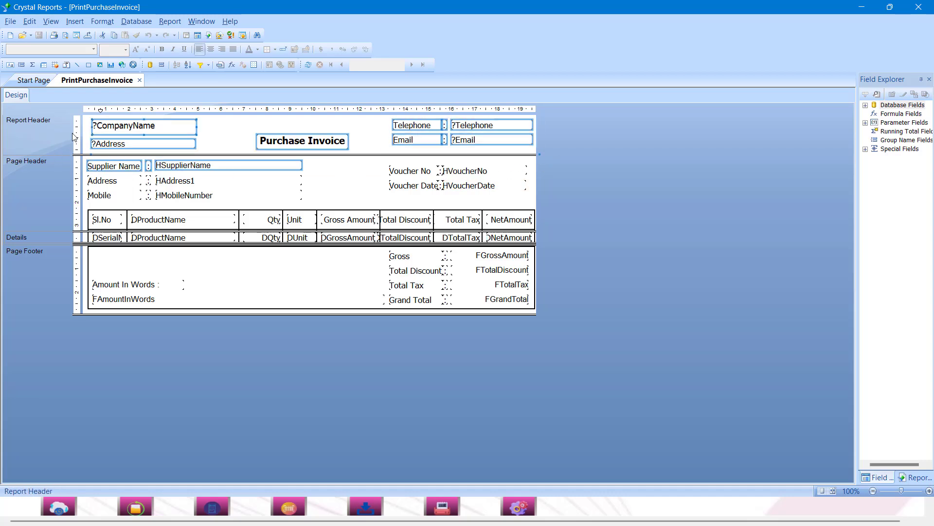
pyautogui.click(82, 119)
pyautogui.moveTo(88, 120); pyautogui.dragTo(542, 202)
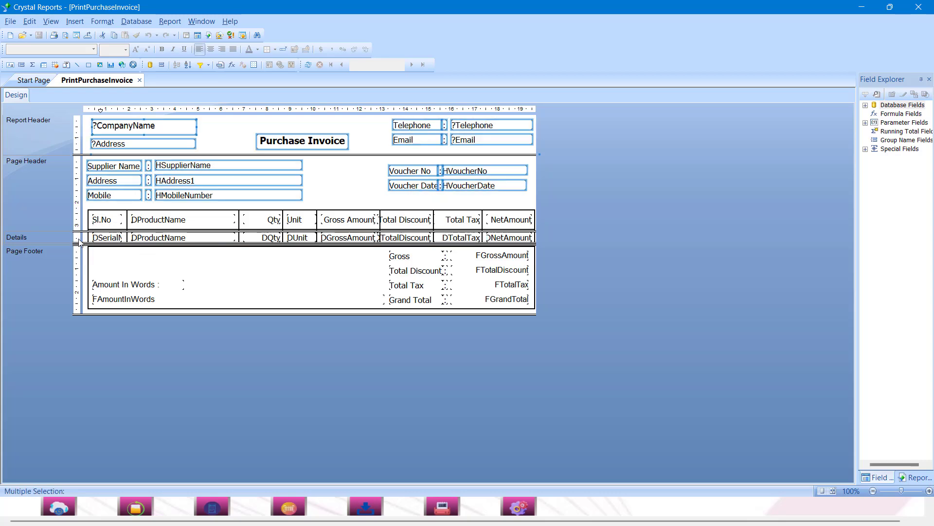
pyautogui.click(108, 239)
pyautogui.click(231, 238)
pyautogui.click(114, 259)
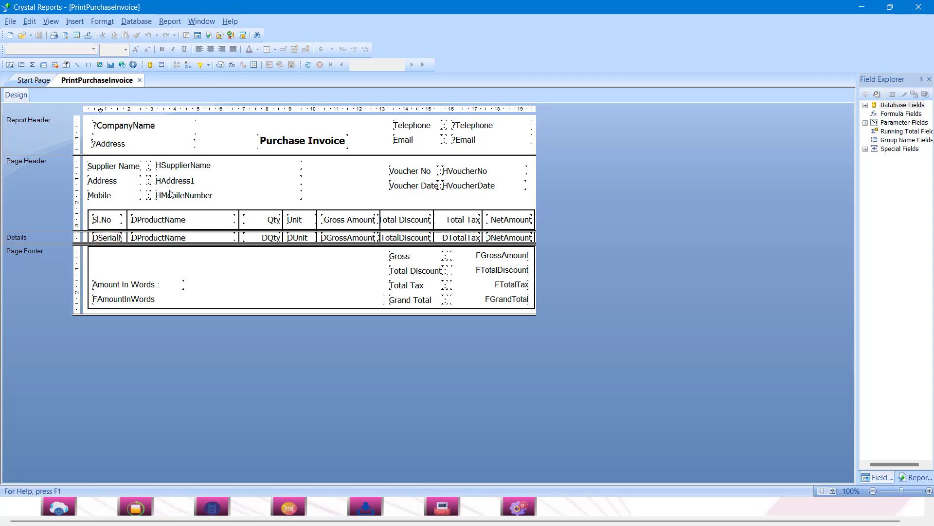
# List the first table's database fields in a widened Field Explorer, and remove the trial field placed in the Page Header
pyautogui.click(866, 105)
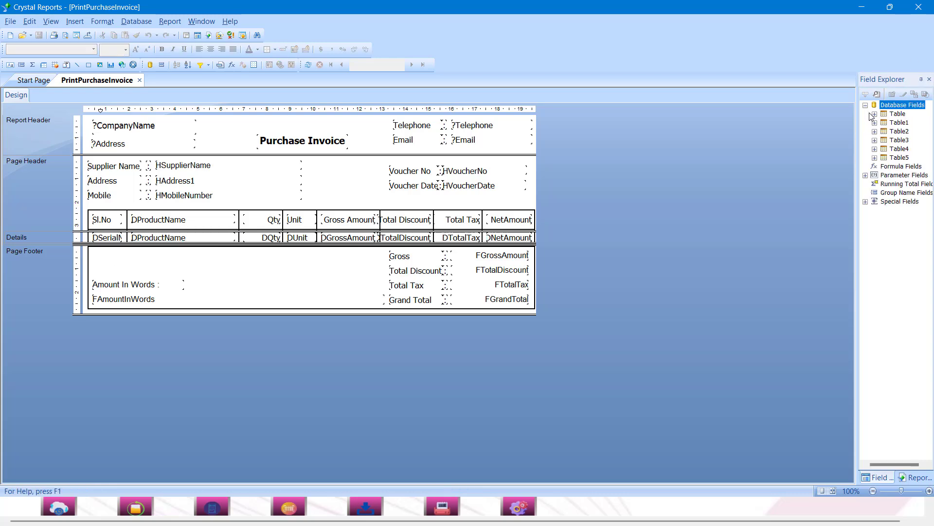
pyautogui.click(875, 114)
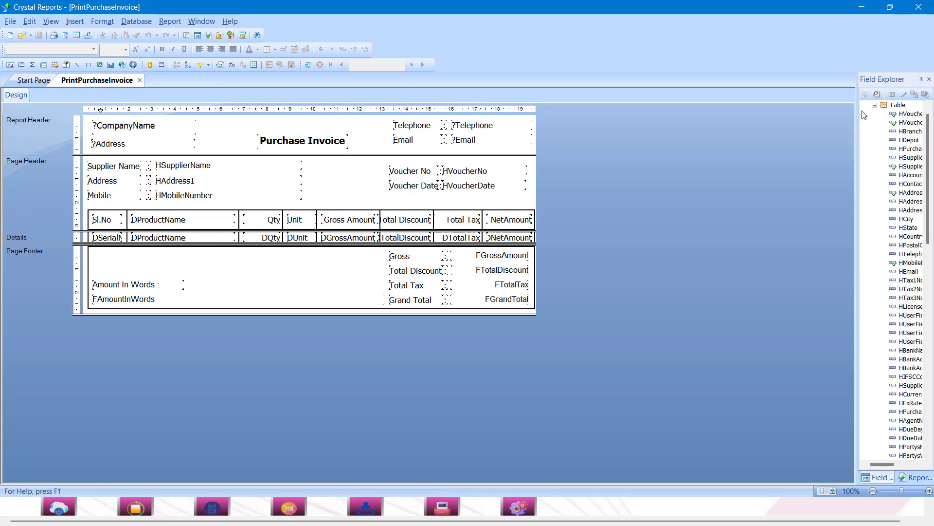
pyautogui.moveTo(859, 122); pyautogui.dragTo(322, 196)
pyautogui.press('Delete')
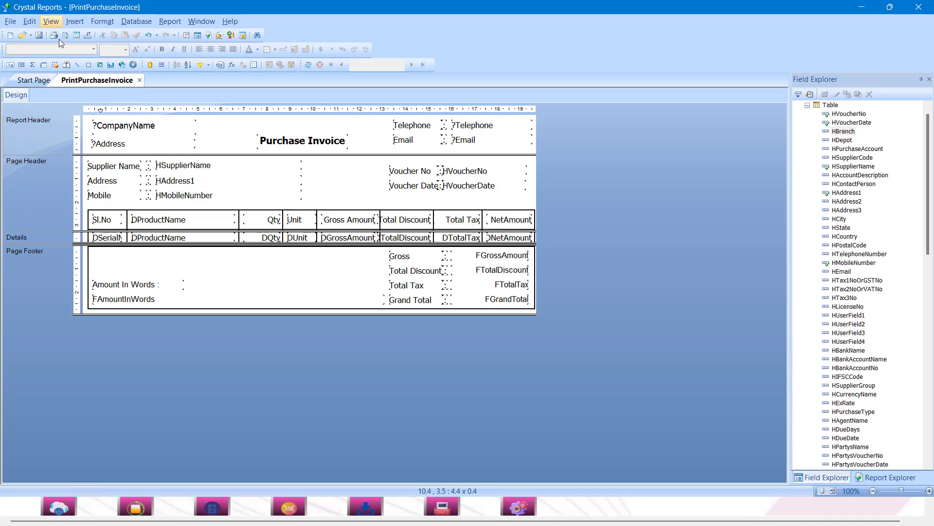
pyautogui.moveTo(292, 205); pyautogui.dragTo(405, 204)
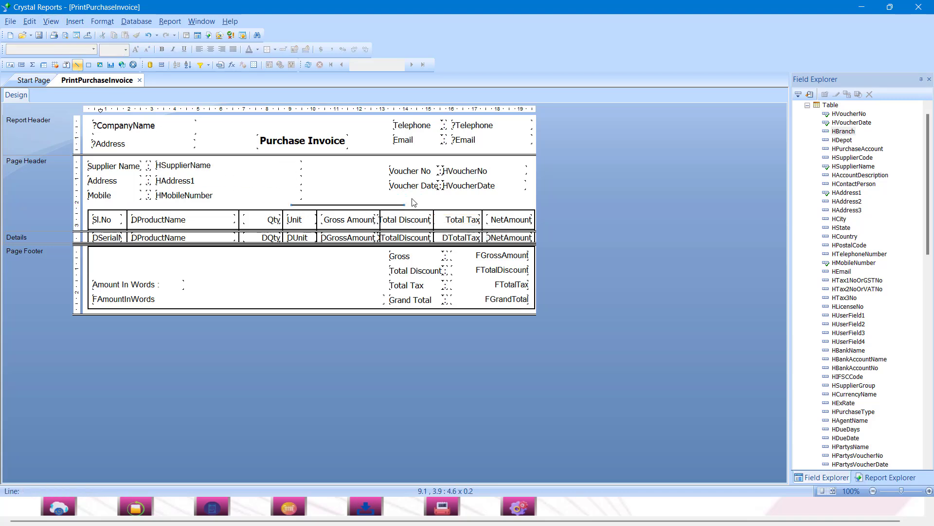
pyautogui.click(74, 21)
pyautogui.click(101, 169)
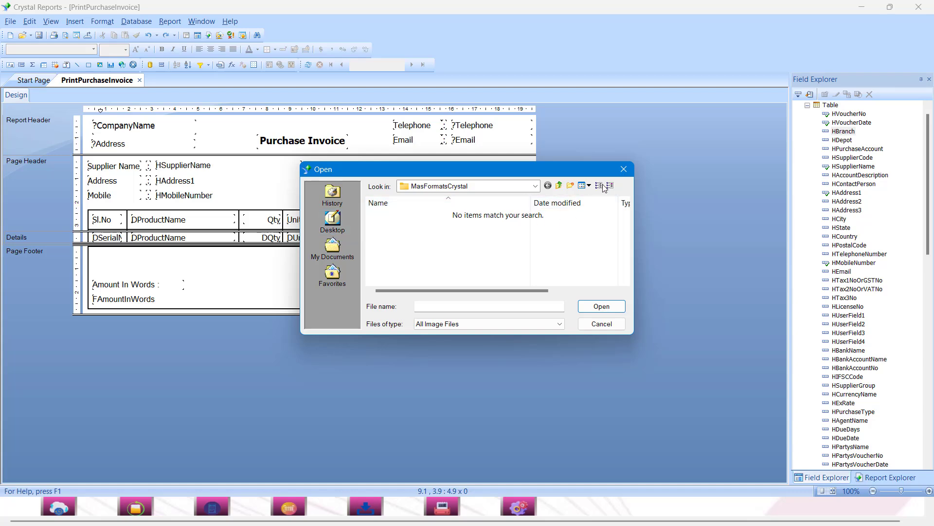
pyautogui.click(332, 222)
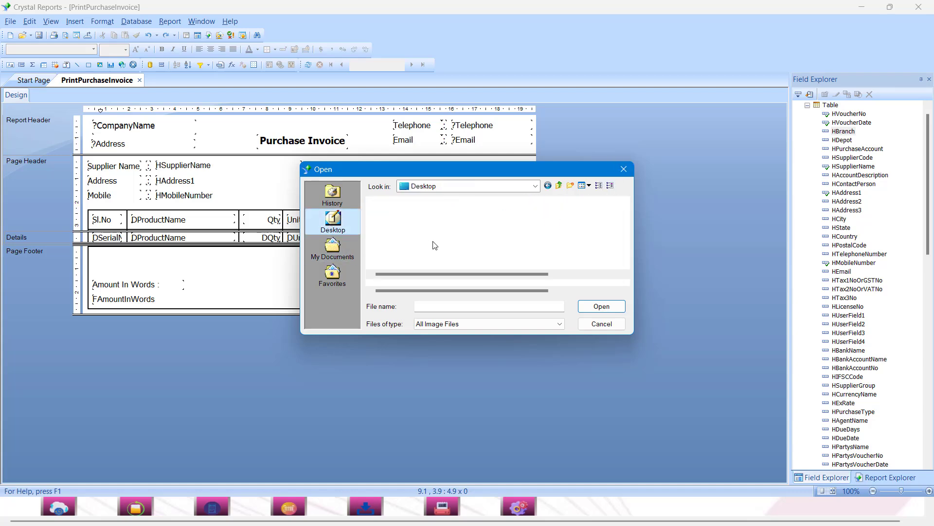
pyautogui.doubleClick(427, 262)
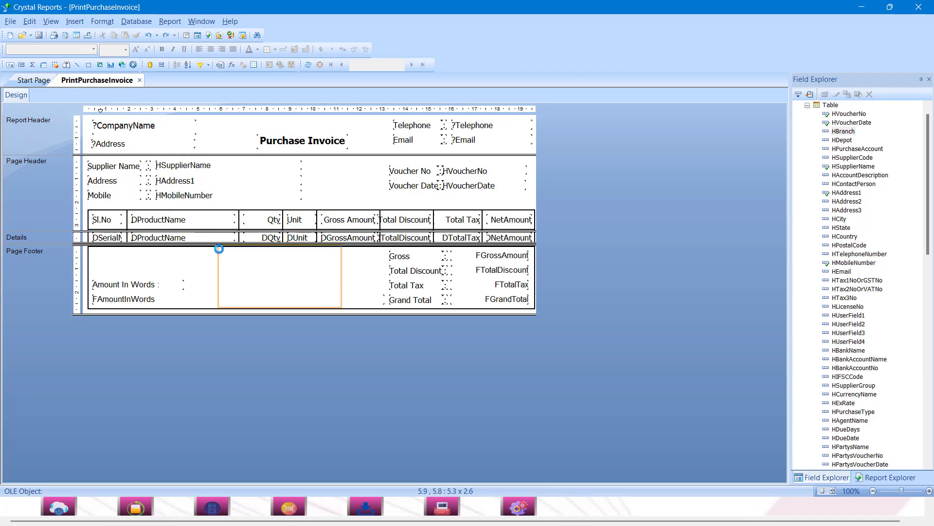
pyautogui.press('Escape')
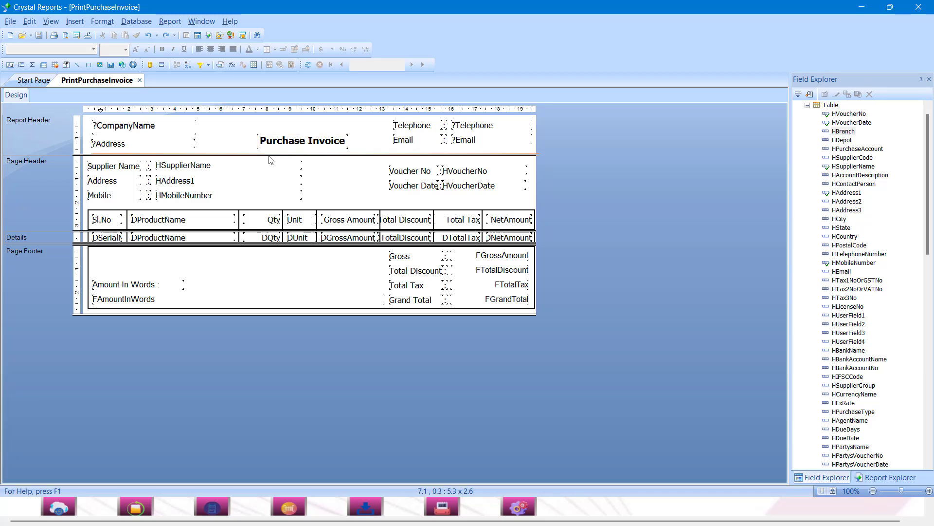
# Extend the Report Header section downward and move the Purchase Invoice title down to about 3.8 near the section's lower edge
pyautogui.moveTo(269, 154); pyautogui.dragTo(276, 224)
pyautogui.click(317, 145)
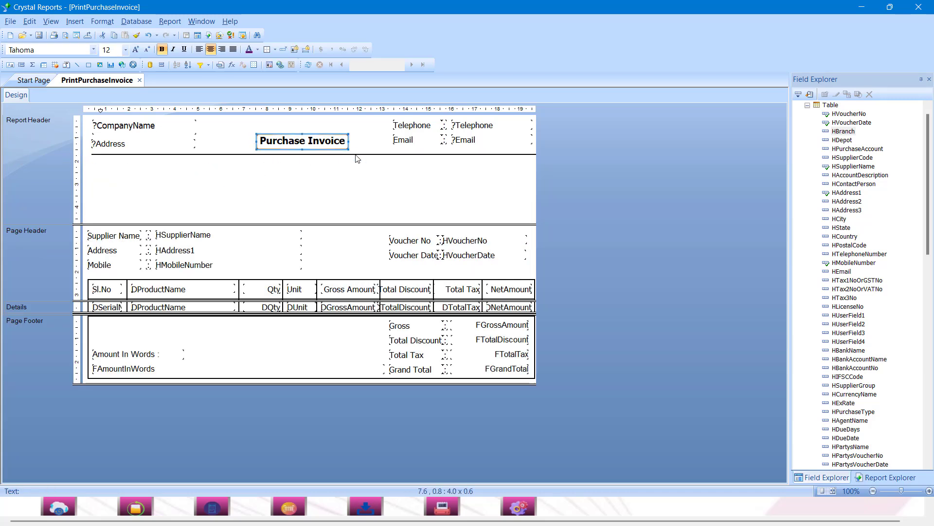
pyautogui.press('Down')
pyautogui.press('Down')
pyautogui.press('Down')
pyautogui.press('Down')
pyautogui.press('Down')
pyautogui.press('Down')
pyautogui.press('Down')
pyautogui.press('Down')
pyautogui.press('Down')
pyautogui.press('Down')
pyautogui.press('Down')
pyautogui.press('Down')
pyautogui.press('Down')
pyautogui.press('Down')
# Move the Report Header's horizontal line down to about 3.4, just above the Purchase Invoice title
pyautogui.click(346, 154)
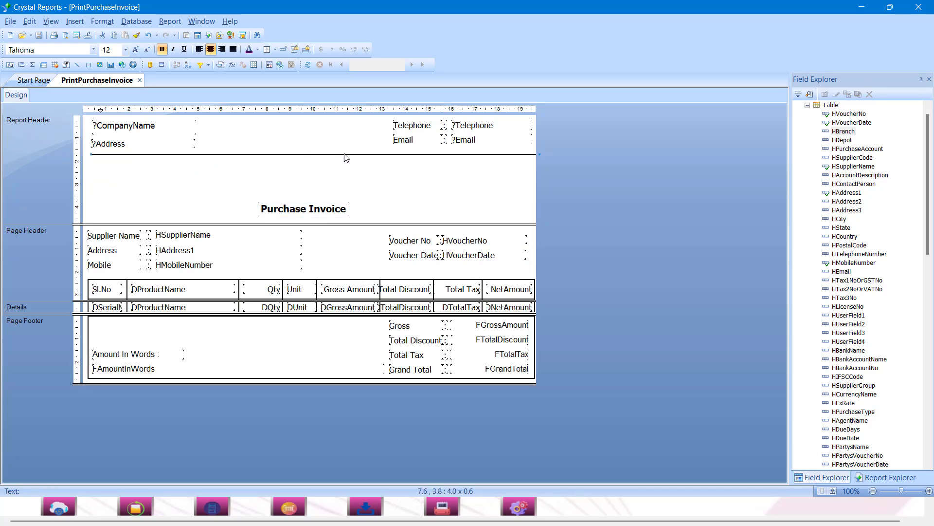
pyautogui.press('Down')
pyautogui.press('Down')
pyautogui.press('Down')
pyautogui.press('Down')
pyautogui.press('Down')
pyautogui.press('Down')
pyautogui.press('Down')
pyautogui.press('Down')
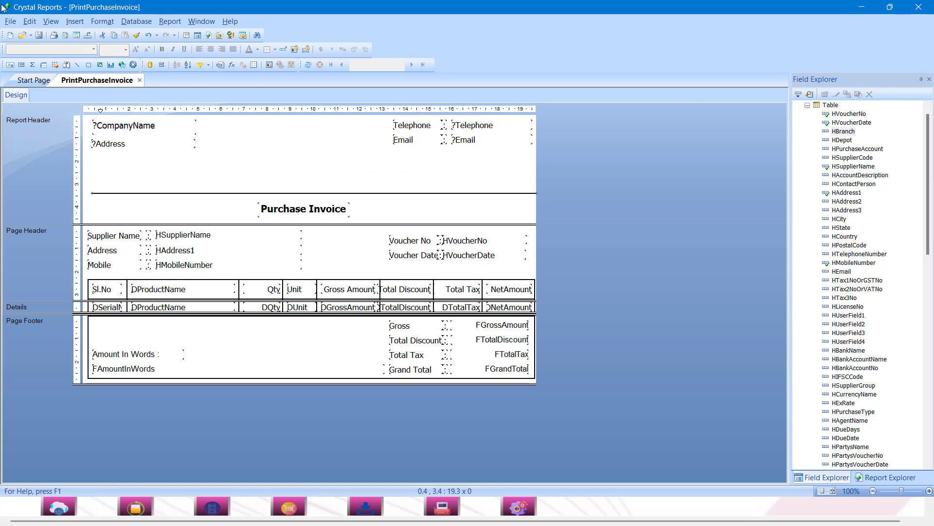
# Insert the logo picture from the Desktop into the Report Header, between the company address and the contact fields
pyautogui.click(75, 21)
pyautogui.click(92, 168)
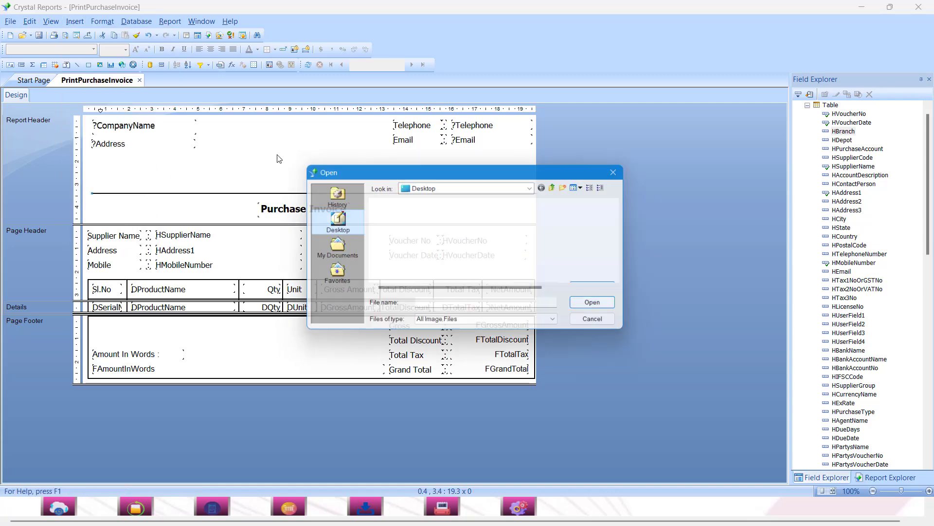
pyautogui.doubleClick(437, 261)
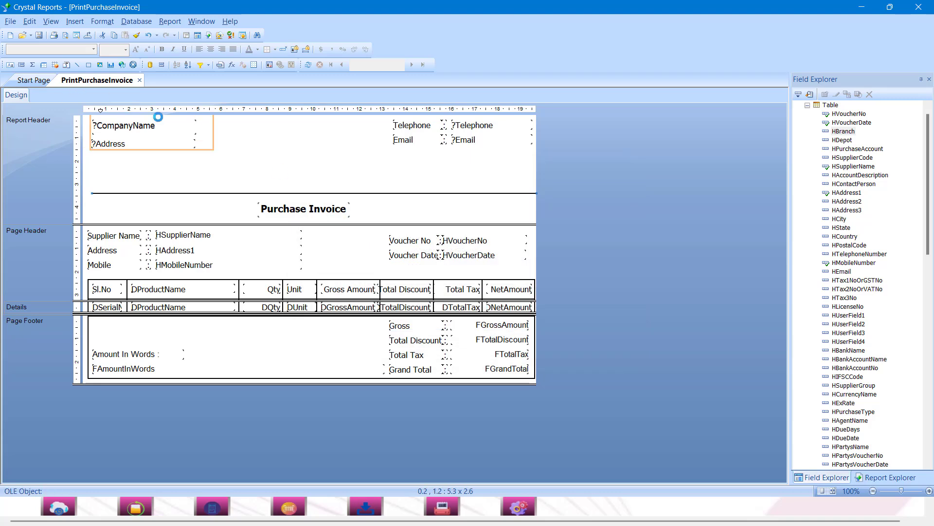
pyautogui.click(234, 125)
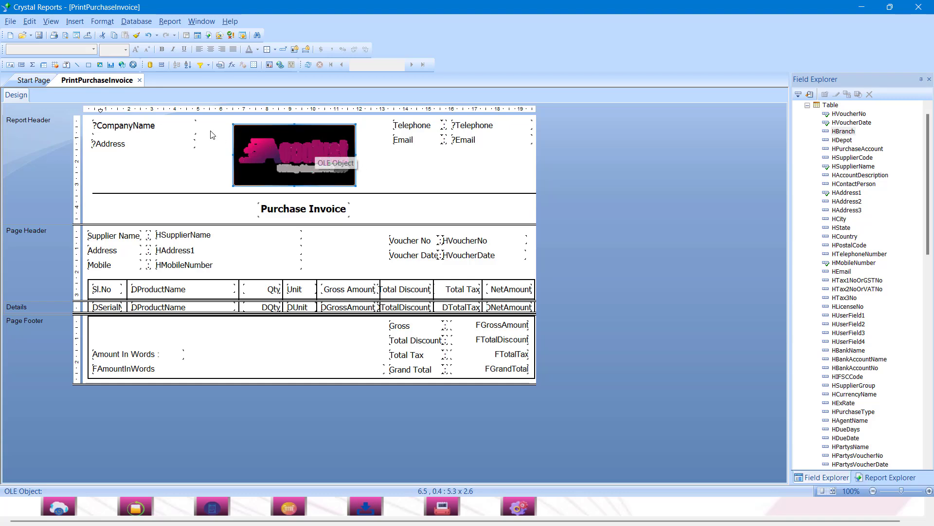
# Delete the logo picture from the Report Header
pyautogui.click(360, 172)
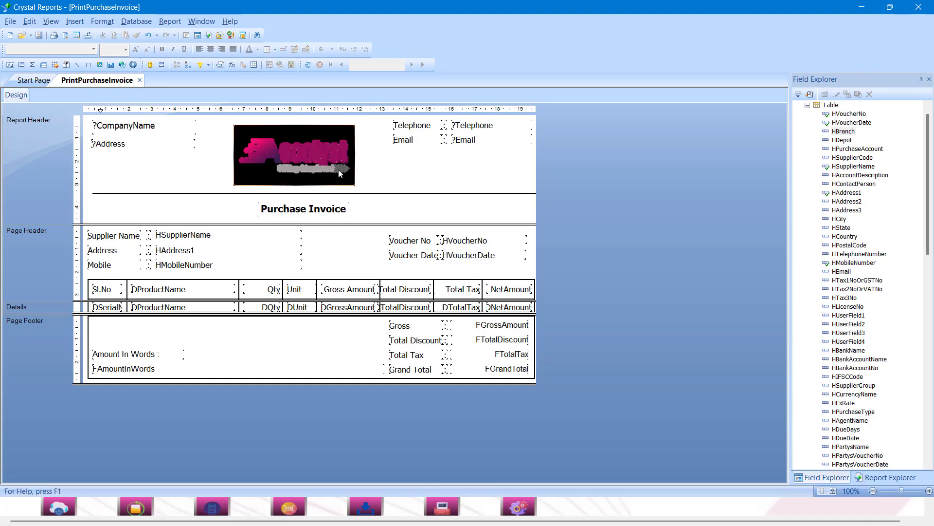
pyautogui.click(338, 170)
pyautogui.press('Delete')
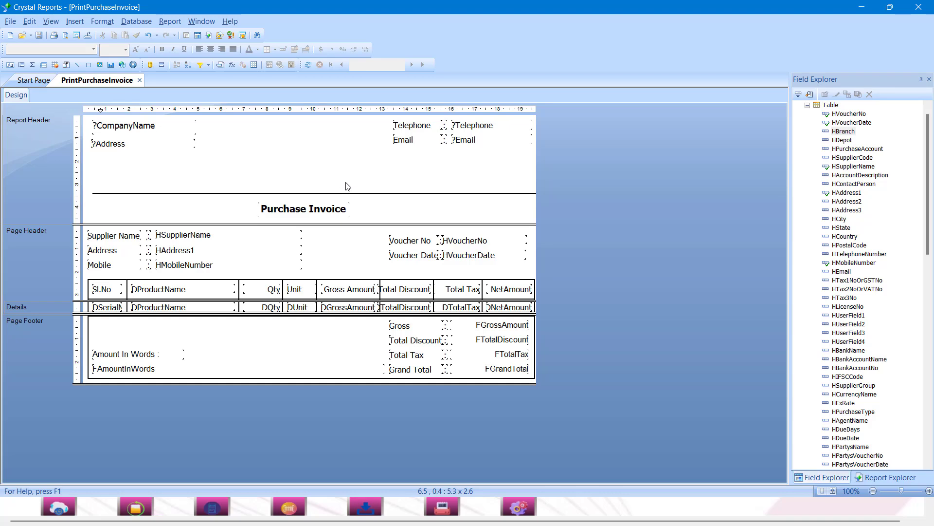
# Add a text object about 4.4 x 1.1 below the Address field in the Report Header, reading xxxxxx
pyautogui.click(358, 194)
pyautogui.click(76, 21)
pyautogui.click(97, 34)
pyautogui.moveTo(96, 152); pyautogui.dragTo(194, 175)
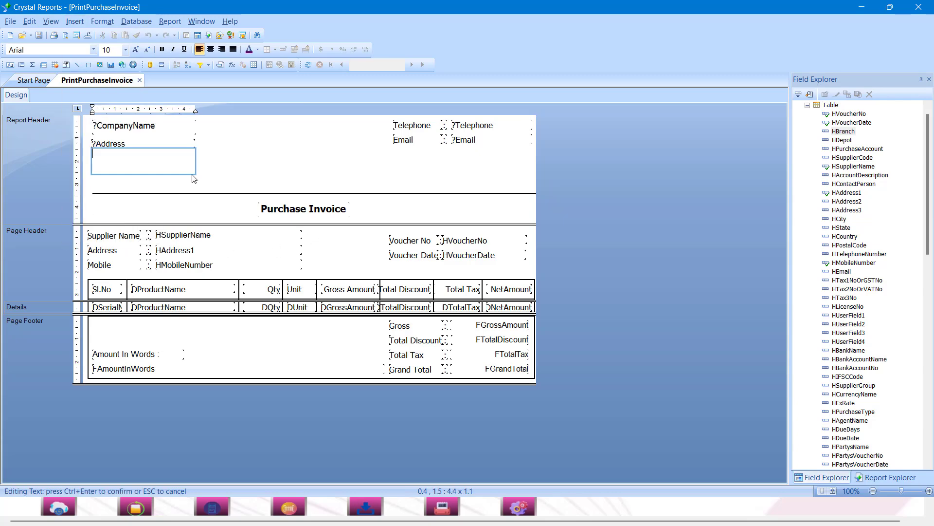
pyautogui.write('xxxxxx')
pyautogui.click(296, 162)
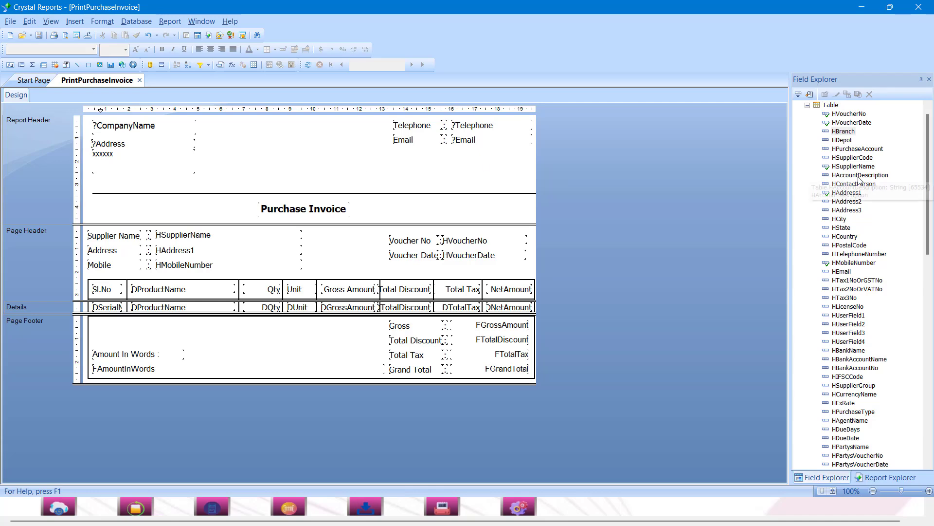
# Look through the first table's remaining fields and expand Table1 to view its product detail fields
pyautogui.scroll(-7, 859, 172)
pyautogui.scroll(-13, 859, 171)
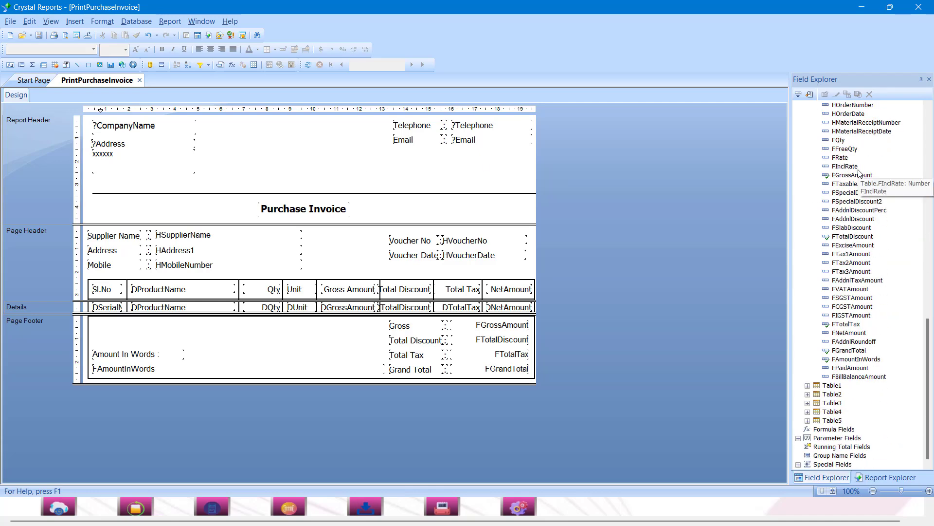
pyautogui.click(808, 385)
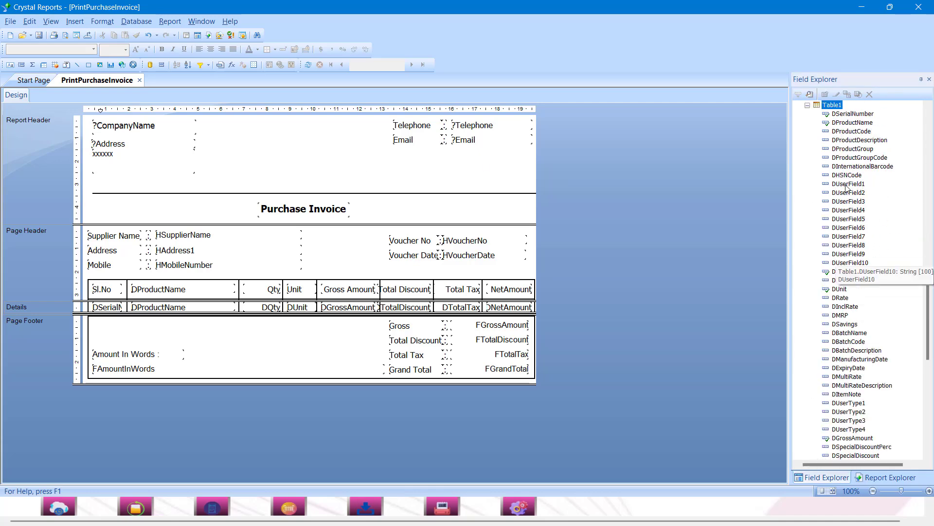
# Extend the Details section downward to make room below the product line fields, and select the DQty field
pyautogui.click(221, 309)
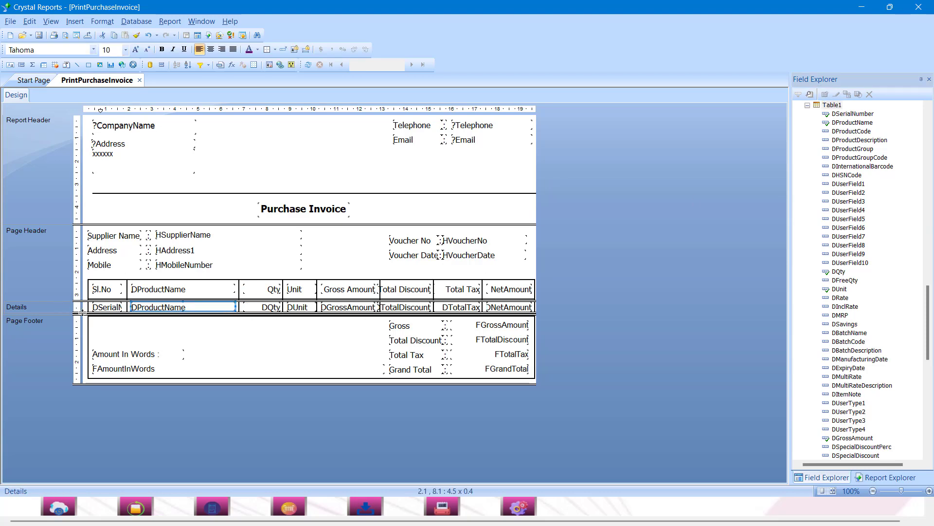
pyautogui.moveTo(81, 314); pyautogui.dragTo(81, 335)
pyautogui.click(262, 310)
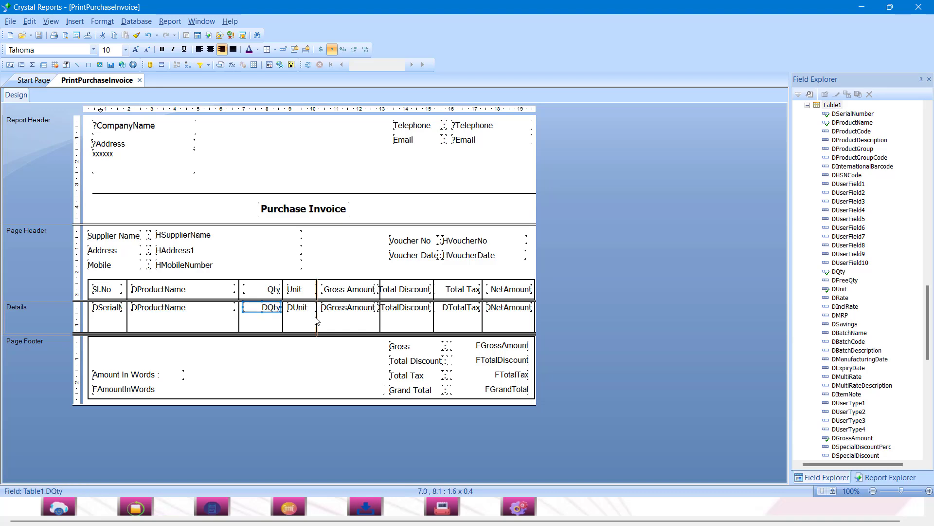
# Shift the DQty field and its Qty heading toward the Unit column to free space in the quantity column
pyautogui.press('Right')
pyautogui.press('Right')
pyautogui.press('Right')
pyautogui.click(725, 227)
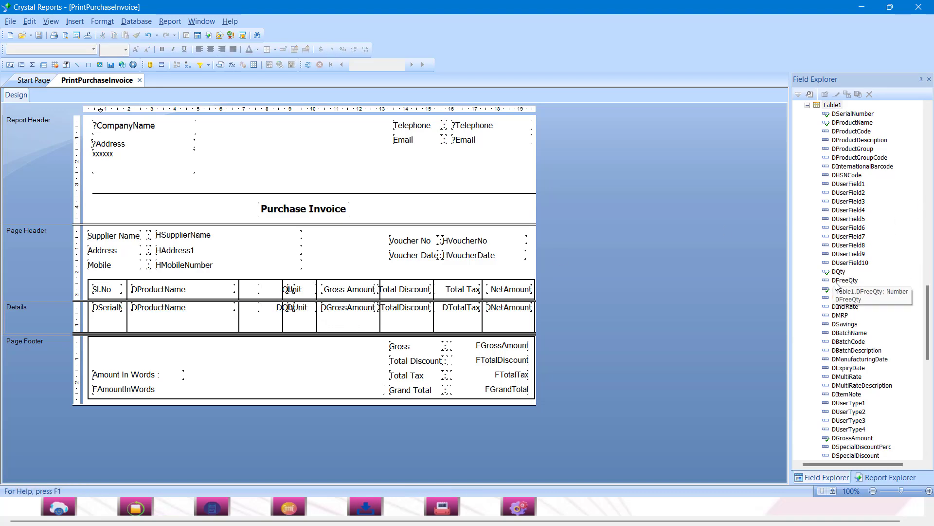
# Insert the DFreeQty field into the quantity column, about 1.0 wide, and draw a vertical line about 2.3 long beside it
pyautogui.moveTo(845, 280); pyautogui.dragTo(253, 304)
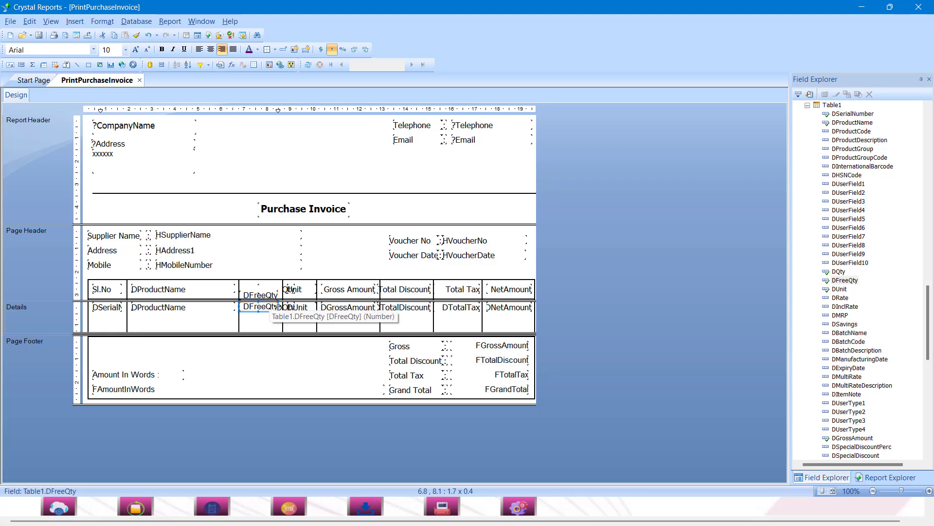
pyautogui.moveTo(278, 307); pyautogui.dragTo(262, 306)
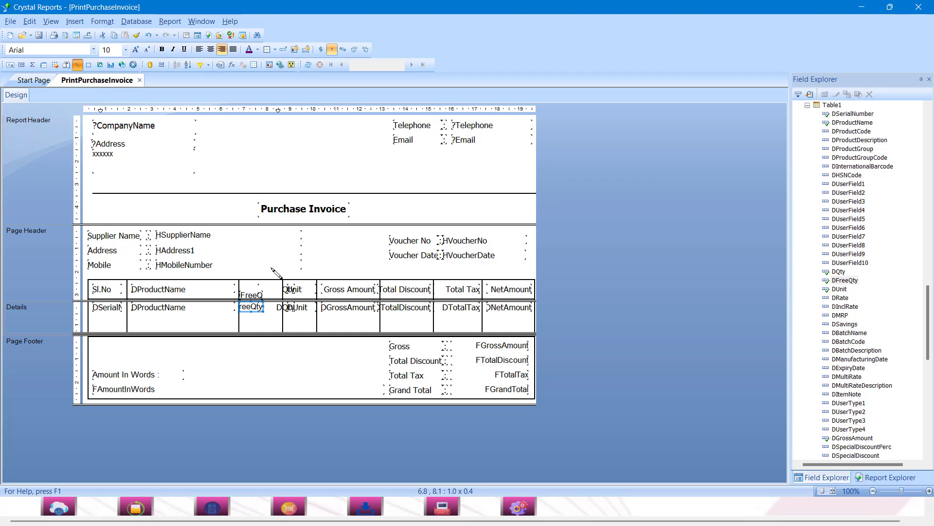
pyautogui.moveTo(269, 279); pyautogui.dragTo(268, 333)
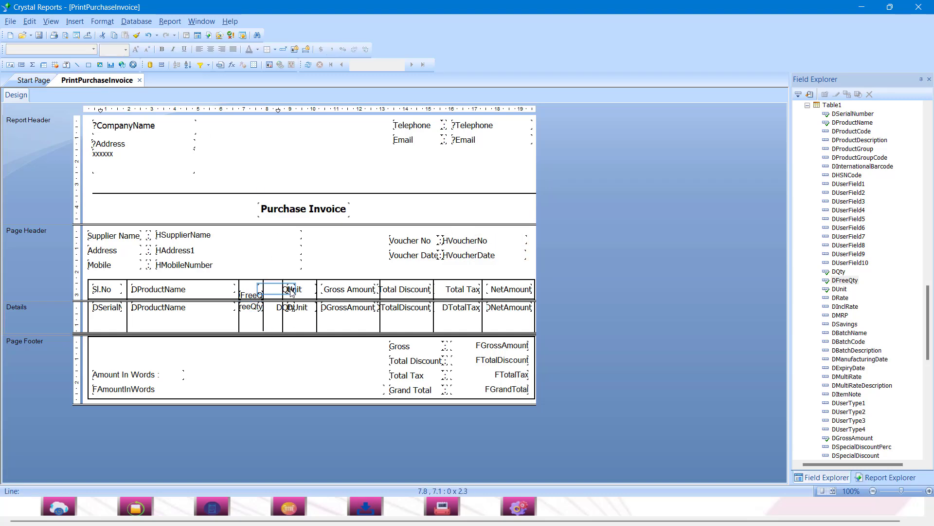
# Narrow the Qty heading to about 0.7 wide beside the new line, and centre-align both it and the DQty field
pyautogui.moveTo(292, 291); pyautogui.dragTo(263, 289)
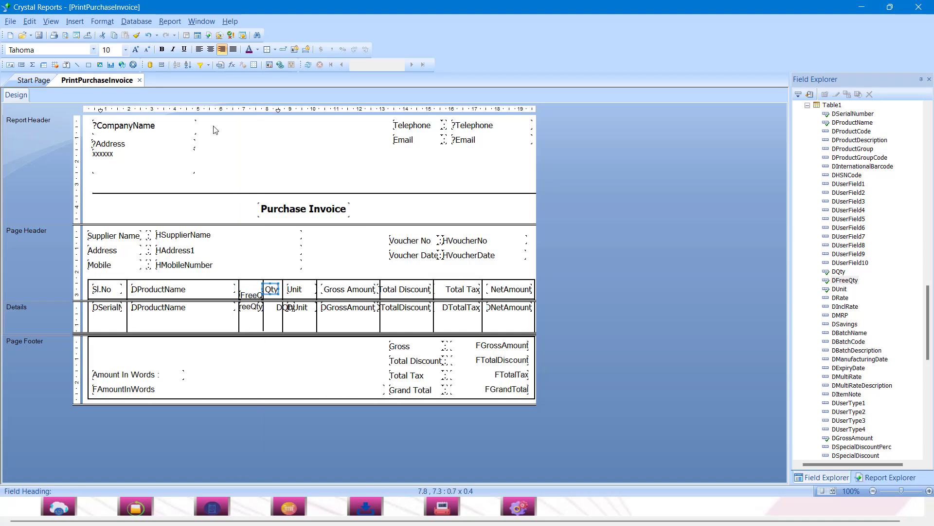
pyautogui.click(210, 49)
pyautogui.moveTo(267, 288); pyautogui.dragTo(272, 308)
pyautogui.click(211, 50)
pyautogui.press('Left')
pyautogui.press('Left')
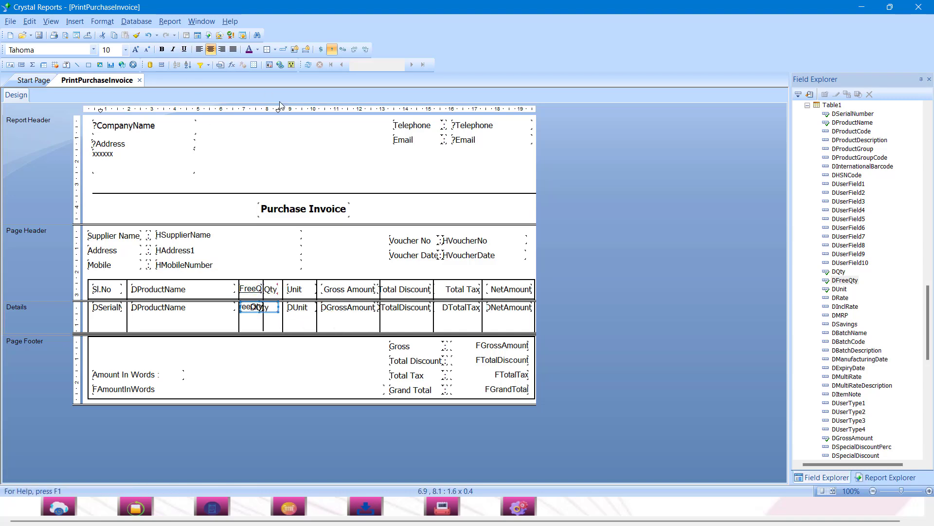
# Narrow the DQty field to about 1.0 wide and move it into the new column under the Qty heading
pyautogui.hotkey('shift', 'Left')
pyautogui.hotkey('shift', 'Left')
pyautogui.hotkey('shift', 'Left')
pyautogui.hotkey('shift', 'Left')
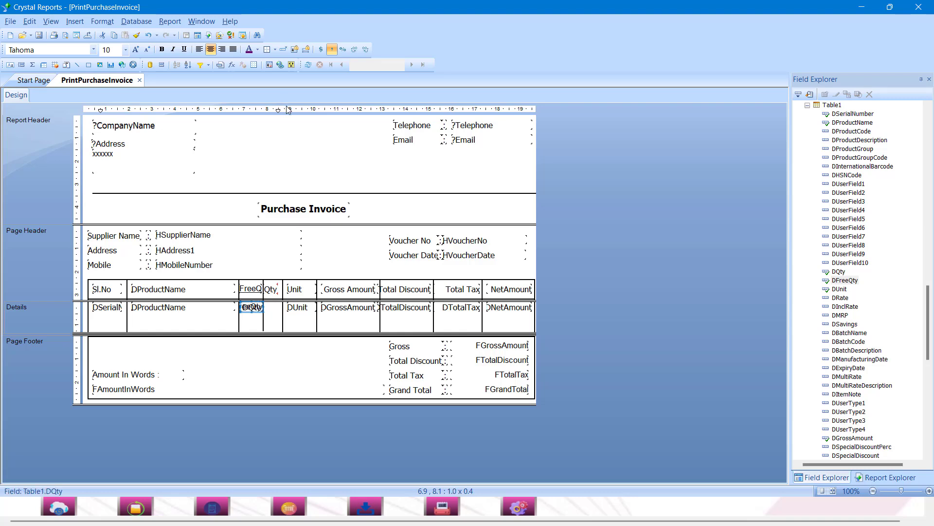
pyautogui.press('Right')
pyautogui.press('Right')
pyautogui.press('Right')
pyautogui.press('Right')
pyautogui.press('Right')
pyautogui.press('Right')
pyautogui.press('Right')
pyautogui.press('Left')
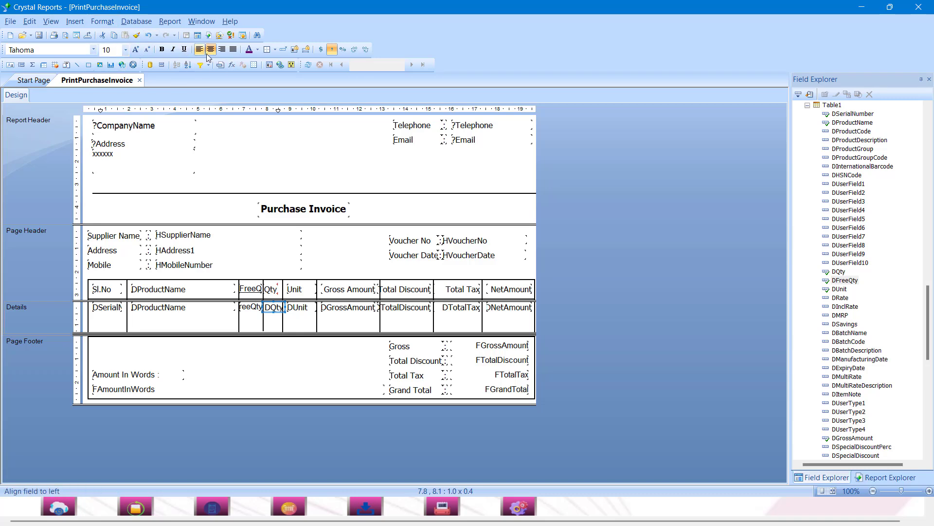
pyautogui.click(81, 21)
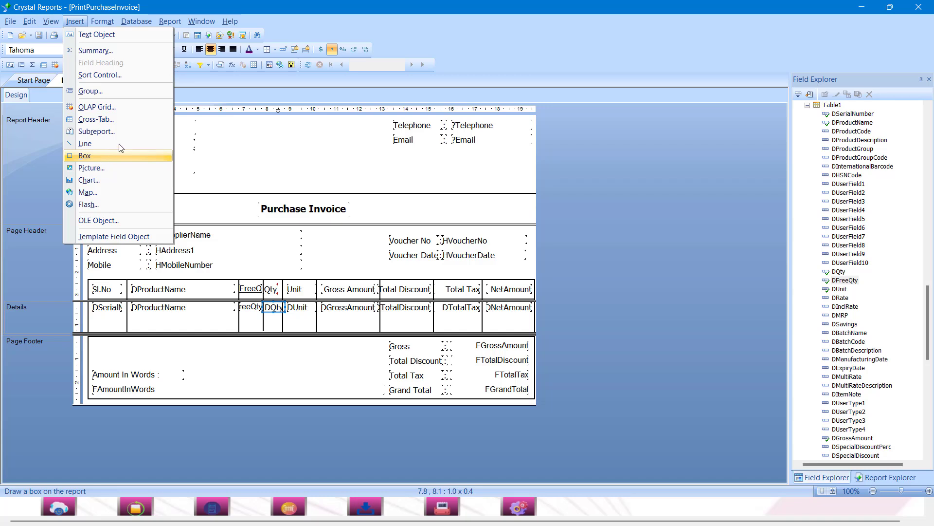
pyautogui.click(765, 34)
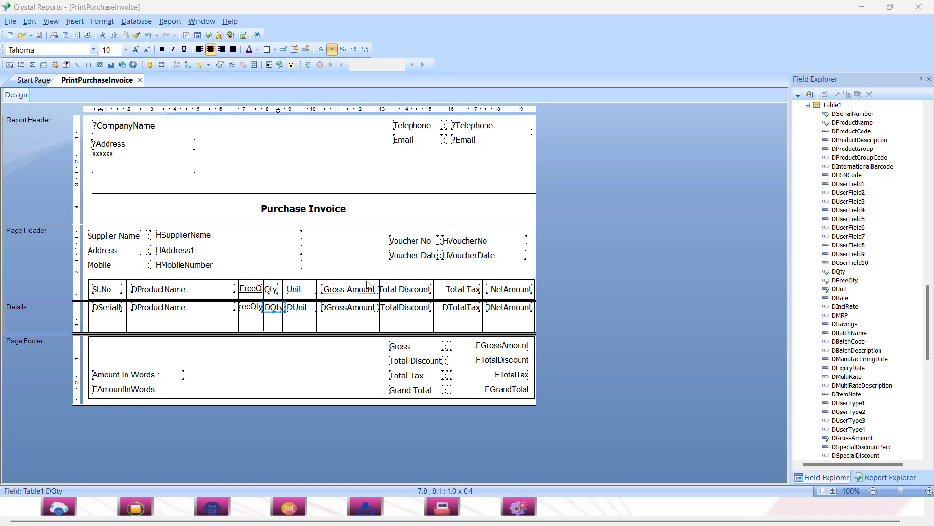
# Delete all company, address and contact objects above the line in the Report Header
pyautogui.click(525, 188)
pyautogui.moveTo(492, 198); pyautogui.dragTo(82, 113)
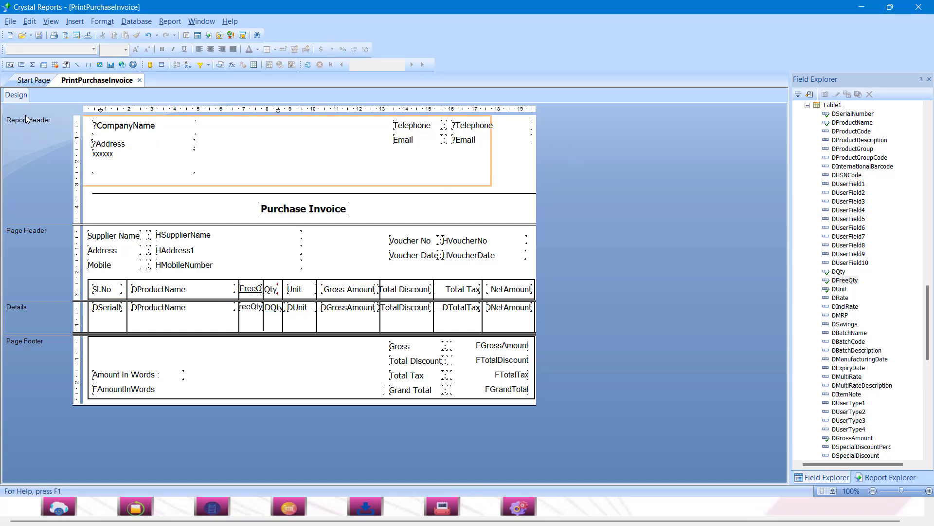
pyautogui.press('Delete')
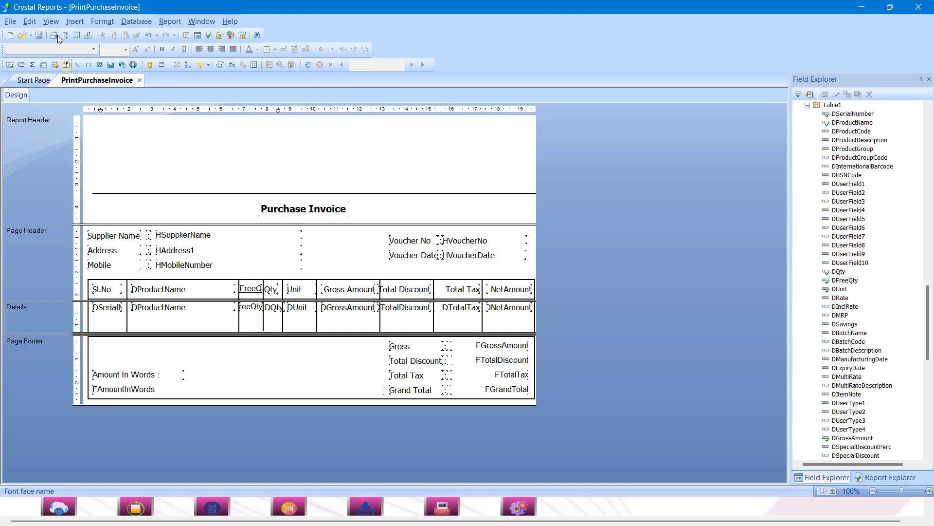
# Add a text object about 4.7 x 0.6 at the start of the Report Header, reading ABC company
pyautogui.click(73, 22)
pyautogui.click(120, 152)
pyautogui.moveTo(100, 124); pyautogui.dragTo(210, 142)
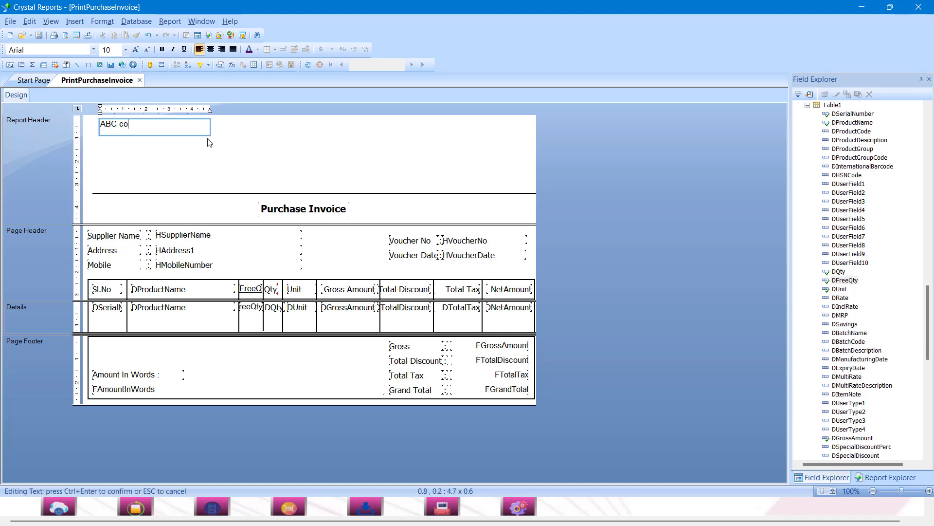
pyautogui.click(203, 121)
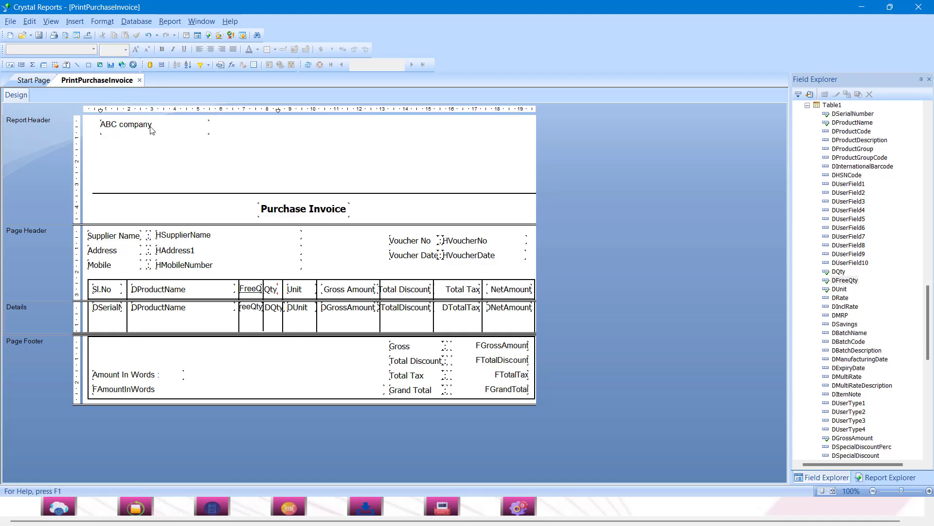
# Move the ABC company text to the middle of the Report Header and make it centred, bold and three font sizes larger
pyautogui.click(211, 49)
pyautogui.moveTo(173, 124); pyautogui.dragTo(306, 125)
pyautogui.click(160, 50)
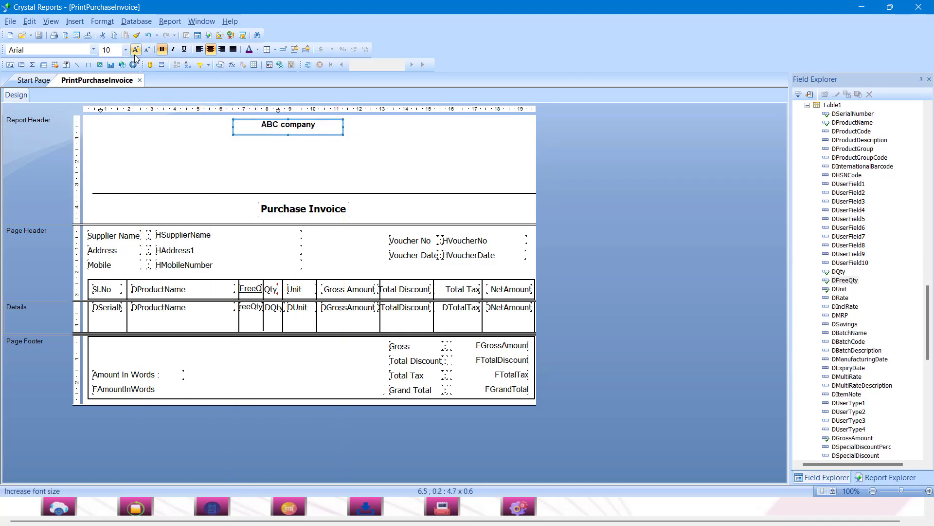
pyautogui.click(136, 49)
pyautogui.click(136, 49)
pyautogui.click(136, 49)
pyautogui.click(417, 161)
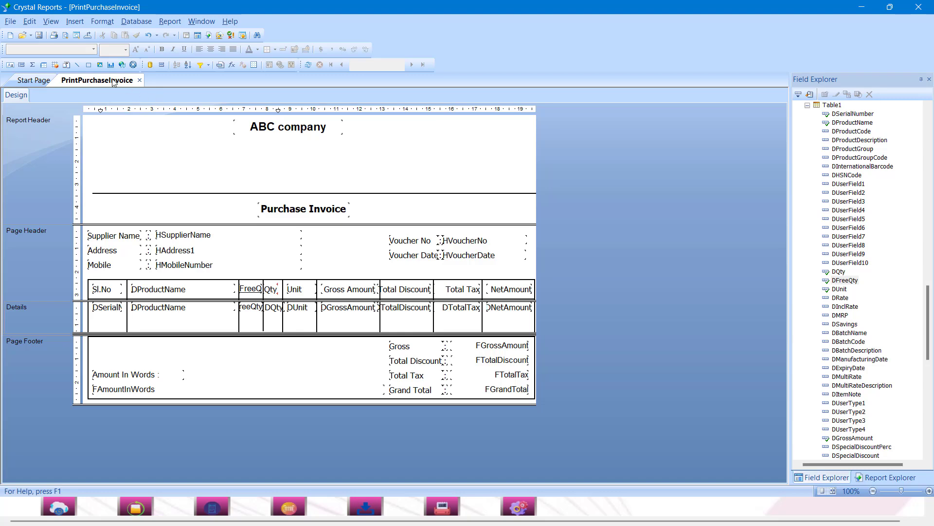
# Add a text object about 4.9 x 0.8 below the company title, with the lines xxxxxx, xxxx, xxx and xx
pyautogui.click(69, 23)
pyautogui.click(78, 151)
pyautogui.moveTo(112, 149); pyautogui.dragTo(223, 167)
pyautogui.write('xxx')
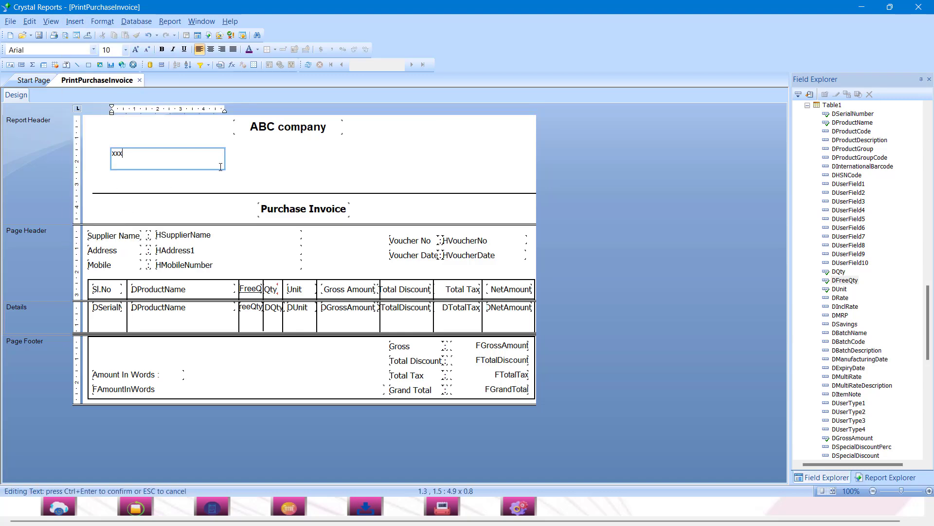
pyautogui.write('xxx')
pyautogui.press('Return')
pyautogui.write('xxxx')
pyautogui.press('Return')
pyautogui.write('x')
pyautogui.press('BackSpace')
pyautogui.press('BackSpace')
pyautogui.press('BackSpace')
pyautogui.press('BackSpace')
pyautogui.press('BackSpace')
pyautogui.press('BackSpace')
pyautogui.click(271, 184)
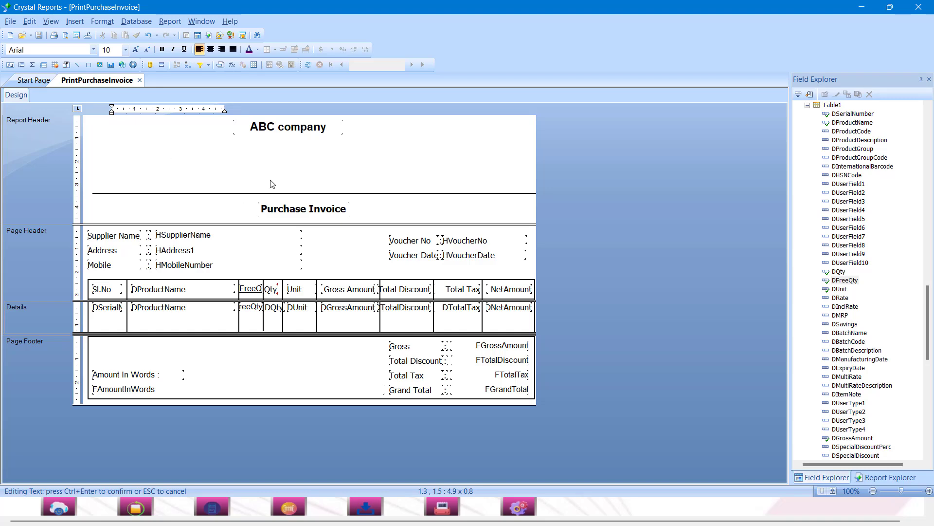
# Enlarge the placeholder text object to about 5.9 x 1.7 and extend its upper edge toward the company title
pyautogui.click(153, 161)
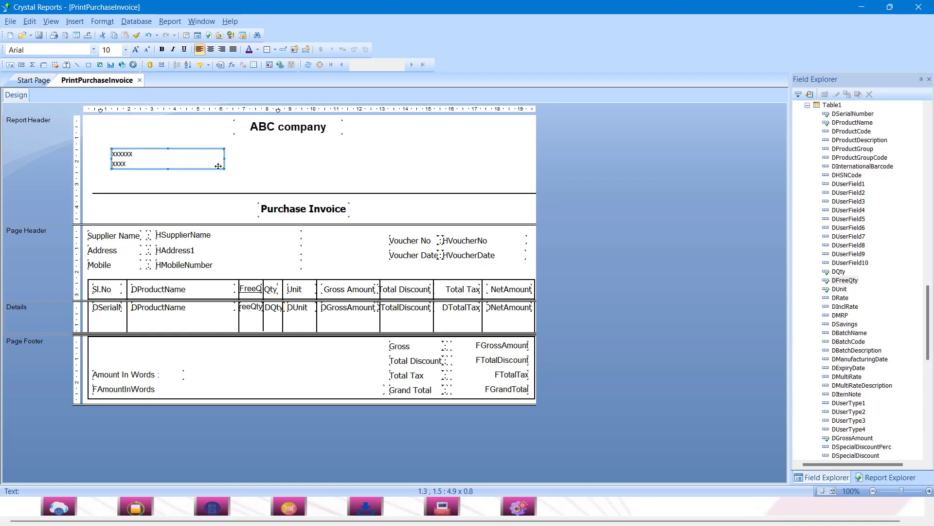
pyautogui.moveTo(224, 168); pyautogui.dragTo(248, 188)
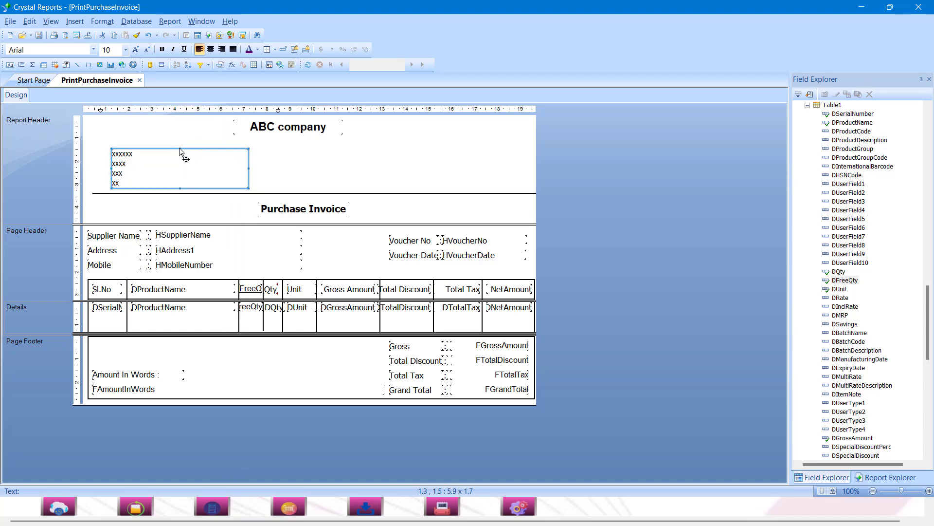
pyautogui.moveTo(180, 148); pyautogui.dragTo(180, 129)
pyautogui.click(274, 160)
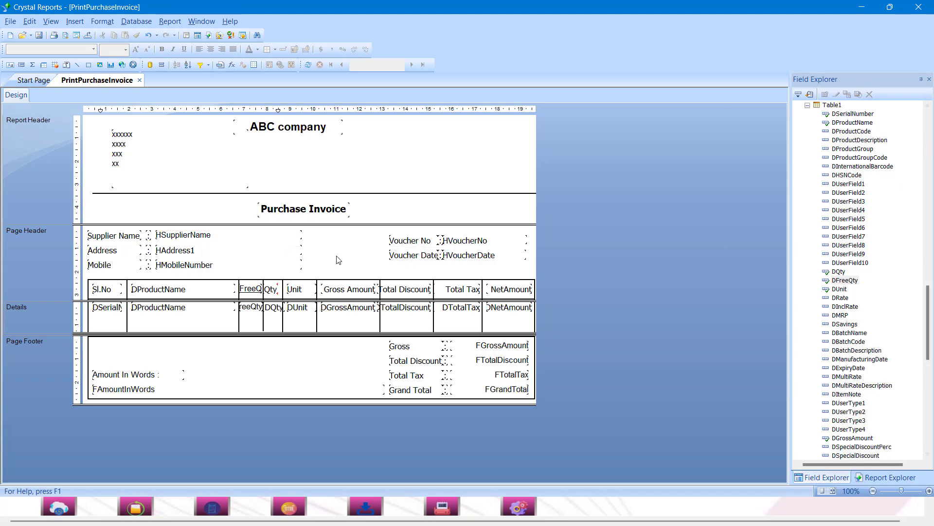
# Close Crystal Reports without saving the changes to PrintPurchaseInvoice
pyautogui.click(919, 7)
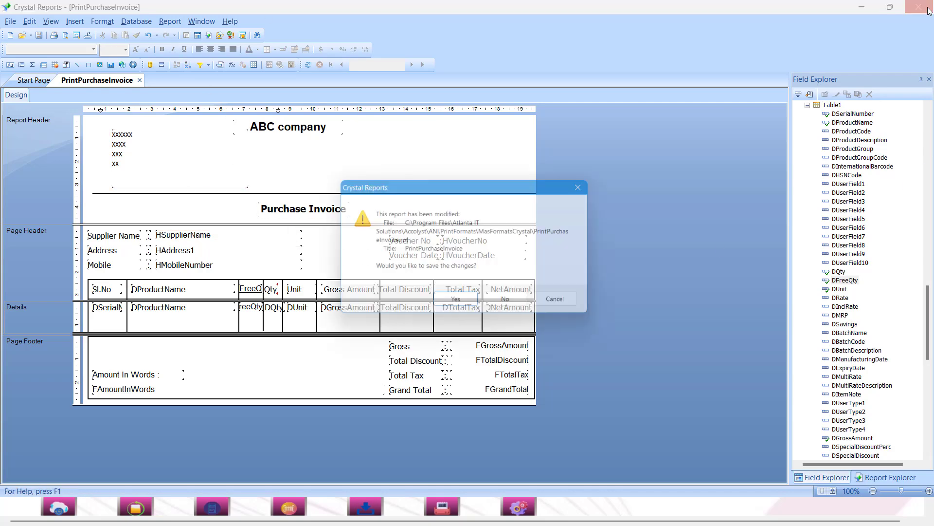
pyautogui.click(508, 306)
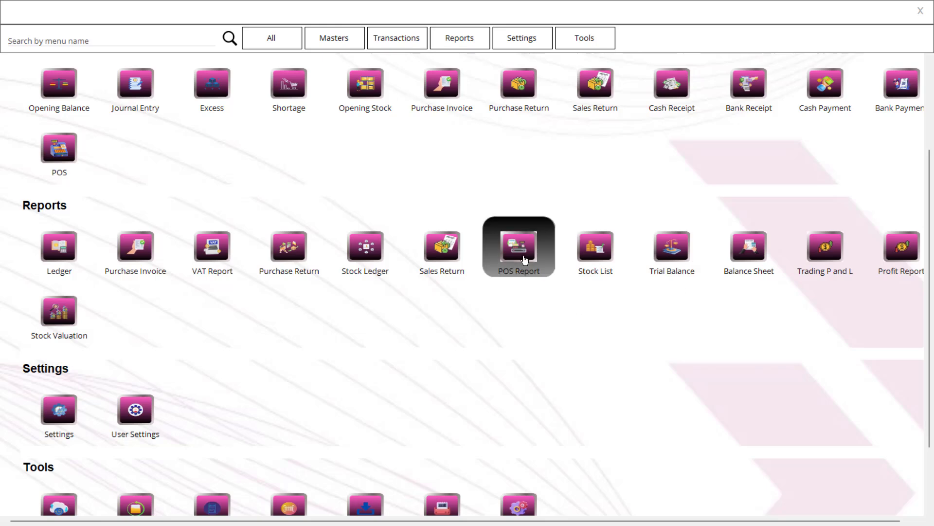
# In Accolyst, preview the summarised POS Report for the week from 12/10/2024 to 19/10/2024, and close the preview
pyautogui.click(524, 260)
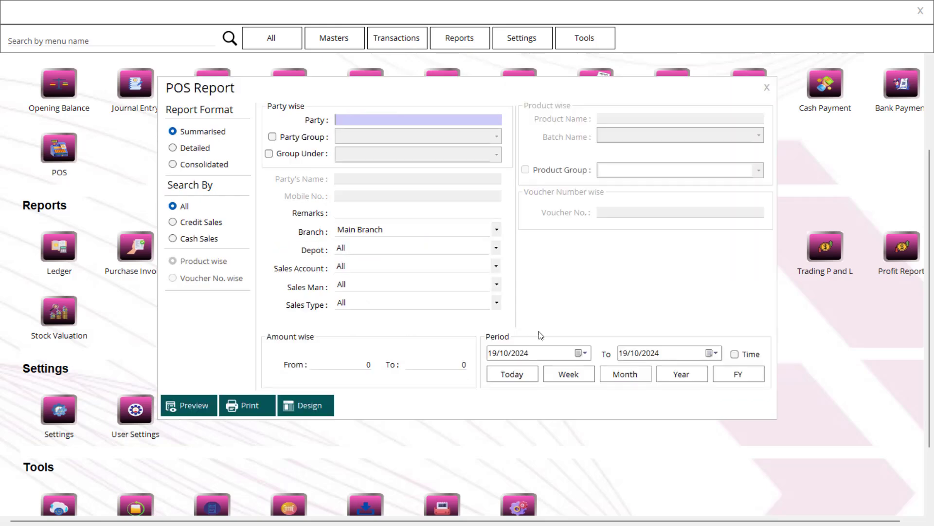
pyautogui.click(573, 376)
pyautogui.click(201, 406)
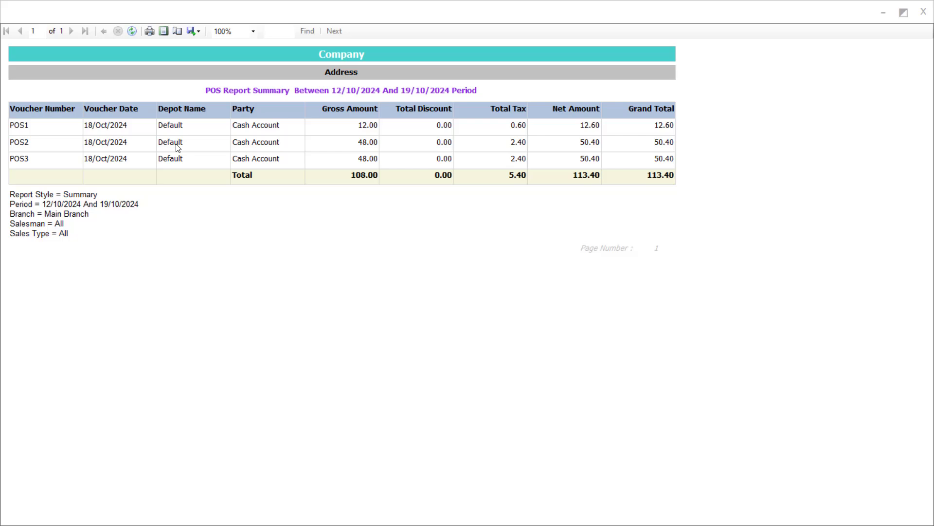
pyautogui.click(923, 11)
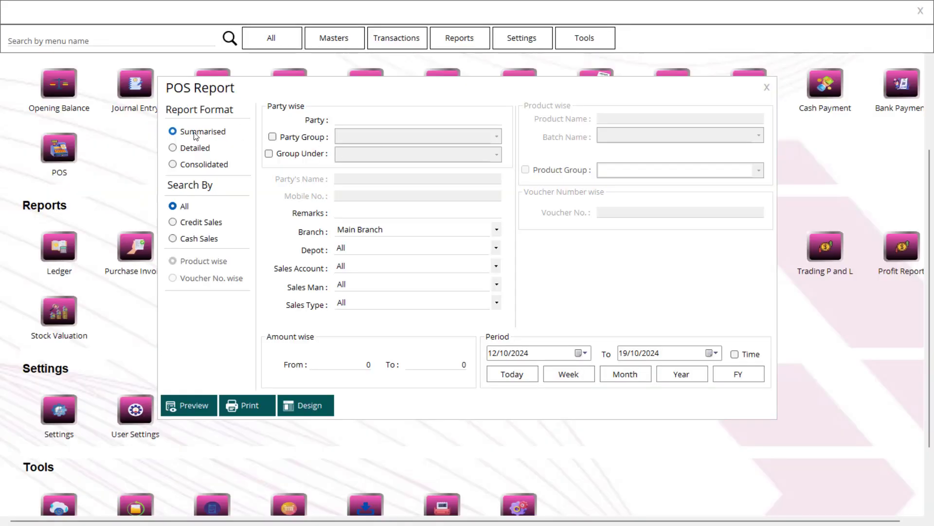
pyautogui.click(186, 405)
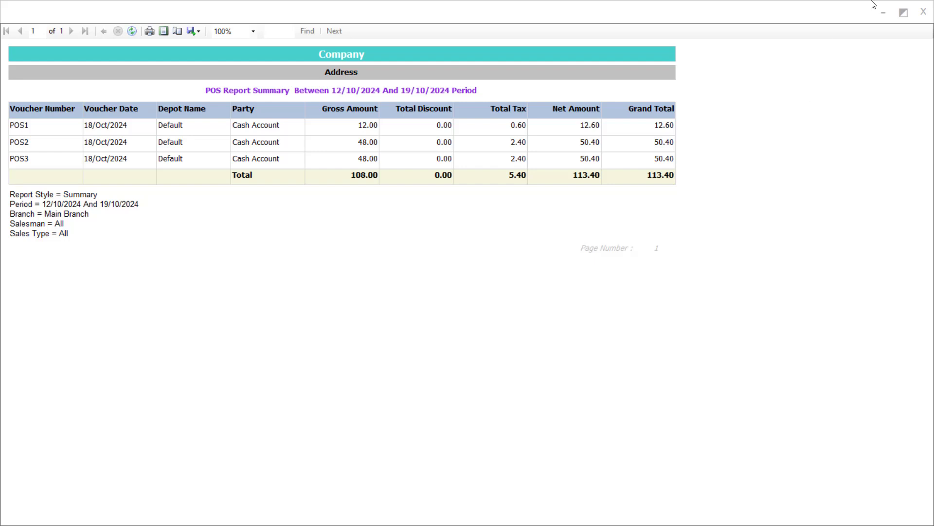
pyautogui.click(925, 13)
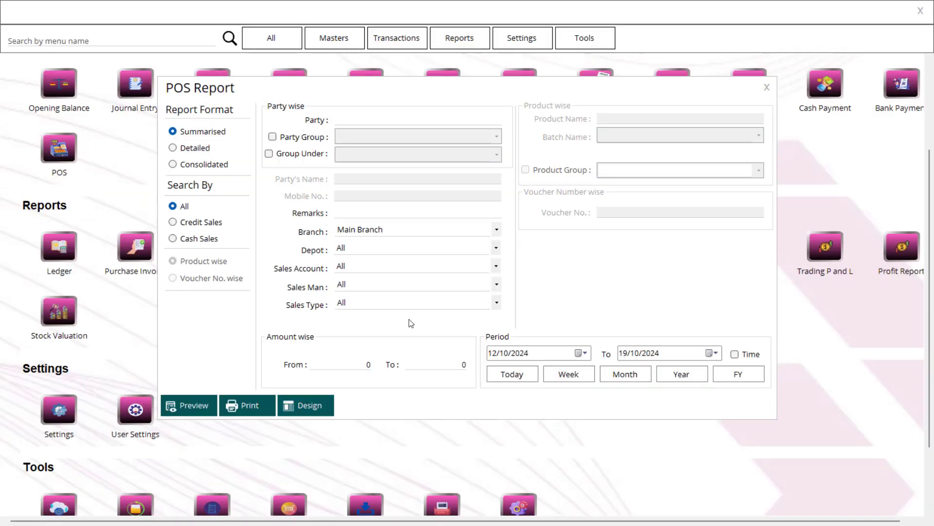
# Open the POS Report summary design in Report Builder without connecting to a report server
pyautogui.click(319, 409)
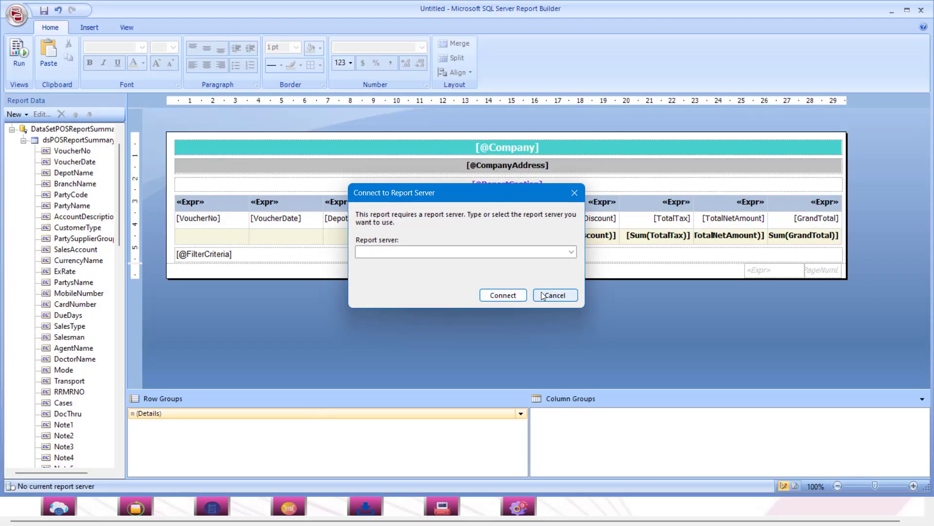
pyautogui.click(544, 296)
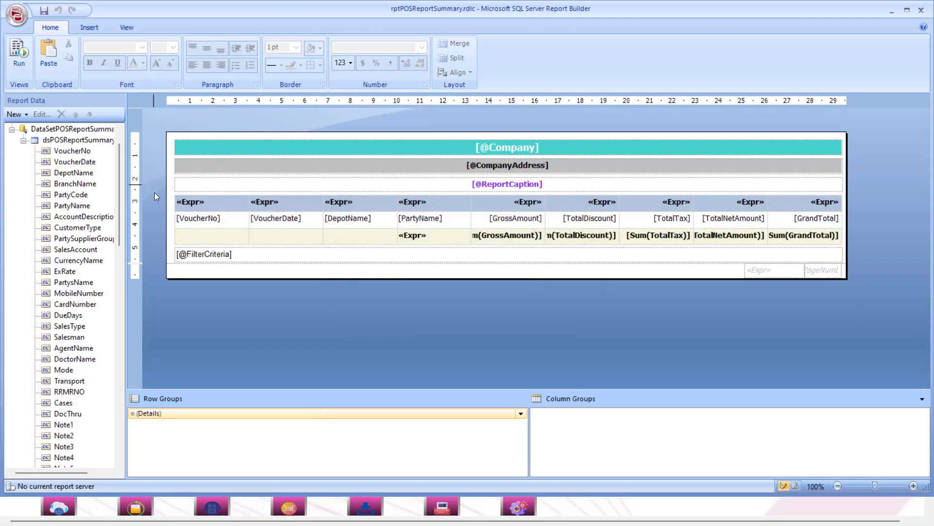
# Examine the POS report's dataset fields and its layout items, including the details table and the Company title
pyautogui.scroll(-20, 98, 185)
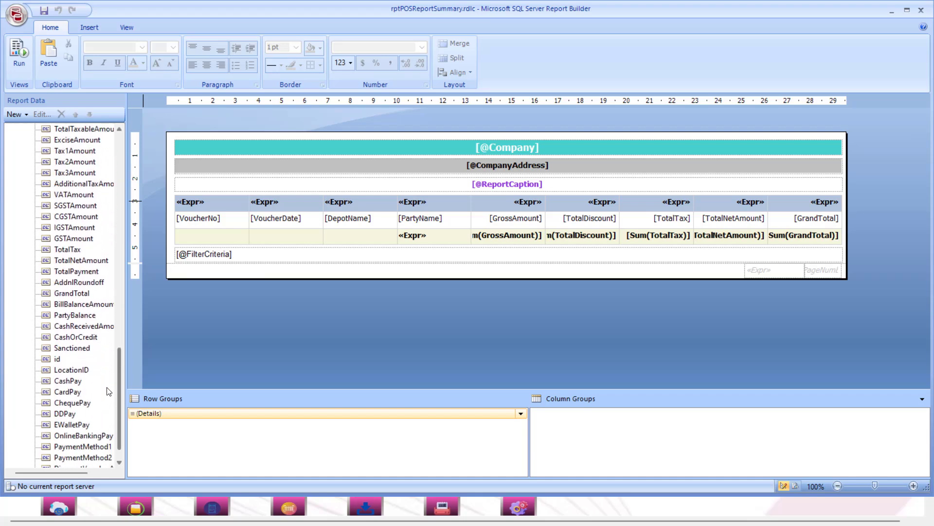
pyautogui.scroll(15, 104, 186)
pyautogui.scroll(8, 103, 186)
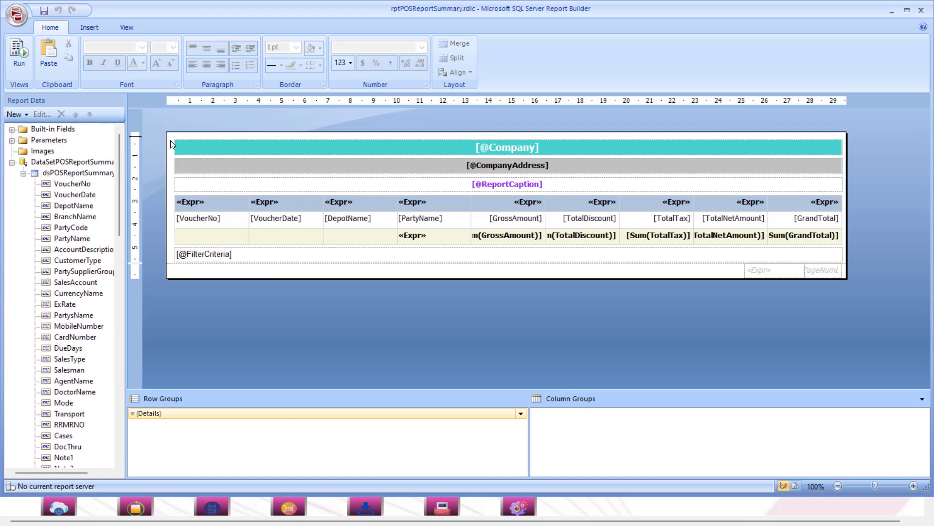
pyautogui.moveTo(170, 137); pyautogui.dragTo(861, 291)
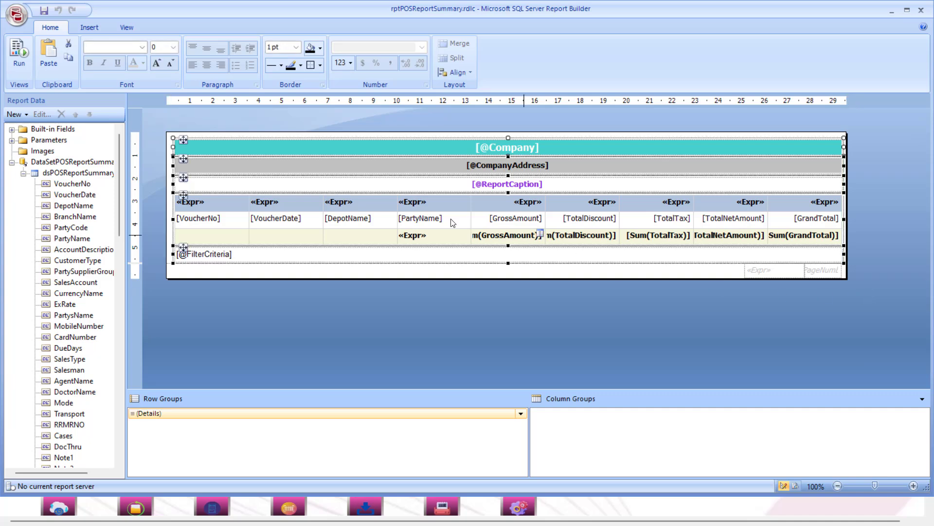
pyautogui.click(206, 201)
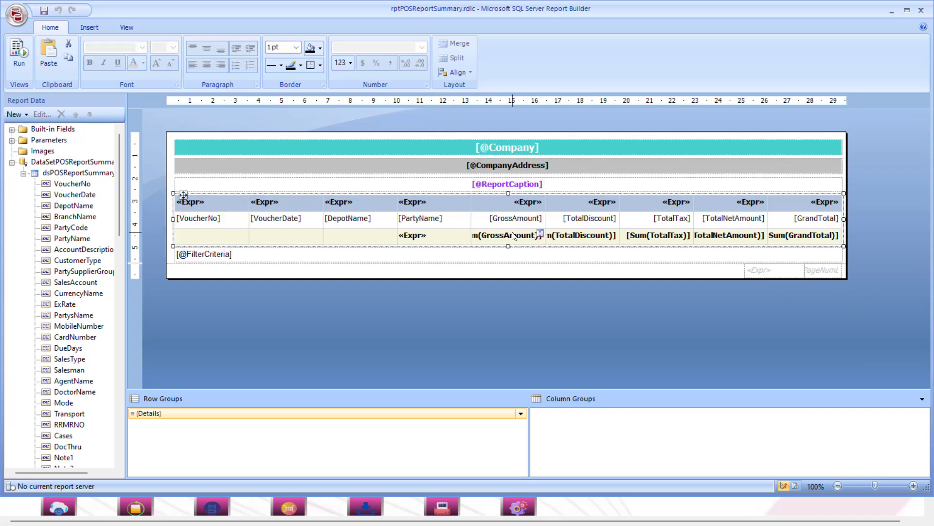
pyautogui.click(411, 153)
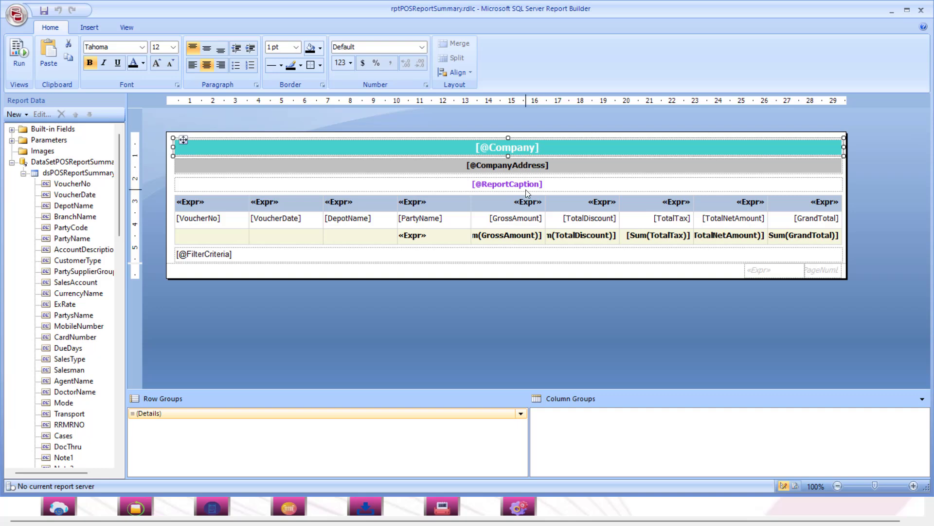
# Try appending the text httfgj to the Company title, and remove it again
pyautogui.doubleClick(553, 144)
pyautogui.write('httfgj')
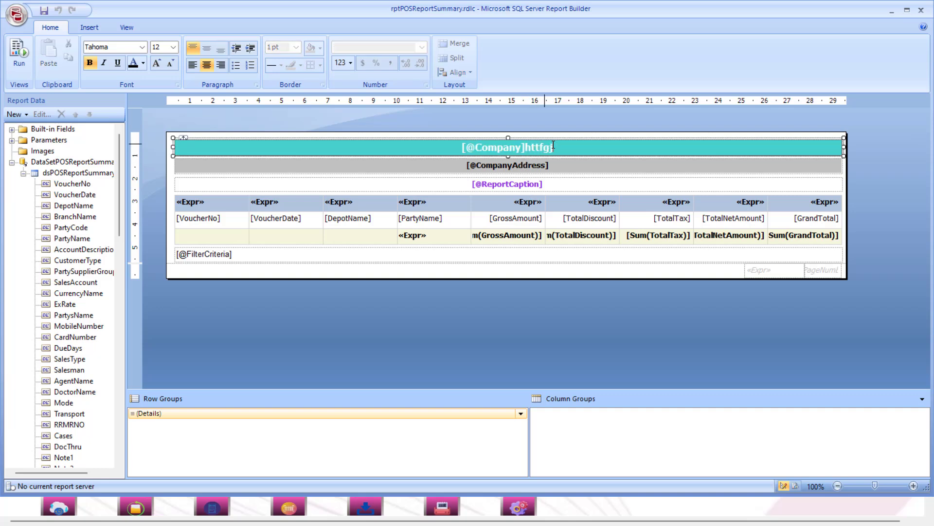
pyautogui.press('BackSpace')
pyautogui.press('BackSpace')
pyautogui.press('BackSpace')
pyautogui.press('BackSpace')
pyautogui.press('BackSpace')
pyautogui.press('BackSpace')
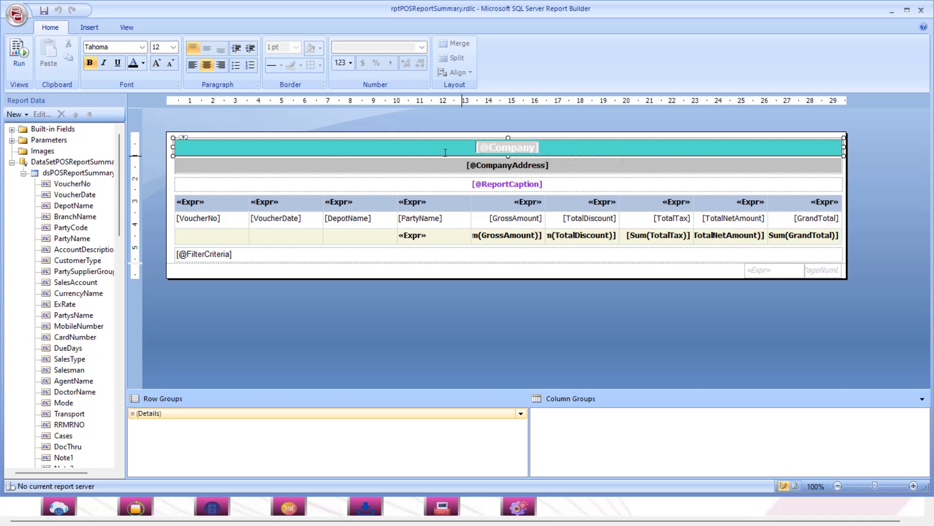
pyautogui.click(565, 165)
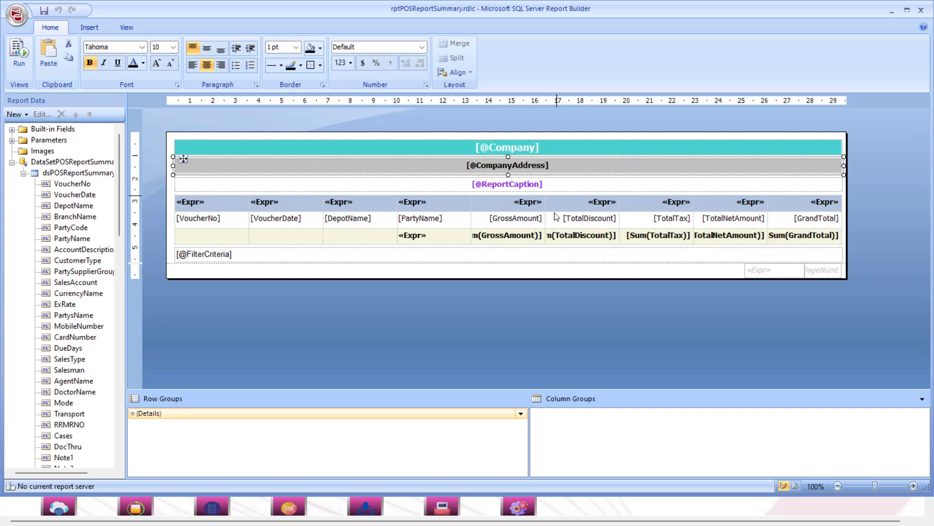
# Delete the DepotName column from the details table
pyautogui.click(363, 202)
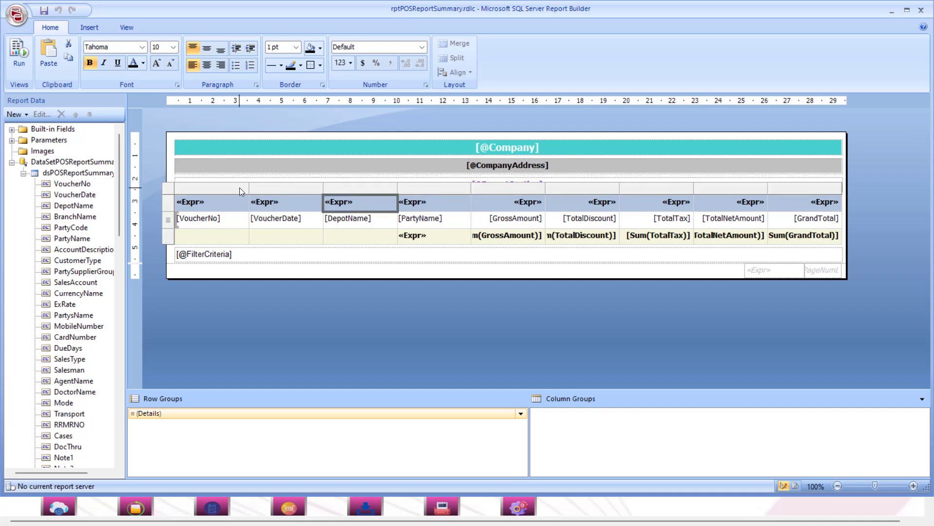
pyautogui.rightClick(301, 188)
pyautogui.rightClick(363, 186)
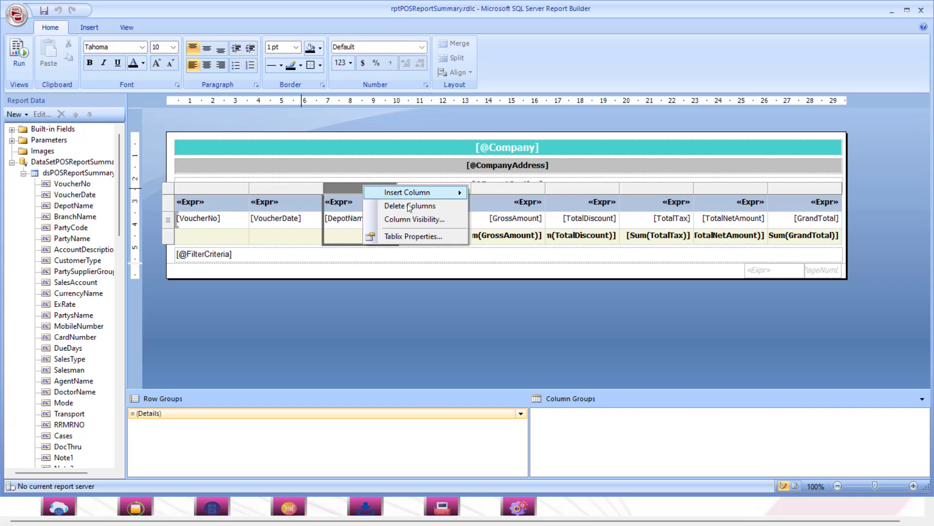
pyautogui.click(422, 210)
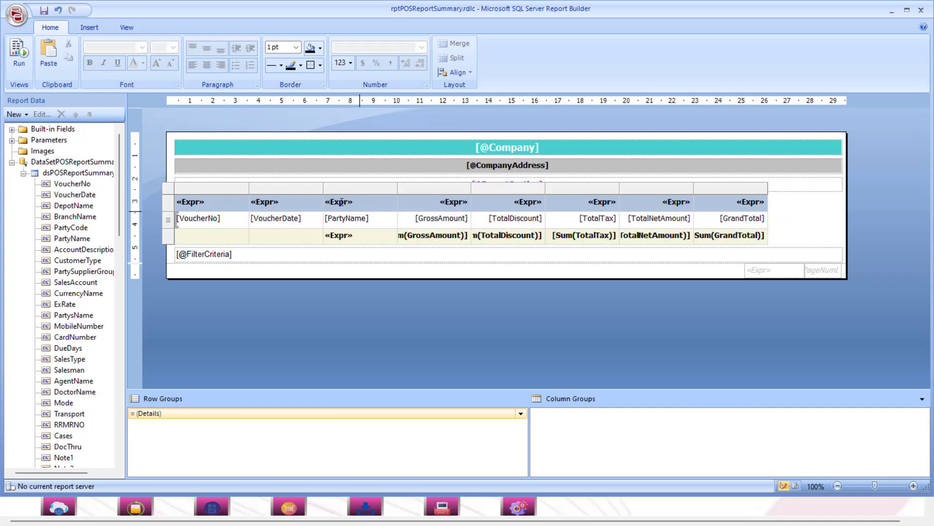
# Insert a column after PartyName in the details table and place the DueDays field in its detail row
pyautogui.rightClick(393, 191)
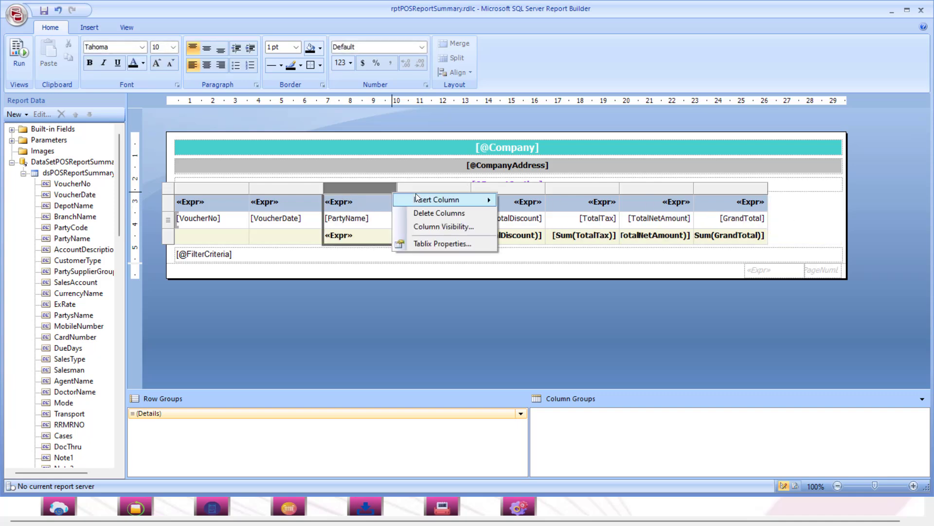
pyautogui.moveTo(438, 199)
pyautogui.click(539, 213)
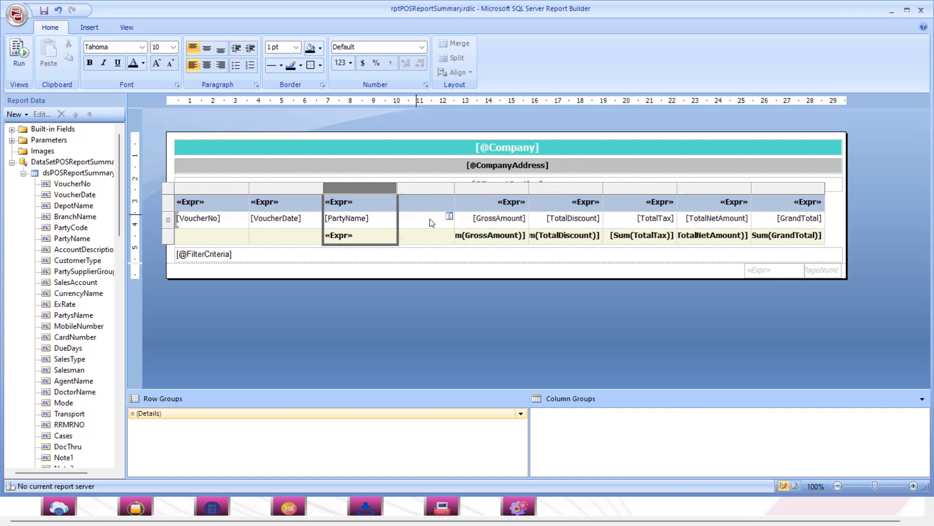
pyautogui.click(449, 216)
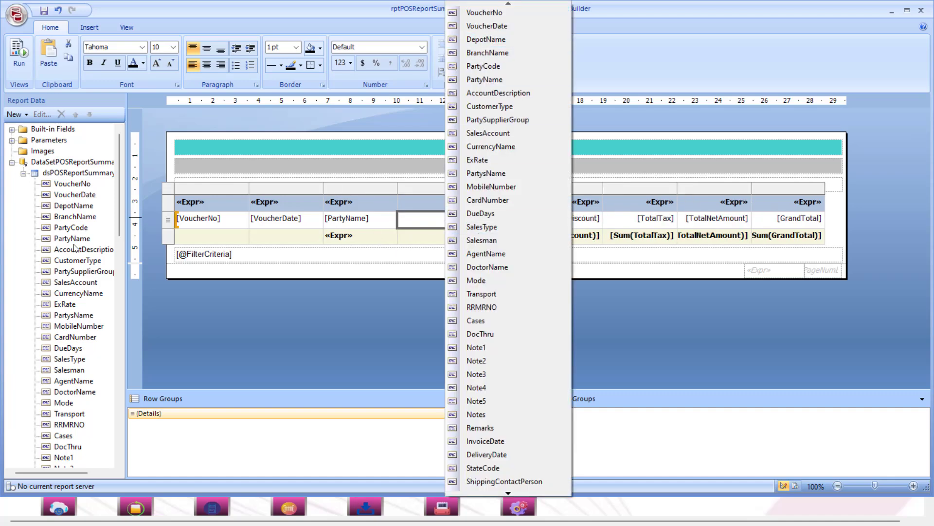
pyautogui.click(56, 272)
pyautogui.click(56, 296)
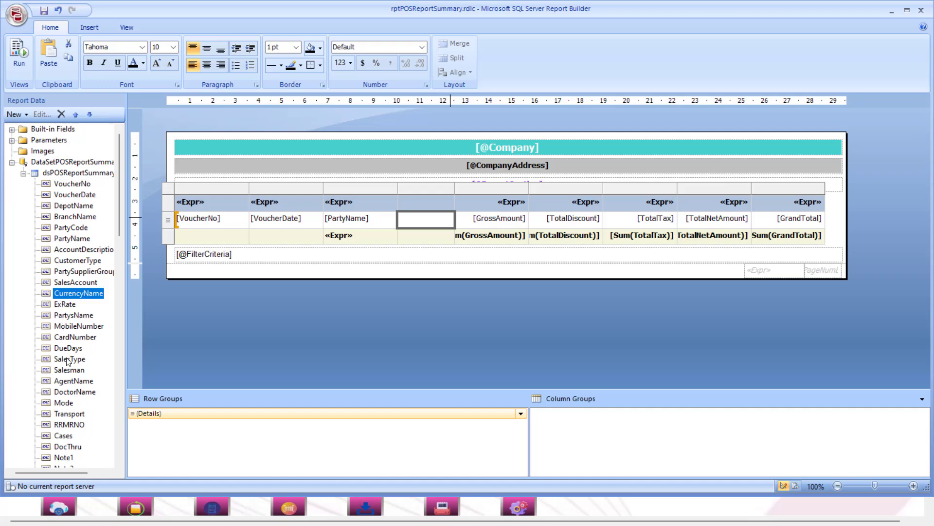
pyautogui.moveTo(68, 348); pyautogui.dragTo(419, 224)
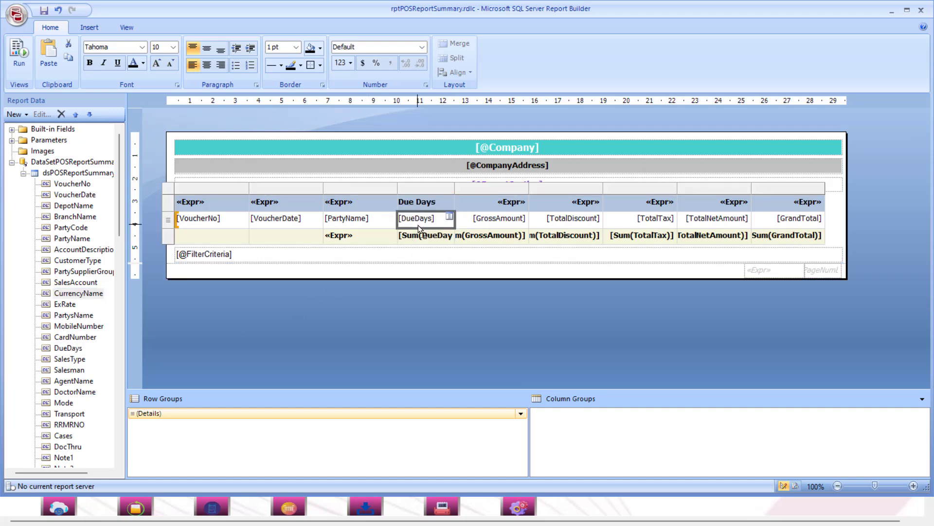
# Clear the DueDays sum from the table's total row
pyautogui.click(437, 202)
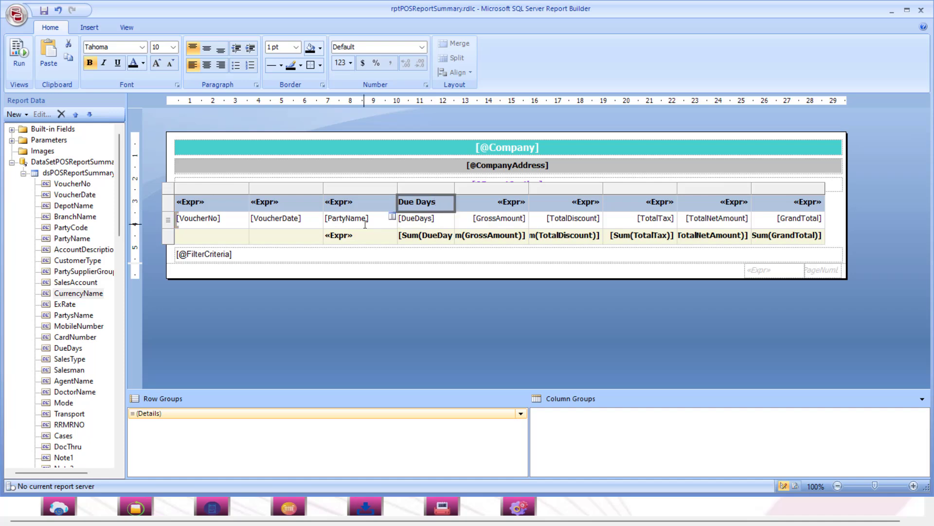
pyautogui.click(430, 242)
pyautogui.press('Delete')
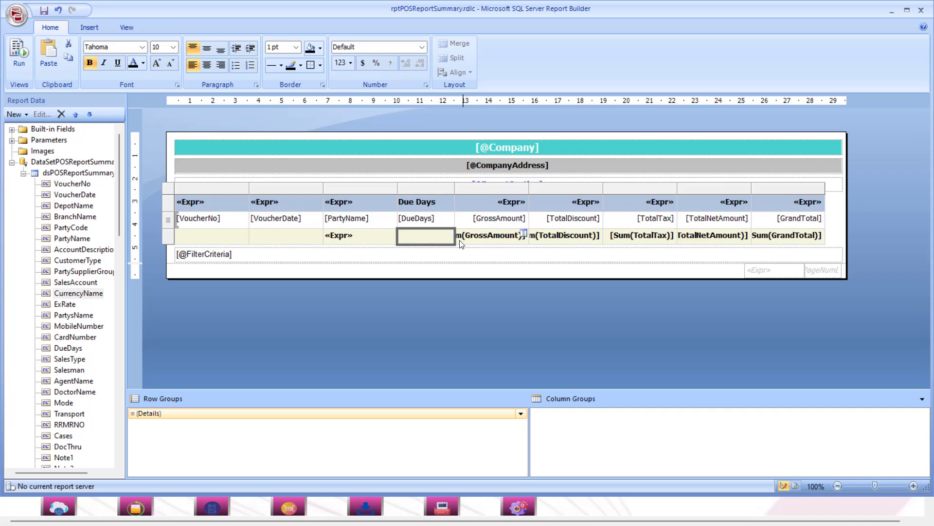
# Widen the report body slightly by extending its right edge
pyautogui.click(818, 207)
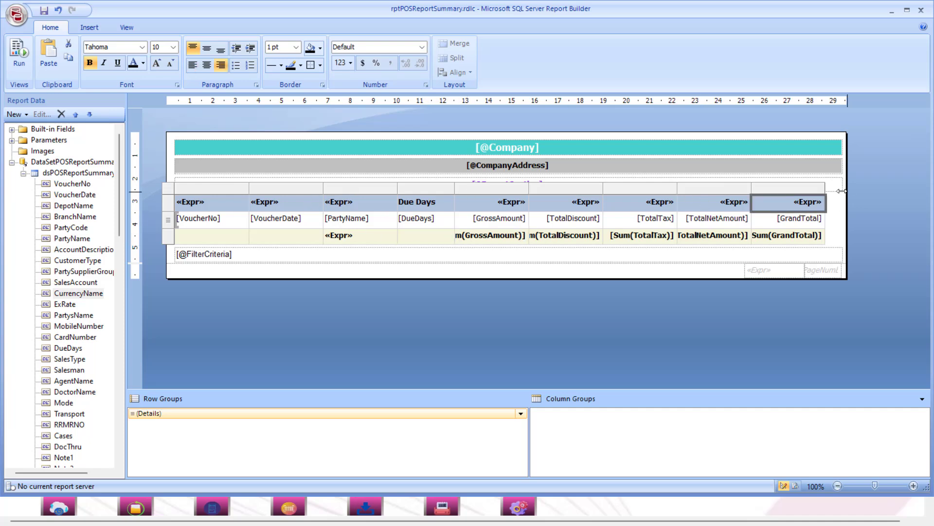
pyautogui.click(839, 213)
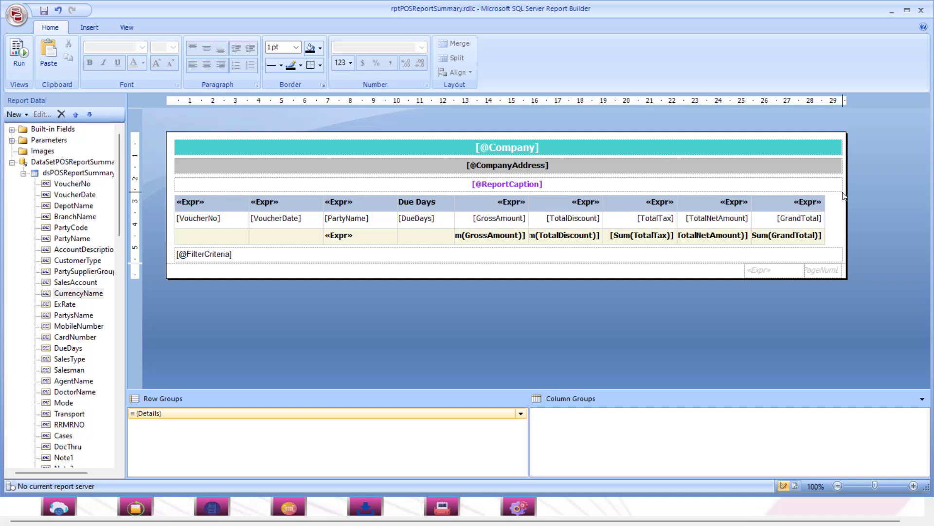
pyautogui.moveTo(847, 193); pyautogui.dragTo(851, 192)
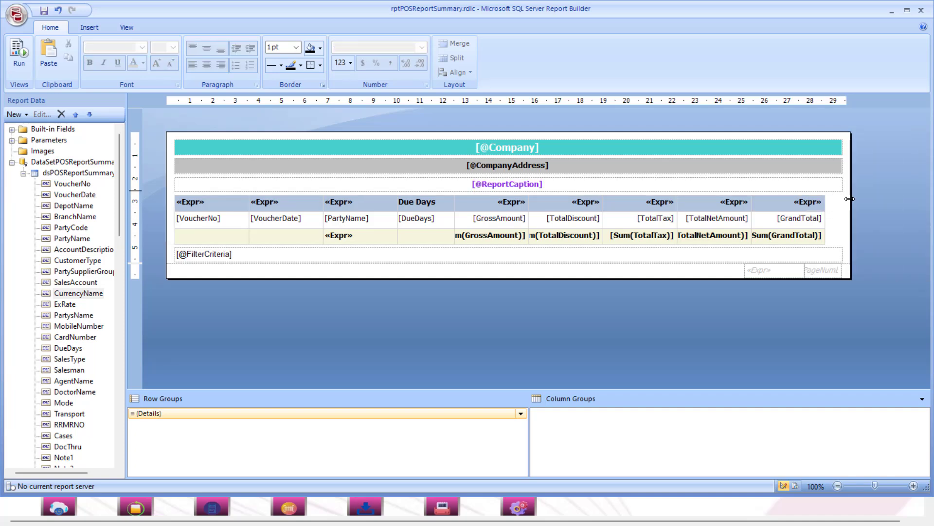
# Examine the orientation and paper size options in the report's page setup, and close it without applying changes
pyautogui.rightClick(577, 339)
pyautogui.click(633, 393)
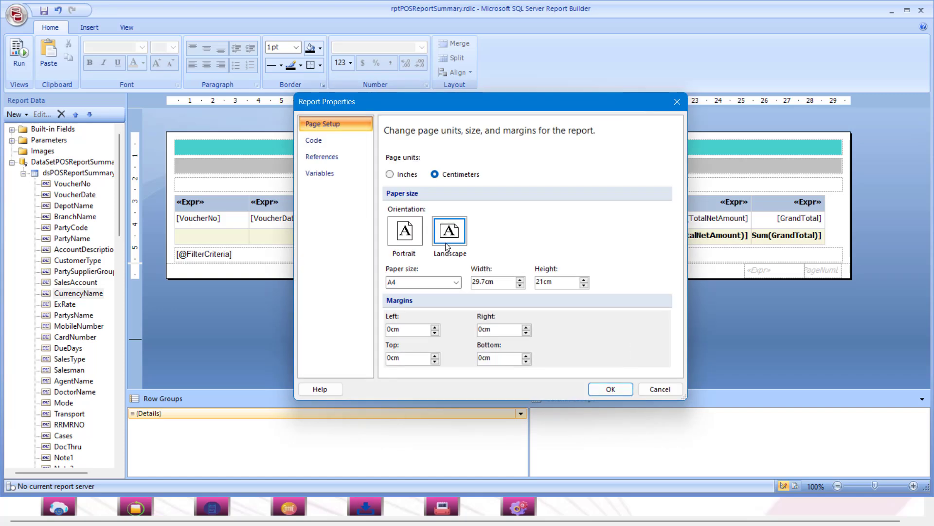
pyautogui.click(410, 237)
pyautogui.click(449, 231)
pyautogui.click(461, 287)
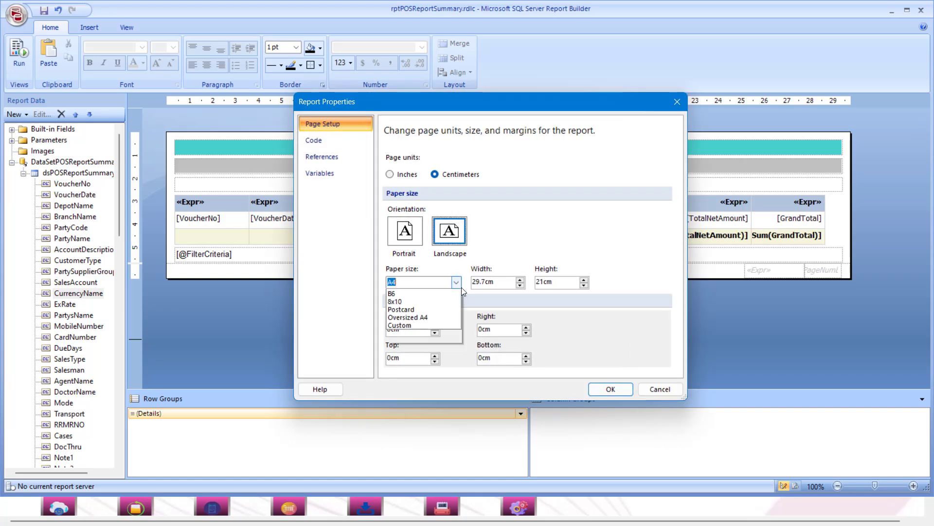
pyautogui.click(546, 227)
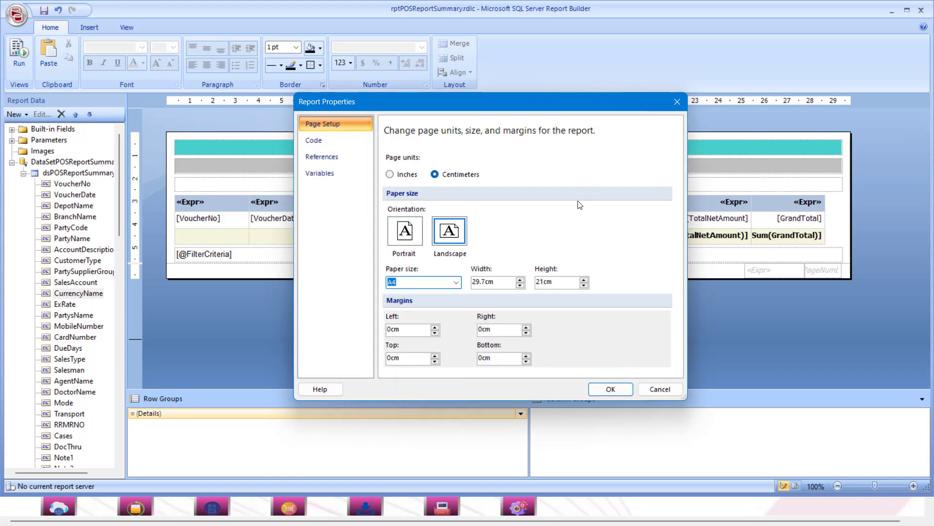
pyautogui.click(670, 103)
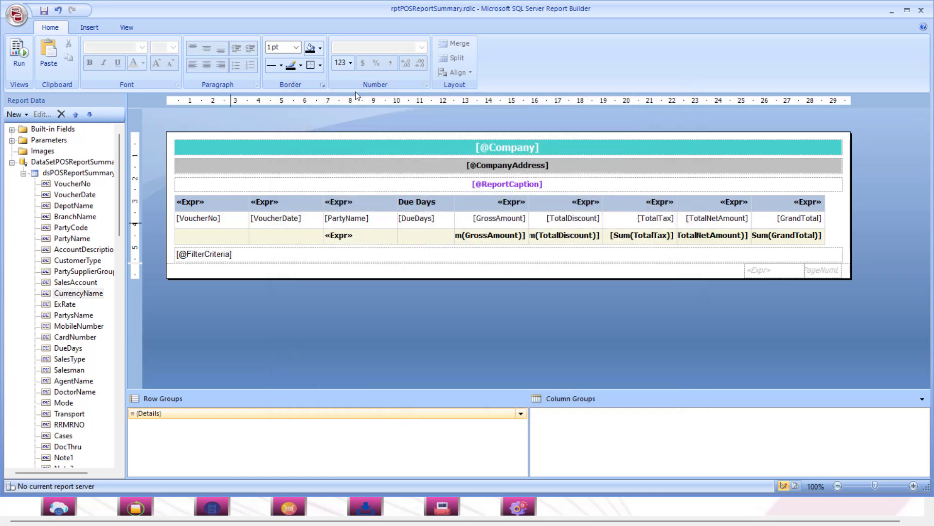
# Shorten the Company and CompanyAddress boxes from their left side so both start at about 10.5 cm on the ruler
pyautogui.click(185, 146)
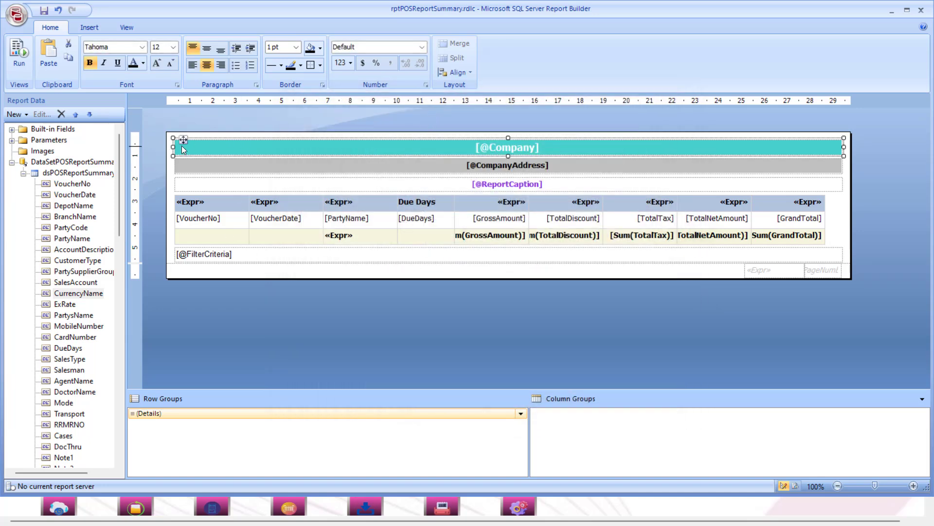
pyautogui.moveTo(175, 142); pyautogui.dragTo(411, 140)
pyautogui.click(185, 166)
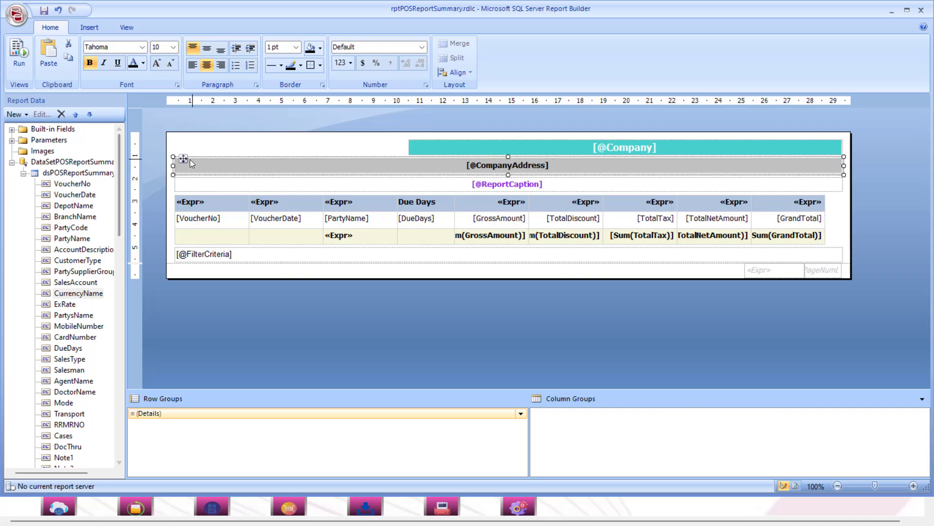
pyautogui.moveTo(176, 166); pyautogui.dragTo(410, 165)
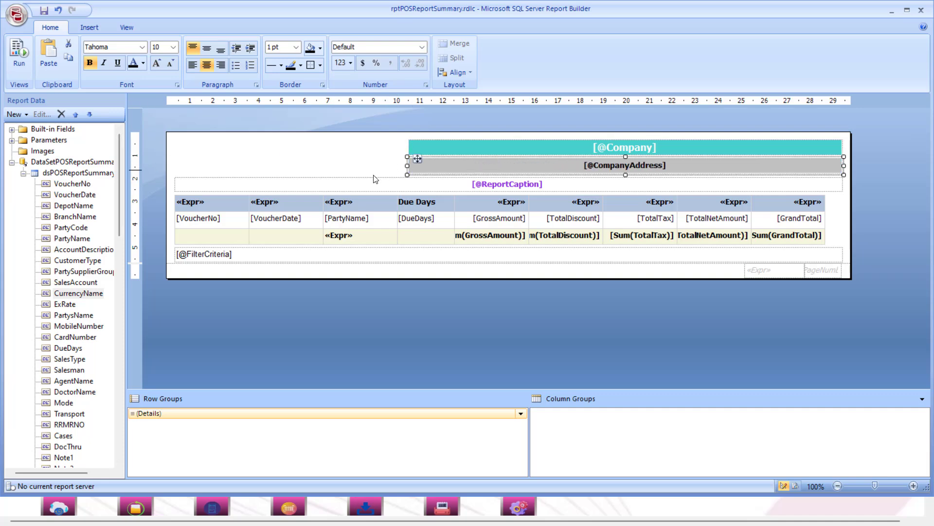
# Insert an embedded image about 3 cm wide in the space beside the Company title, importing the logo file Untitled design (5)
pyautogui.click(387, 150)
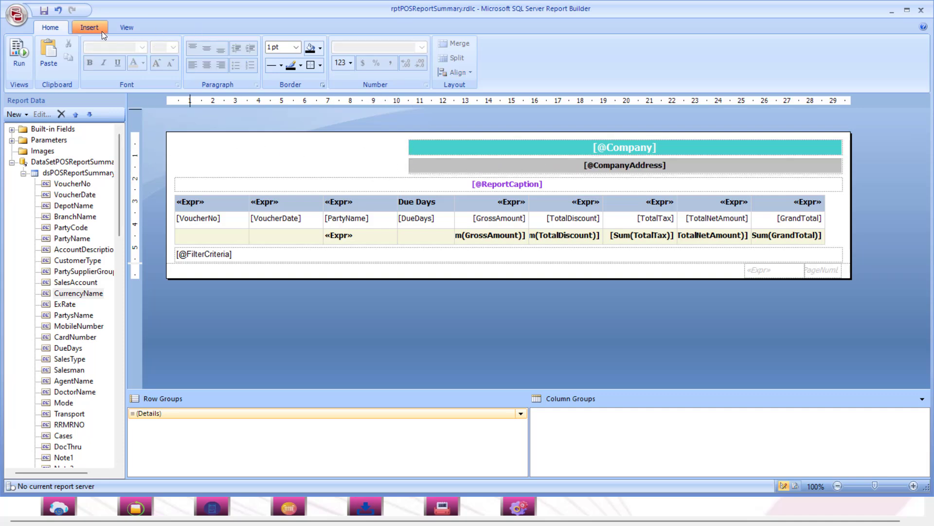
pyautogui.click(101, 29)
pyautogui.click(178, 52)
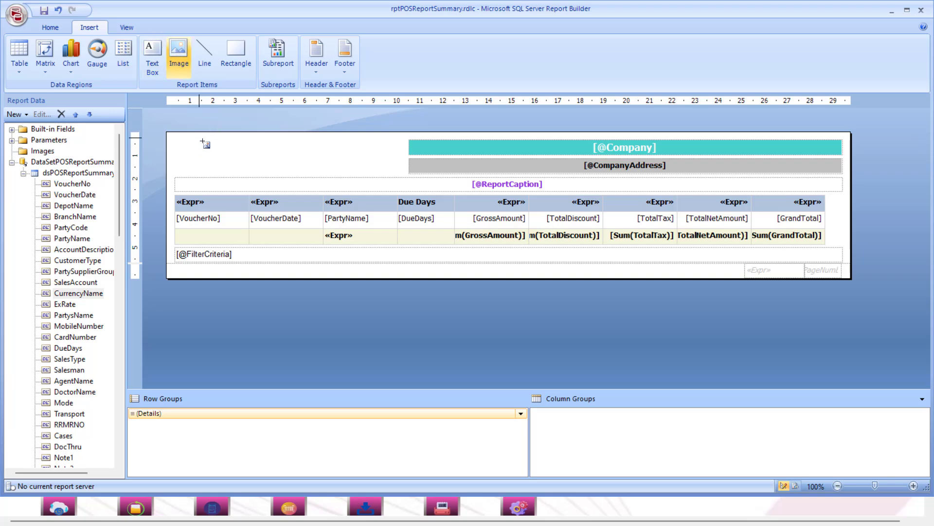
pyautogui.moveTo(200, 138); pyautogui.dragTo(267, 174)
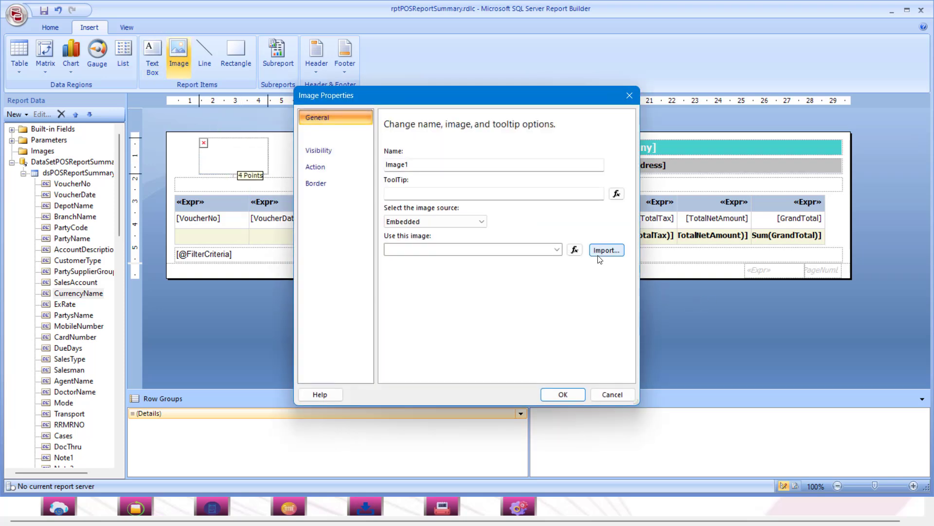
pyautogui.click(604, 250)
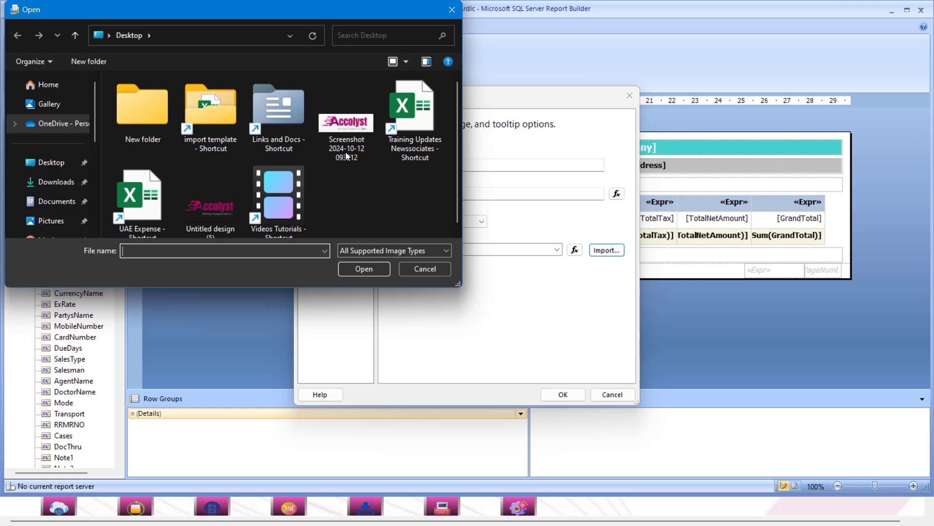
pyautogui.doubleClick(188, 200)
pyautogui.click(563, 396)
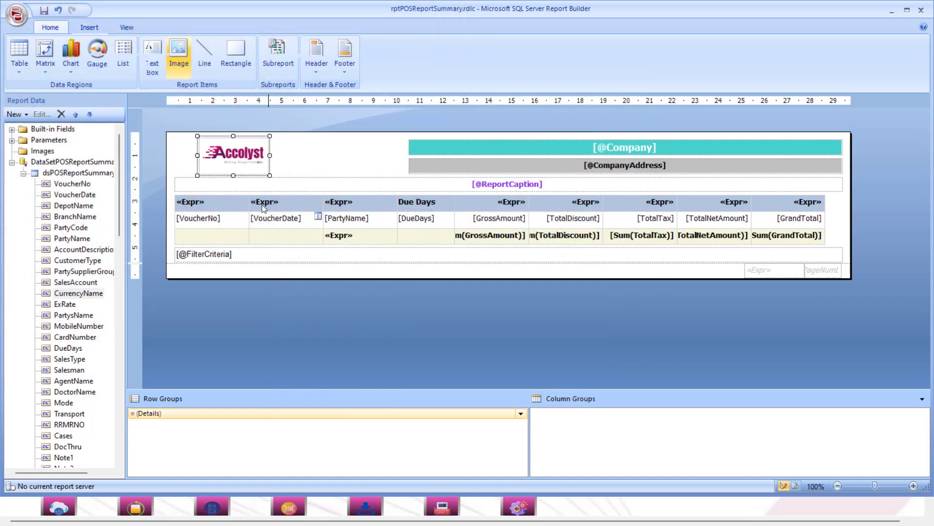
# Save and close the report design, preview the summarised POS Report in Accolyst, and close the preview
pyautogui.click(313, 158)
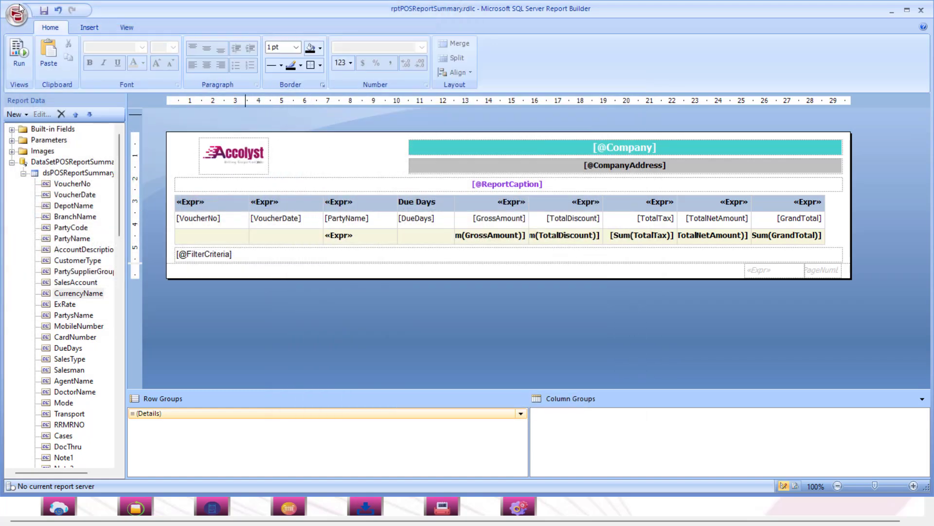
pyautogui.click(925, 12)
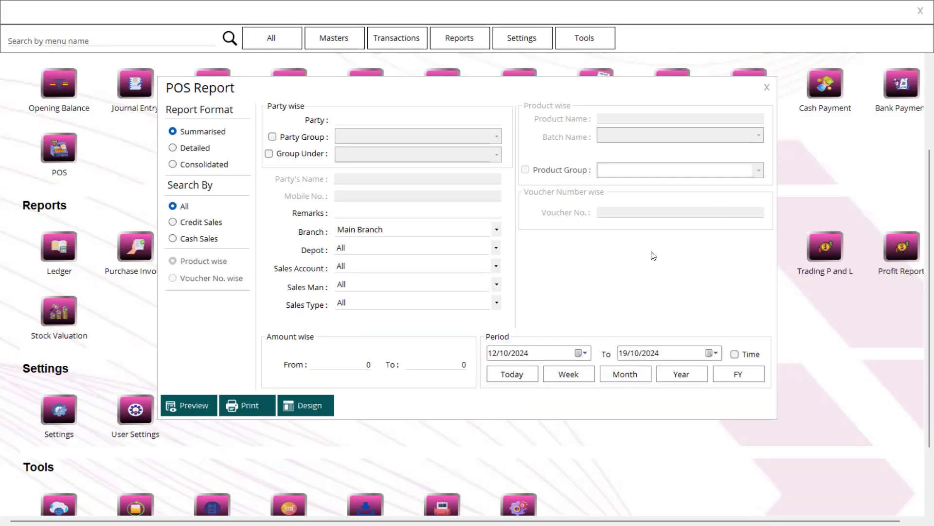
pyautogui.click(195, 405)
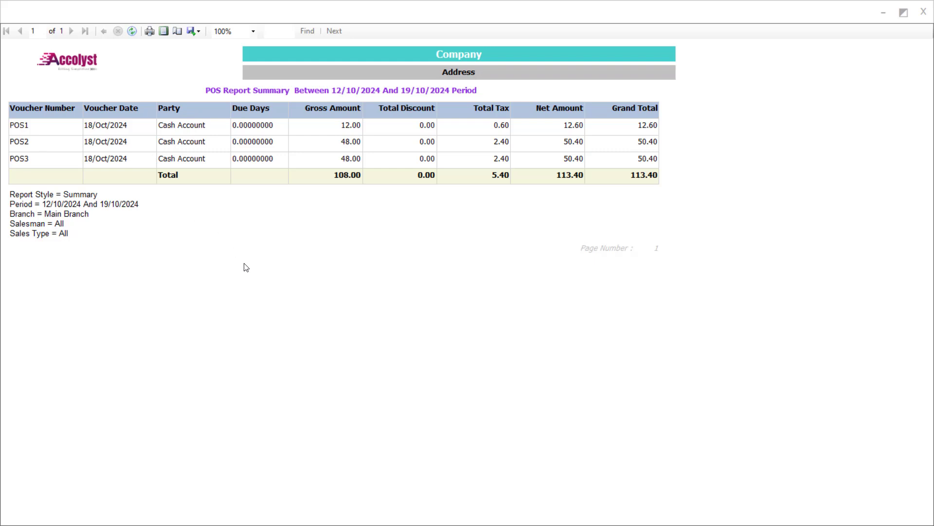
pyautogui.click(924, 11)
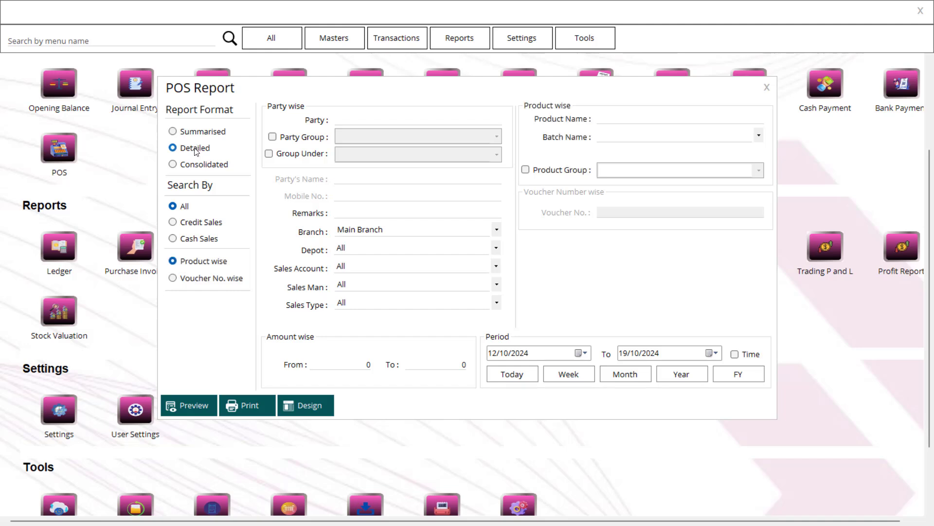
# View the Detailed POS Report design in Report Builder without connecting to a report server, and close it and the POS Report window
pyautogui.click(307, 403)
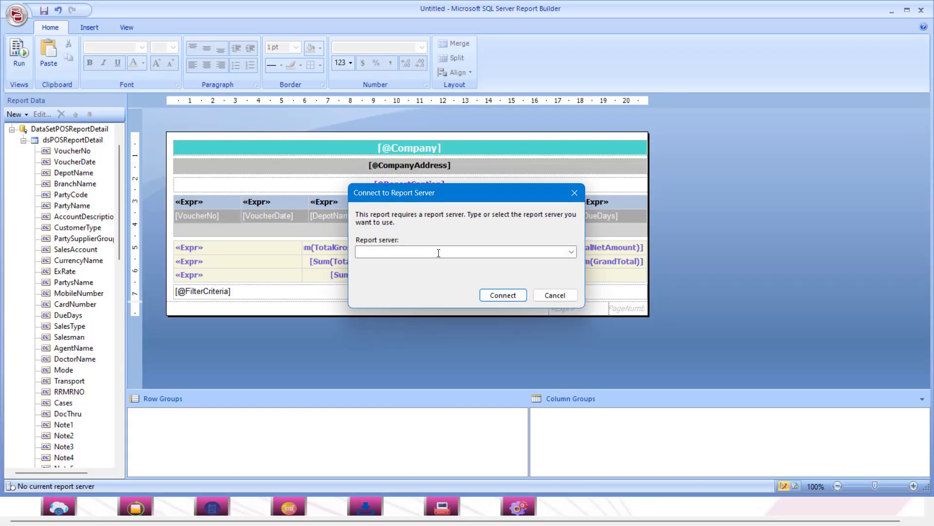
pyautogui.click(555, 295)
pyautogui.click(922, 9)
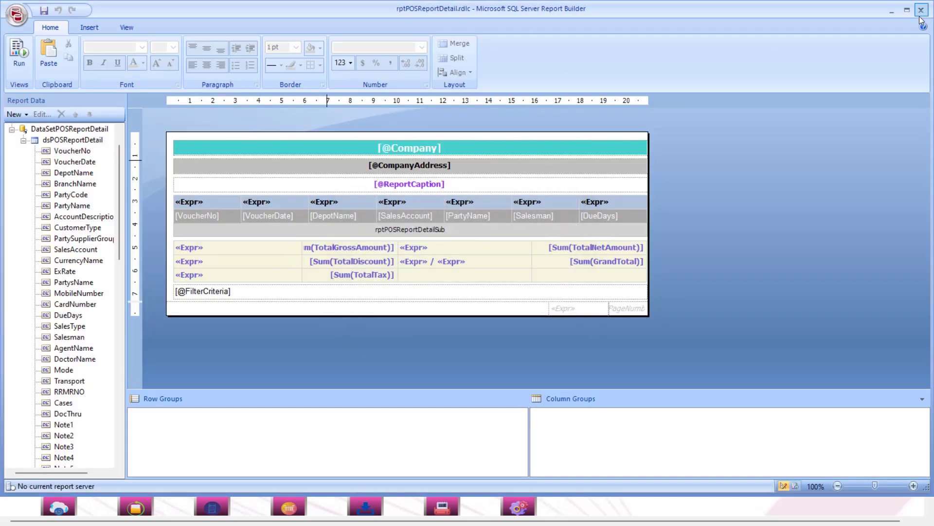
pyautogui.click(767, 87)
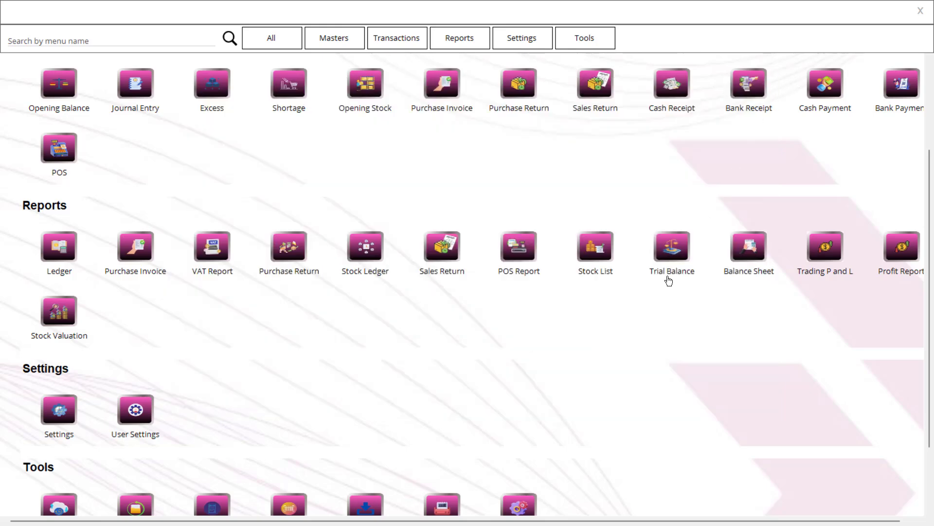
# Close the full menu window and open the IDAutomation_CrystalUFL folder inside the Barcode folder's IDAutomation_CrystalUFL (7) archive in File Explorer
pyautogui.scroll(-3, 280, 292)
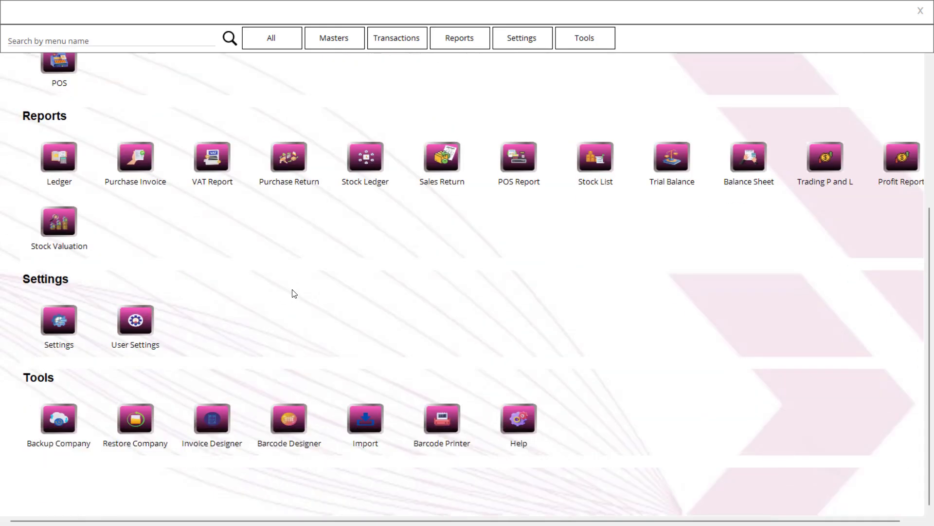
pyautogui.click(921, 11)
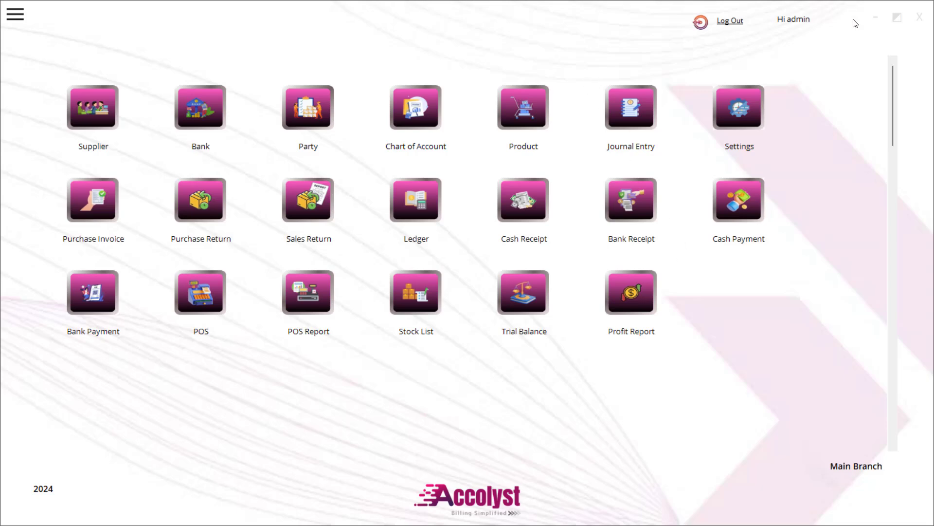
pyautogui.press('super')
pyautogui.moveTo(434, 511)
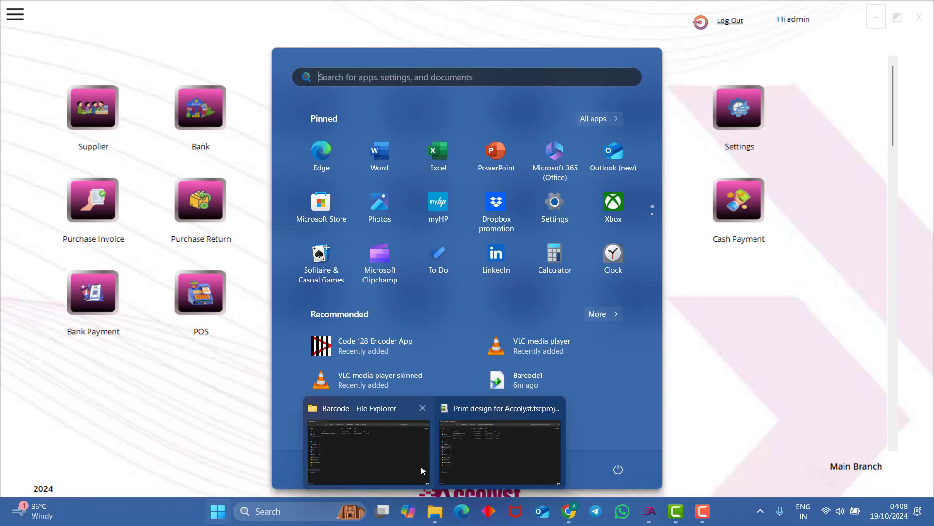
pyautogui.click(408, 460)
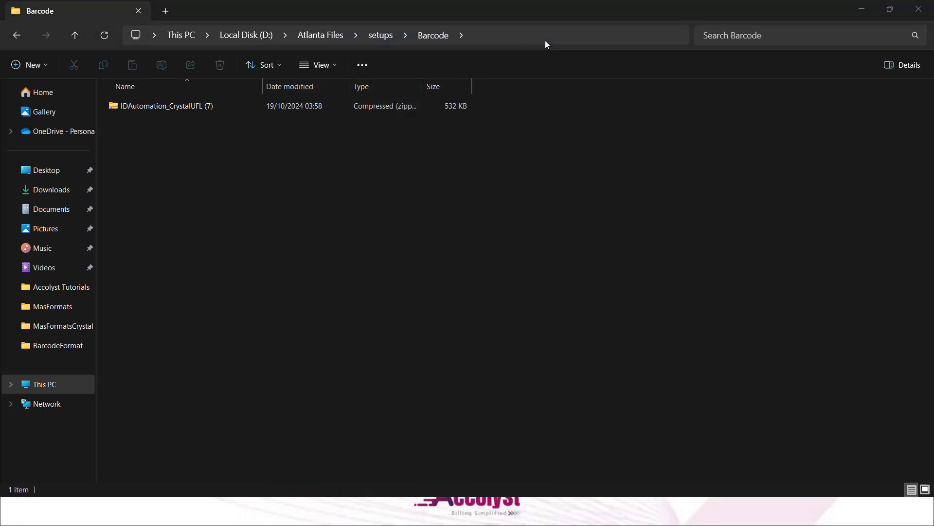
pyautogui.doubleClick(207, 110)
pyautogui.doubleClick(140, 106)
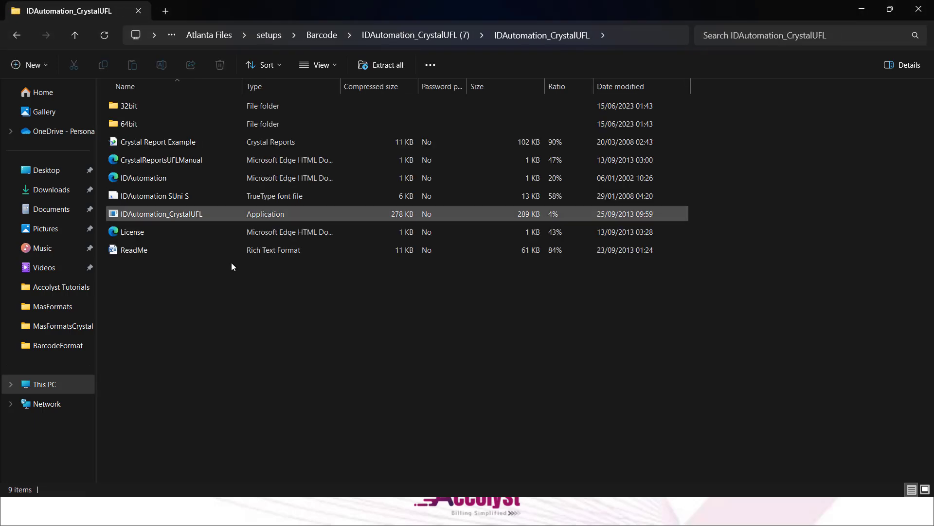
# Run the IDAutomation_CrystalUFL installer without extracting the archive, proceed as far as the destination directory page, and abort the installation
pyautogui.doubleClick(158, 215)
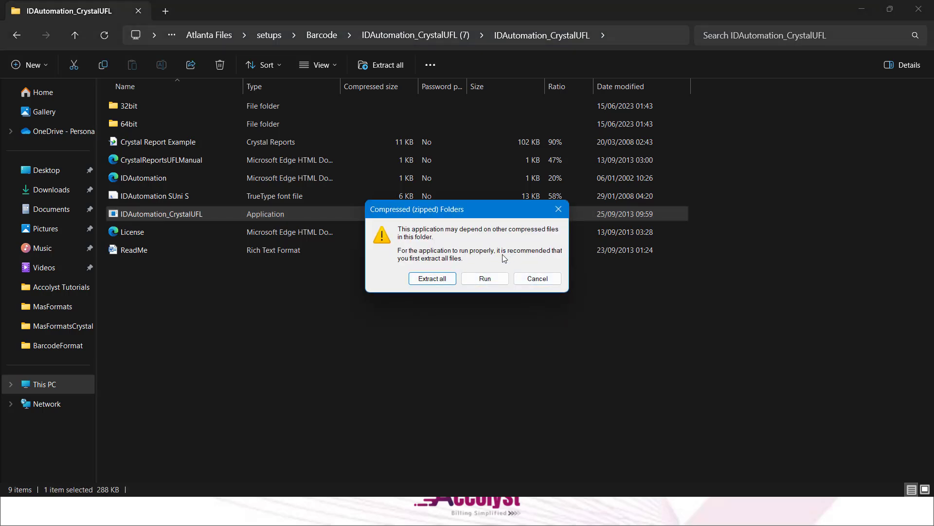
pyautogui.click(483, 277)
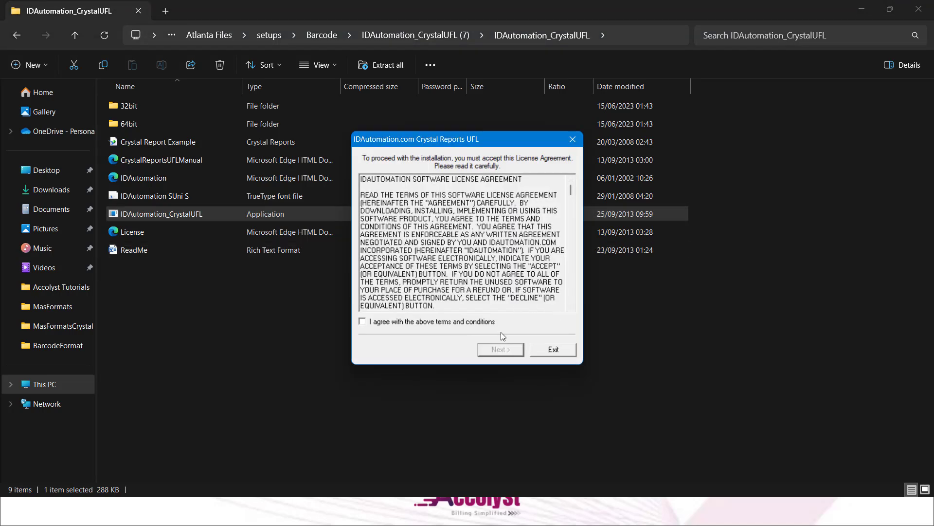
pyautogui.click(498, 348)
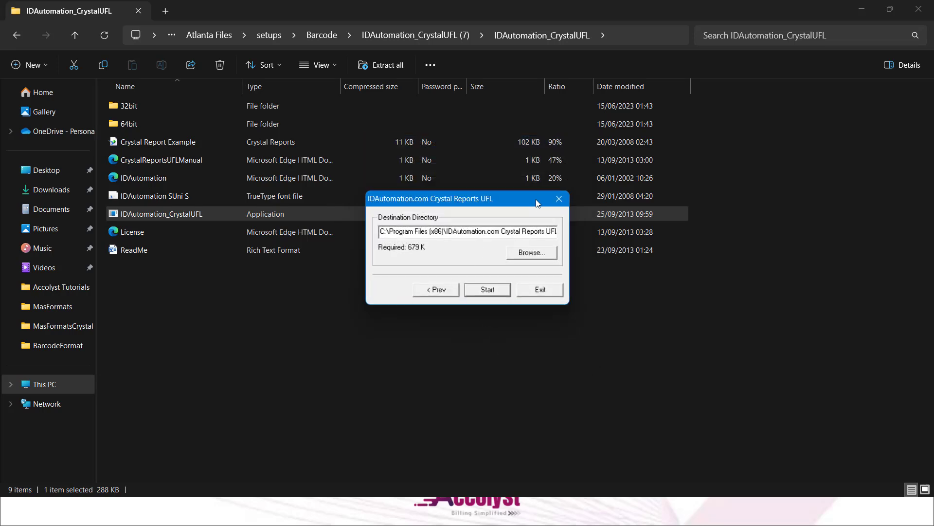
pyautogui.click(558, 200)
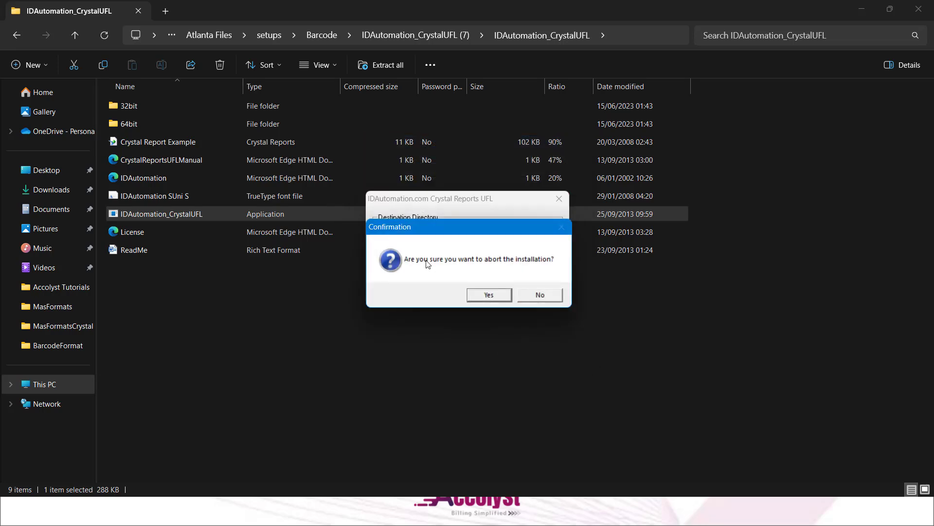
pyautogui.click(489, 293)
# Install the IDAutomation SUni S TrueType font from the archive and close its font preview
pyautogui.click(178, 197)
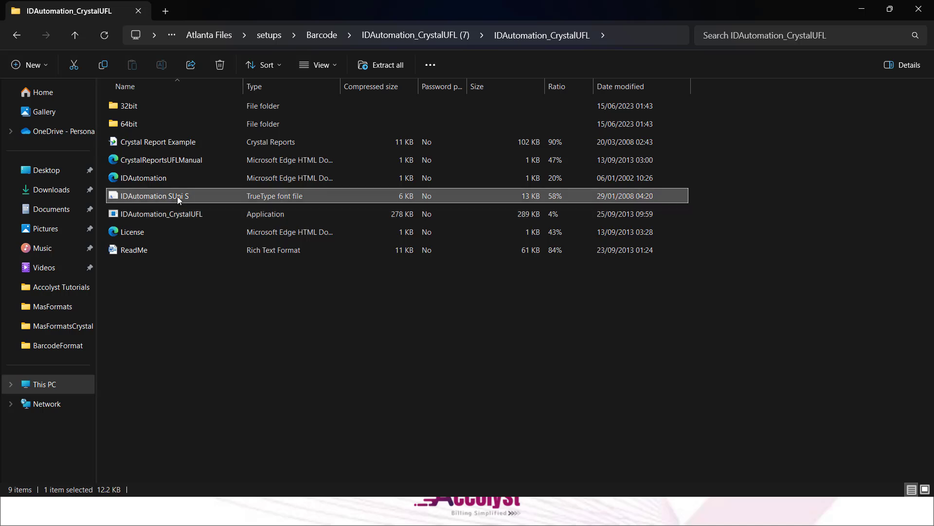
pyautogui.doubleClick(197, 196)
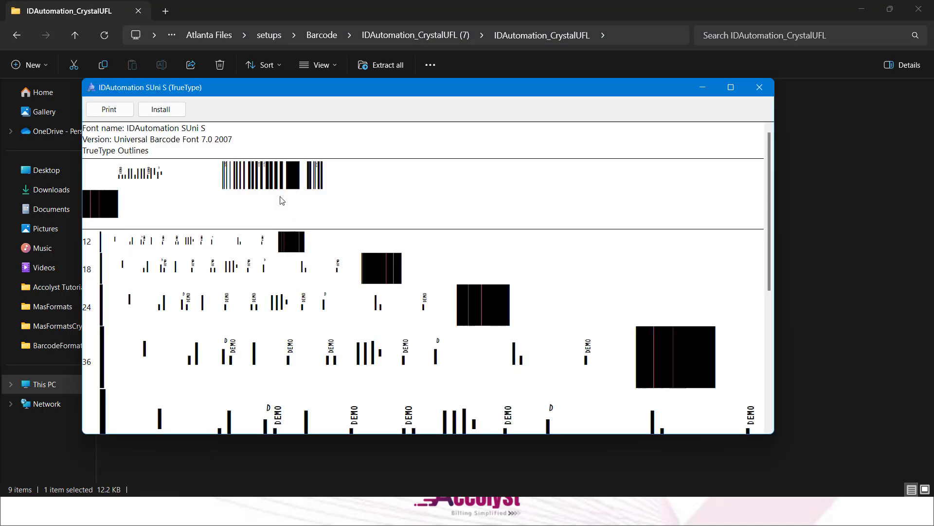
pyautogui.click(166, 112)
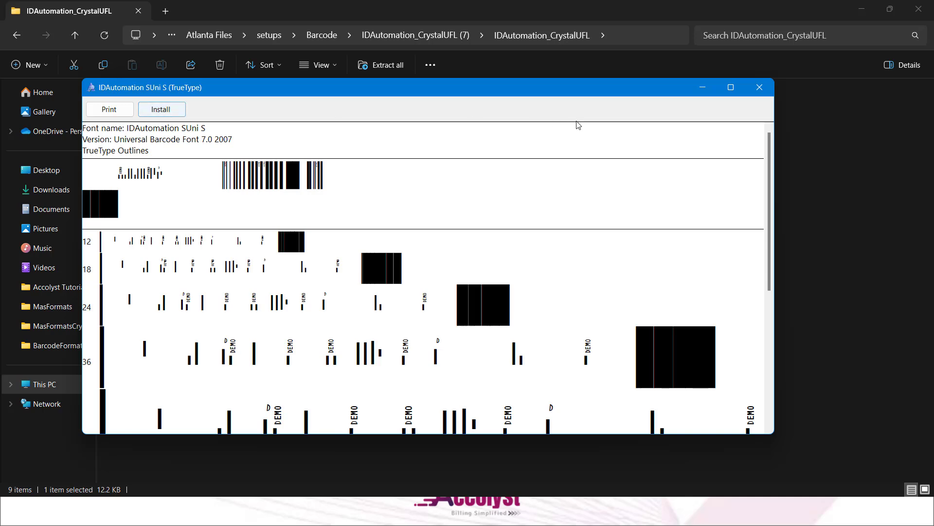
pyautogui.click(766, 94)
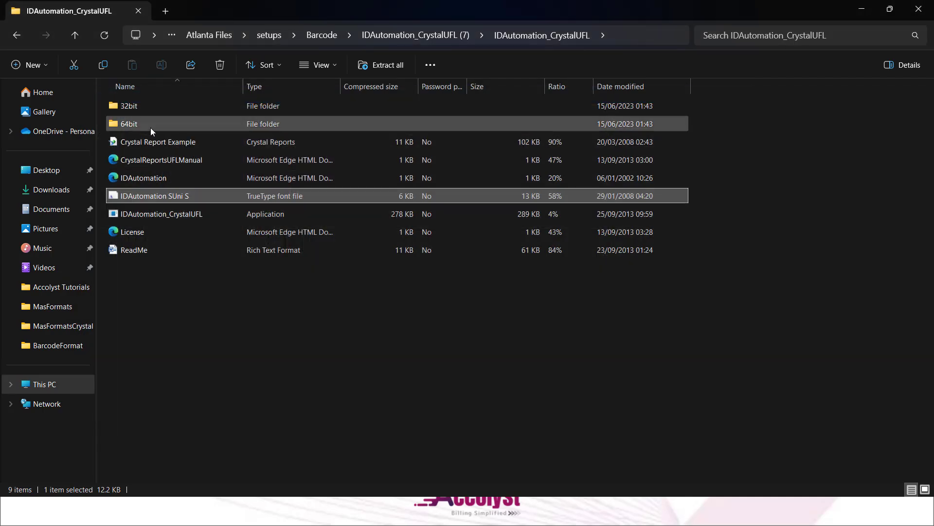
# Copy U25IDAutomation.dll from the archive's 64bit folder
pyautogui.doubleClick(151, 125)
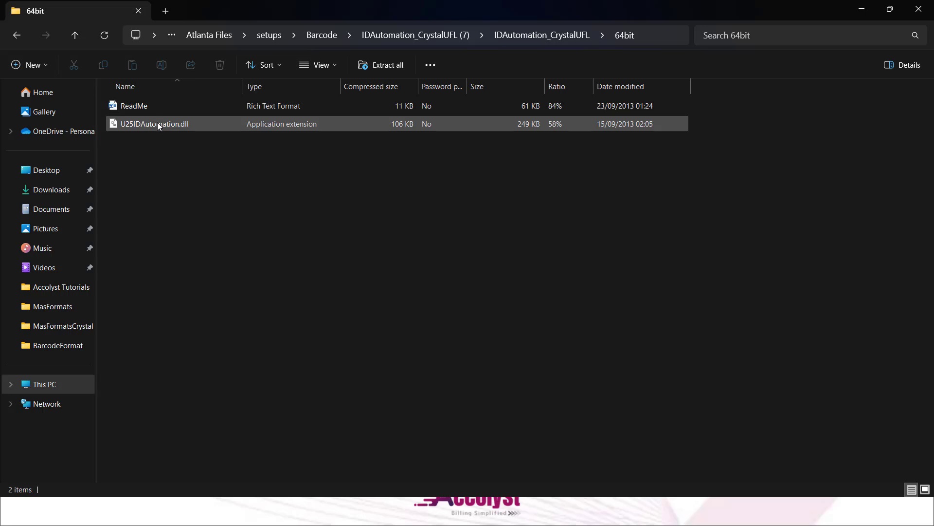
pyautogui.rightClick(158, 125)
pyautogui.click(205, 164)
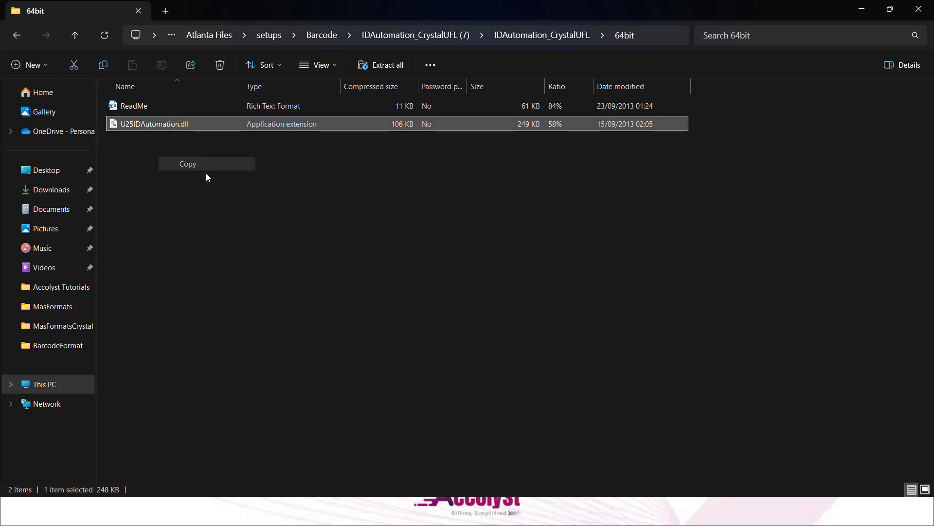
# View the System32 folder in C:\Windows as the DLL's destination without pasting, and close File Explorer and the compatibility assistant
pyautogui.click(63, 389)
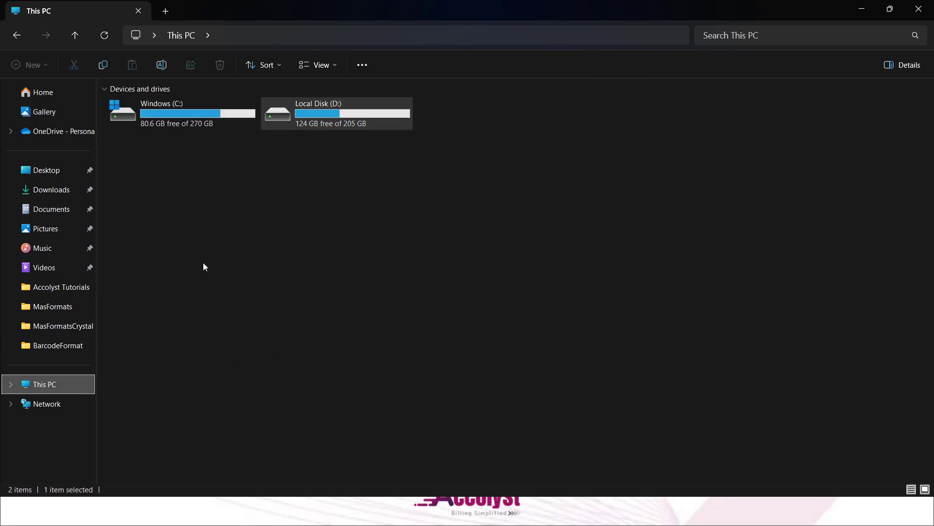
pyautogui.doubleClick(187, 124)
pyautogui.doubleClick(168, 250)
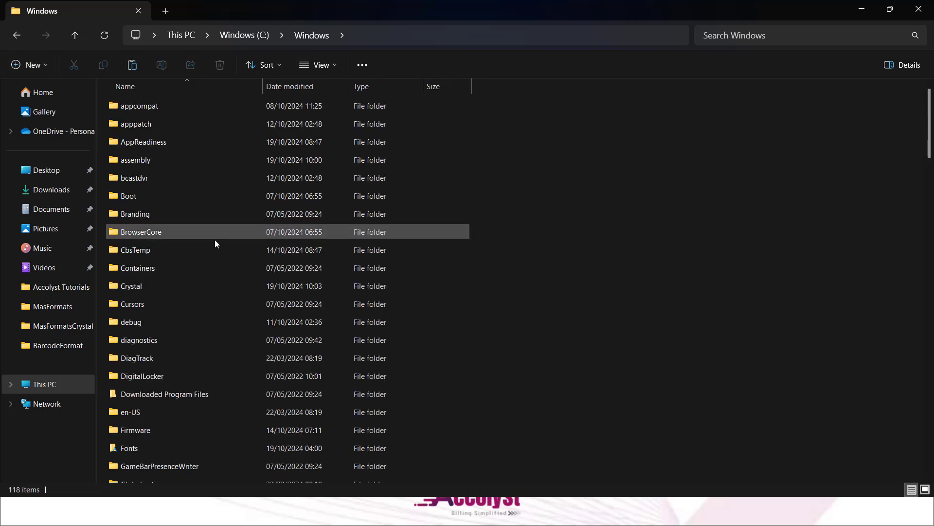
pyautogui.write('sy')
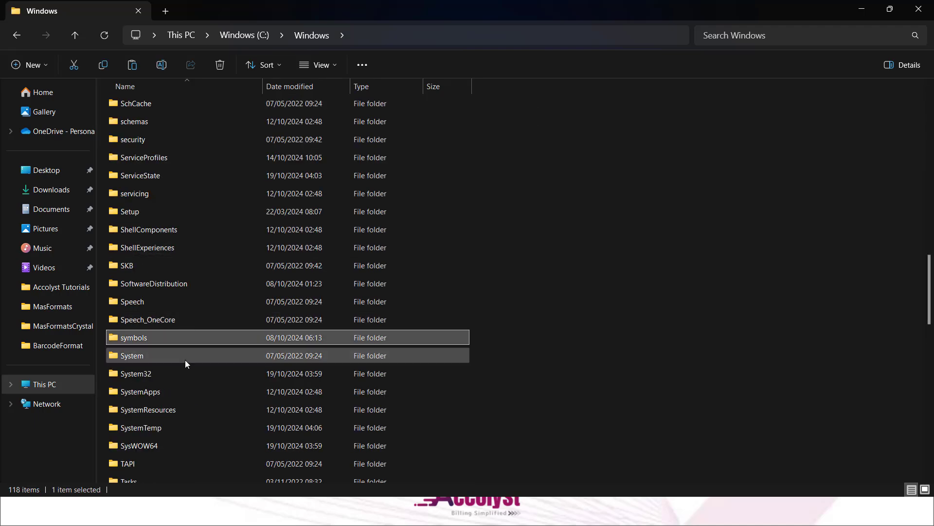
pyautogui.doubleClick(183, 371)
pyautogui.rightClick(567, 238)
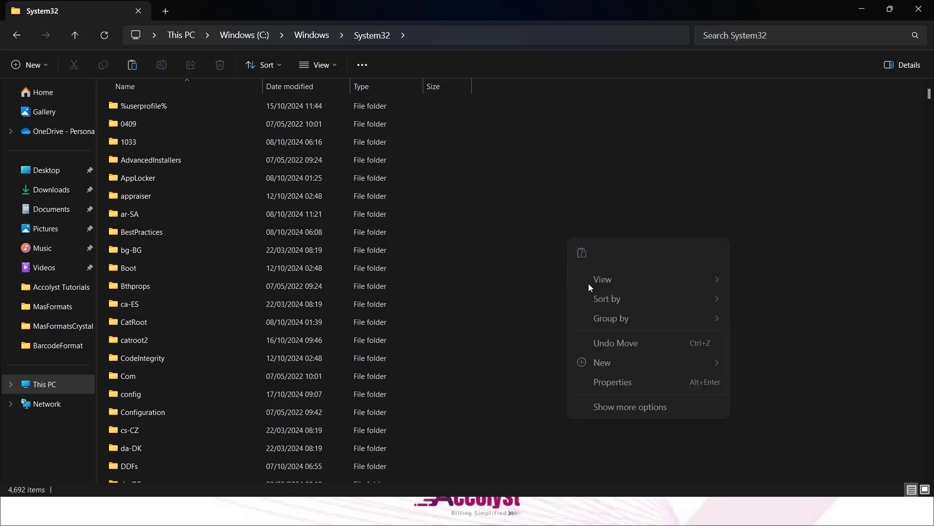
pyautogui.click(485, 234)
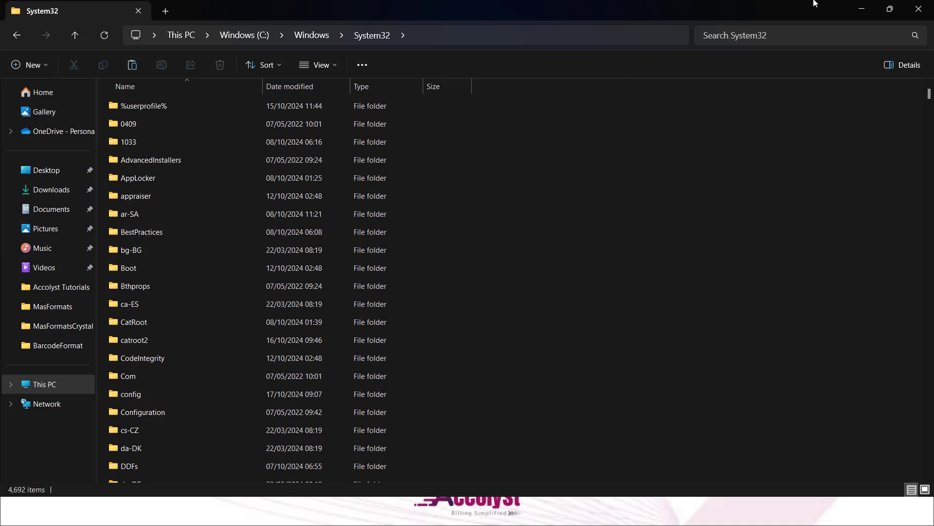
pyautogui.click(915, 7)
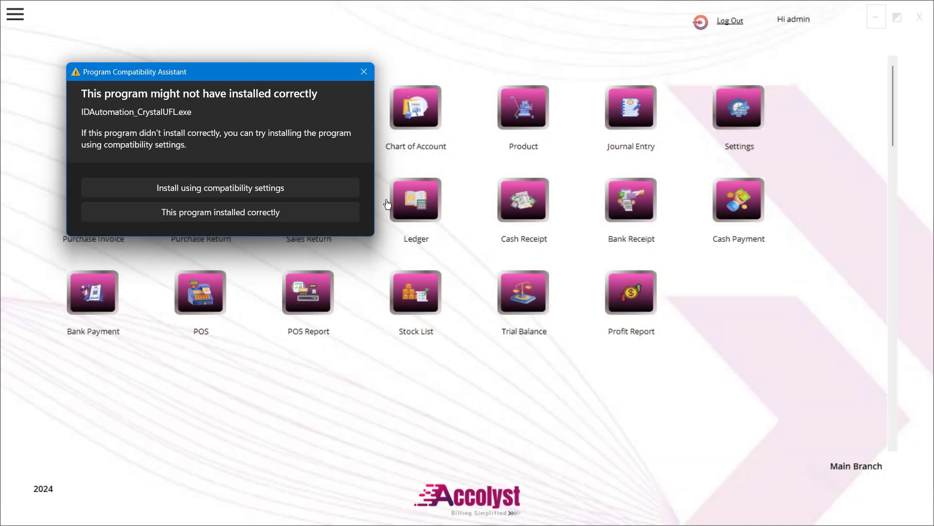
pyautogui.click(363, 72)
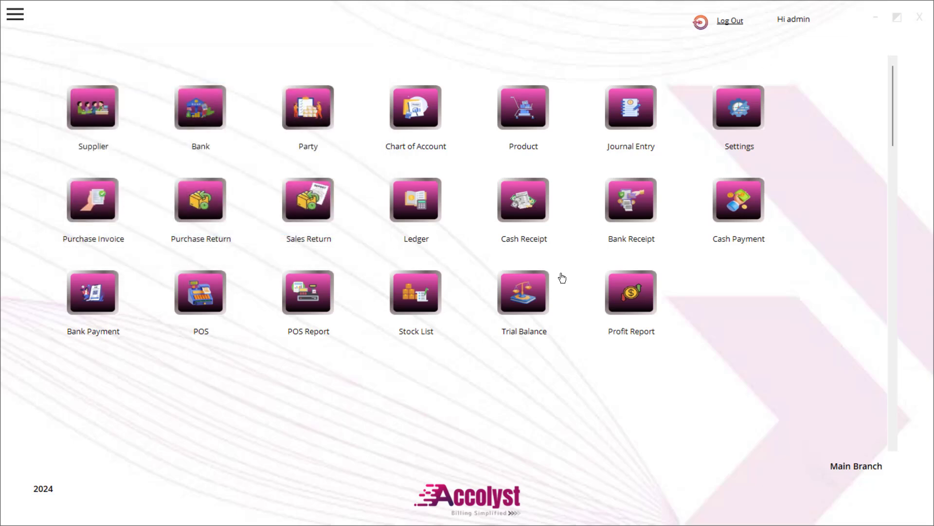
# Open the IDAutomation_C128FontAdvantageDEMO folder in D:\Atlanta Files\setups\Accolyst\Accolyst\other files\Crystal Report Barcode in File Explorer
pyautogui.press('super')
pyautogui.click(434, 511)
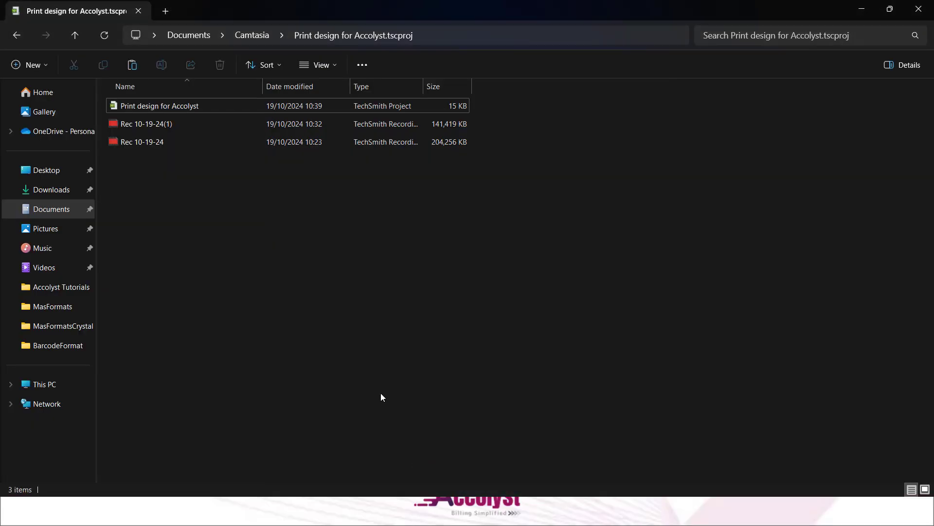
pyautogui.click(76, 35)
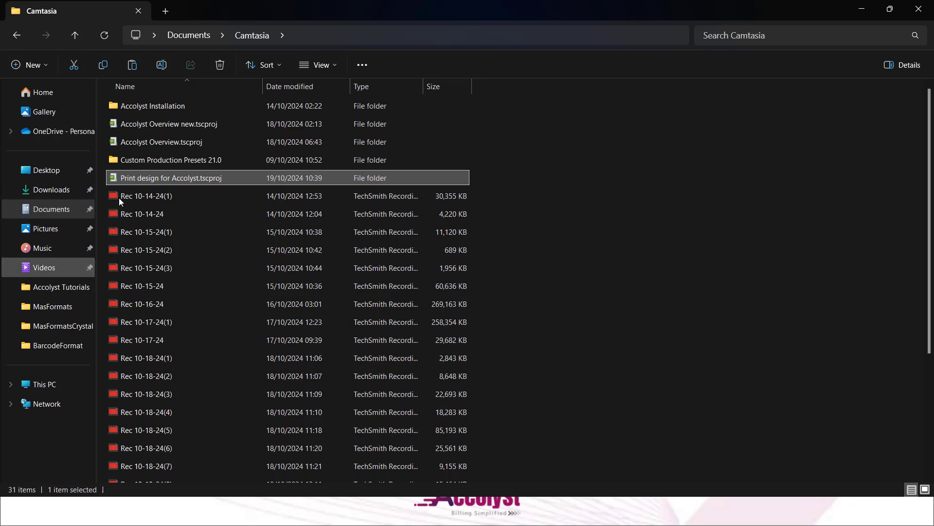
pyautogui.click(75, 35)
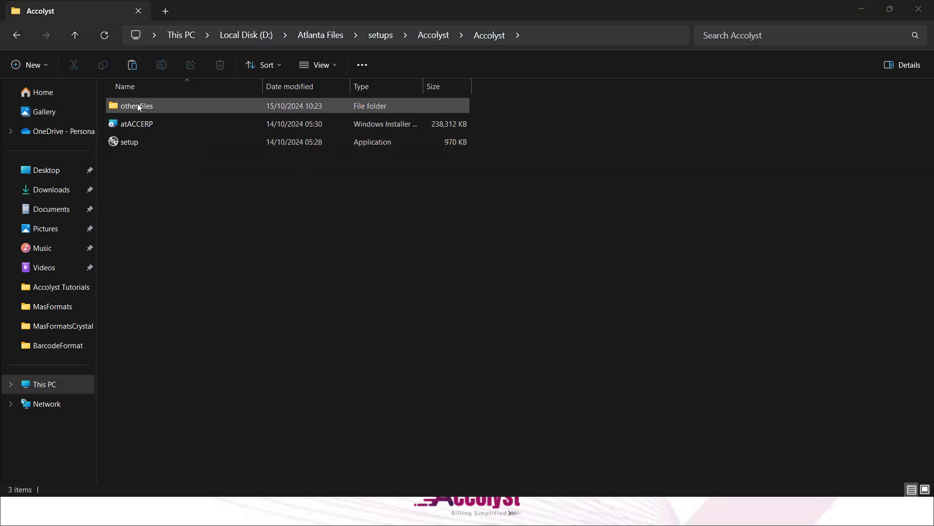
pyautogui.doubleClick(139, 107)
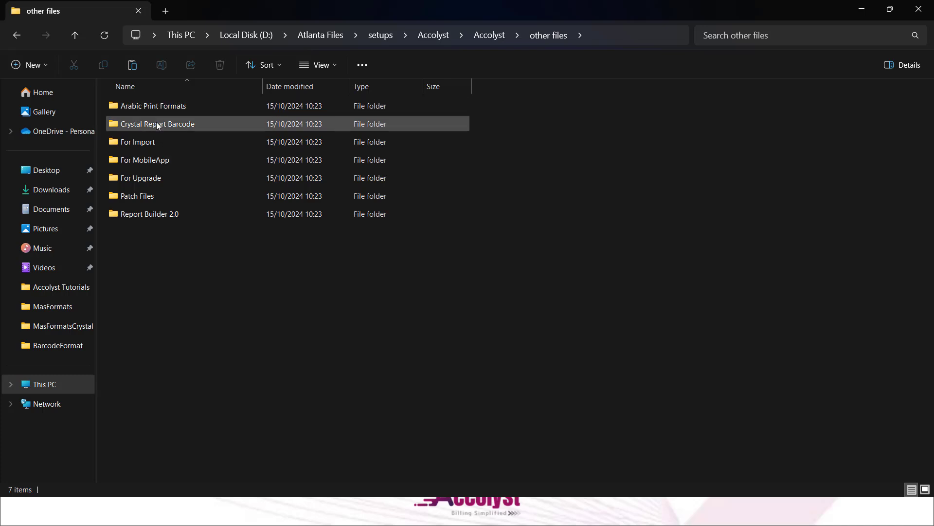
pyautogui.doubleClick(196, 124)
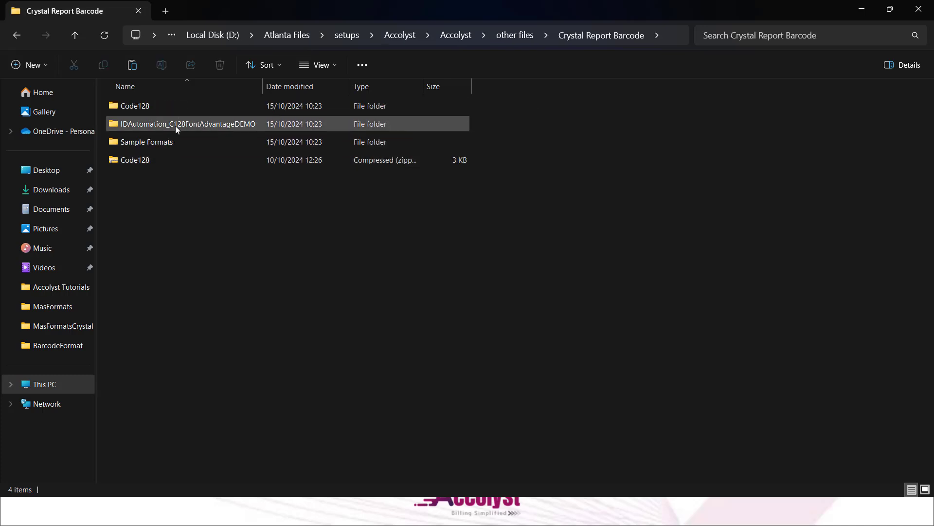
pyautogui.click(177, 125)
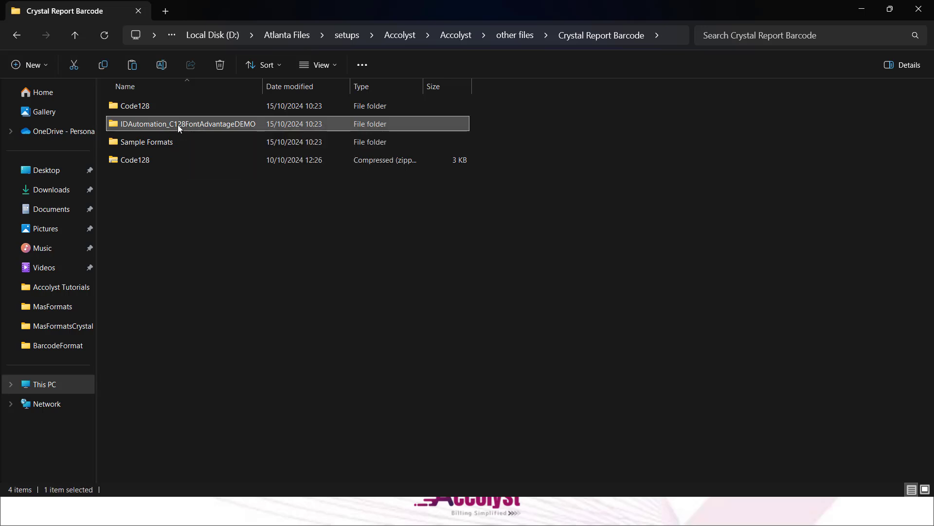
pyautogui.doubleClick(204, 124)
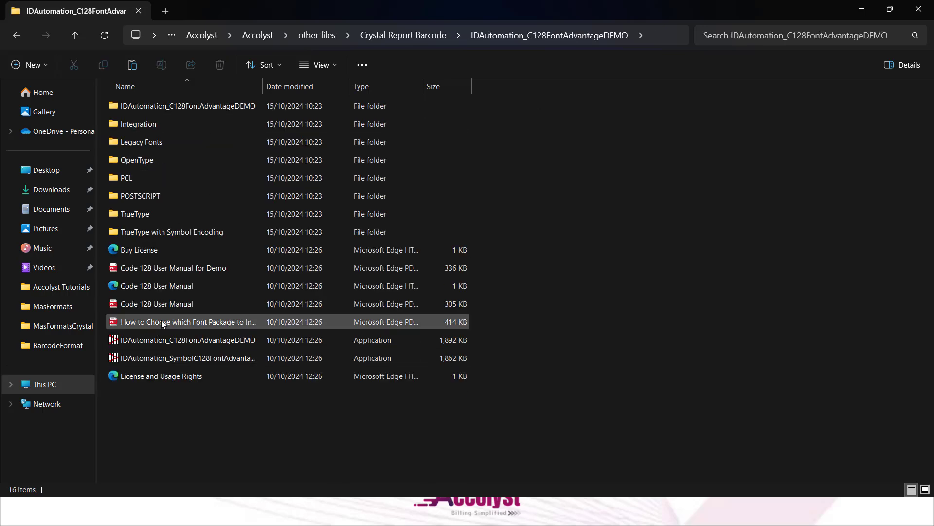
# View the welcome page of the Symbol Code 128 Font Package Demo setup, exit it, and select the IDAutomation_C128FontAdvantageDEMO application
pyautogui.doubleClick(165, 352)
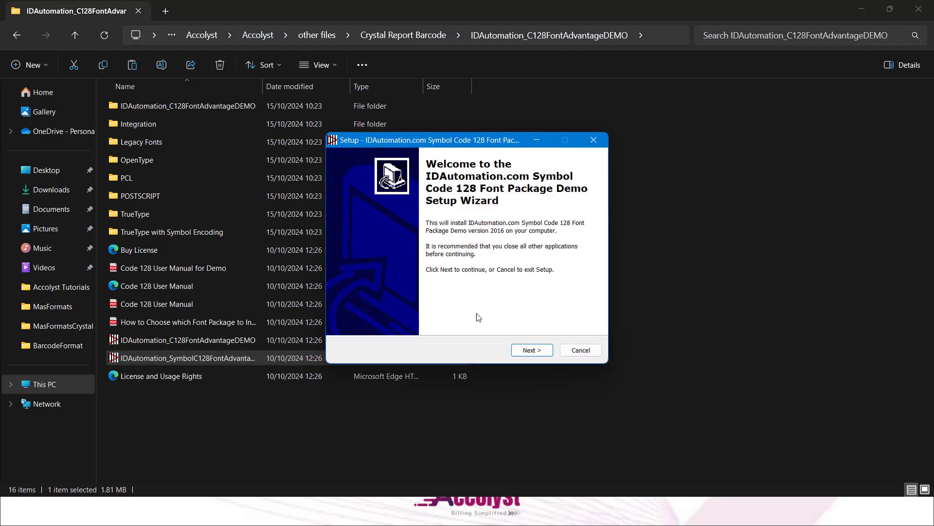
pyautogui.click(594, 140)
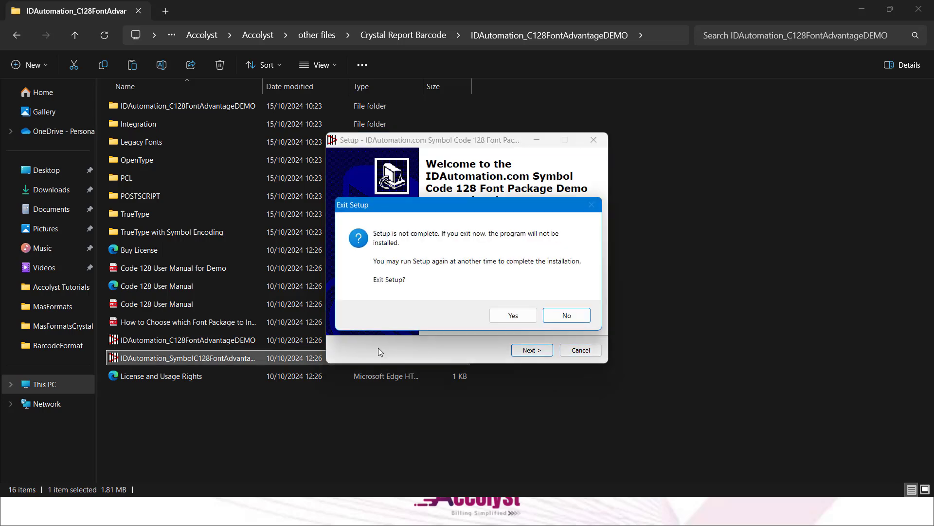
pyautogui.click(567, 315)
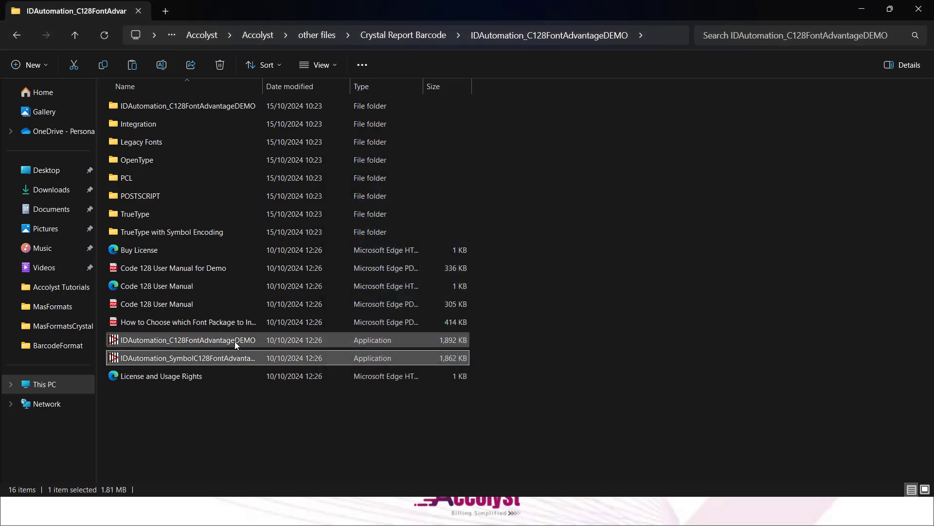
pyautogui.click(235, 341)
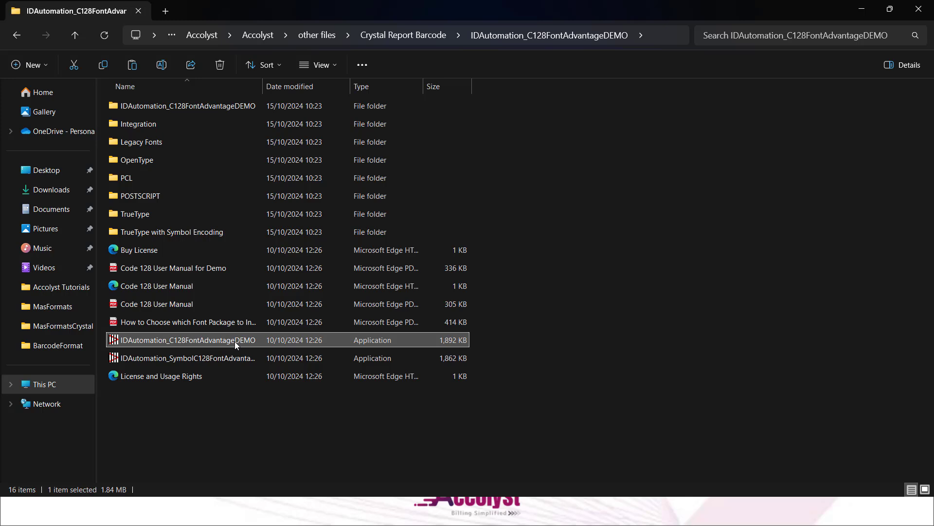
# Preview the code128 TrueType font from the Code128 folder in Crystal Report Barcode without installing it, and close File Explorer
pyautogui.click(73, 39)
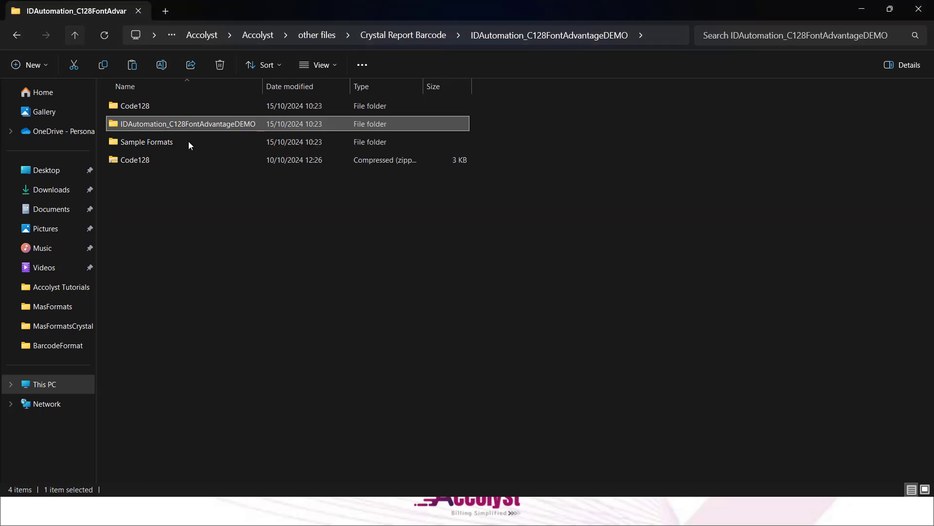
pyautogui.doubleClick(161, 104)
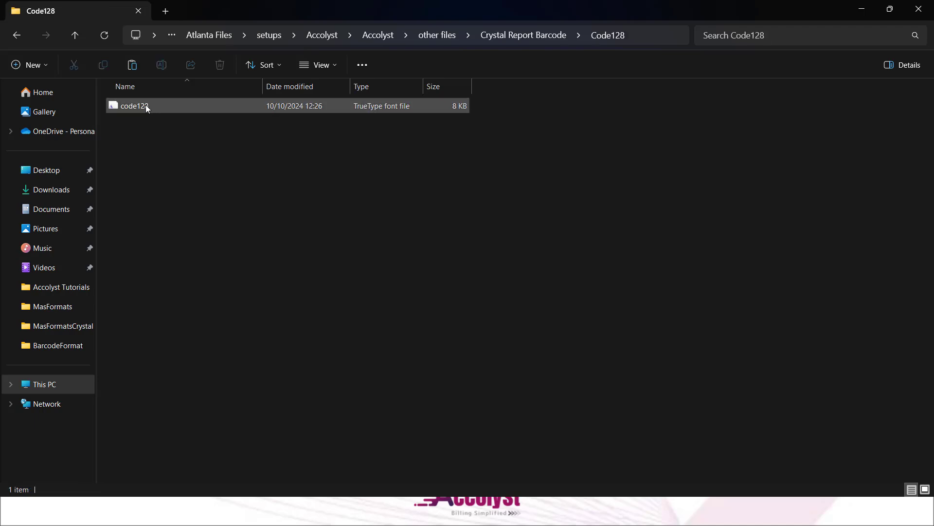
pyautogui.doubleClick(176, 106)
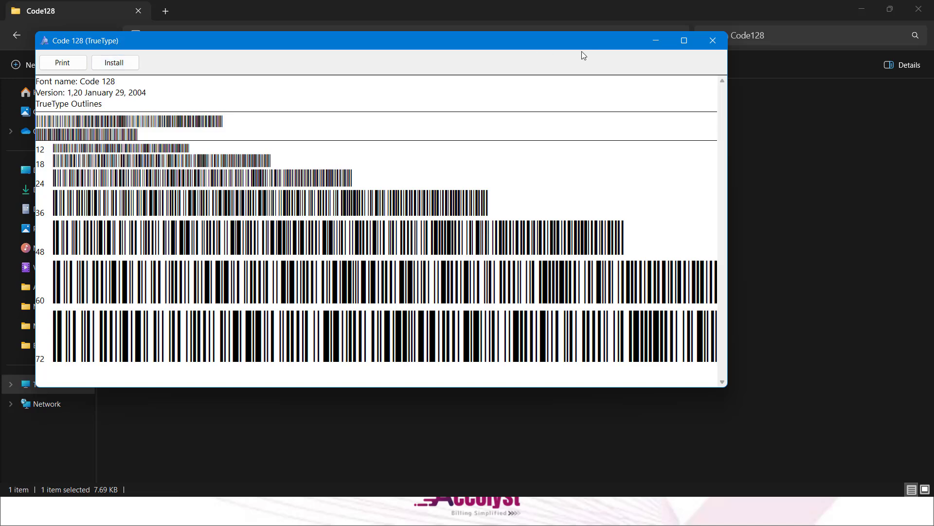
pyautogui.moveTo(504, 45); pyautogui.dragTo(506, 83)
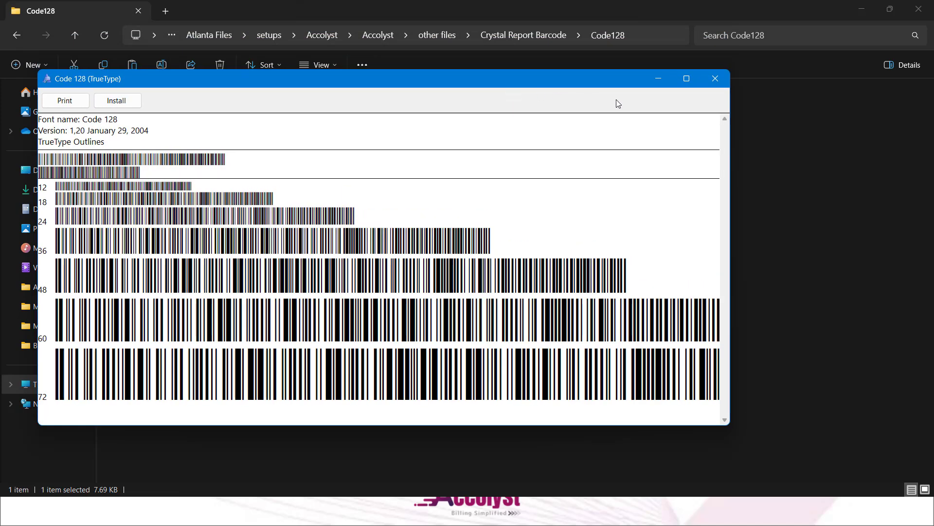
pyautogui.click(715, 79)
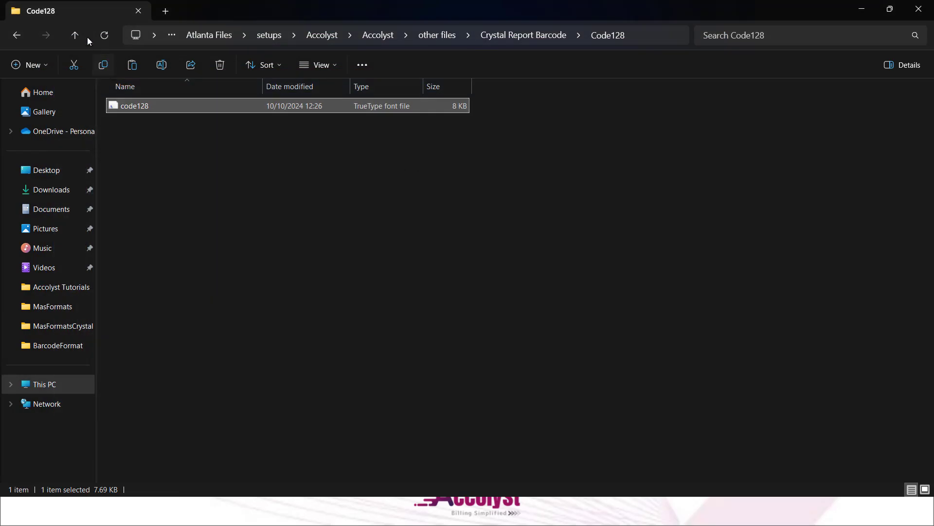
pyautogui.click(68, 40)
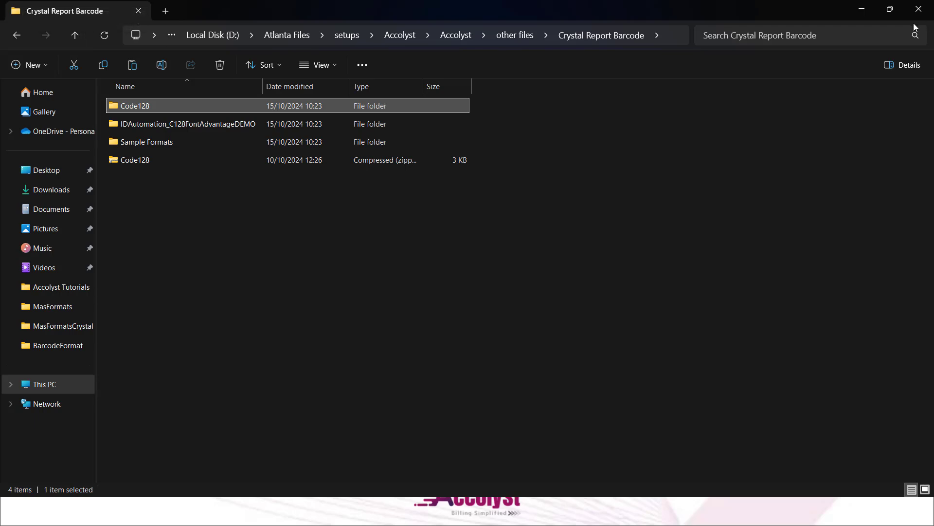
pyautogui.click(919, 9)
# In the Barcode Designer, set the Crystal Report transaction to Purchase Invoice and choose Barcode1 from Downloads as the report file
pyautogui.click(16, 17)
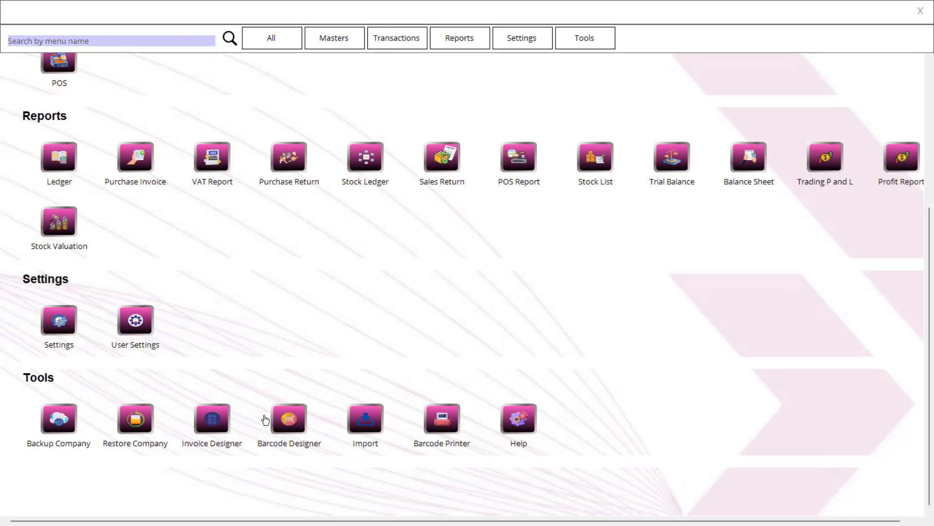
pyautogui.click(296, 432)
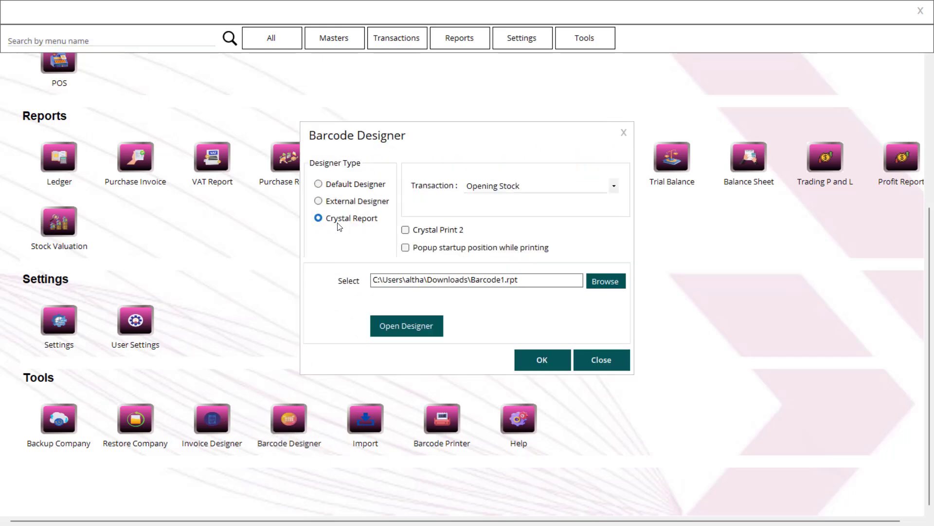
pyautogui.click(515, 186)
pyautogui.click(518, 223)
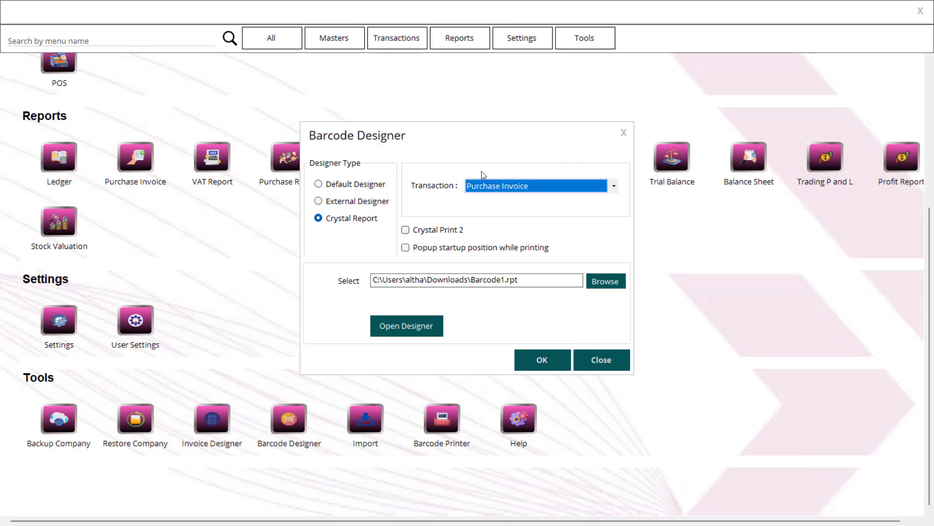
pyautogui.click(605, 281)
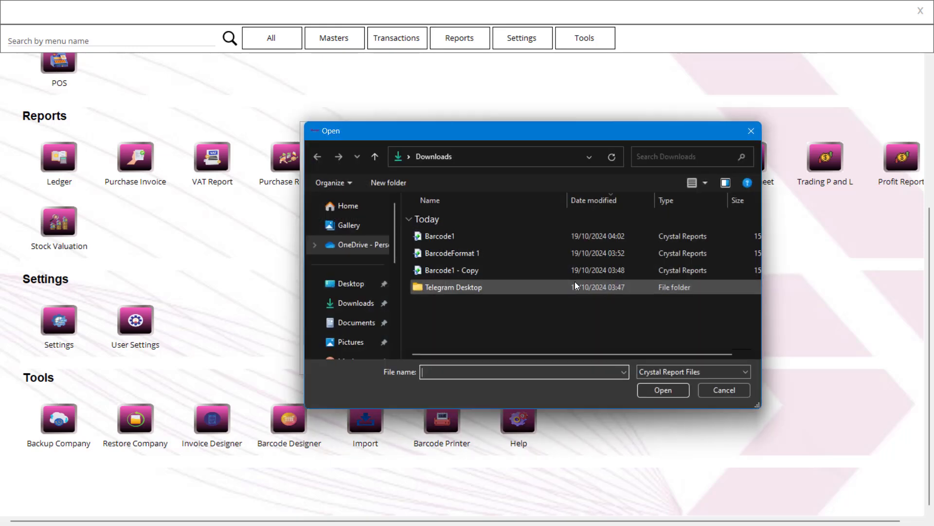
pyautogui.click(457, 238)
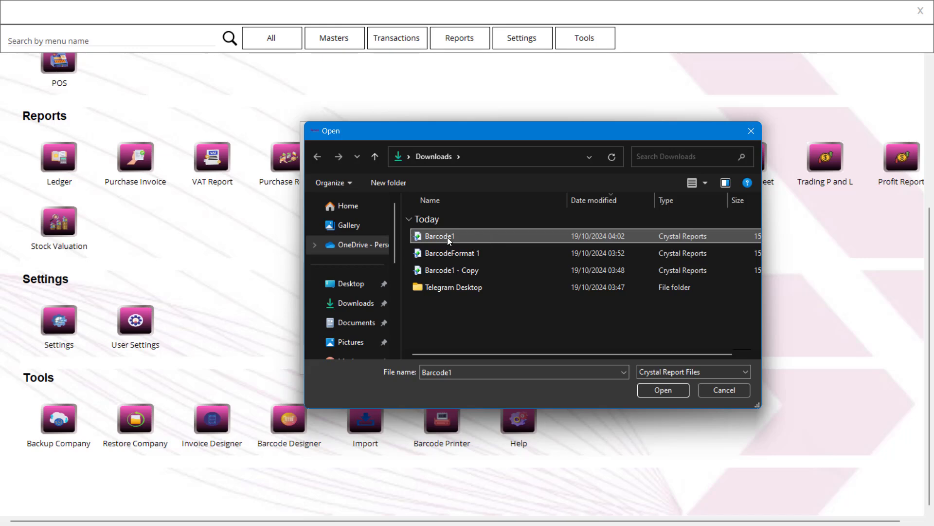
pyautogui.doubleClick(471, 232)
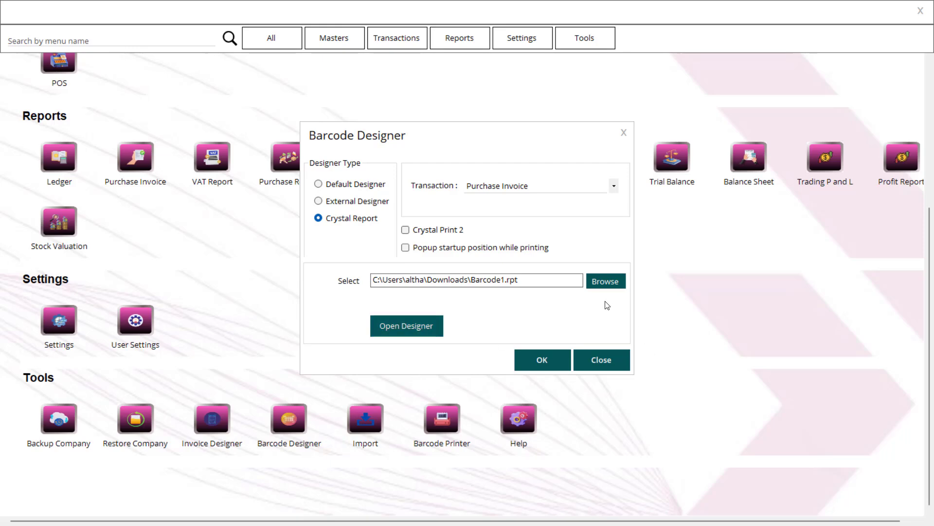
# Open Barcode1 from Downloads in Crystal Reports and change the label text in front of the SRate field to Rate
pyautogui.press('super')
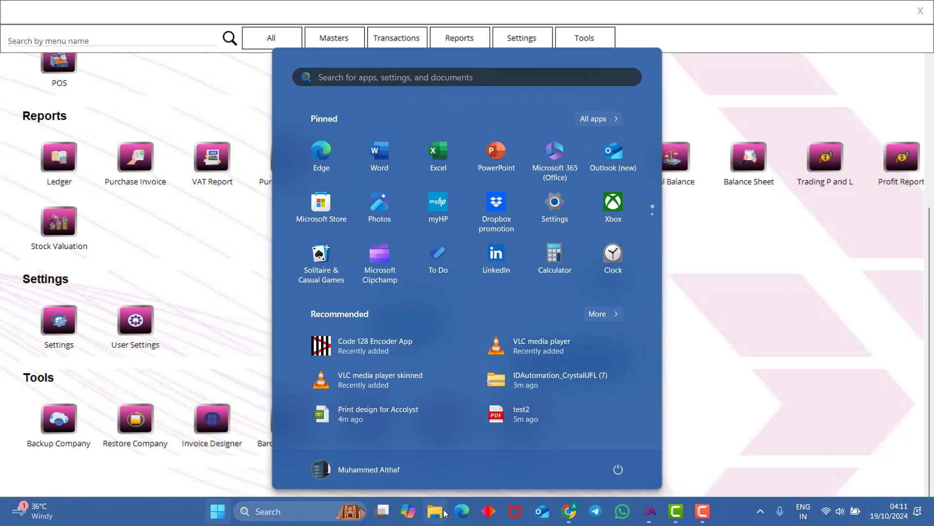
pyautogui.press('super+e')
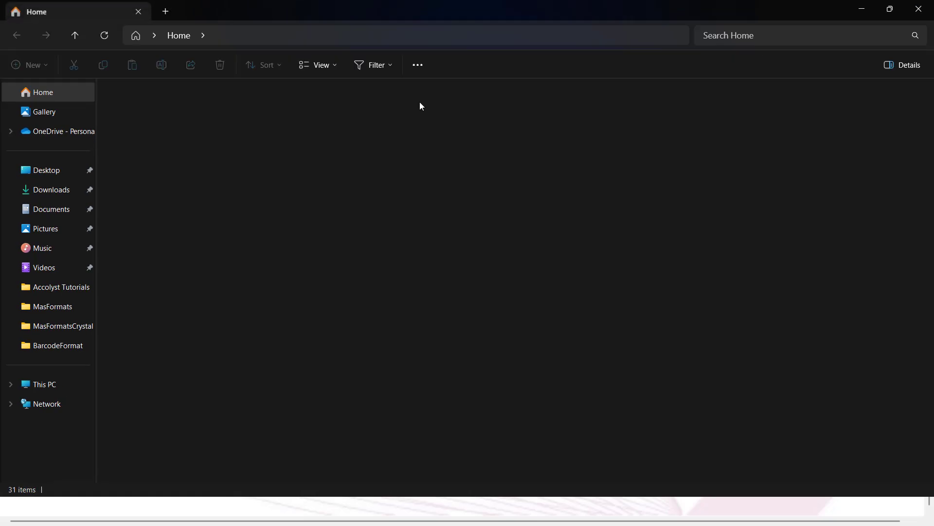
pyautogui.click(77, 189)
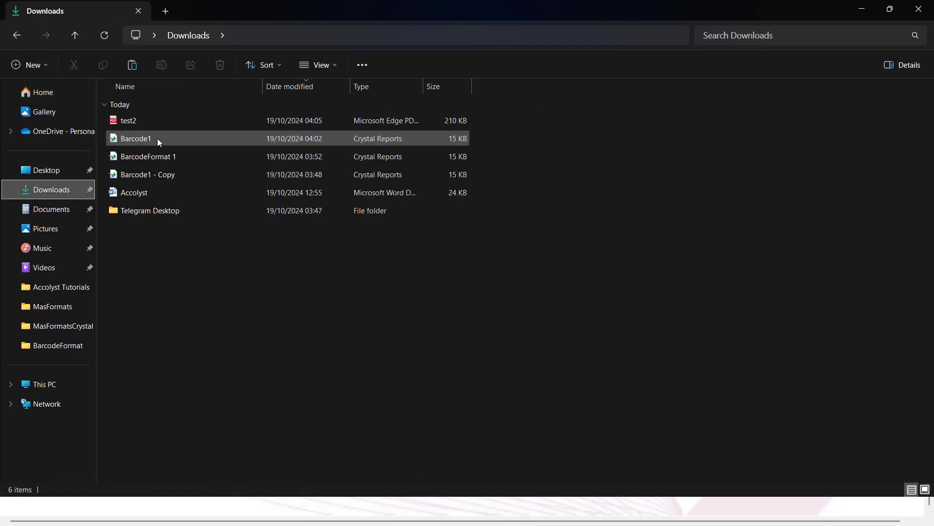
pyautogui.click(243, 139)
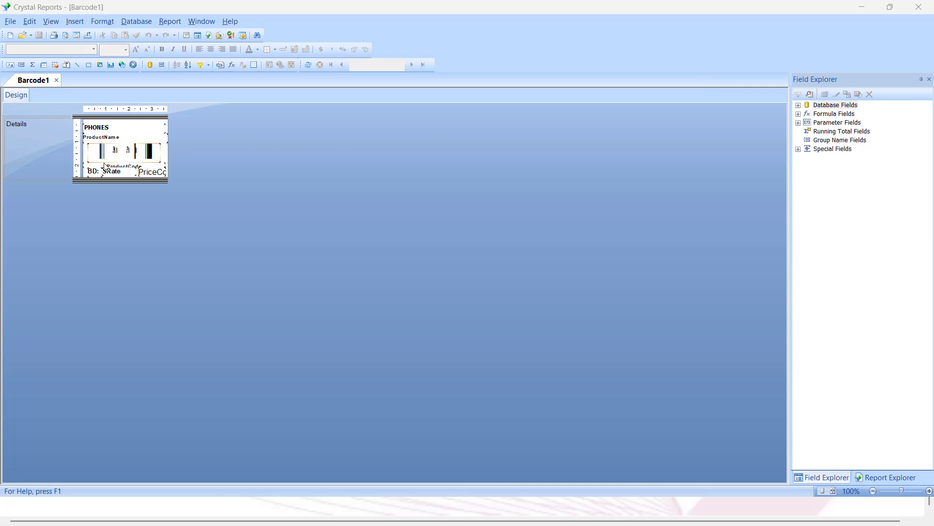
pyautogui.doubleClick(92, 172)
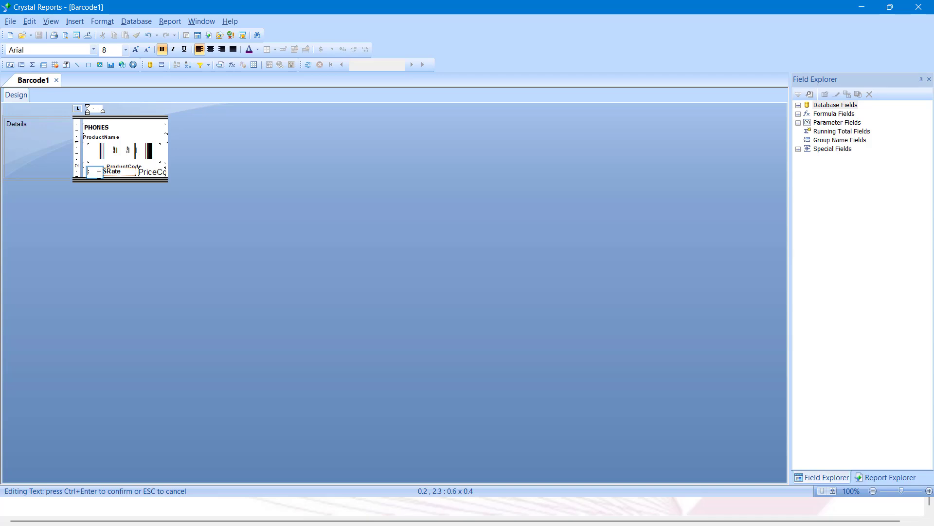
pyautogui.click(151, 167)
pyautogui.click(116, 174)
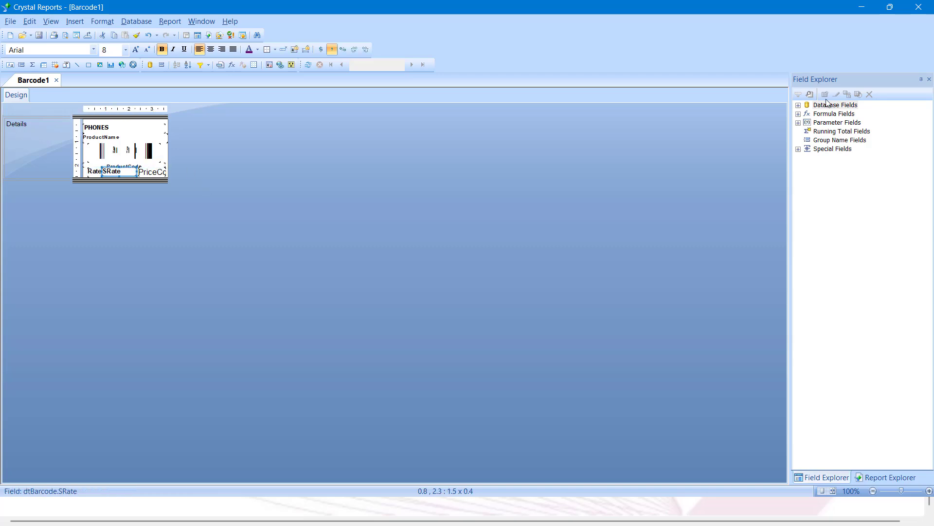
# Examine the available dtBarcode database fields and the label's barcode, ProductName and heading objects
pyautogui.click(798, 105)
pyautogui.click(807, 114)
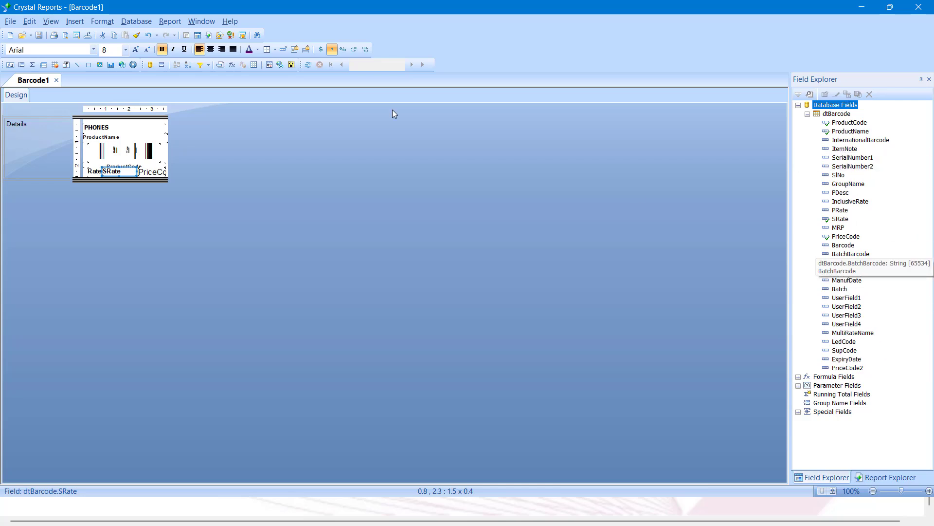
pyautogui.click(124, 143)
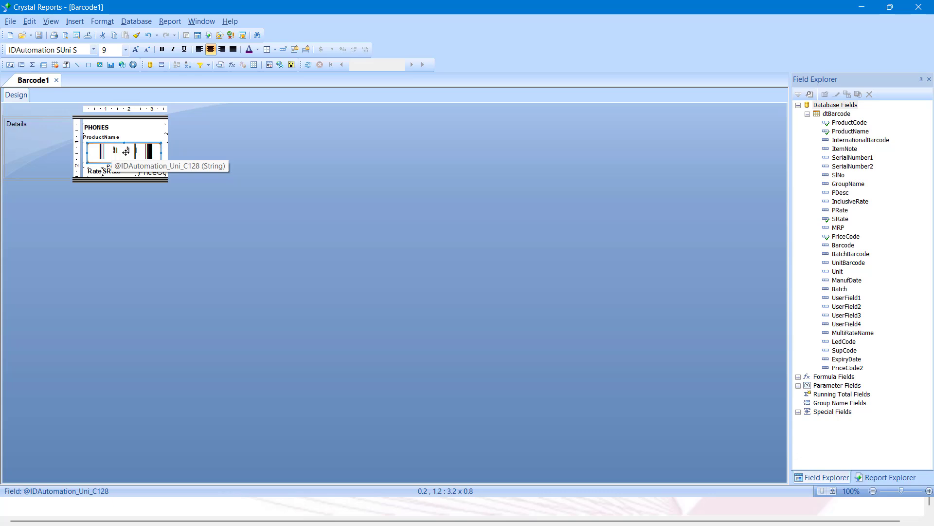
pyautogui.click(116, 135)
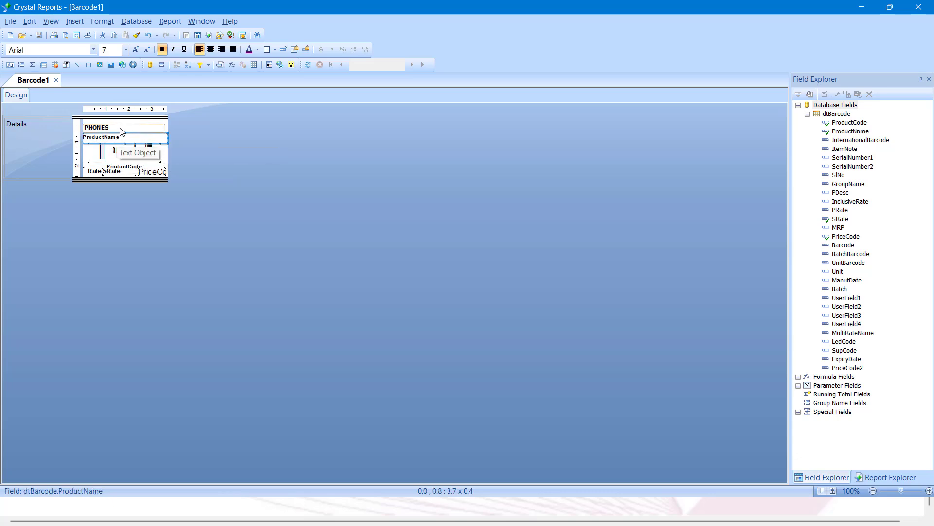
pyautogui.click(115, 127)
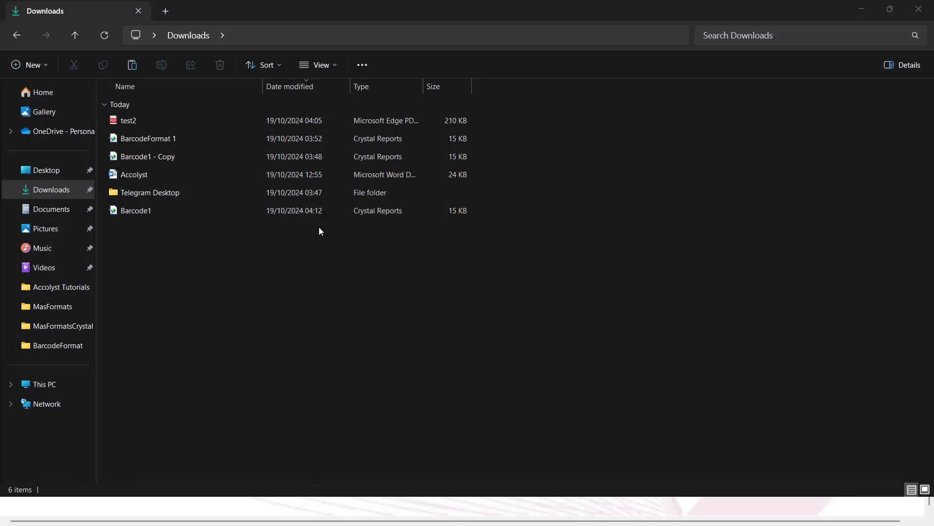
# Return to Accolyst and save the Barcode Designer settings for Purchase Invoice
pyautogui.click(862, 8)
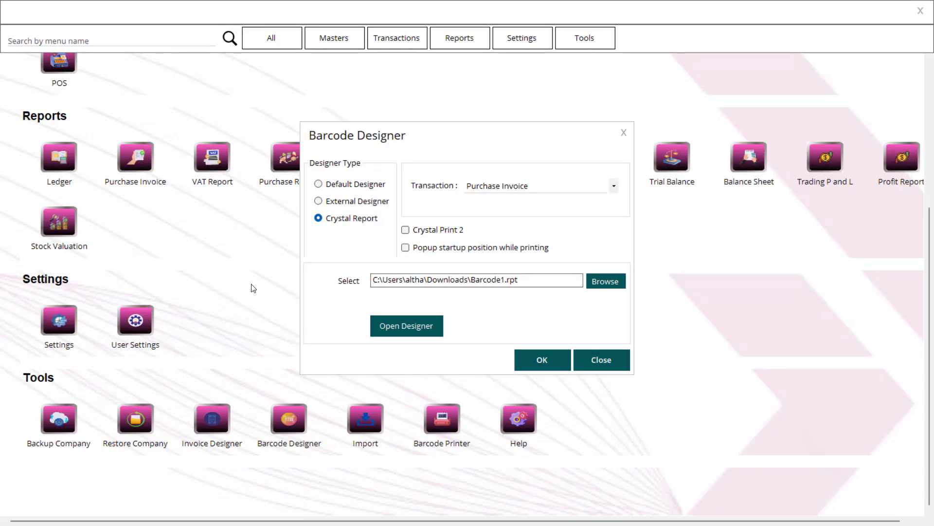
pyautogui.click(558, 357)
pyautogui.click(488, 296)
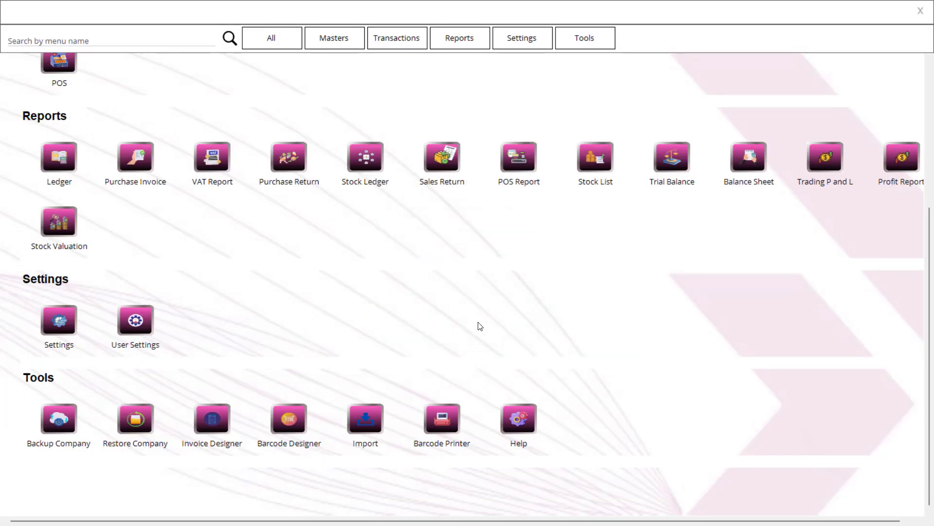
# In the Barcode Printer, widen the Product column and add Pepsi 100ml with quantity 1 for printing
pyautogui.click(453, 417)
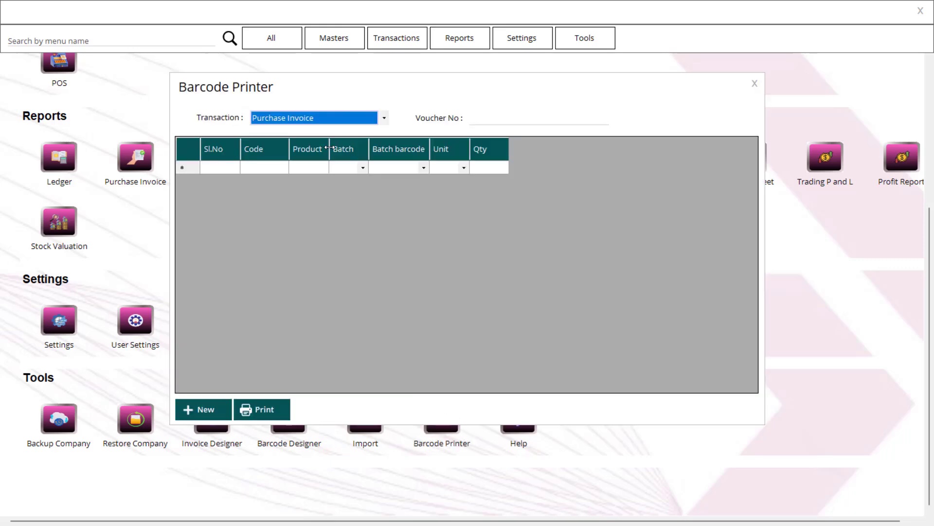
pyautogui.moveTo(330, 147); pyautogui.dragTo(365, 148)
pyautogui.click(348, 165)
pyautogui.write('p')
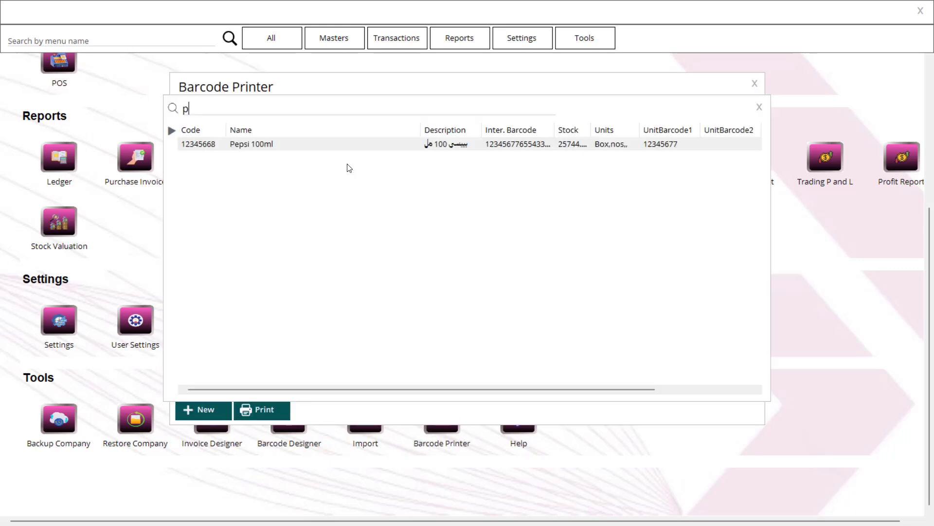
pyautogui.press('Return')
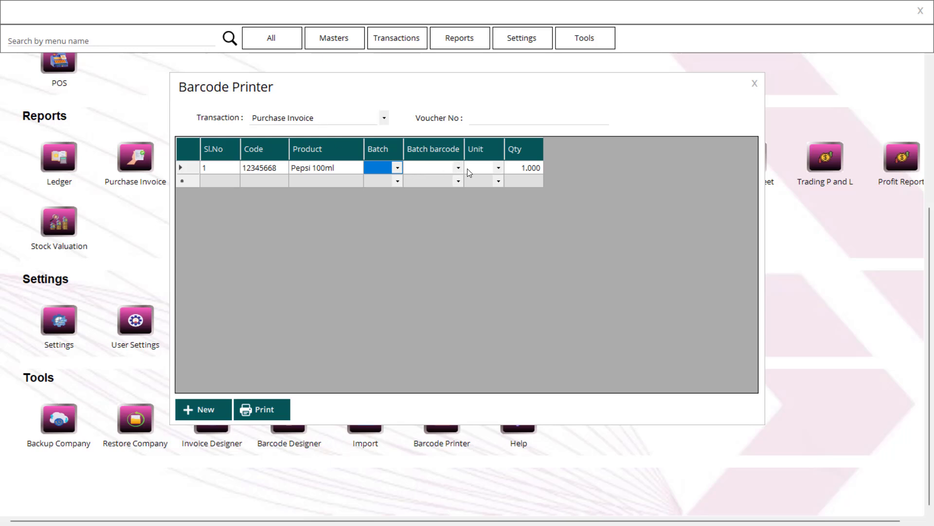
pyautogui.click(516, 173)
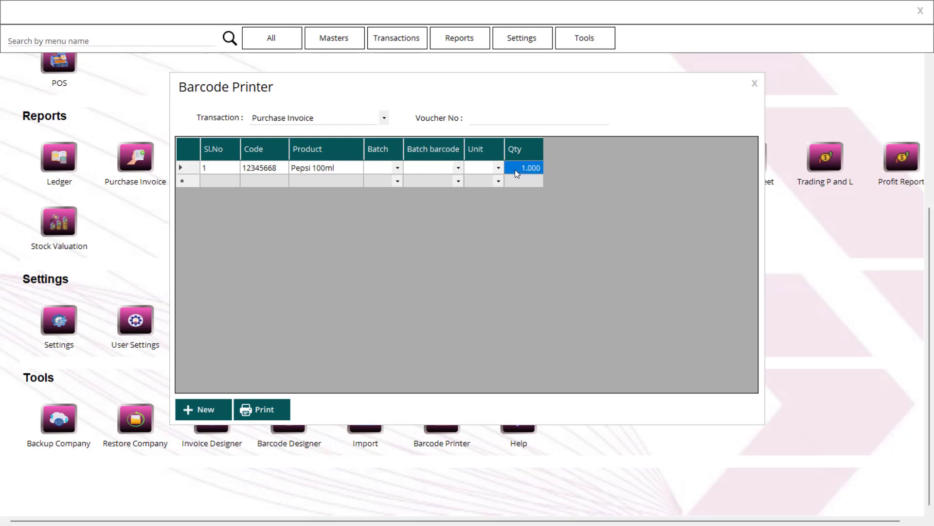
pyautogui.write('1')
pyautogui.press('Return')
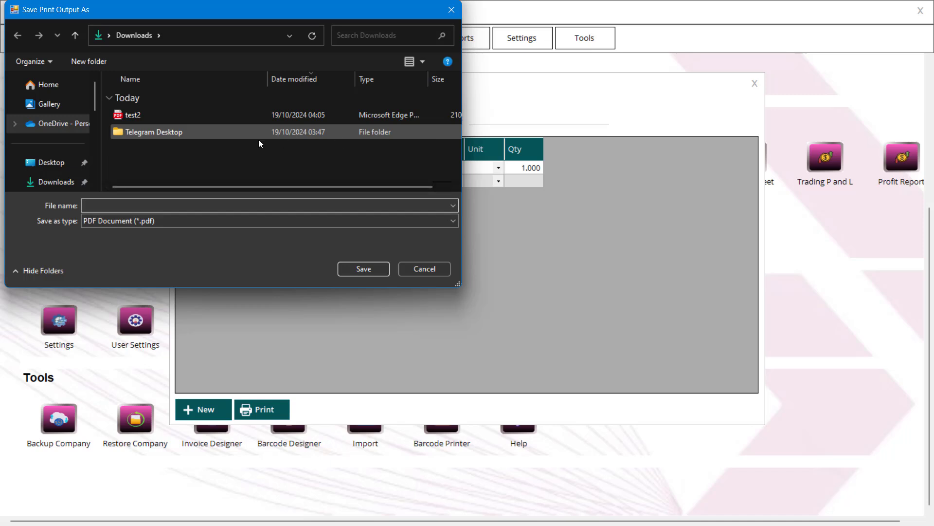
# Delete the existing test2 PDF in Downloads, save the barcode print output as test2, and close the Barcode Printer and the menu window
pyautogui.click(219, 119)
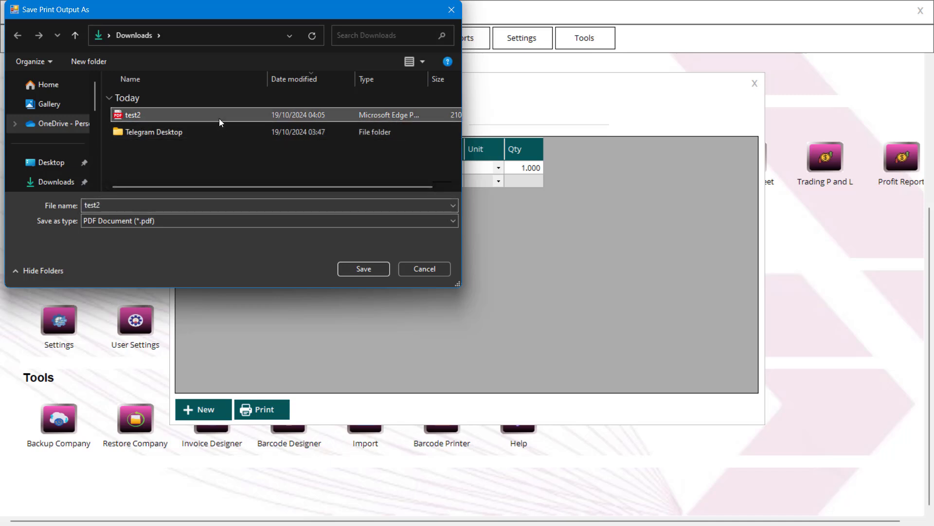
pyautogui.press('Delete')
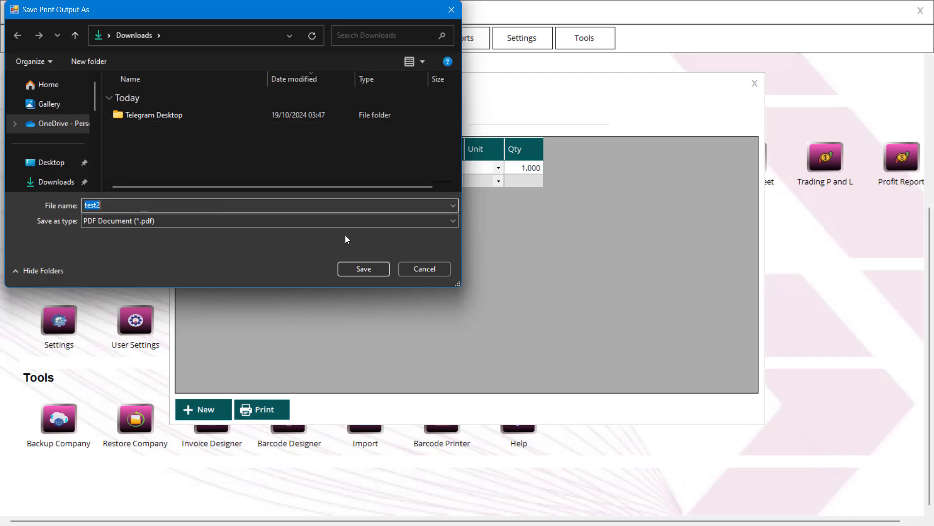
pyautogui.click(372, 262)
pyautogui.click(506, 254)
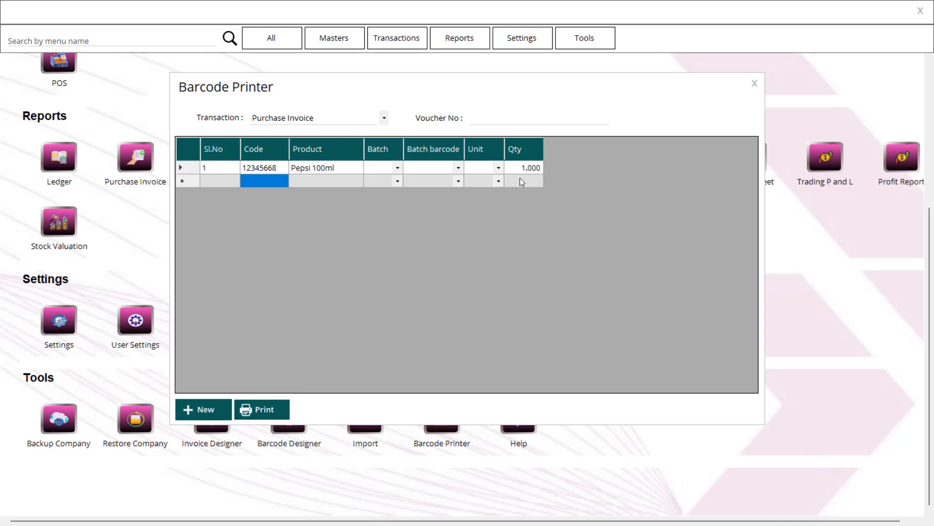
pyautogui.click(754, 84)
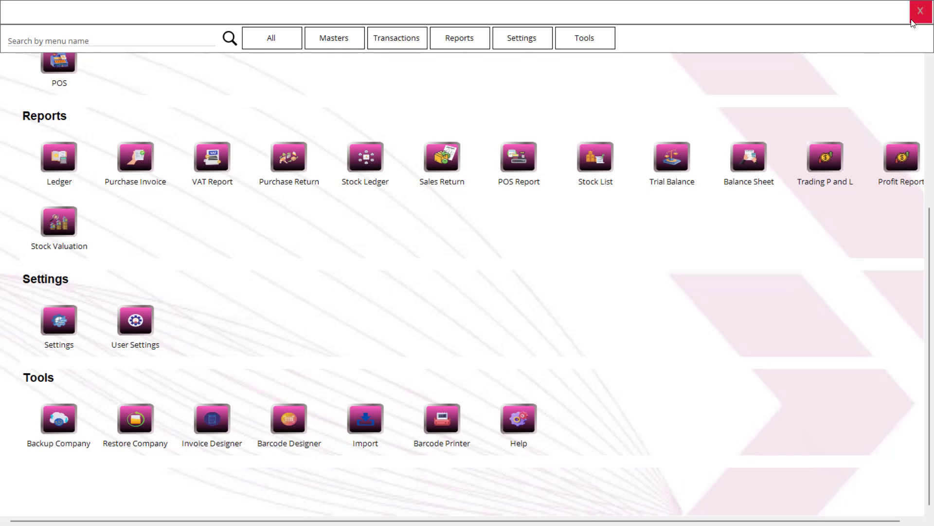
pyautogui.click(920, 11)
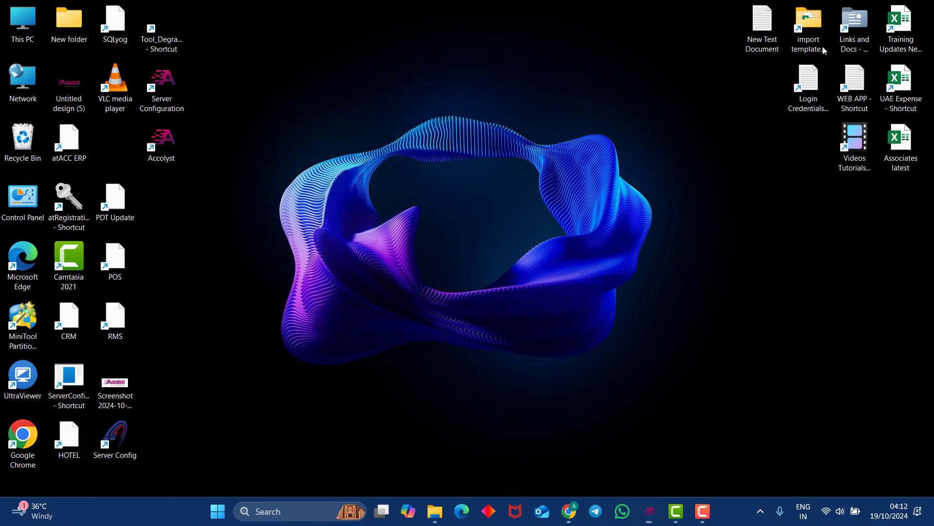
# Open test2 from Downloads to examine the printed barcode label, close its tab and switch back to Accolyst
pyautogui.doubleClick(25, 23)
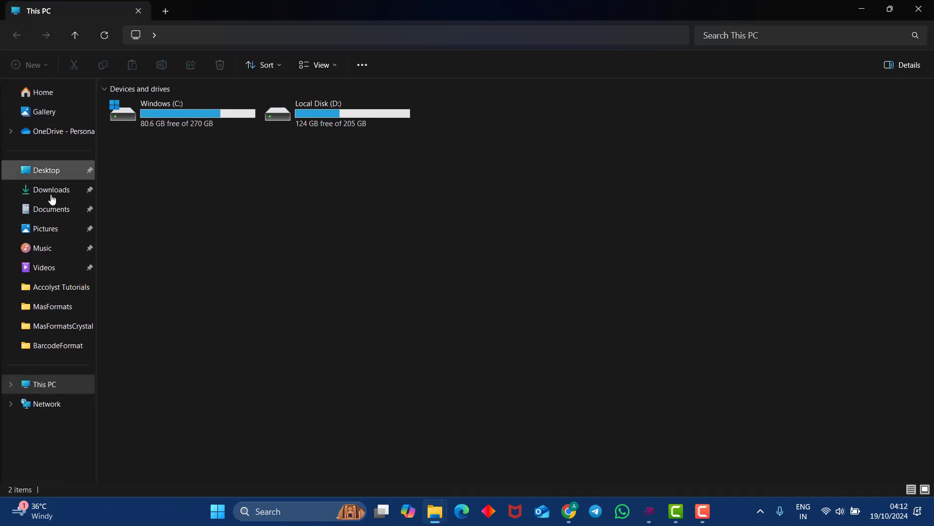
pyautogui.click(51, 190)
pyautogui.doubleClick(153, 126)
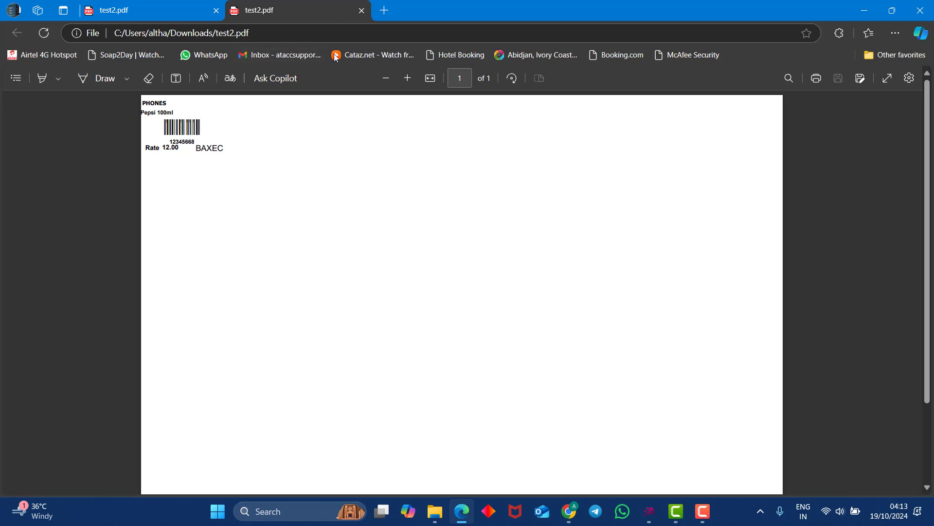
pyautogui.click(362, 10)
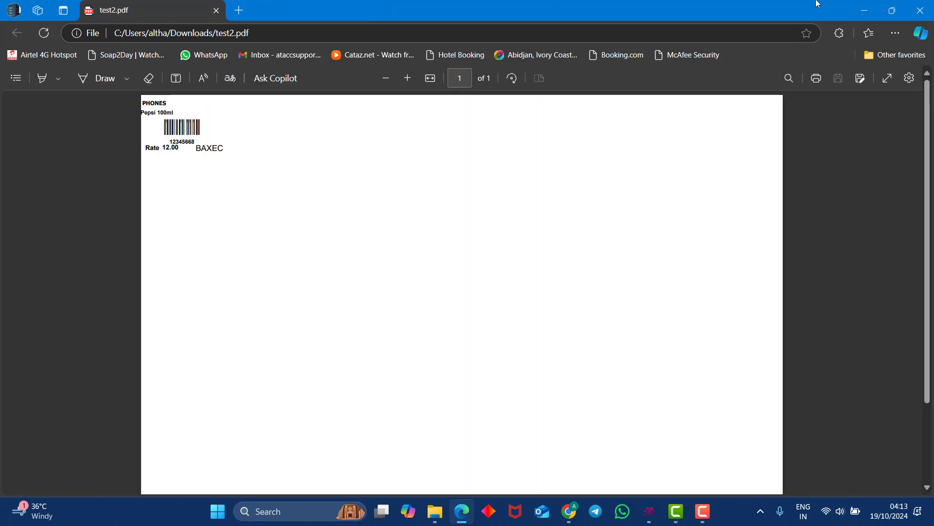
pyautogui.click(864, 11)
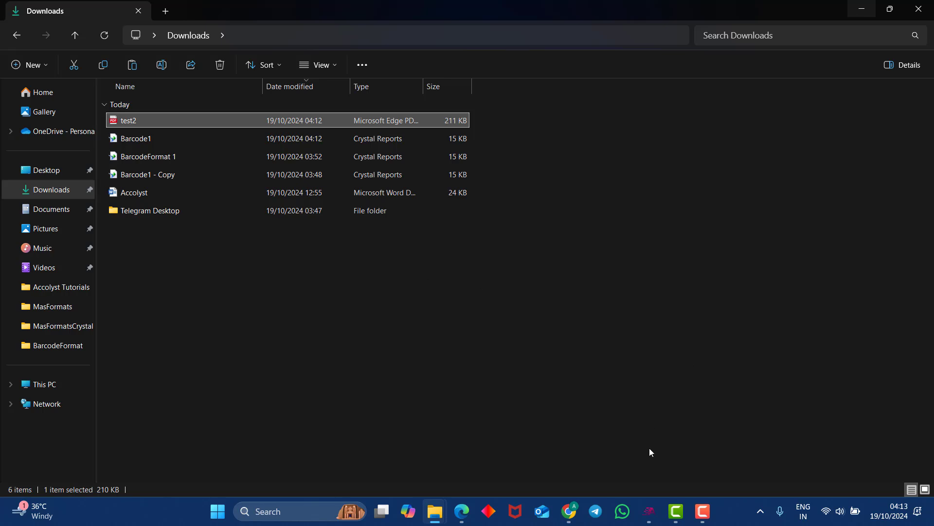
pyautogui.click(650, 511)
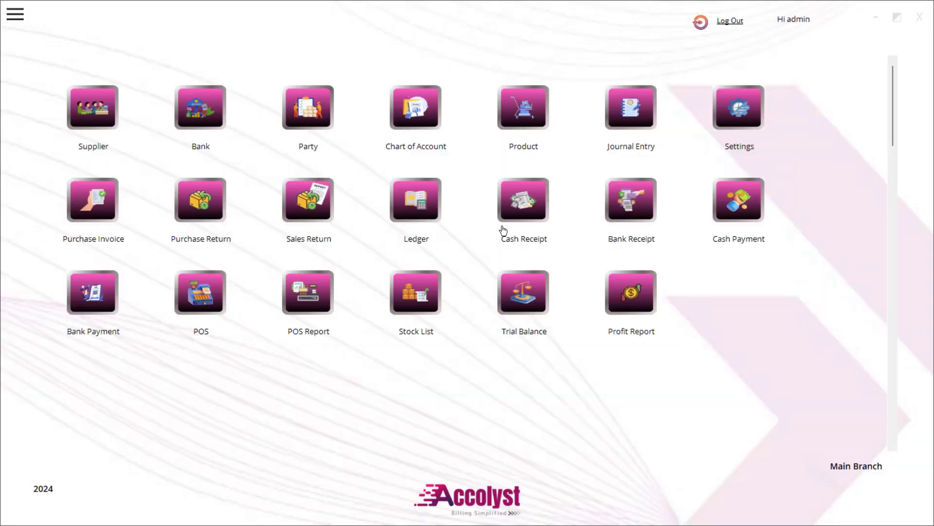